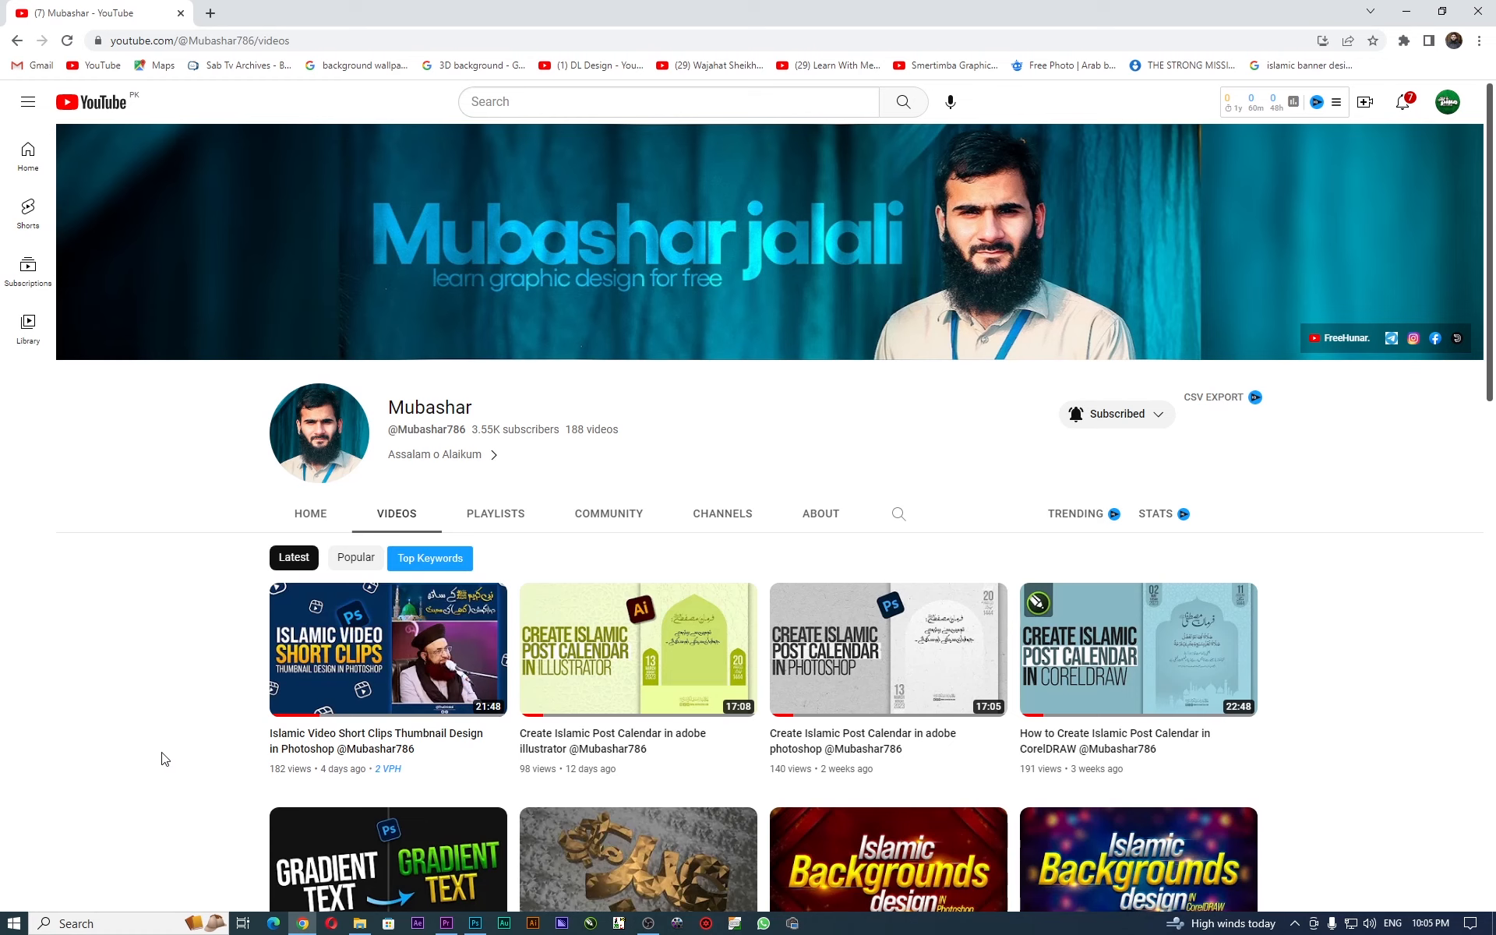
# Visit the FreeHunar channel from the current channel's home page and browse its created playlists.
pyautogui.click(312, 517)
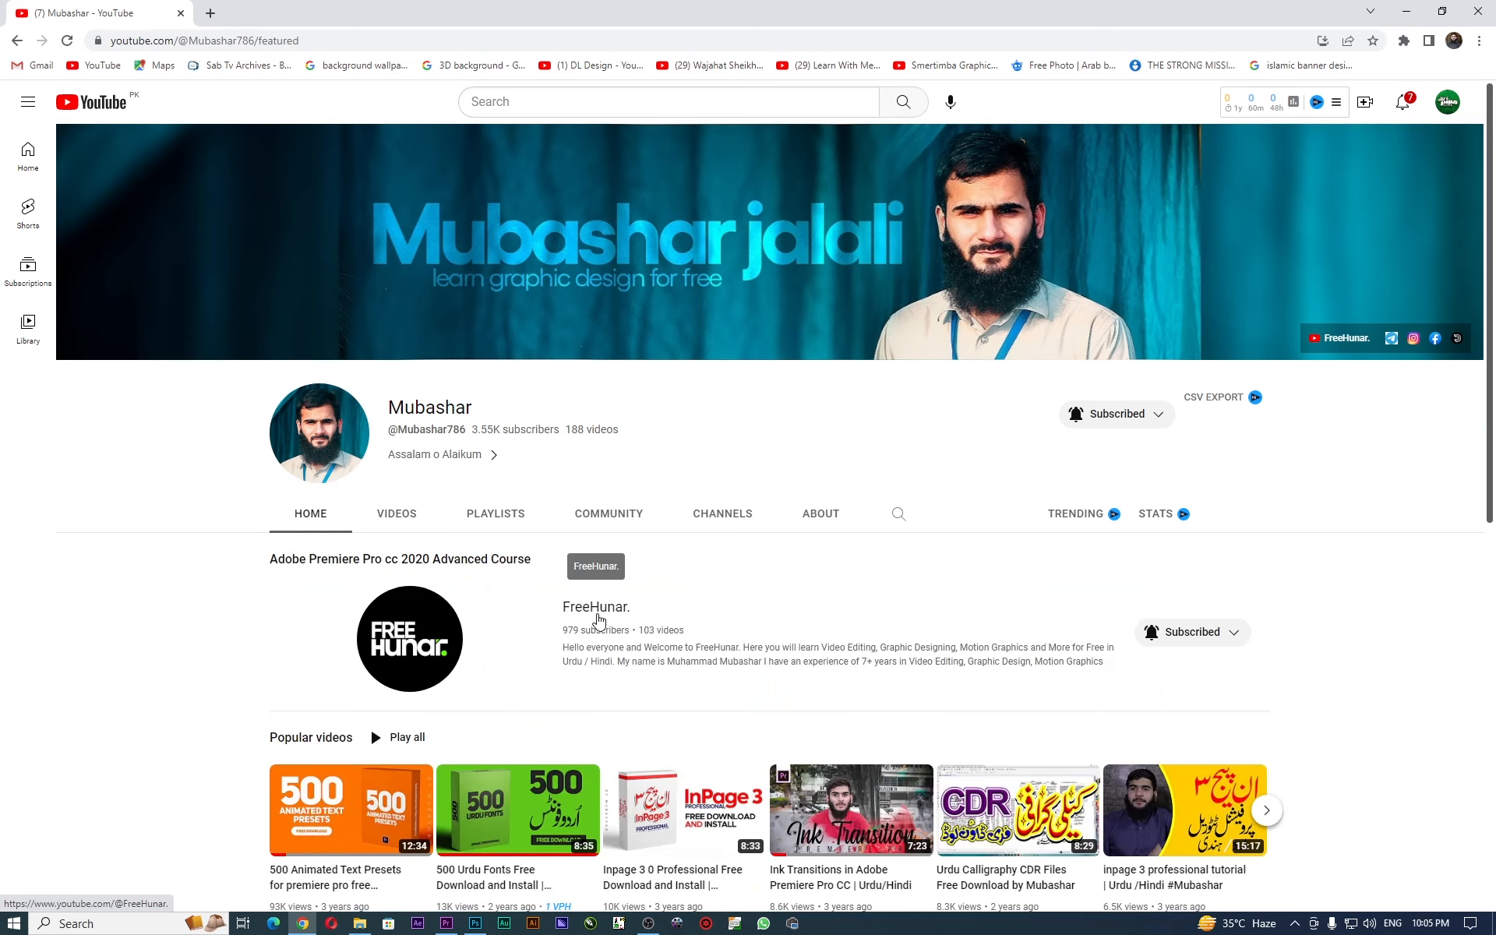
pyautogui.click(596, 608)
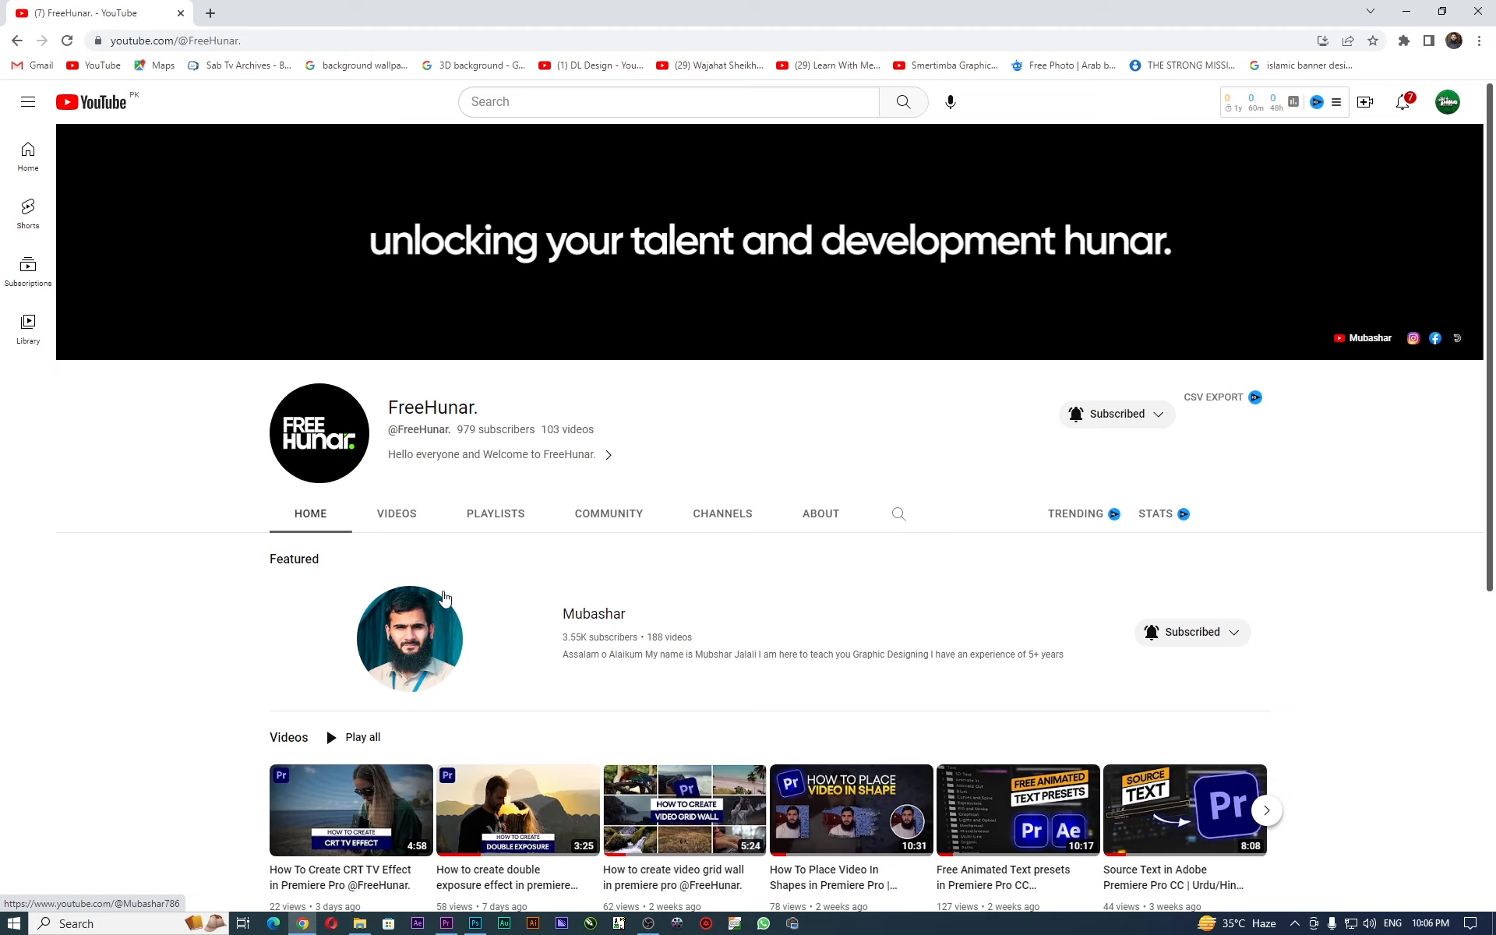
pyautogui.click(472, 514)
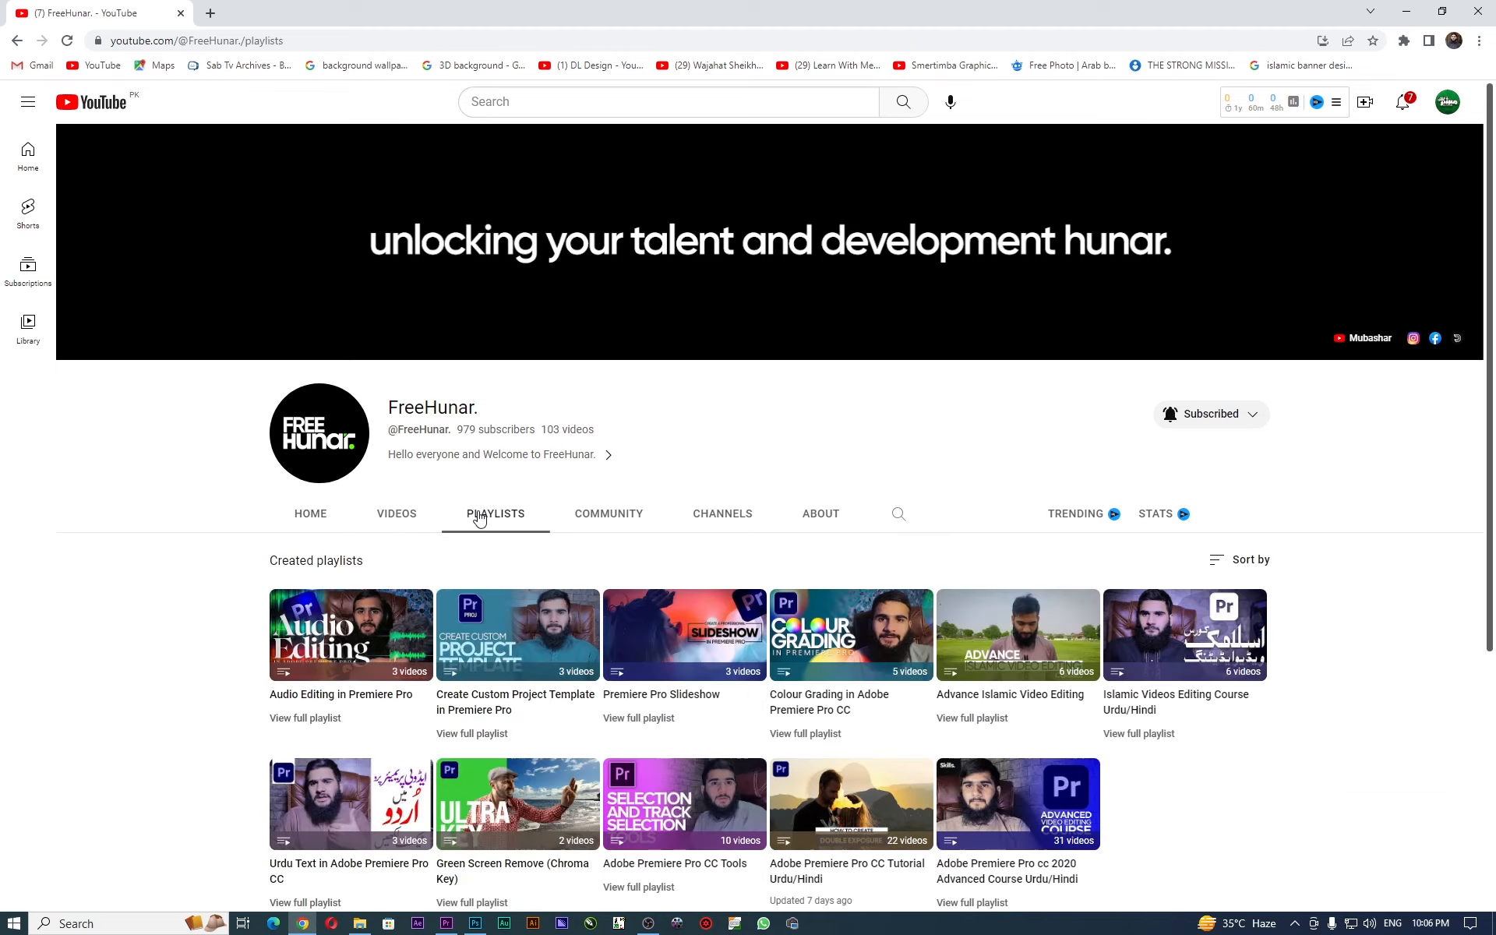
pyautogui.scroll(-2, 479, 517)
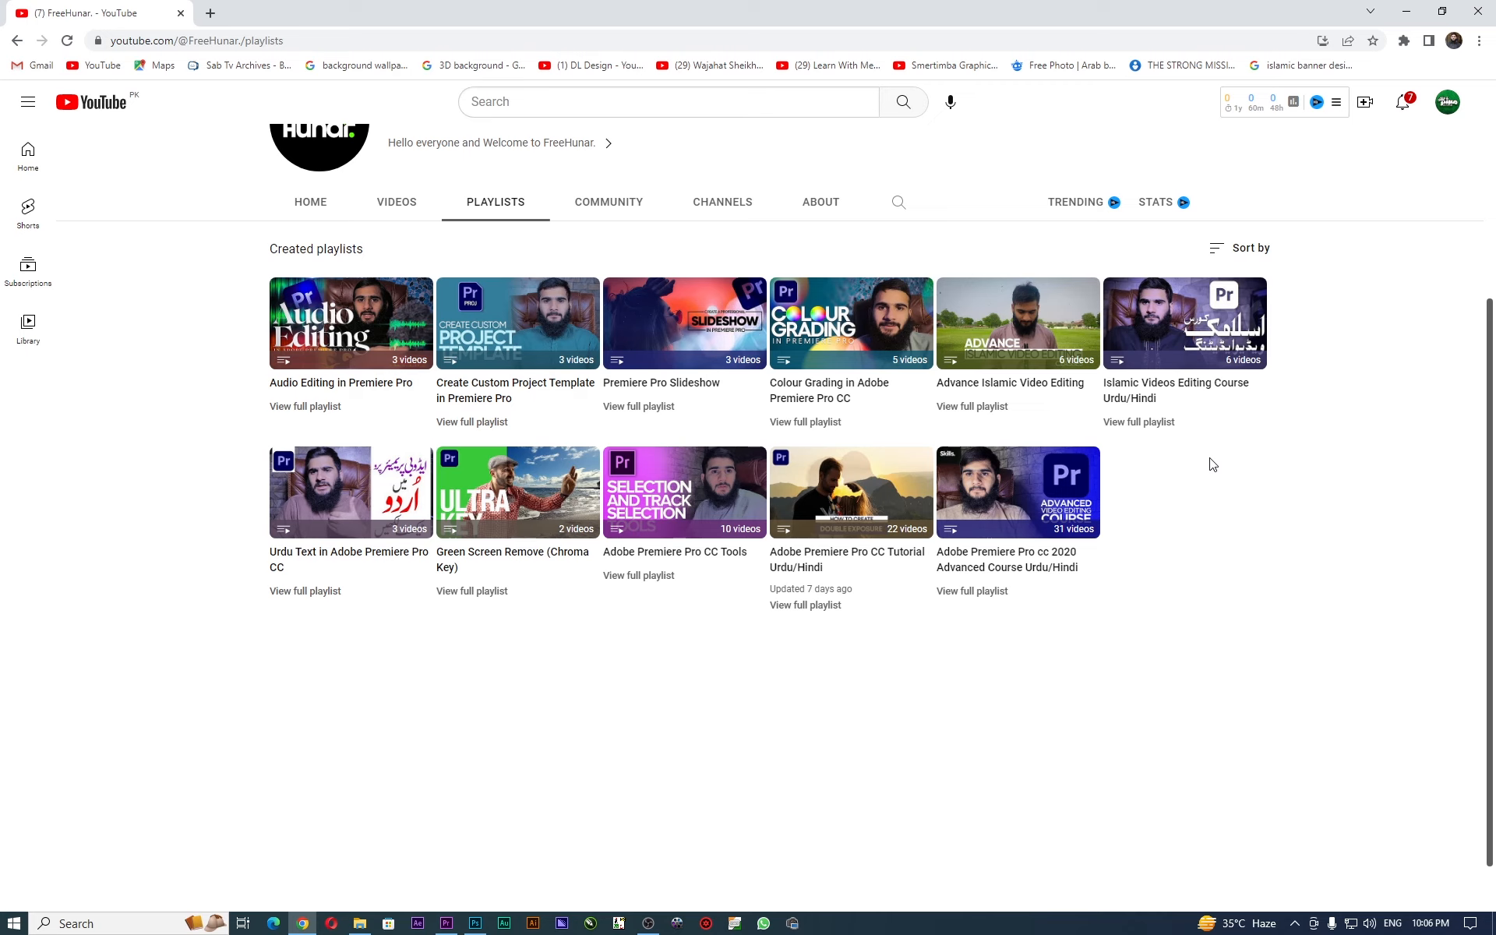
pyautogui.scroll(4, 1199, 495)
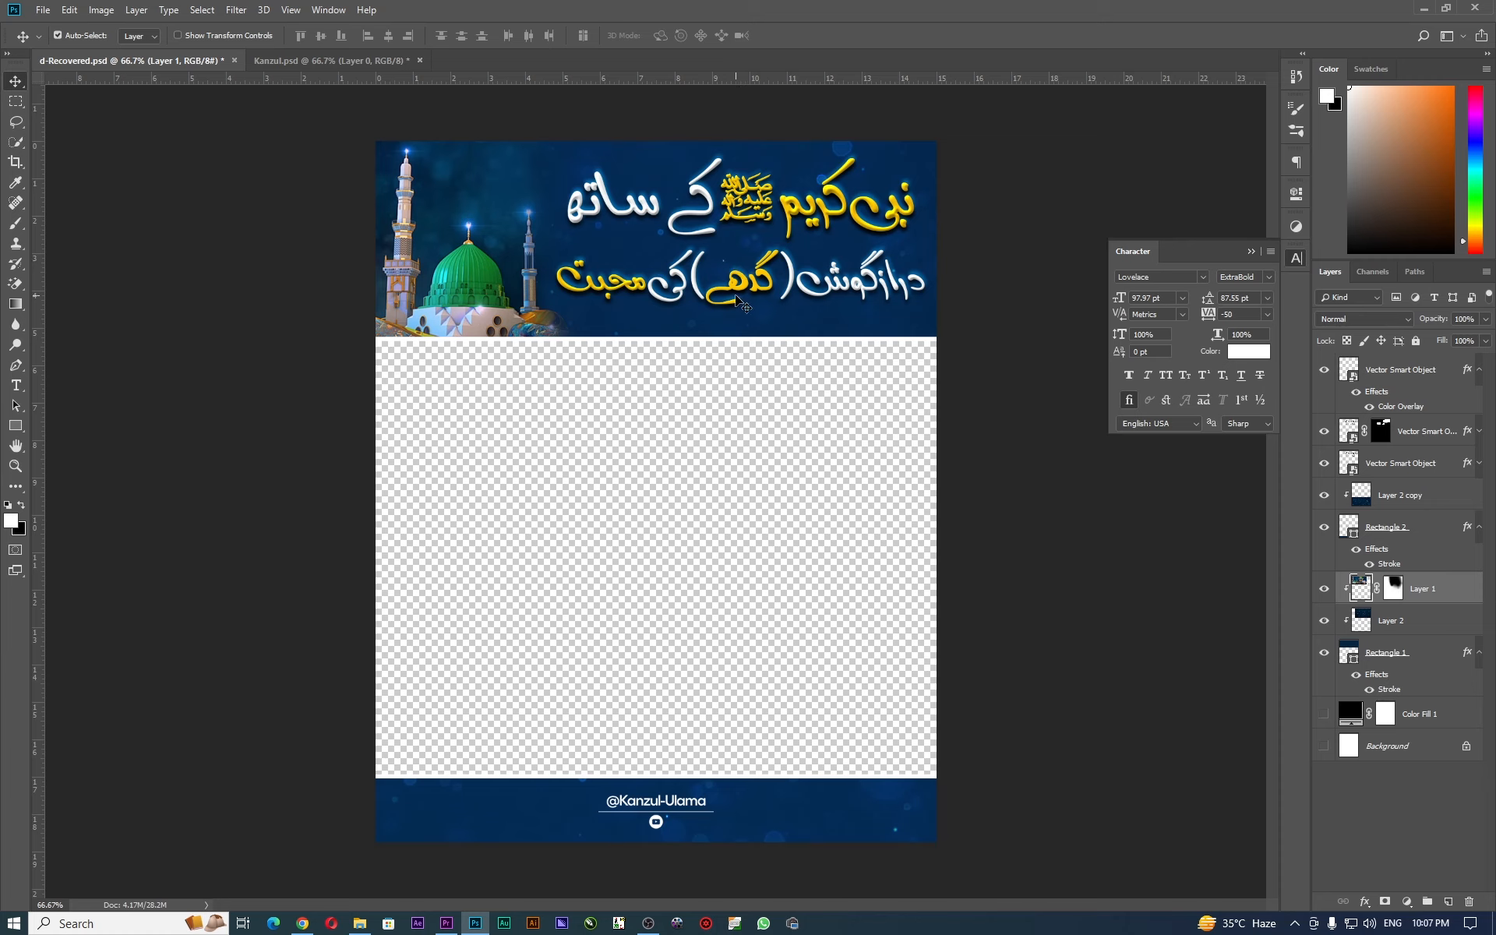
# View the Kanzul.psd artwork in Photoshop and return to the d-Recovered.psd frame design.
pyautogui.click(297, 59)
pyautogui.moveTo(610, 459); pyautogui.dragTo(652, 489)
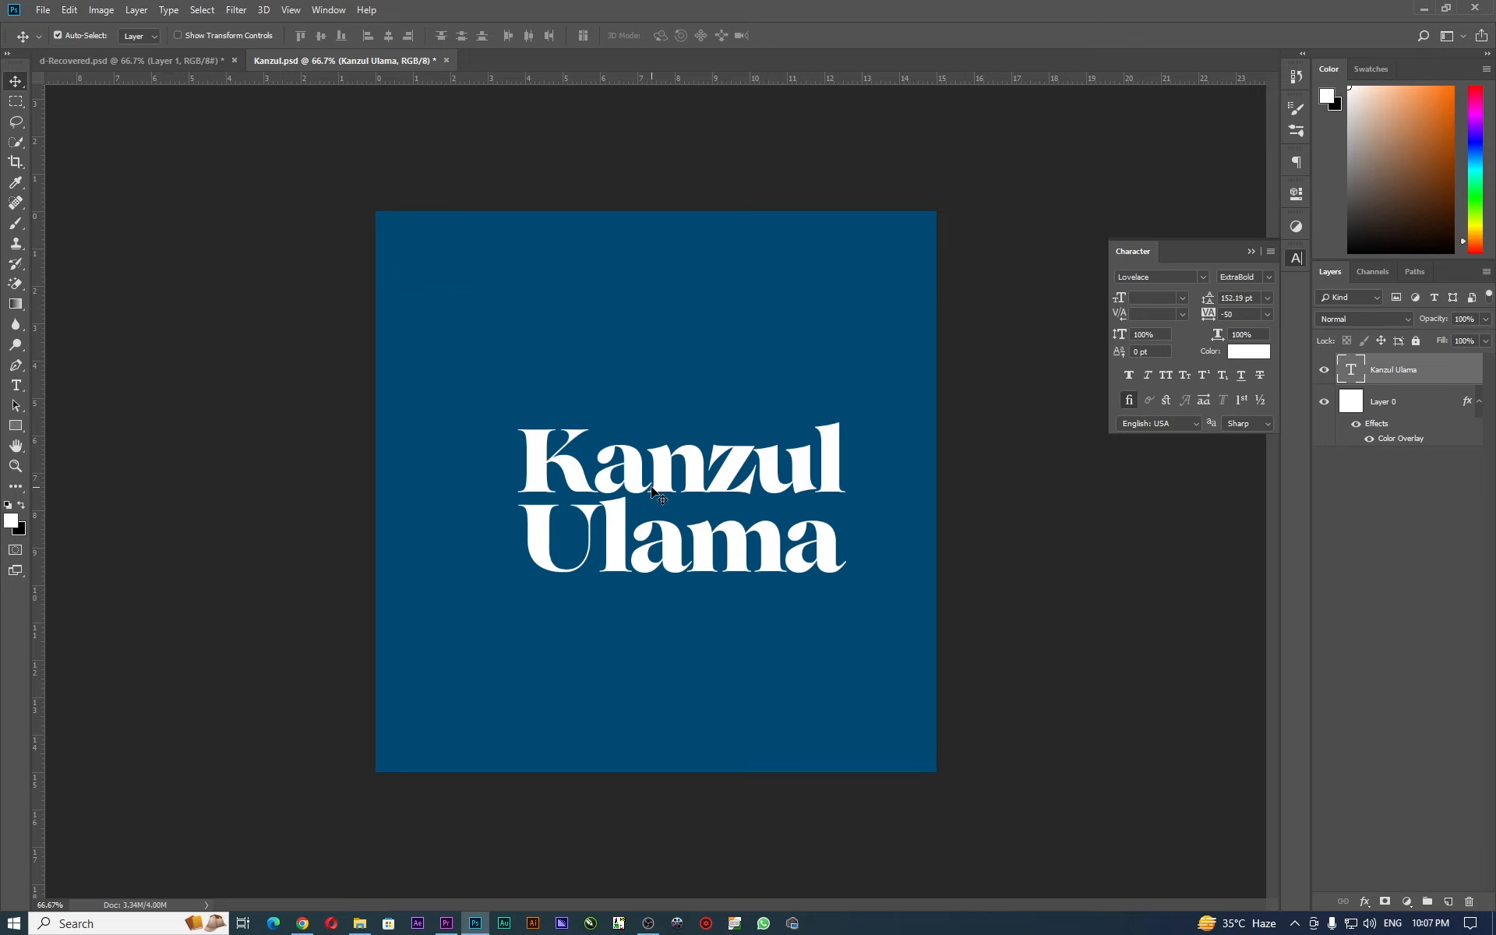
pyautogui.click(72, 56)
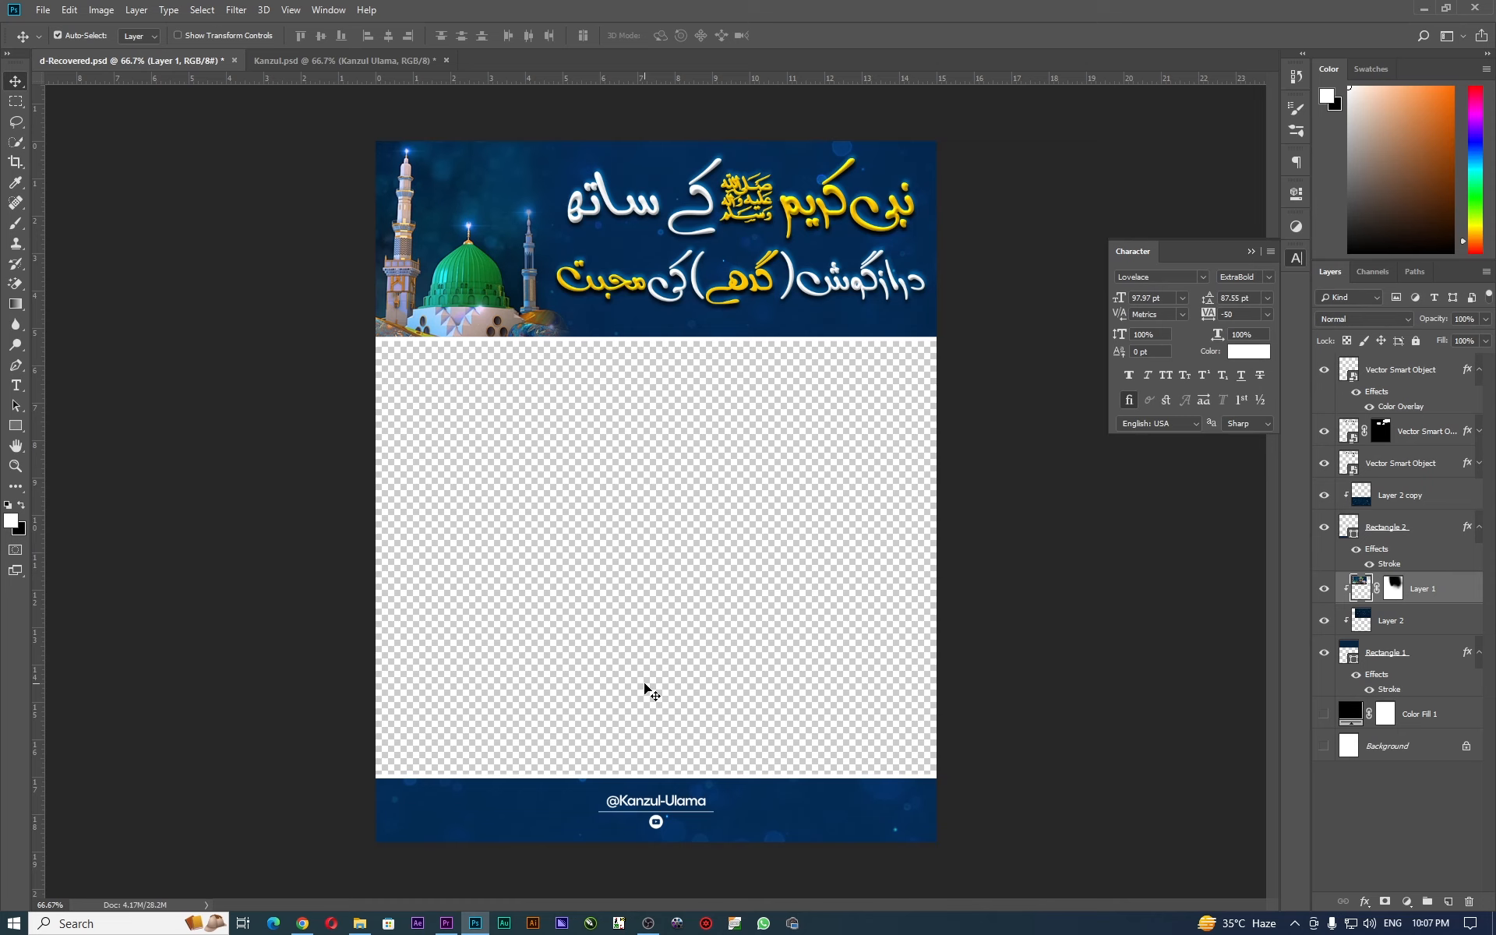
pyautogui.click(44, 11)
pyautogui.moveTo(201, 224)
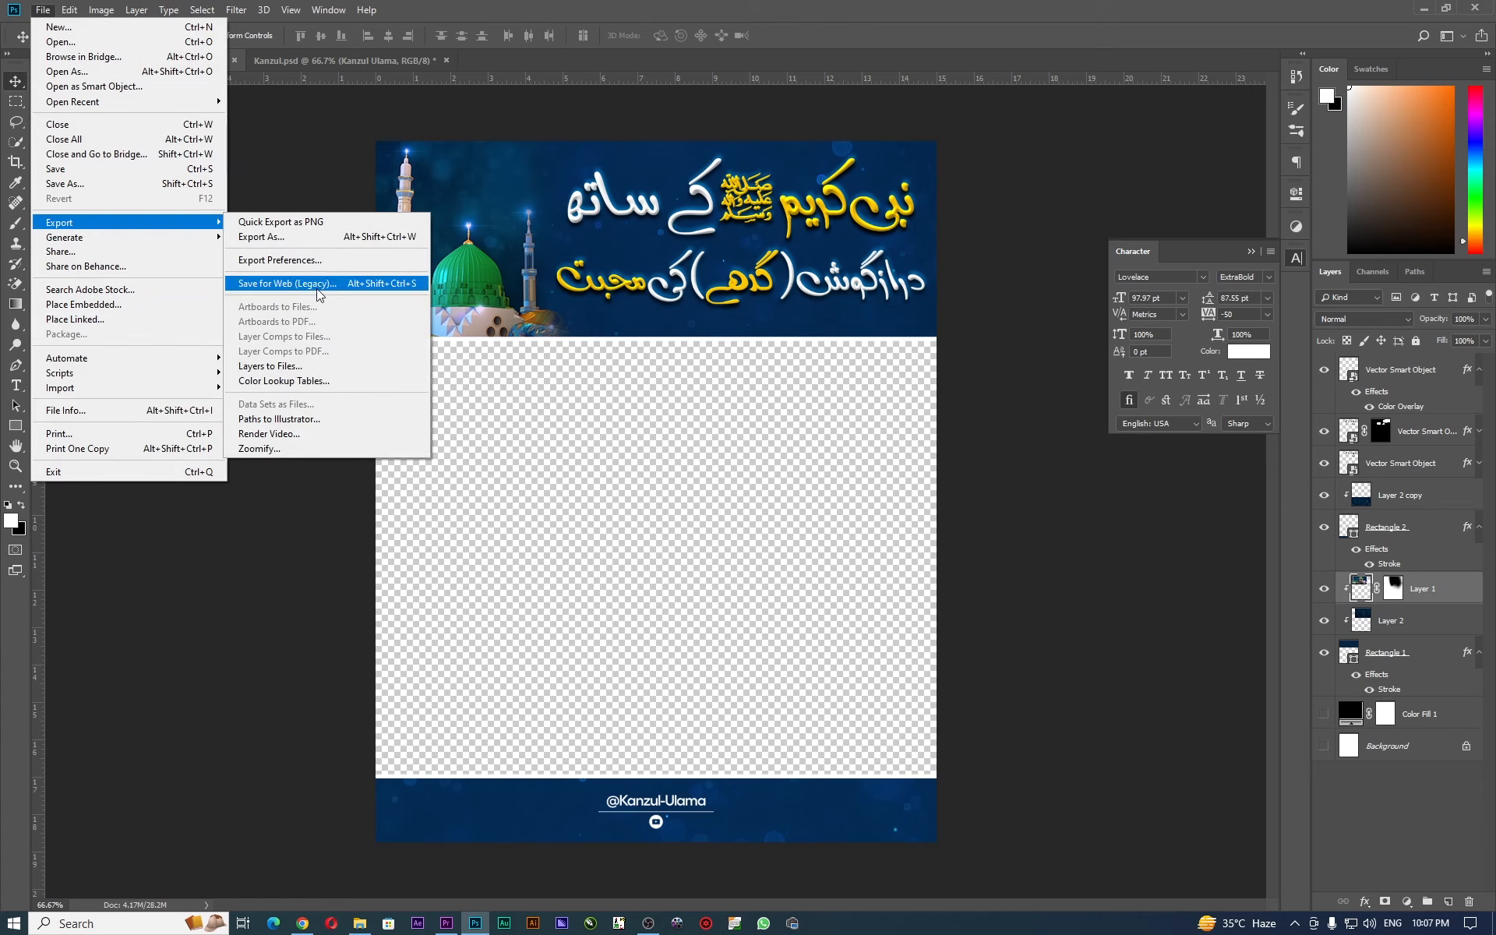
pyautogui.click(290, 247)
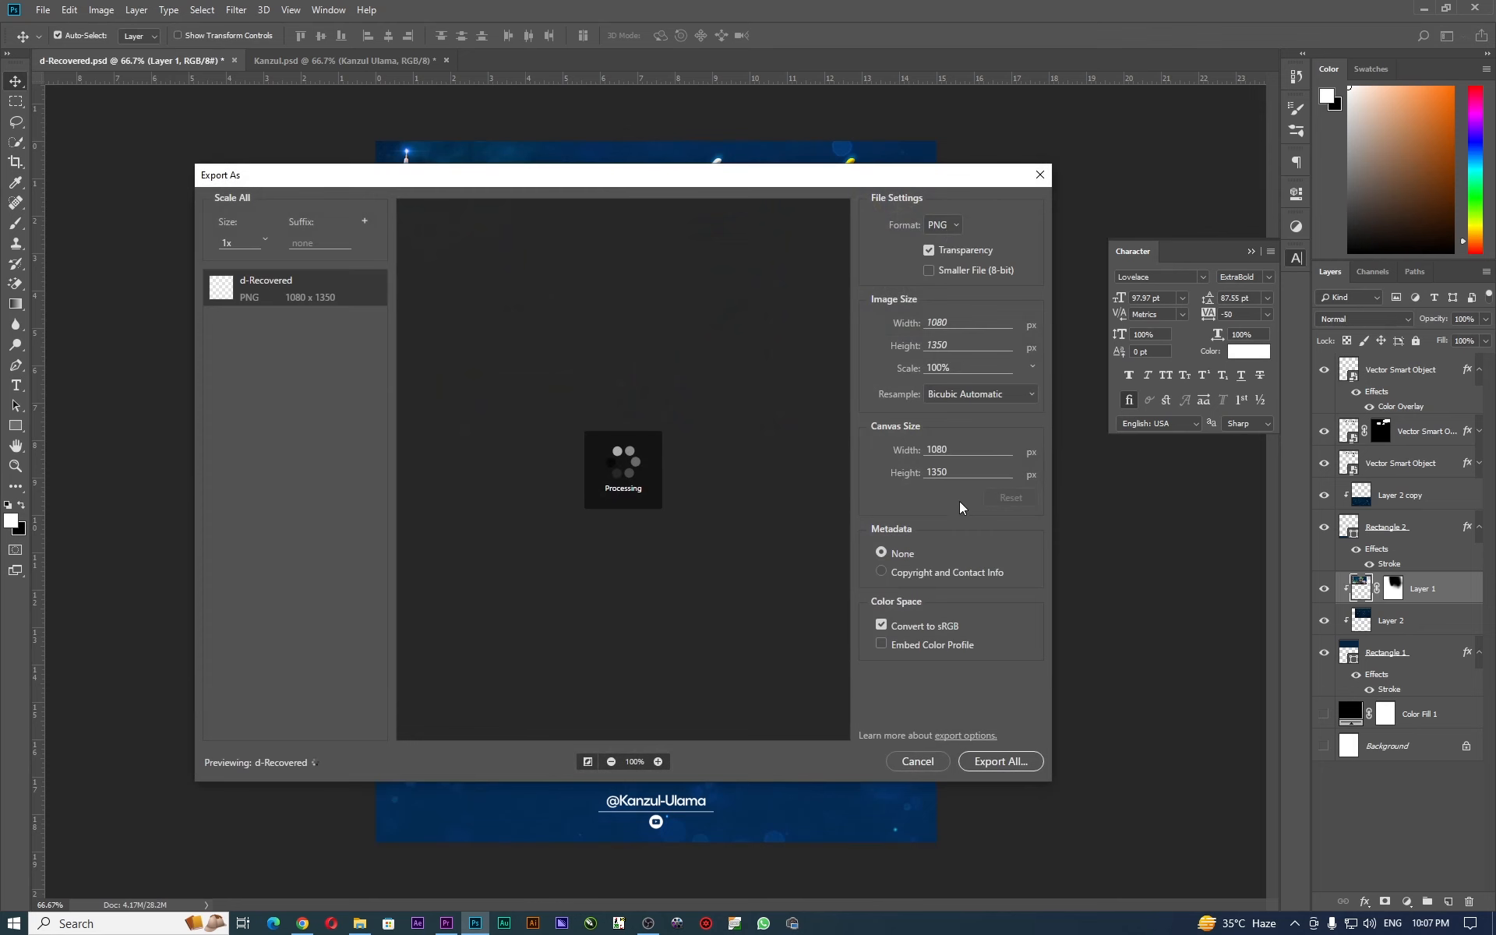
pyautogui.click(918, 762)
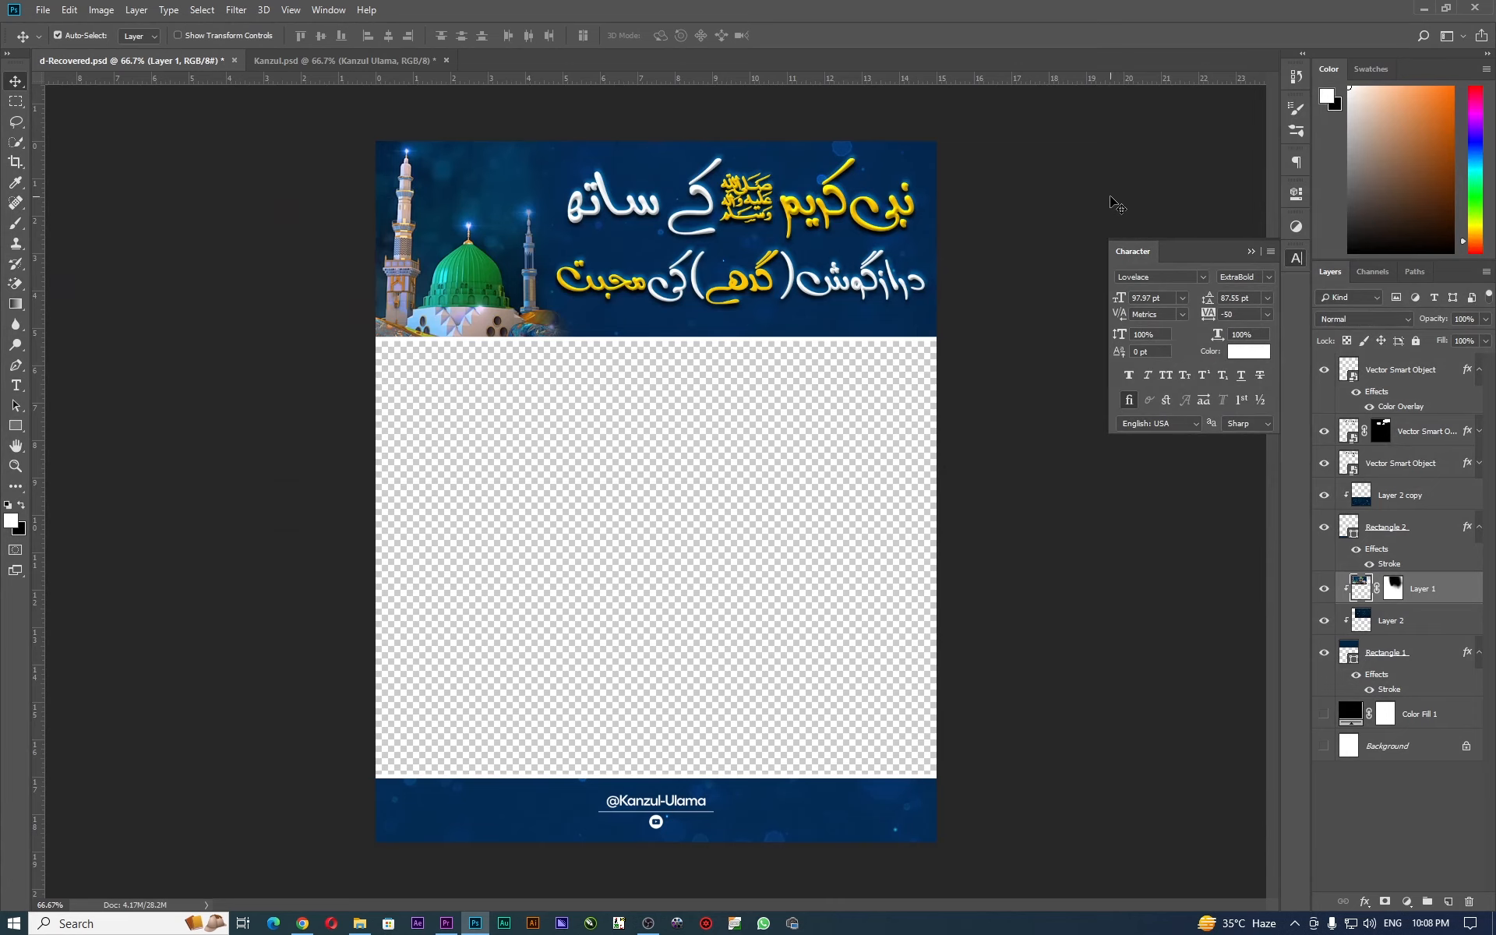
# Switch to Premiere Pro and import the frame image d from the Desktop into the project.
pyautogui.hotkey('alt', 'Tab')
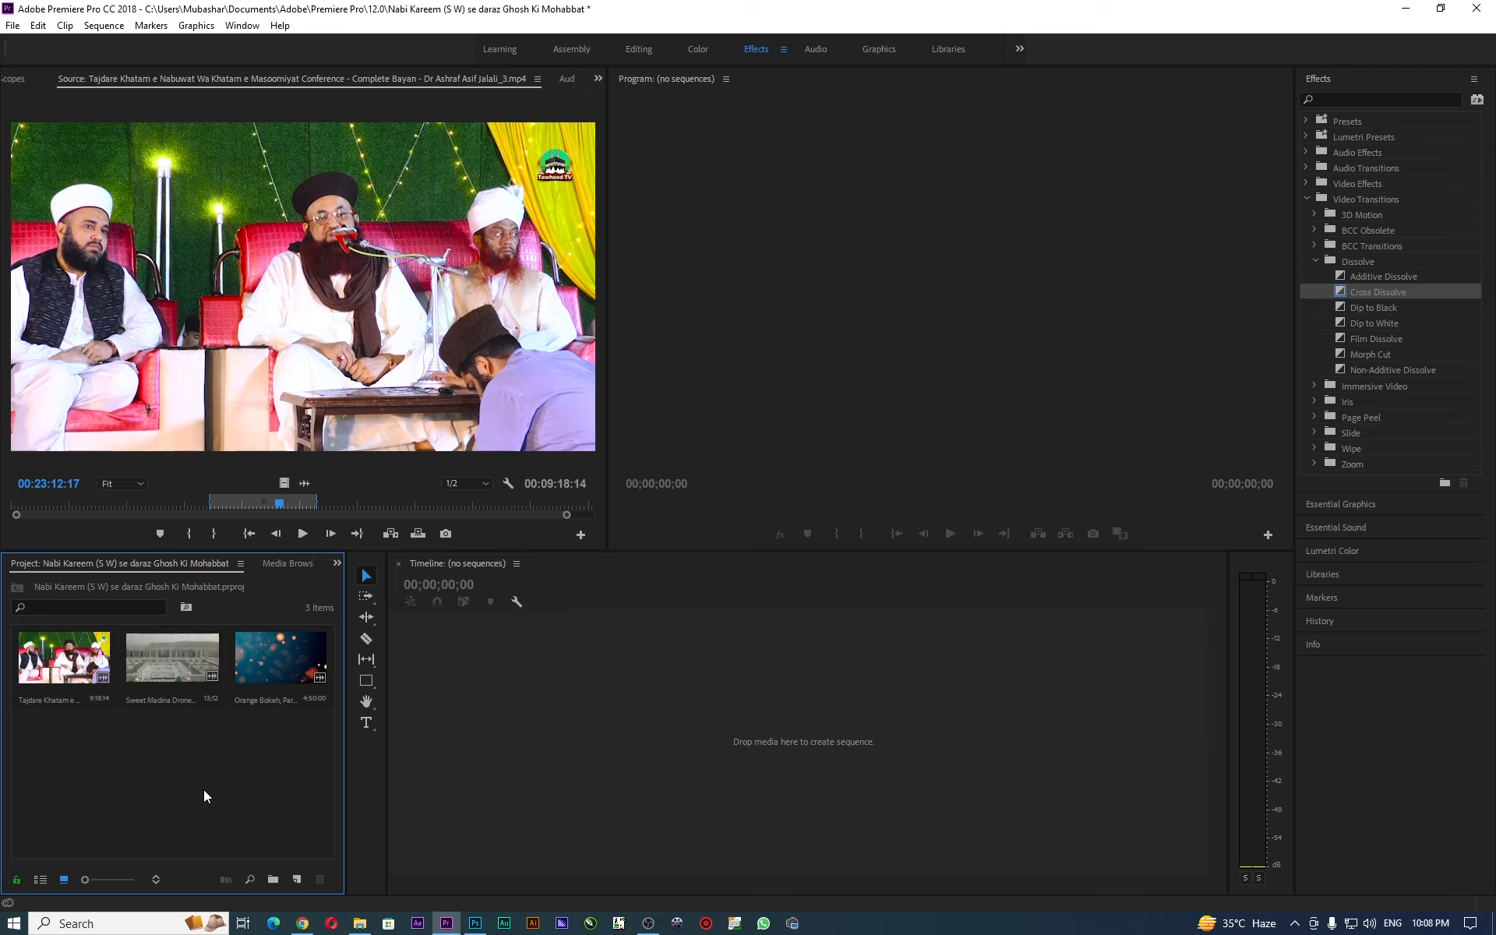
pyautogui.doubleClick(237, 755)
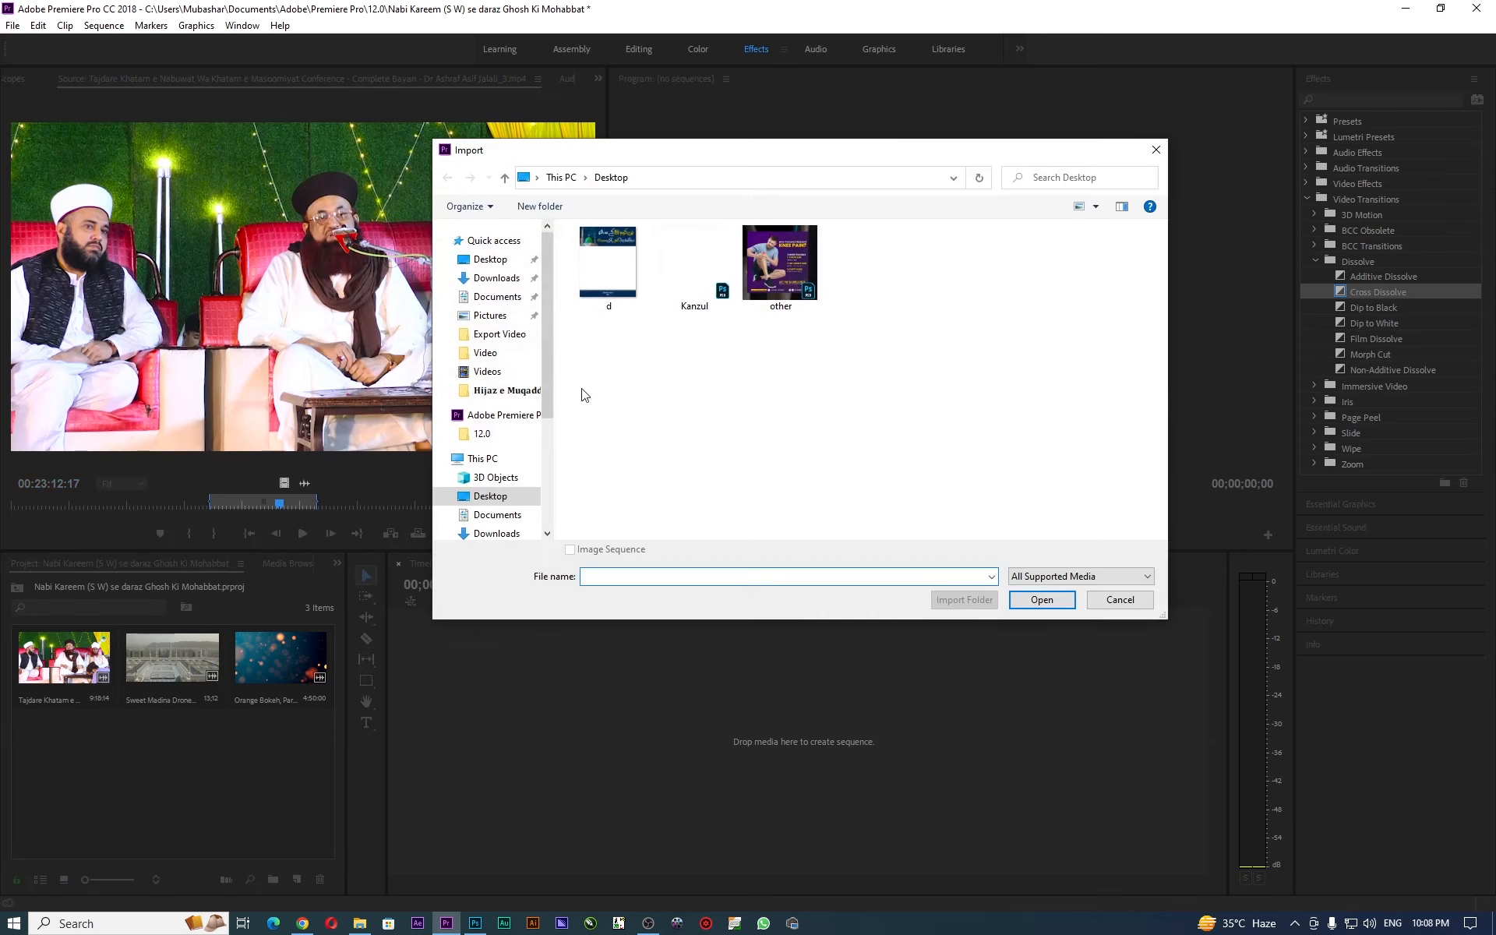
pyautogui.click(632, 272)
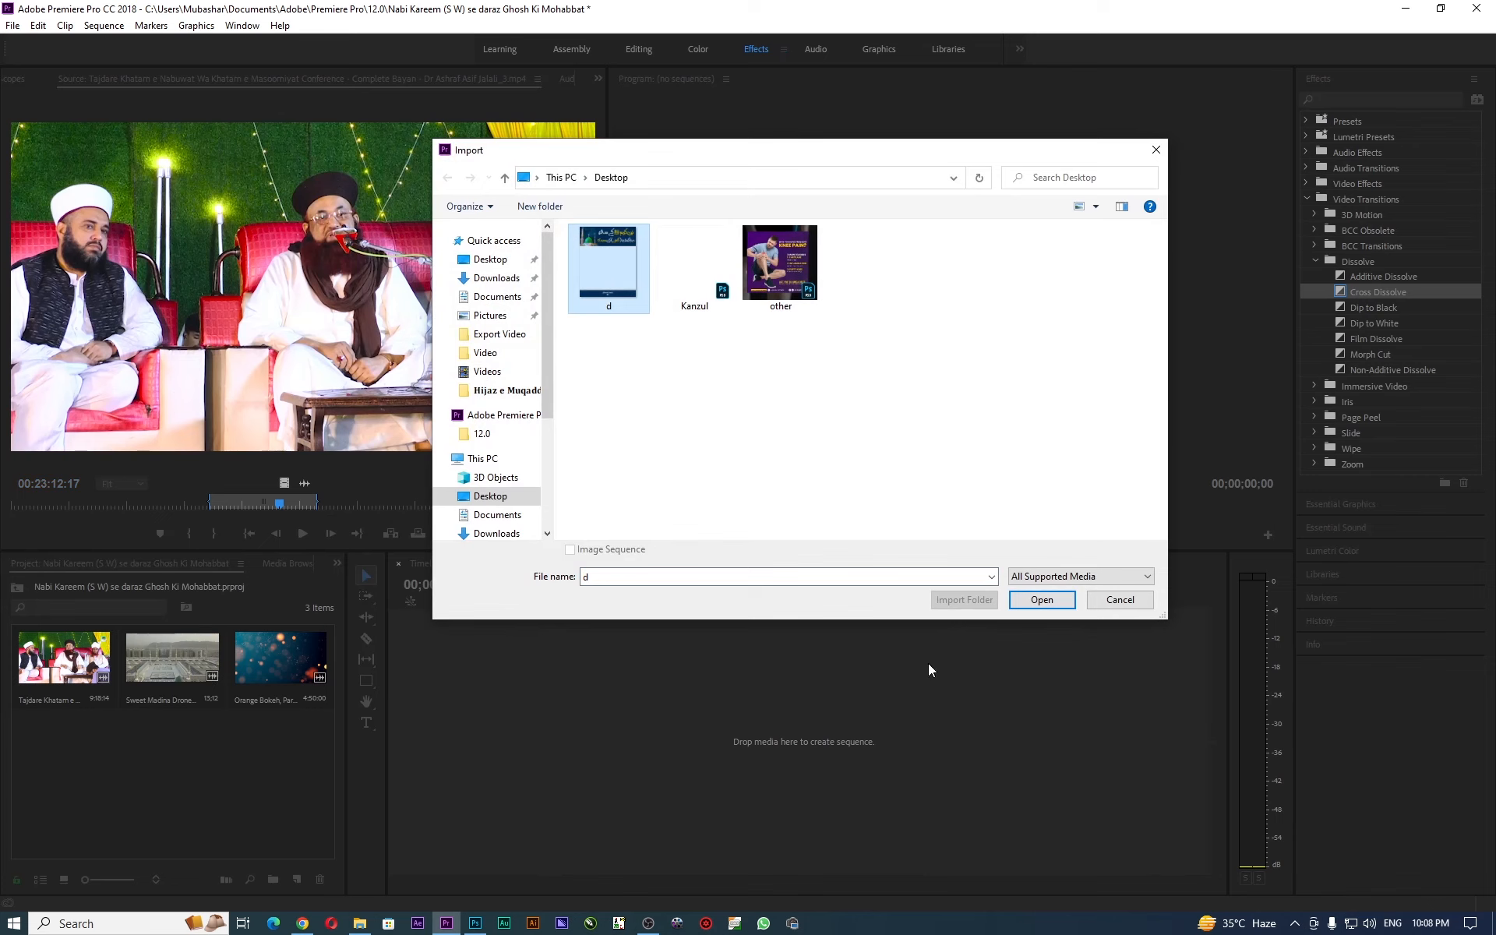
pyautogui.click(1038, 603)
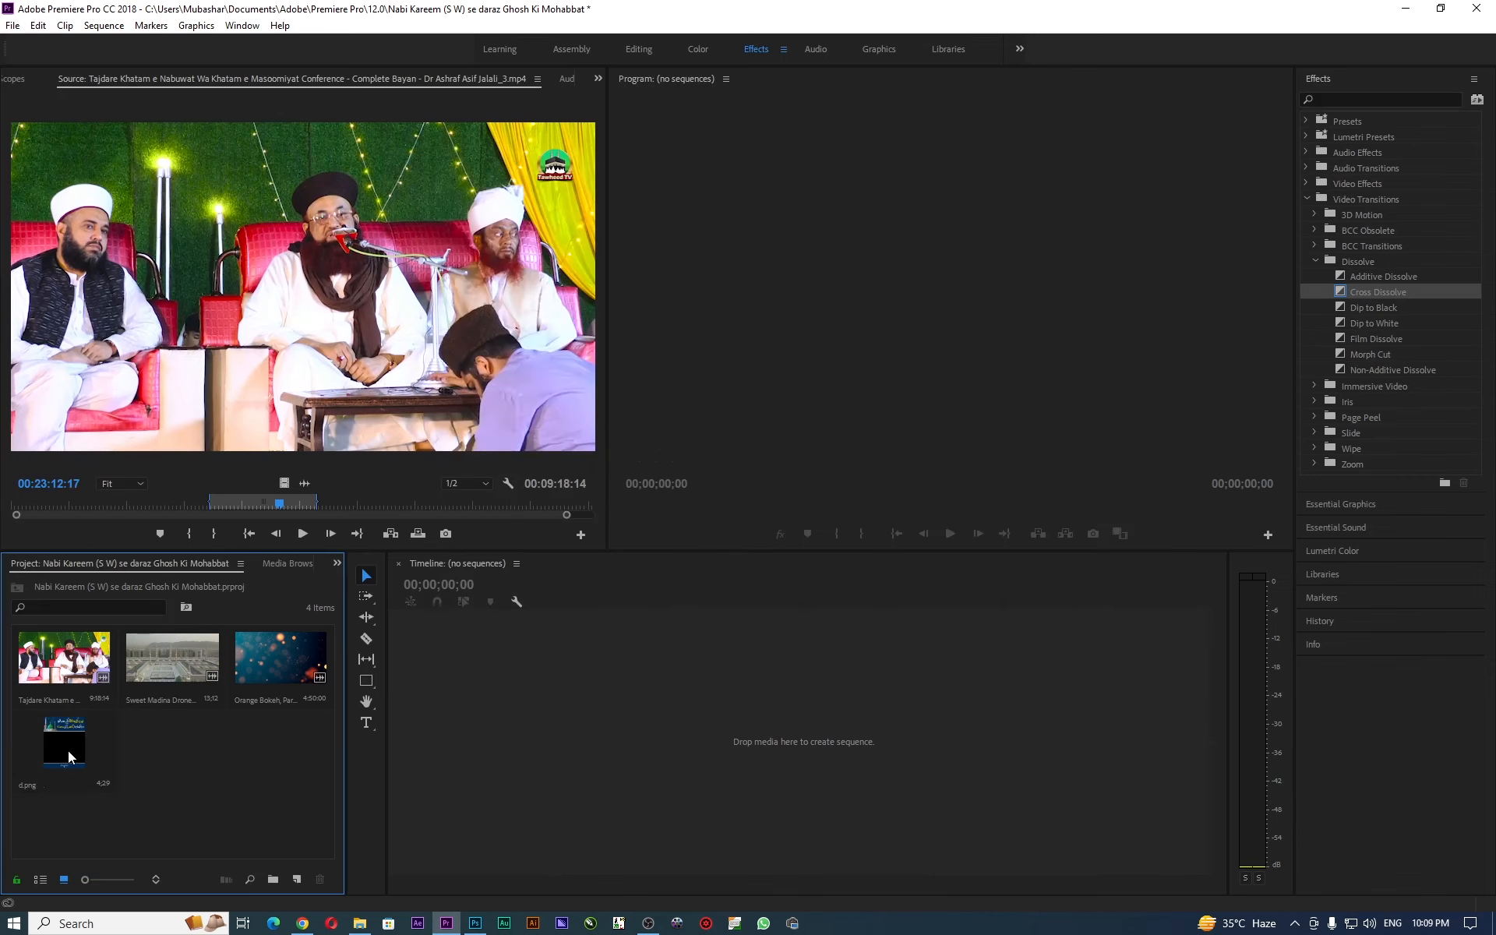
# Create a sequence from d.png and move its clip up to video track V7.
pyautogui.click(68, 756)
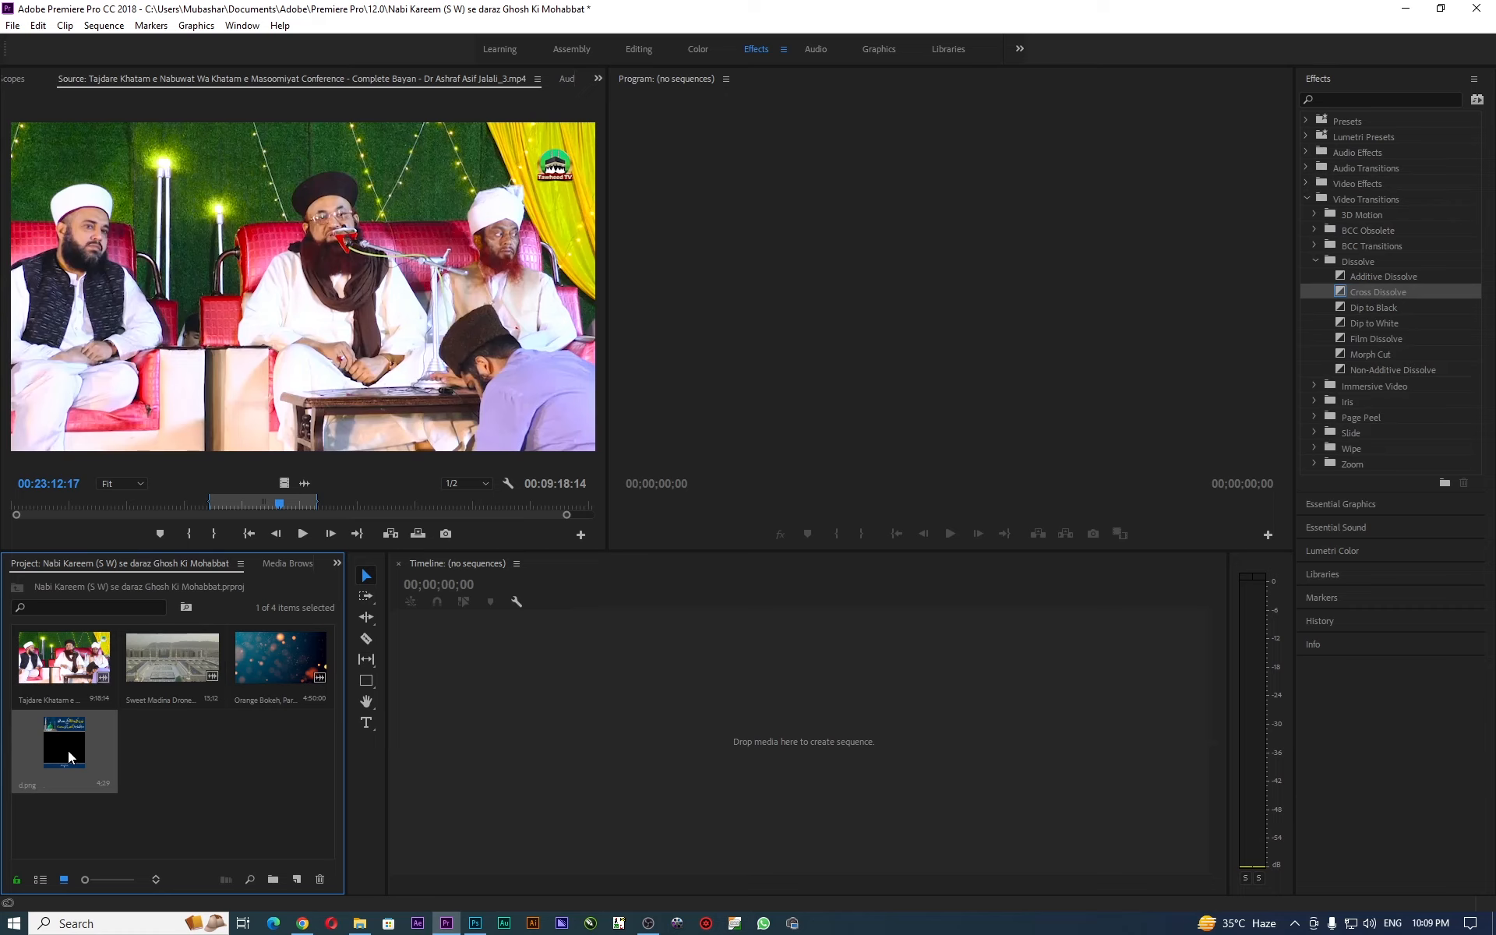
pyautogui.moveTo(61, 746); pyautogui.dragTo(614, 755)
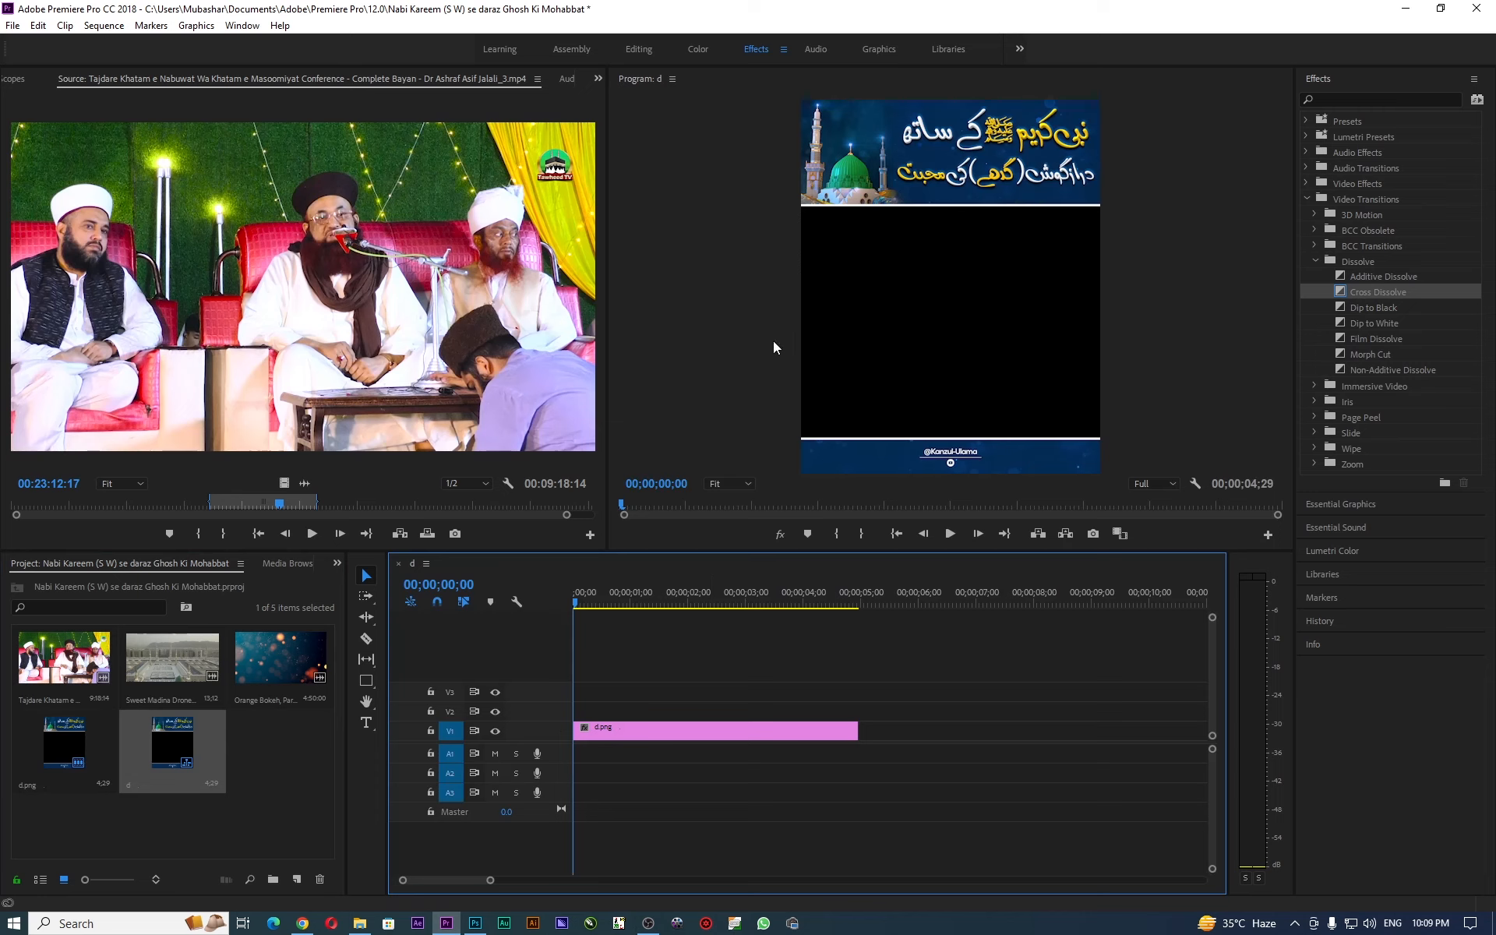
pyautogui.moveTo(682, 730); pyautogui.dragTo(679, 628)
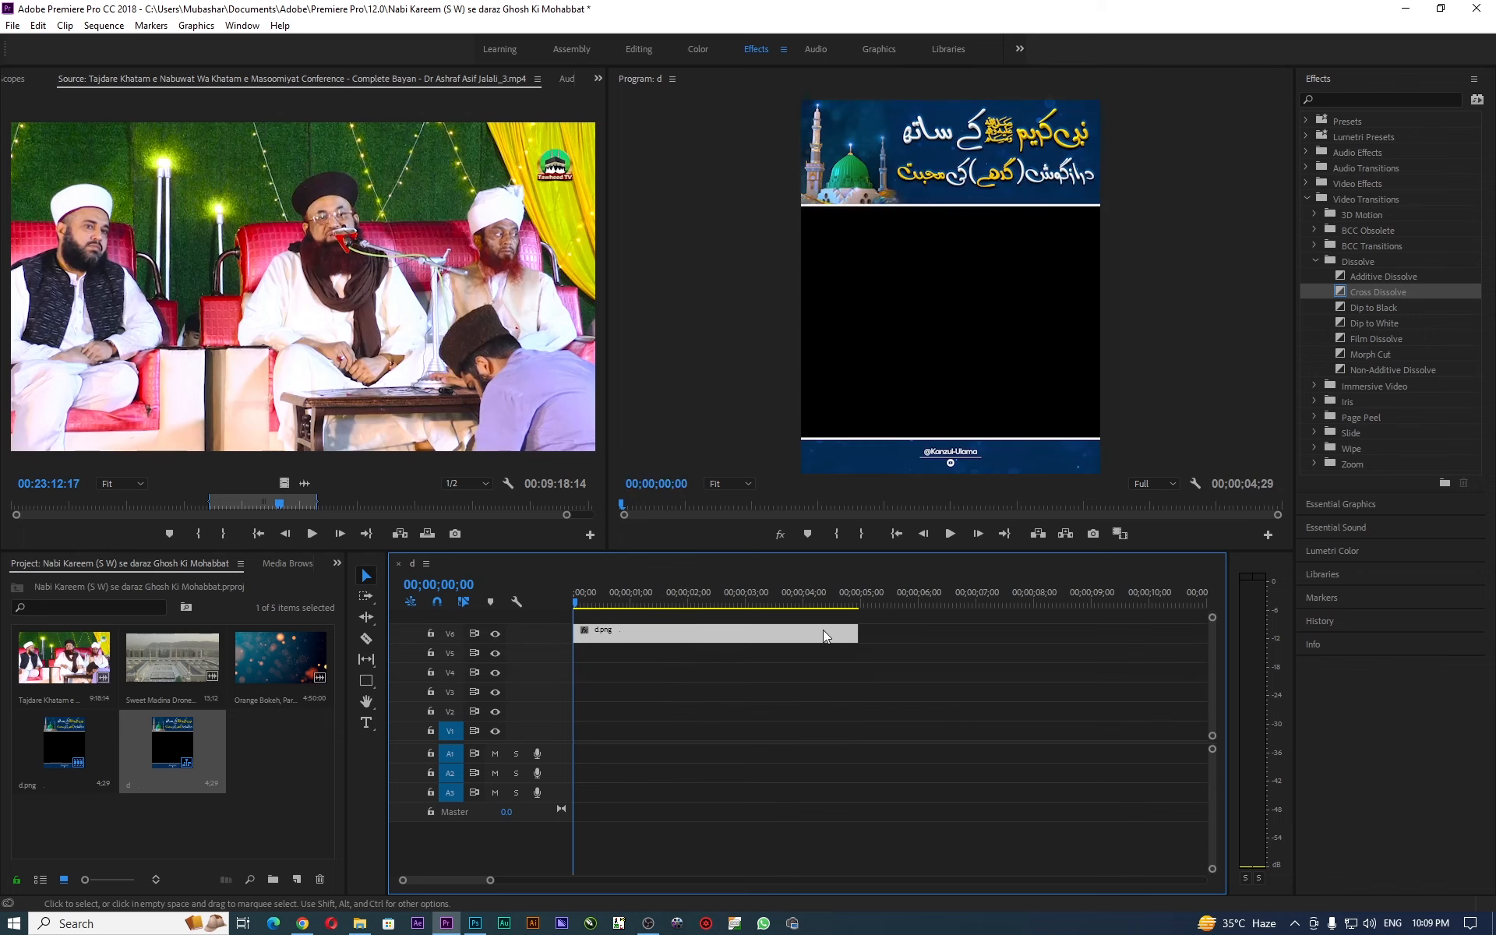
pyautogui.scroll(2, 508, 773)
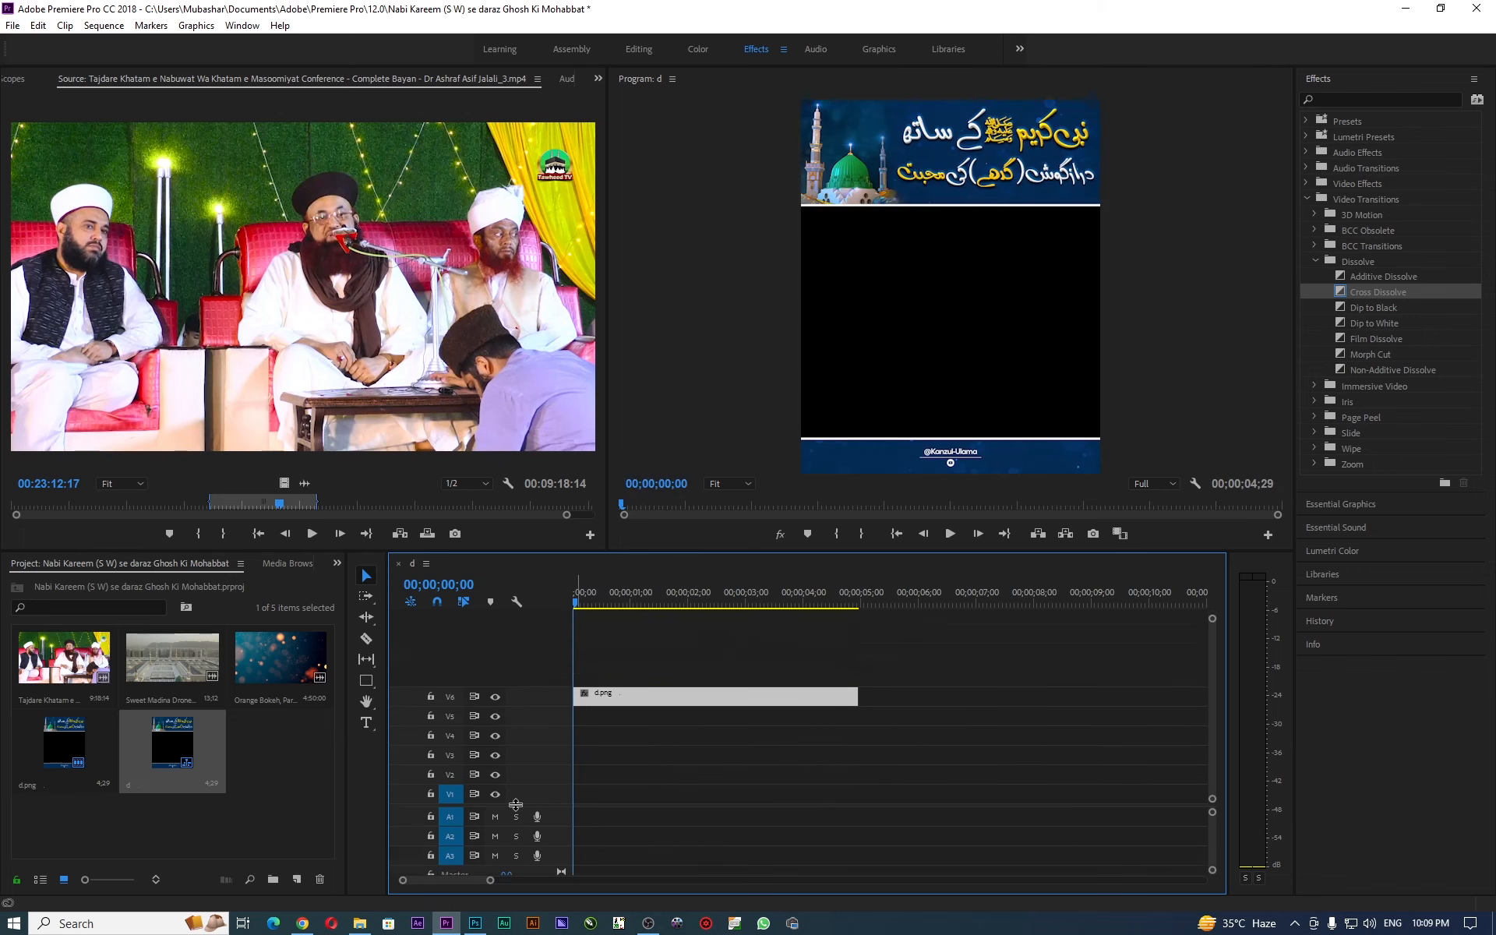
pyautogui.moveTo(591, 696); pyautogui.dragTo(587, 678)
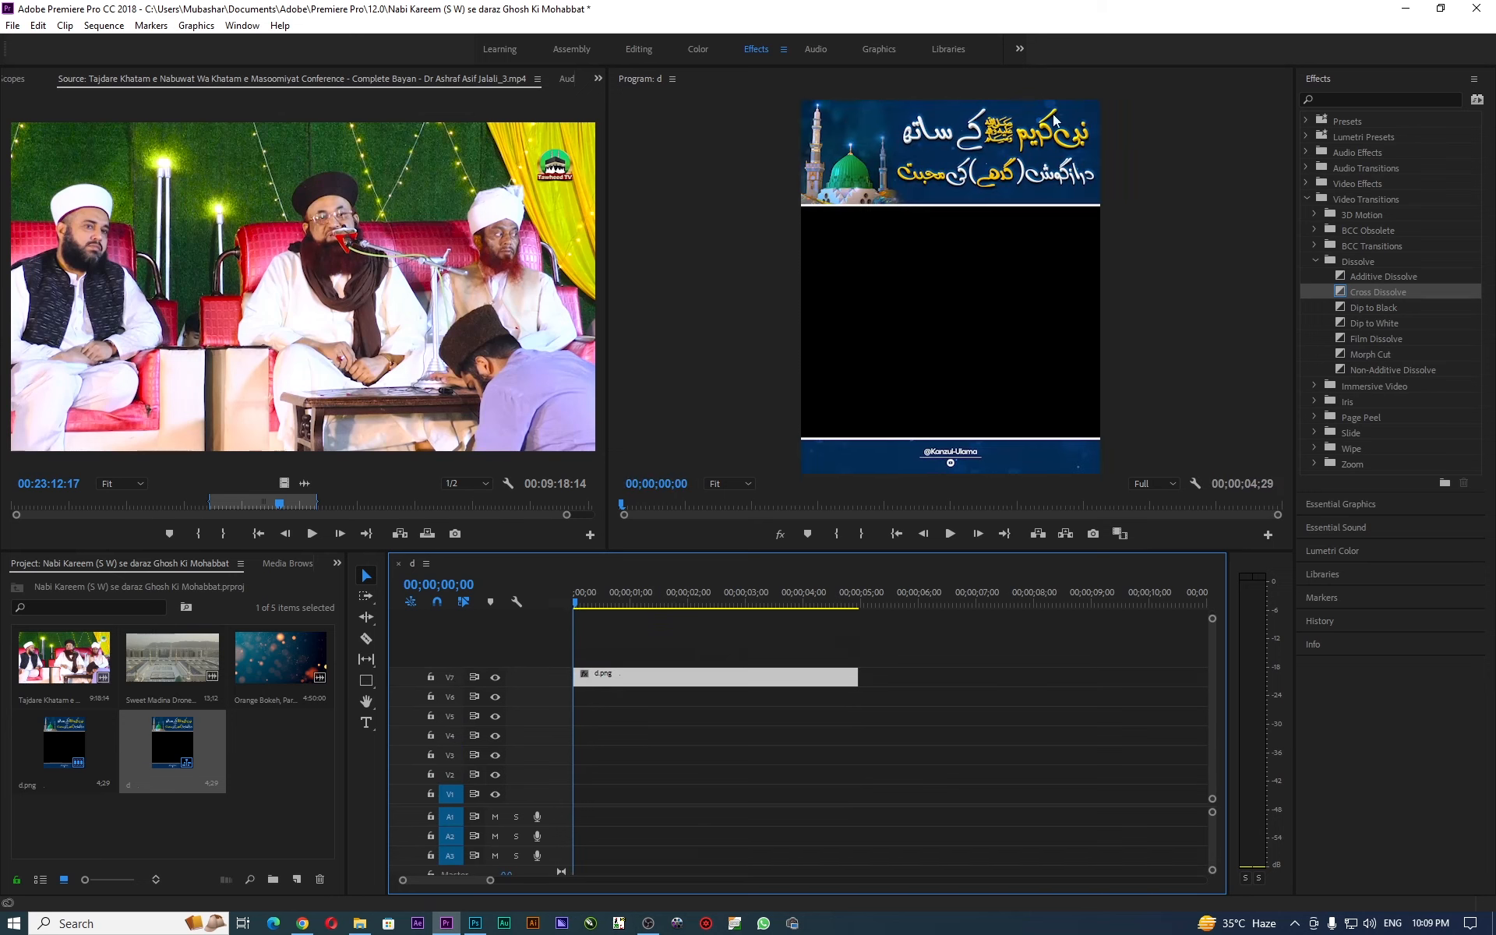
# Add the marked section of the Tajdare Khatam e Nabuwat conference video to the sequence start, with video on V1 and audio on A1.
pyautogui.doubleClick(55, 668)
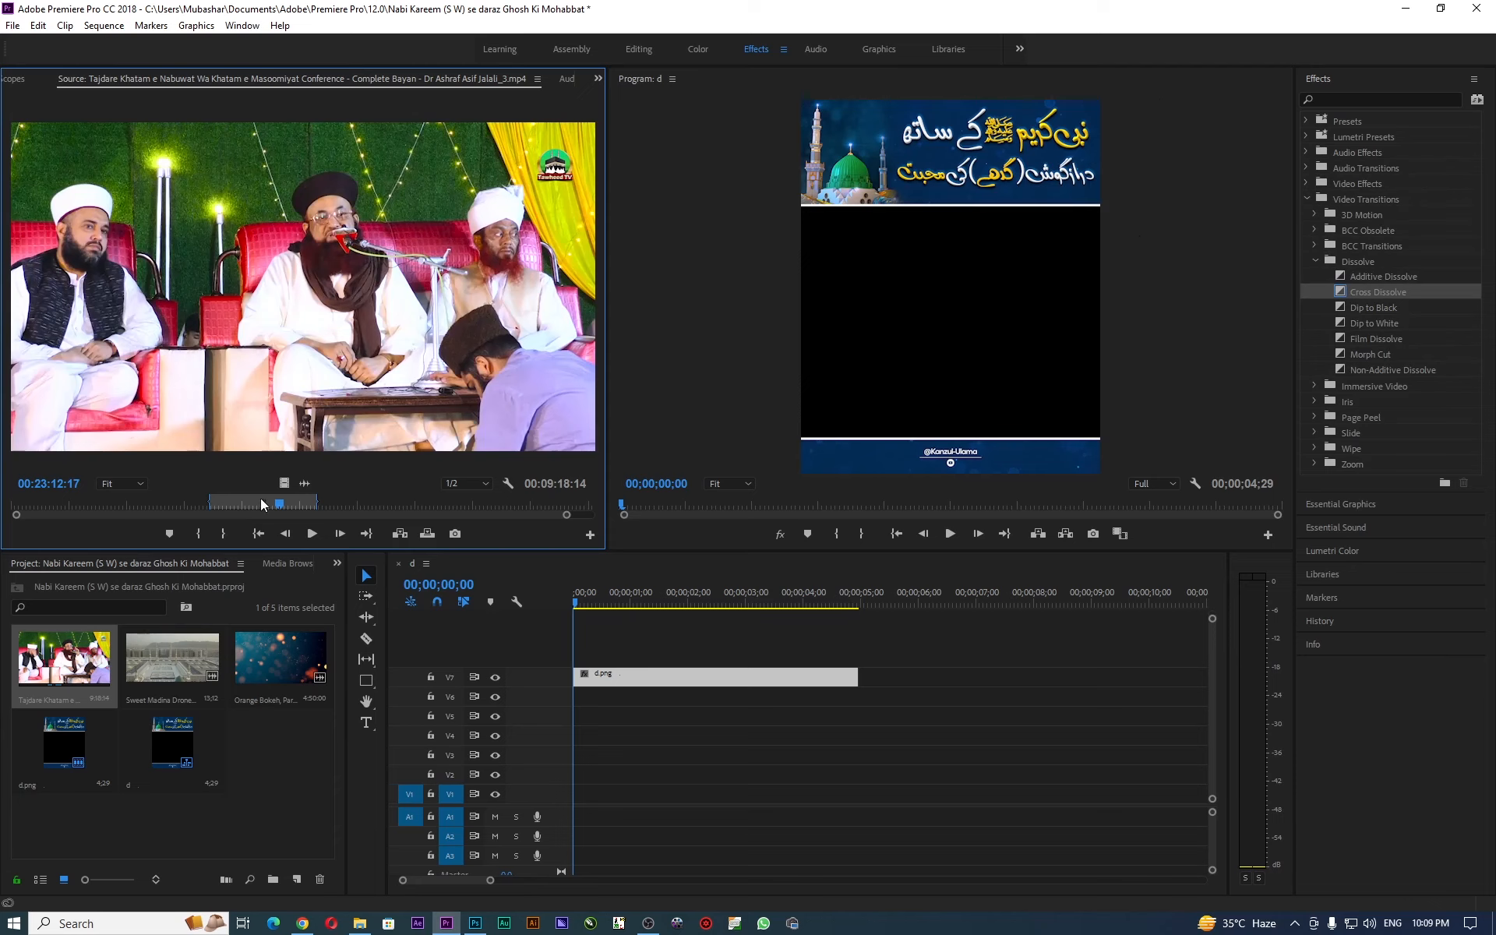
pyautogui.moveTo(275, 359); pyautogui.dragTo(606, 714)
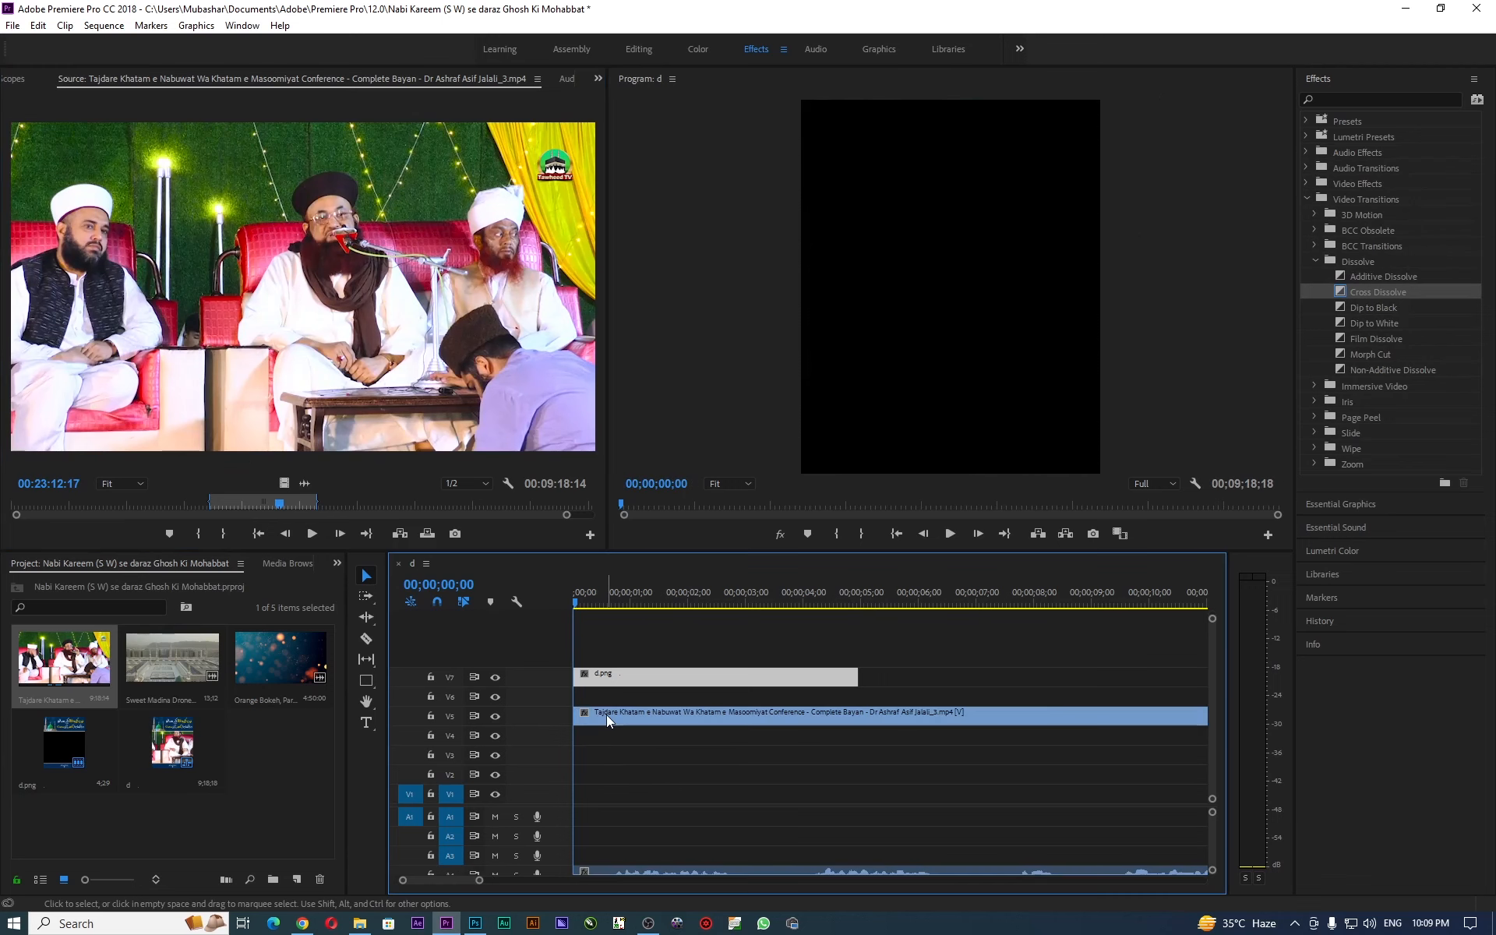
pyautogui.moveTo(670, 872); pyautogui.dragTo(675, 819)
pyautogui.moveTo(656, 715); pyautogui.dragTo(653, 799)
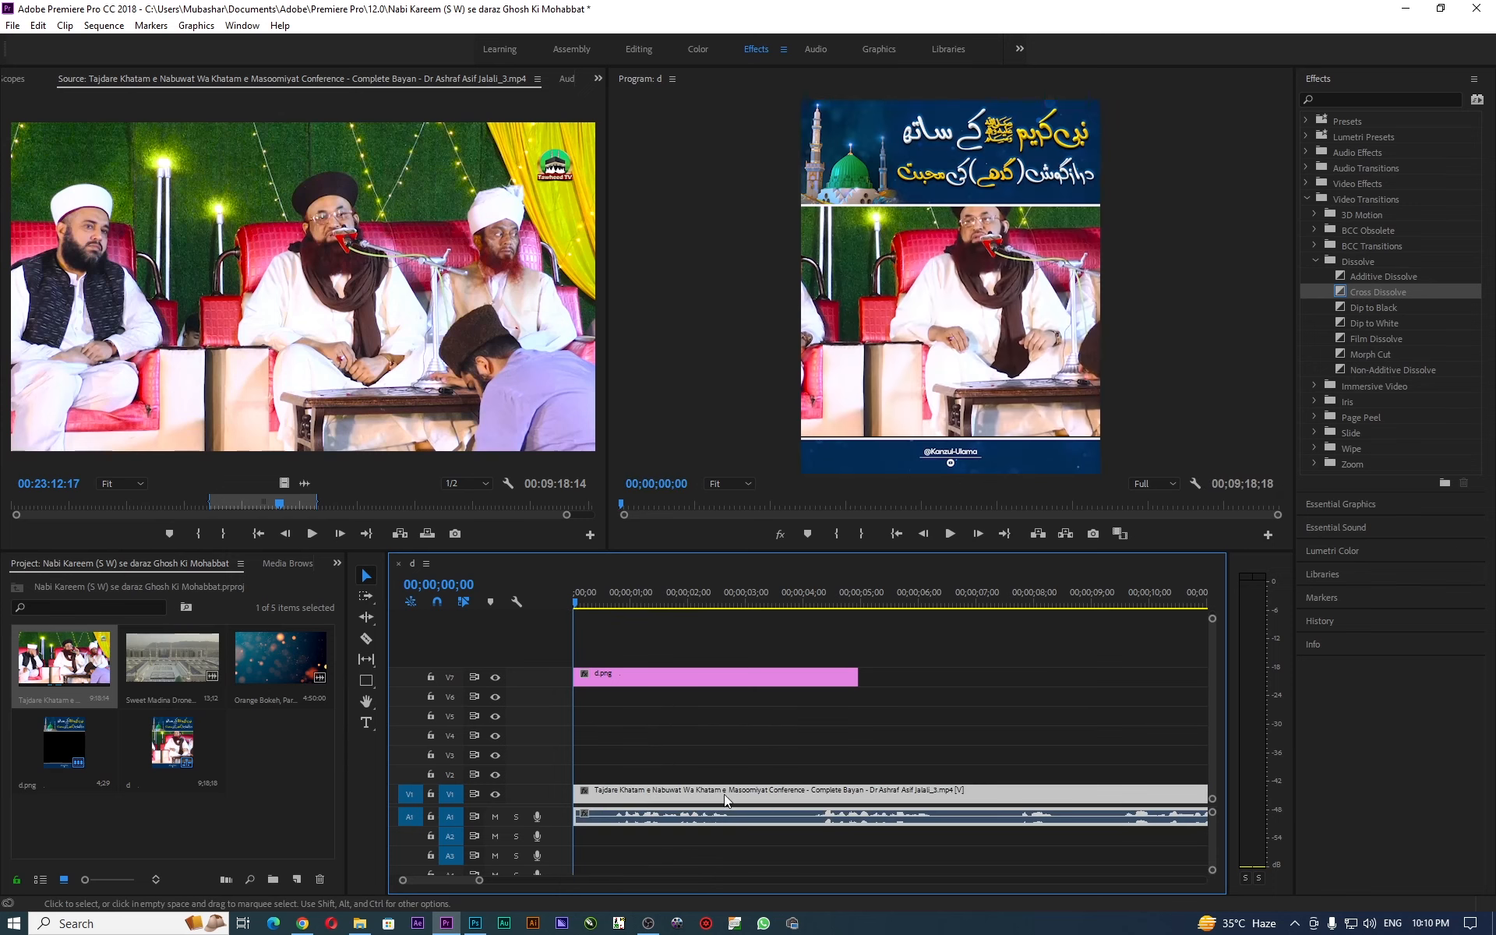
# Extend the d.png clip on V7 to the end of the conference video and move the playhead to 00;08;27;02.
pyautogui.moveTo(479, 880); pyautogui.dragTo(606, 881)
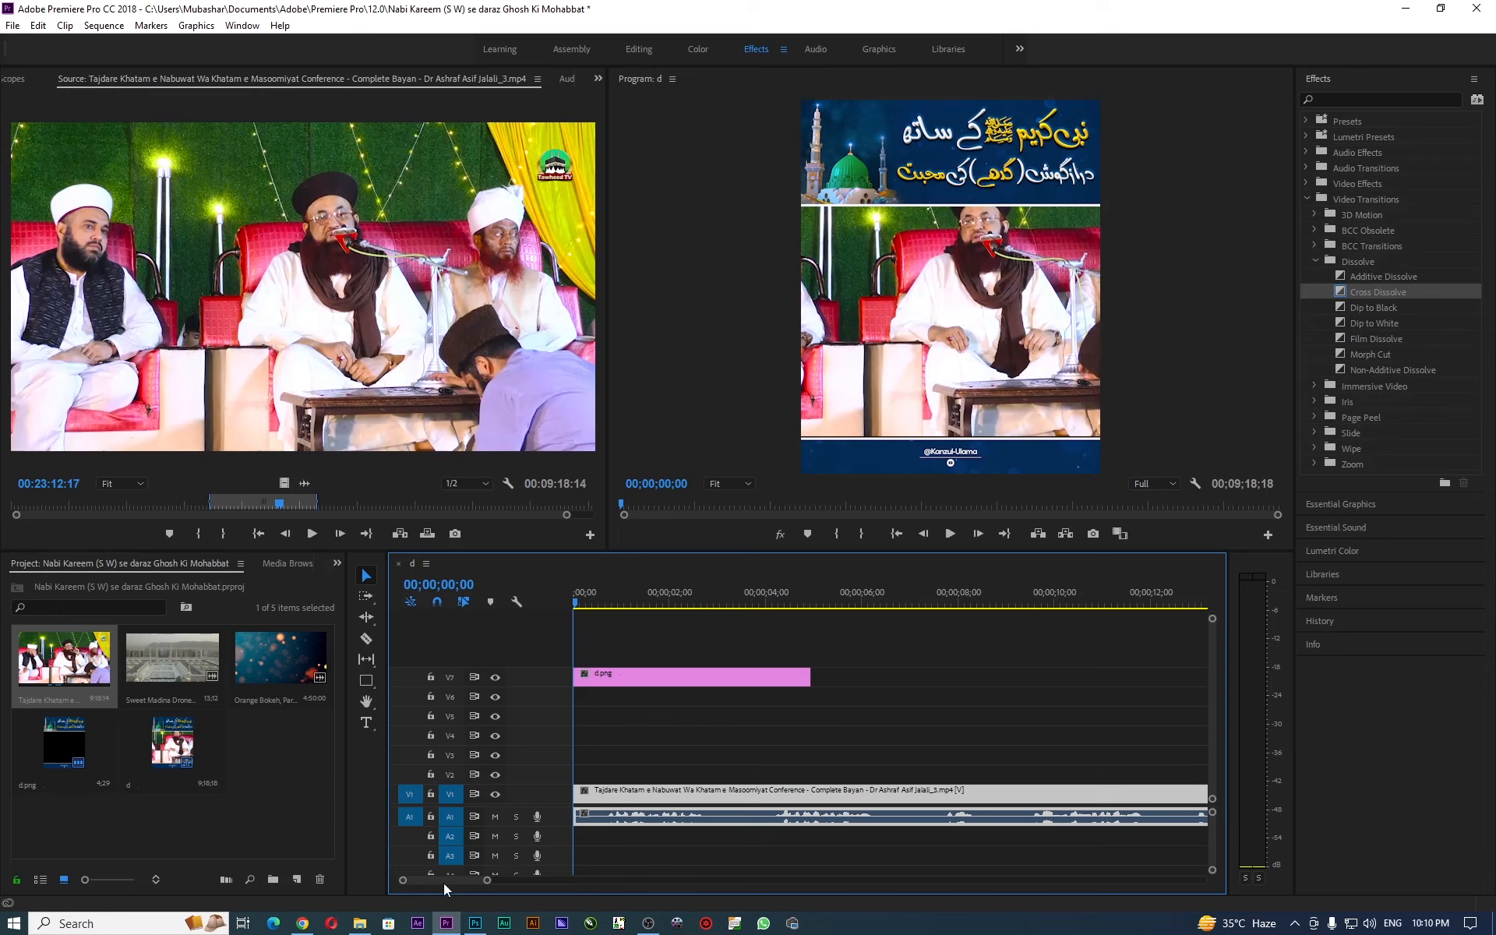
pyautogui.moveTo(487, 880); pyautogui.dragTo(1078, 834)
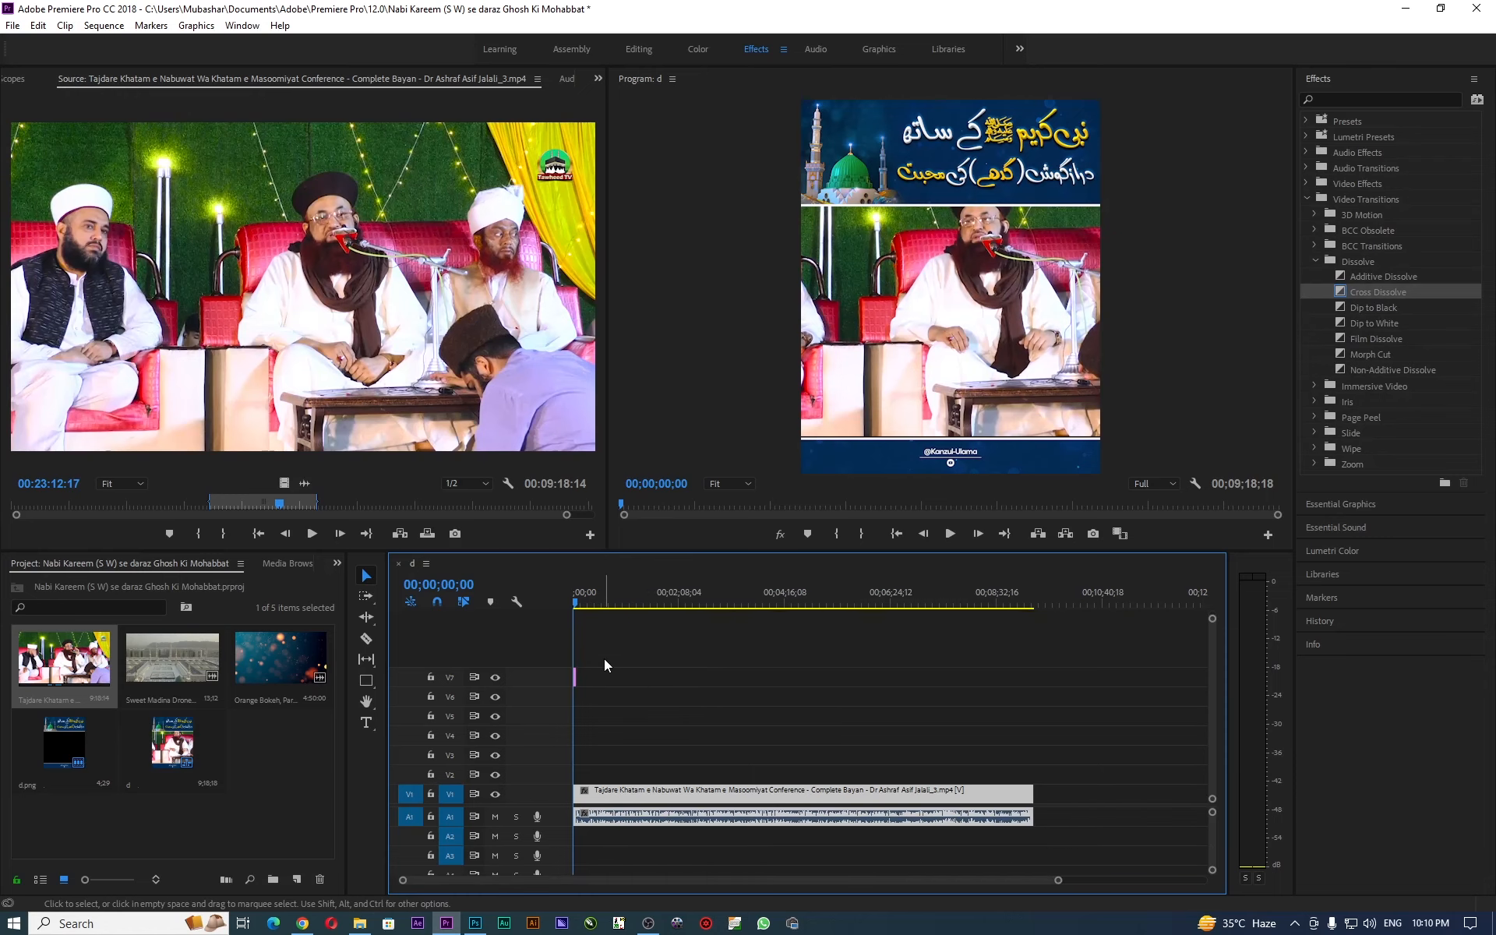
pyautogui.moveTo(590, 672); pyautogui.dragTo(1045, 673)
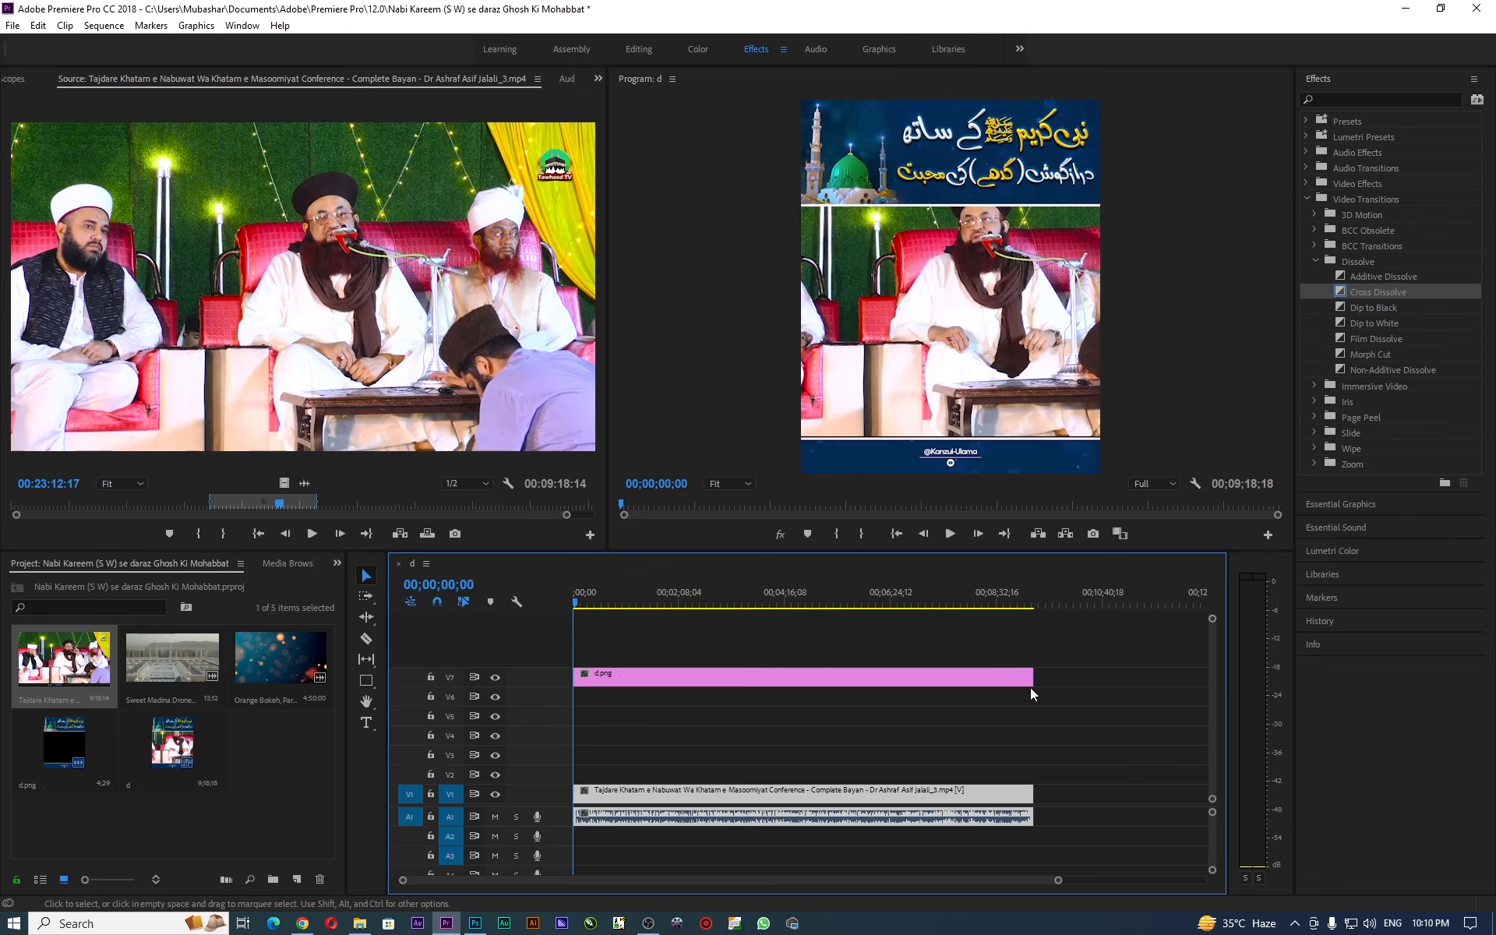
pyautogui.moveTo(993, 596)
pyautogui.mouseDown()
pyautogui.moveTo(970, 596)
pyautogui.moveTo(993, 597)
pyautogui.mouseUp()
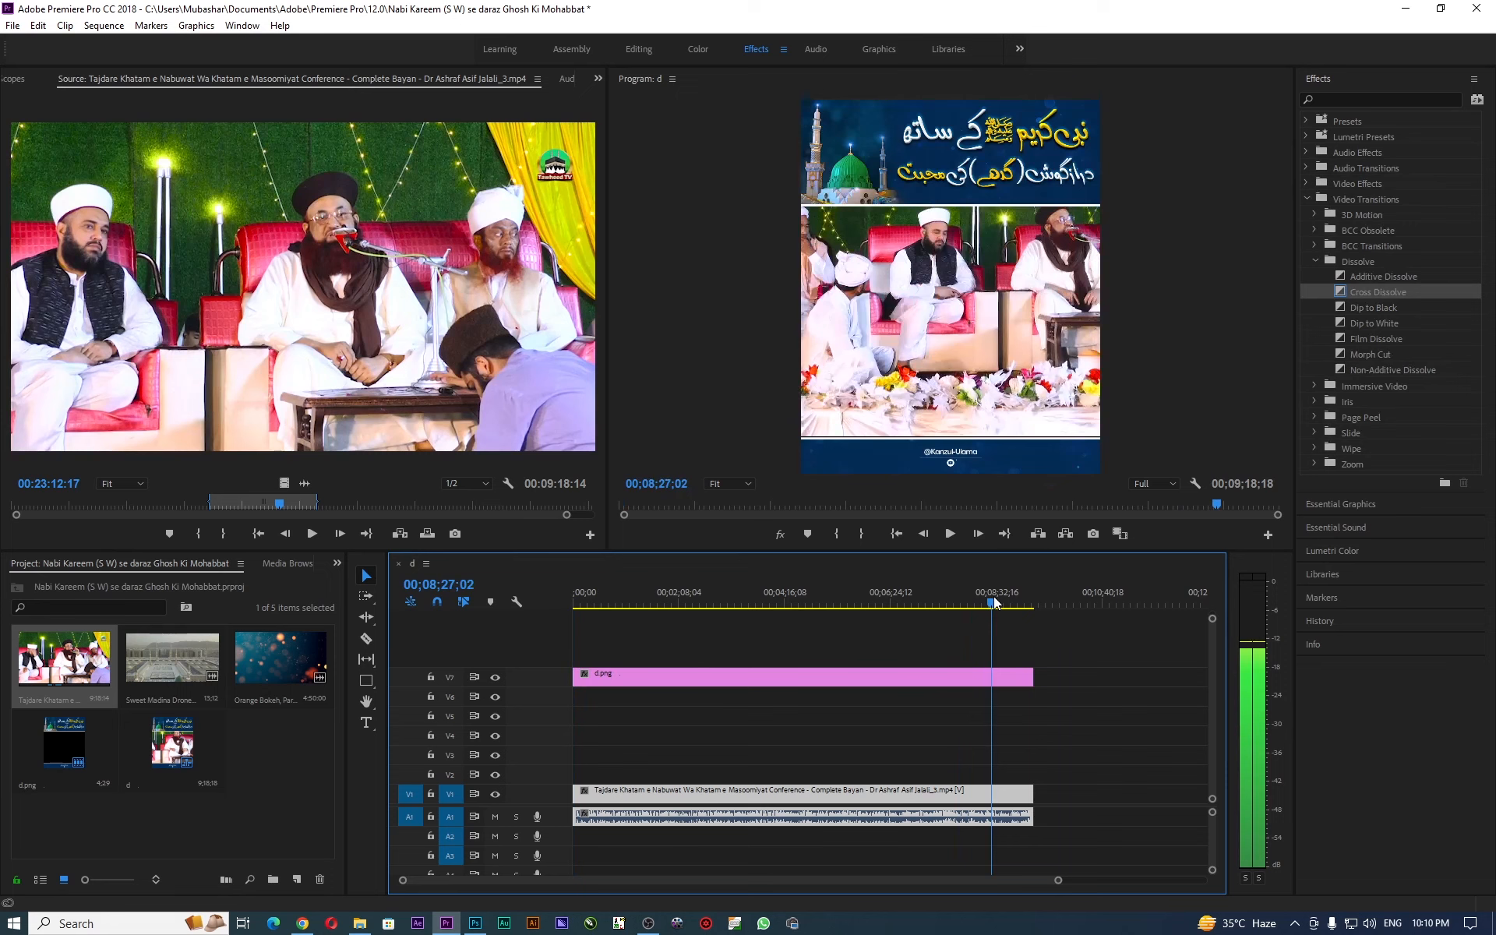
pyautogui.scroll(3, 943, 872)
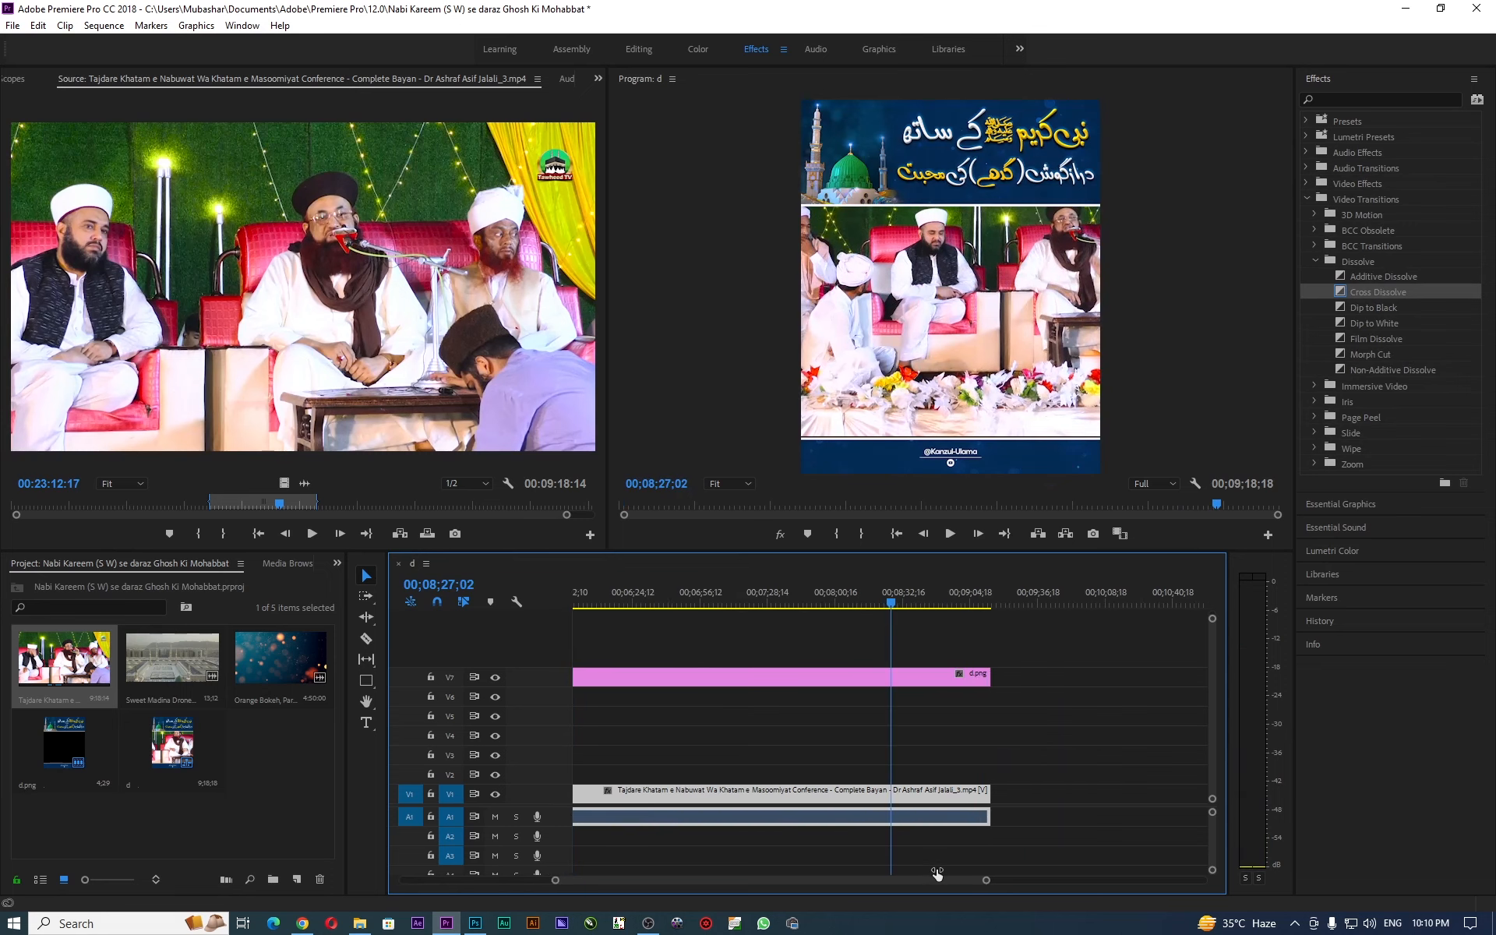
pyautogui.scroll(2, 942, 873)
pyautogui.moveTo(759, 880); pyautogui.dragTo(437, 874)
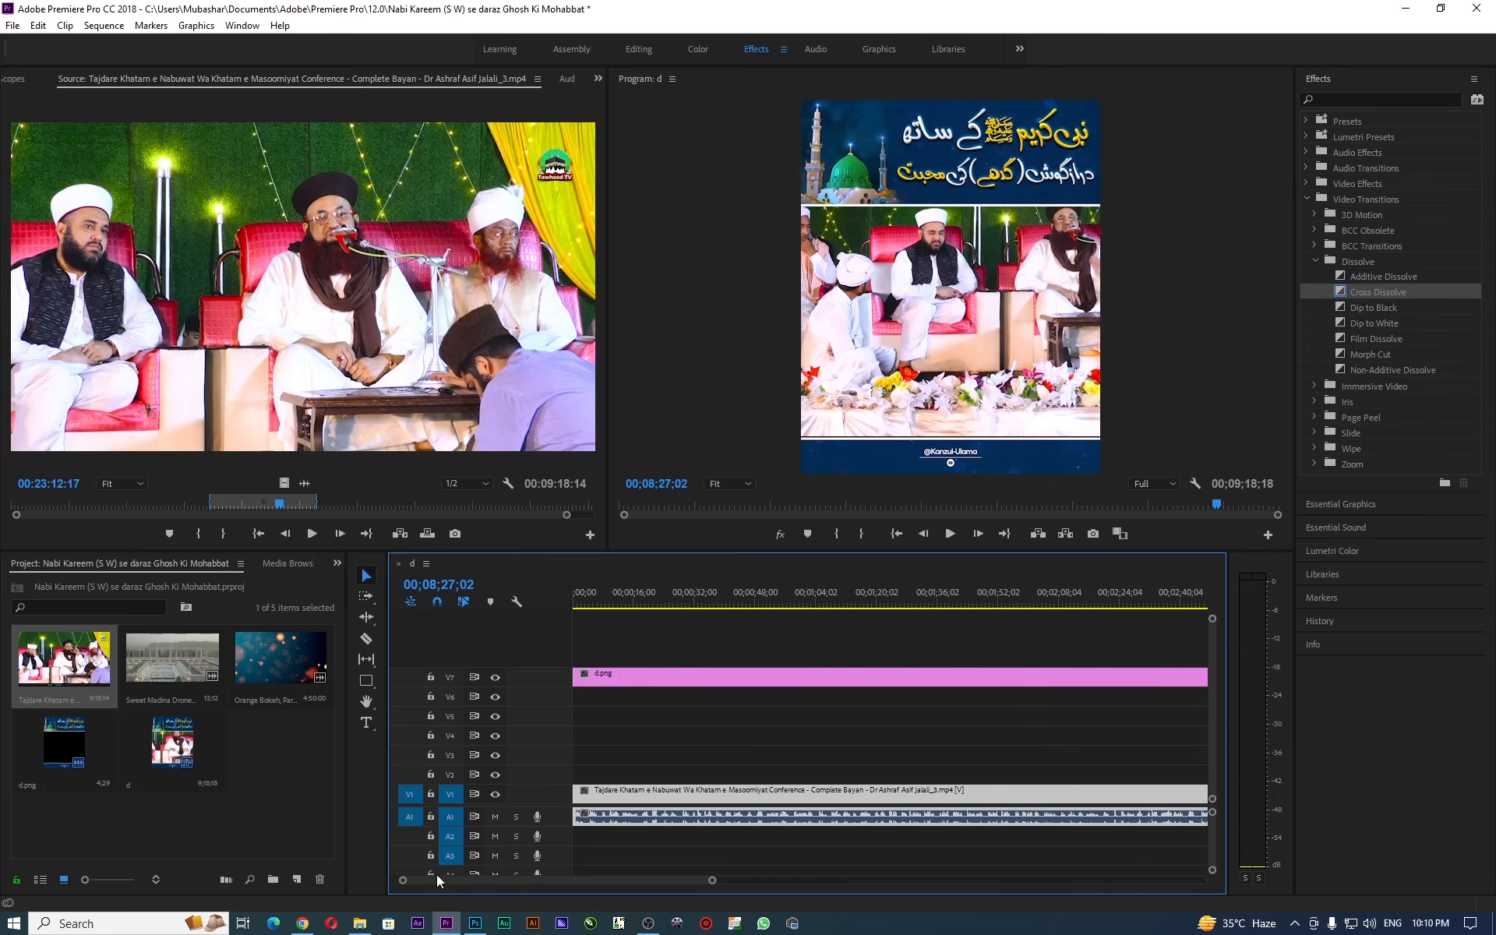
# Try locking and unlocking track V7, and try shifting the d.png overlay within the frame.
pyautogui.moveTo(609, 624); pyautogui.dragTo(622, 678)
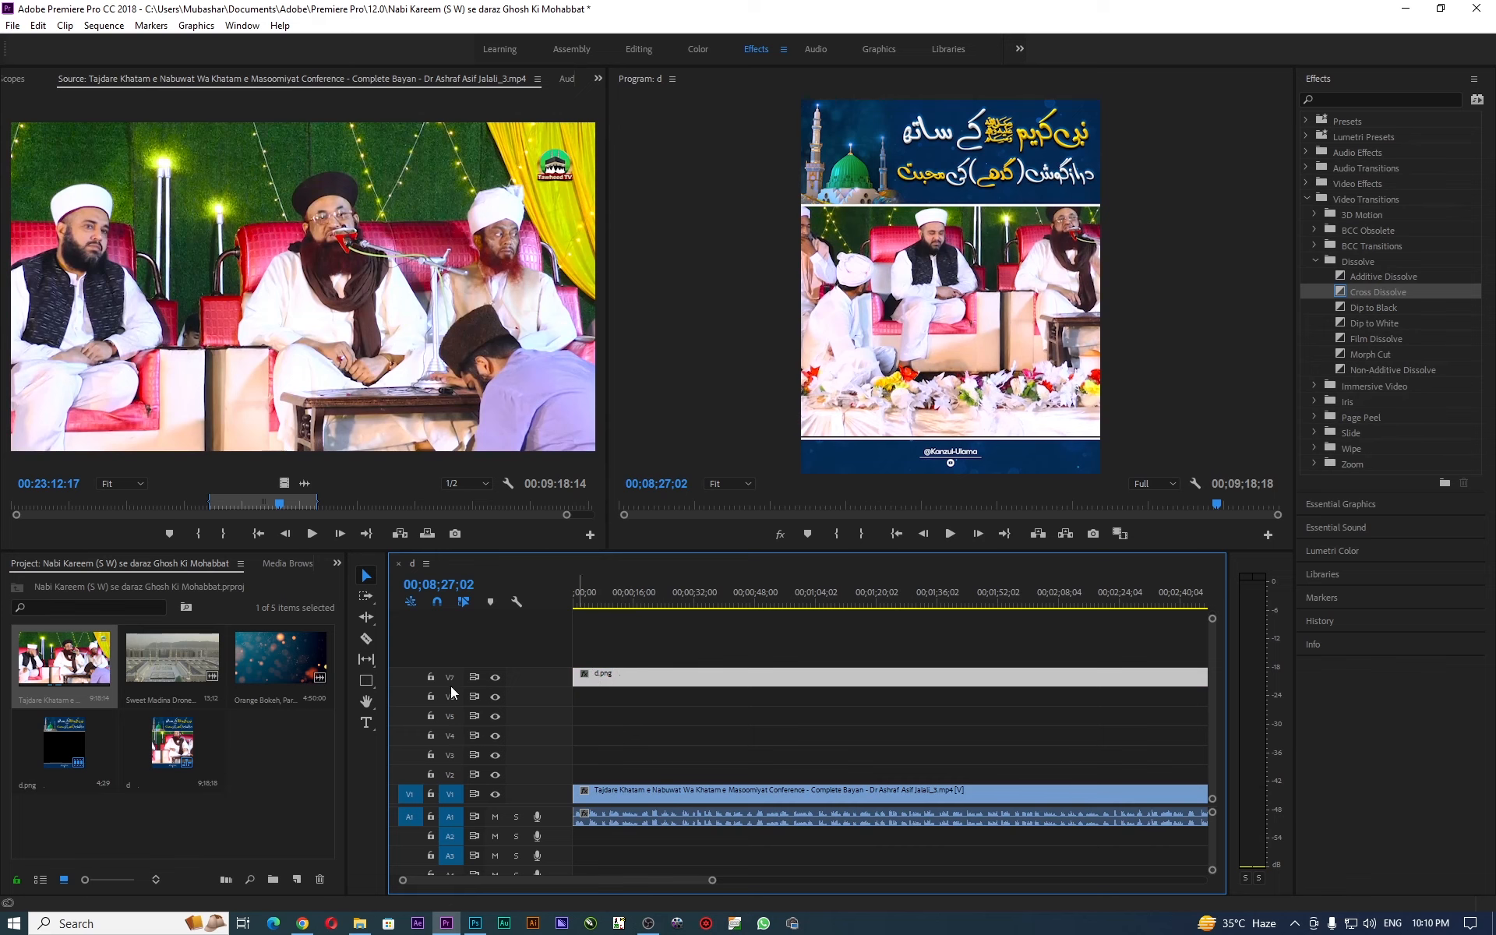
pyautogui.click(430, 678)
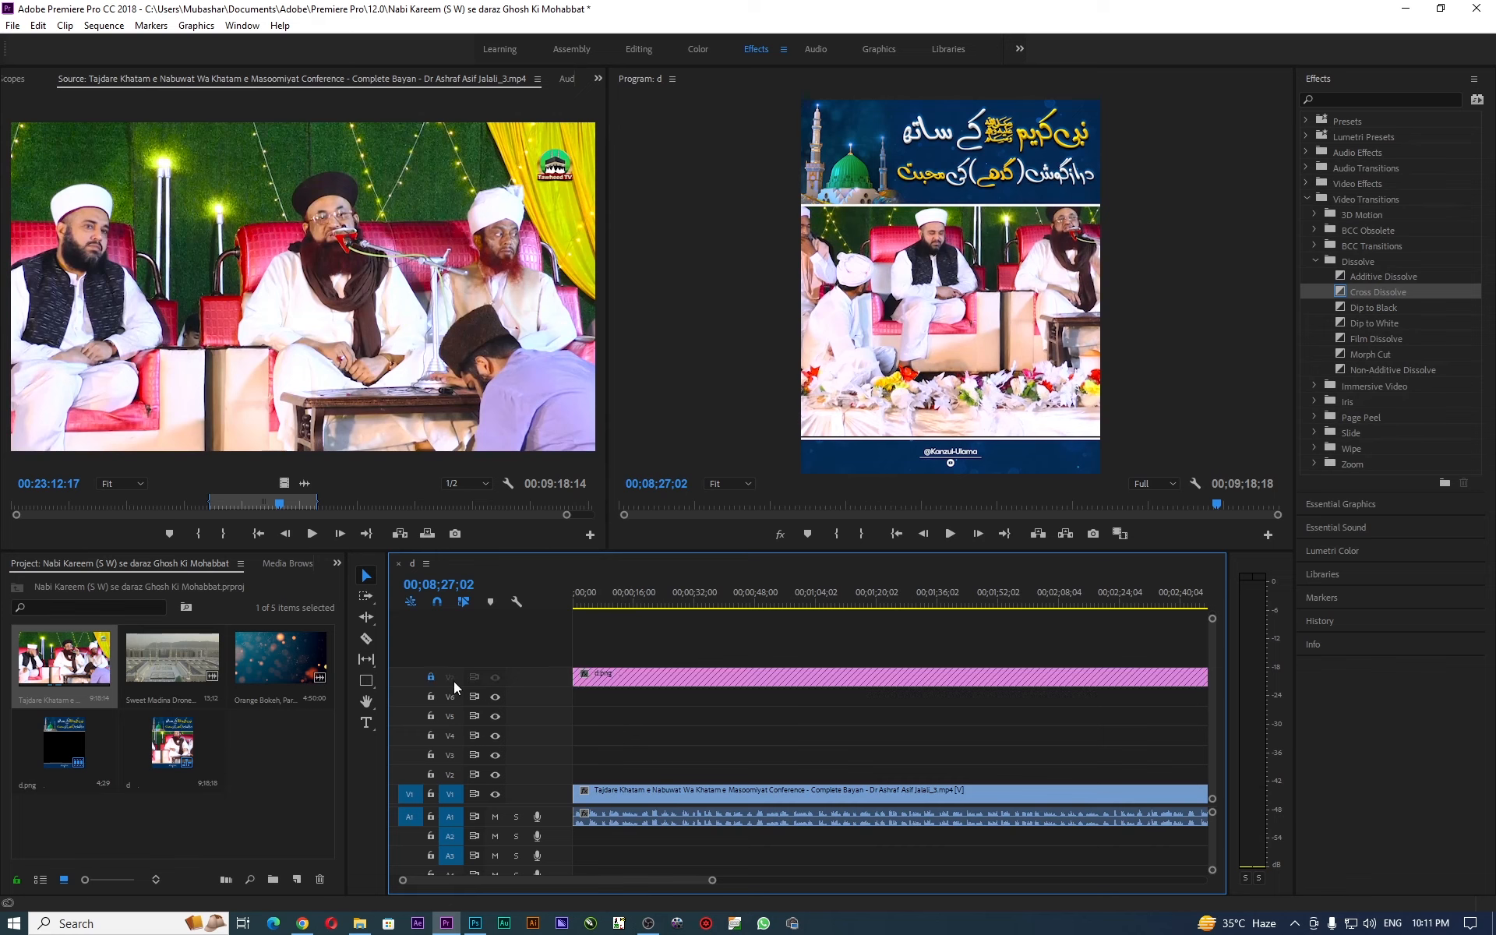
pyautogui.click(430, 677)
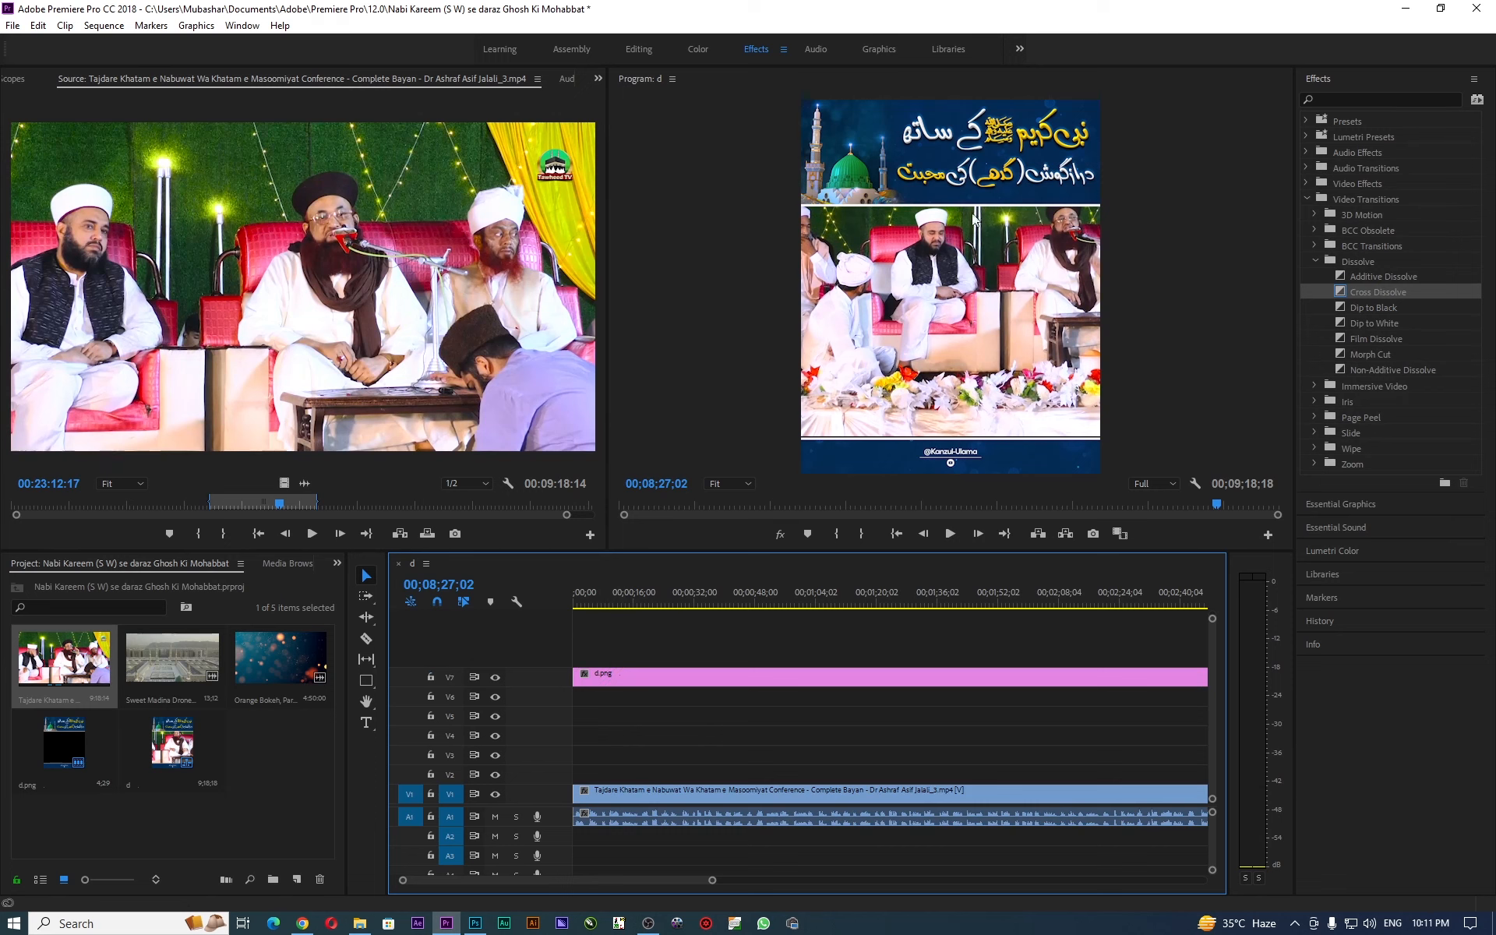
pyautogui.click(917, 183)
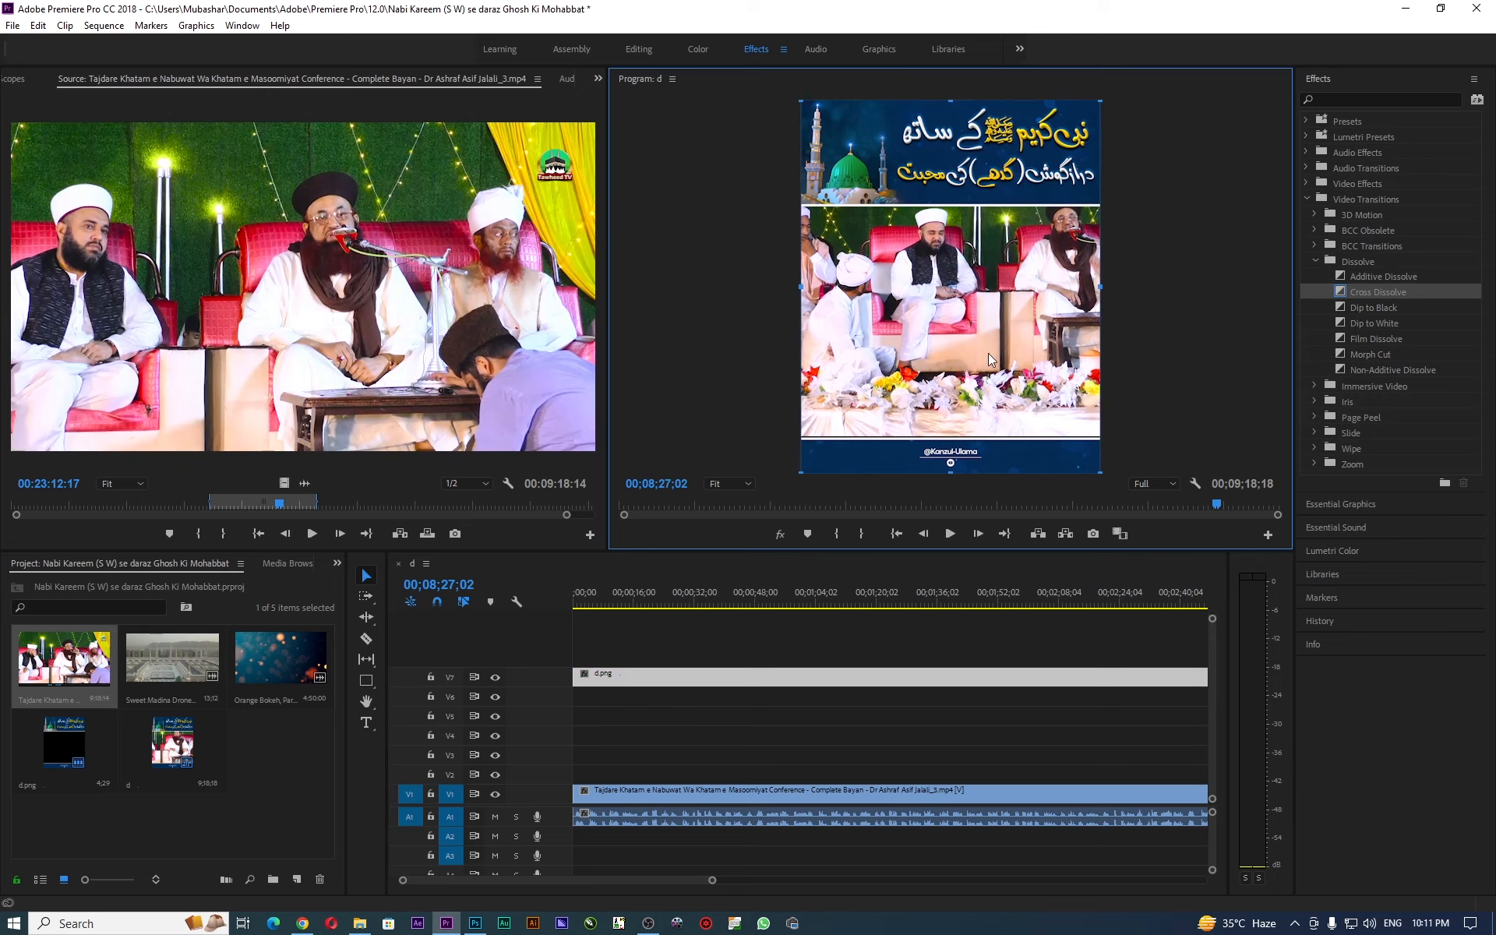
pyautogui.moveTo(951, 166); pyautogui.dragTo(891, 198)
pyautogui.hotkey('ctrl', 'z')
# Lock video track V7 containing the d.png overlay.
pyautogui.click(703, 625)
pyautogui.click(699, 676)
pyautogui.click(431, 678)
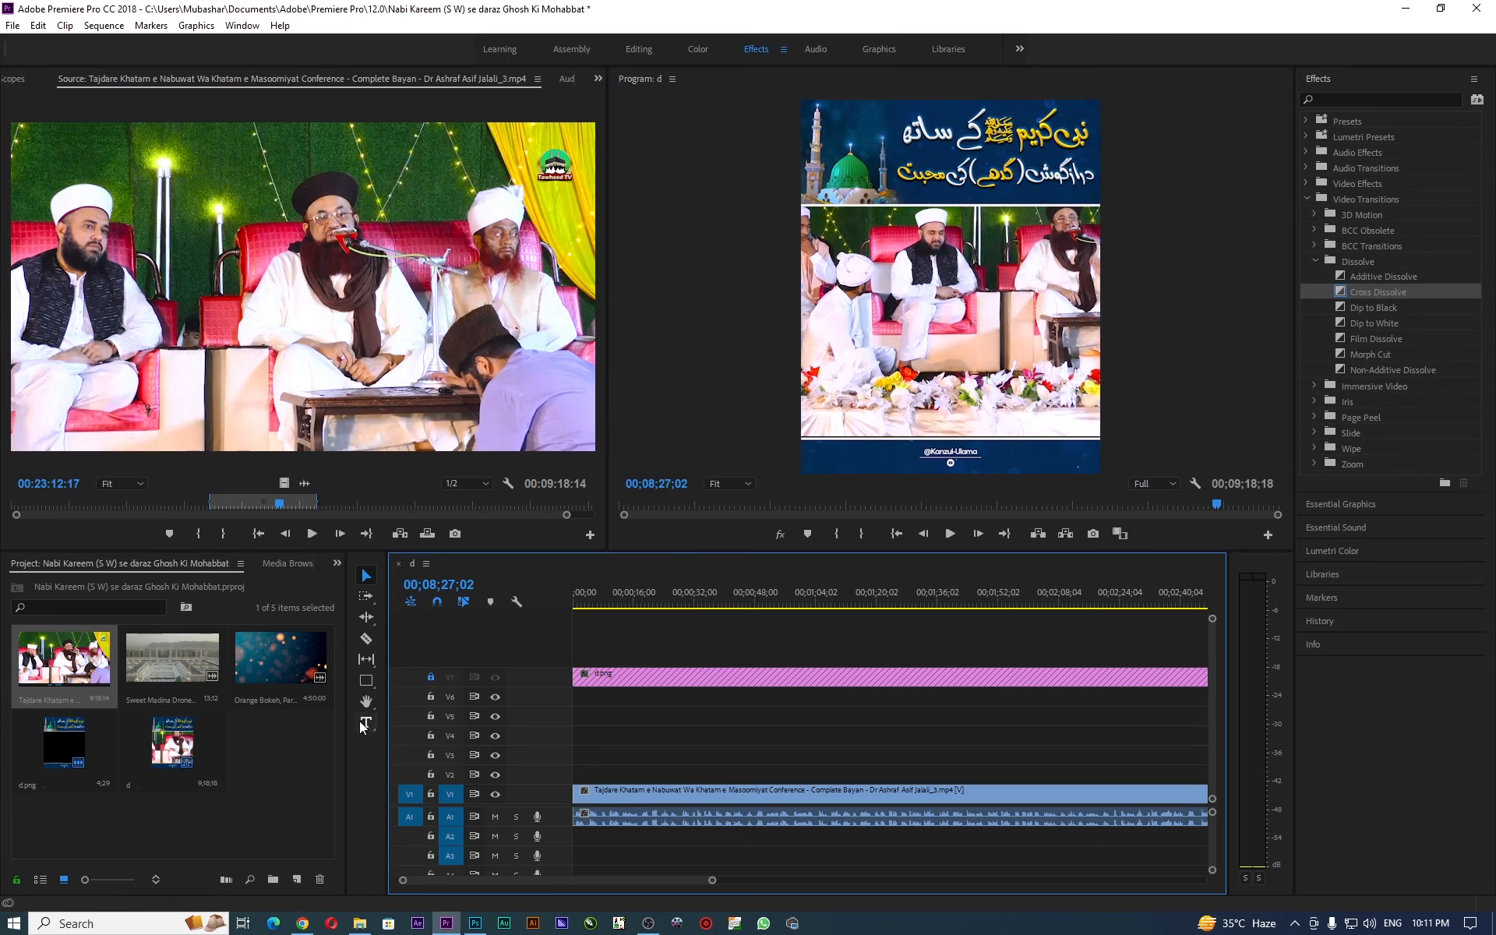
# Reposition the conference video slightly down and to the left within the d.png frame opening.
pyautogui.click(906, 305)
pyautogui.click(906, 306)
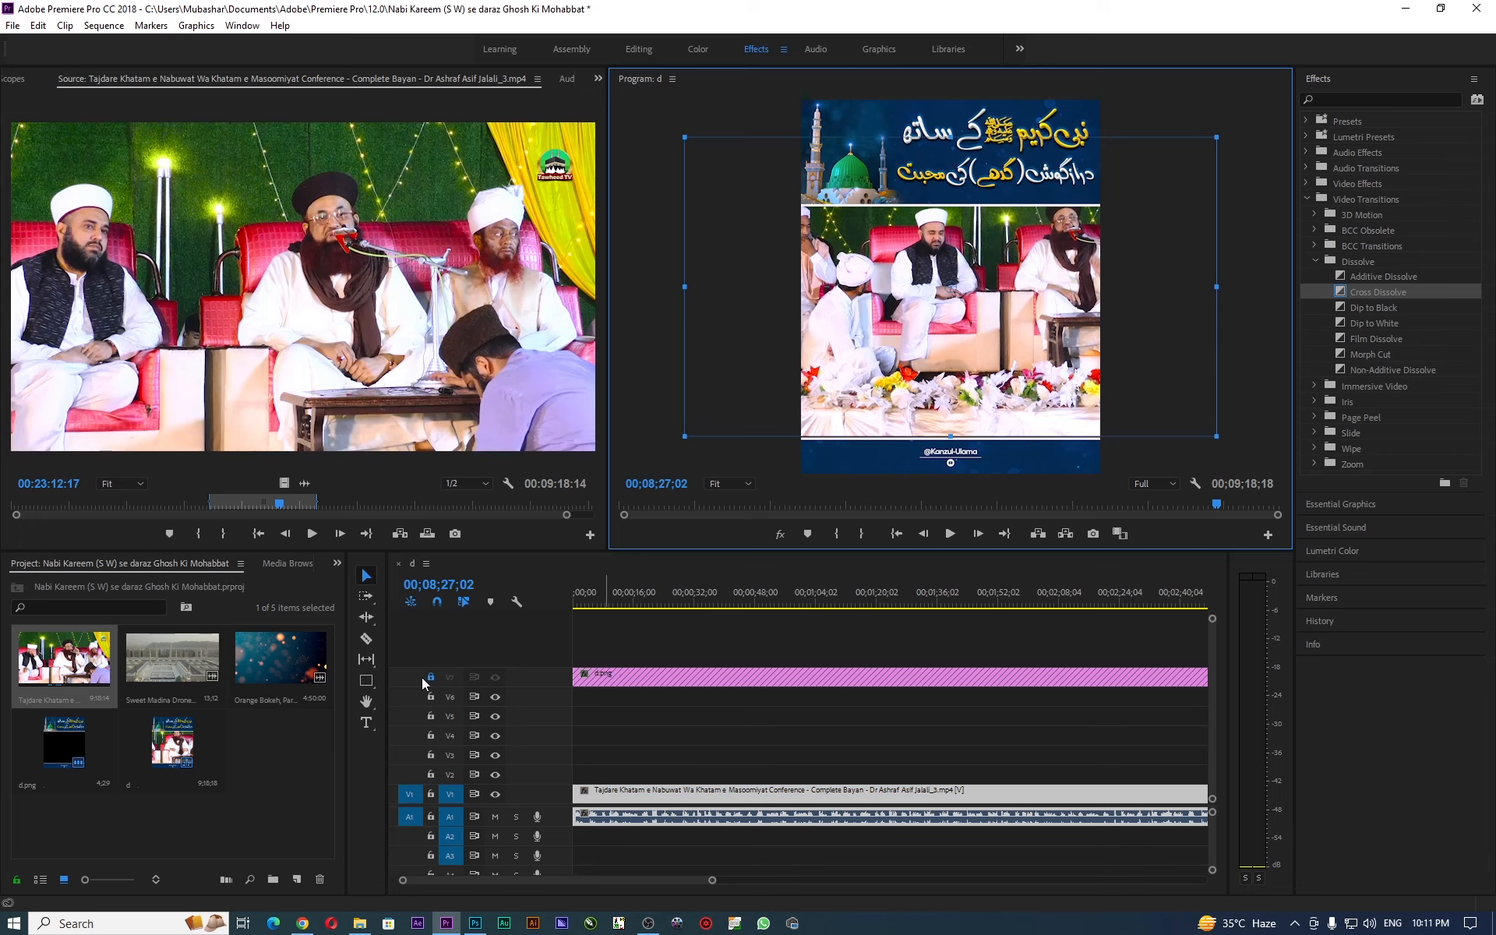
pyautogui.moveTo(984, 316); pyautogui.dragTo(954, 337)
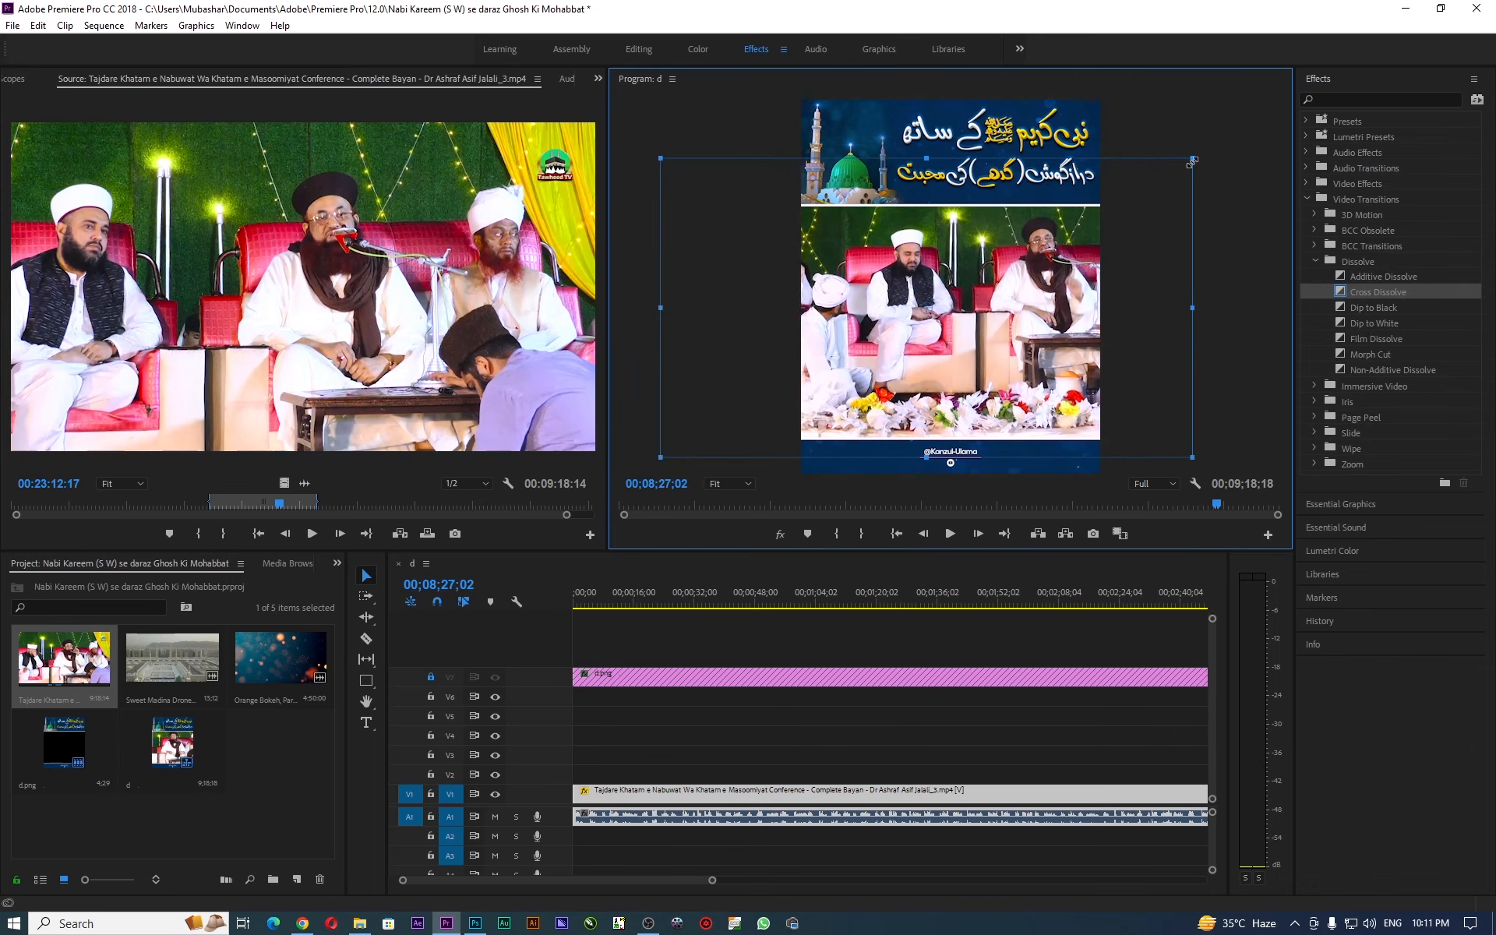
# Enlarge the conference video slightly and shift it left and down within the d.png frame opening.
pyautogui.moveTo(1192, 162); pyautogui.dragTo(1201, 155)
pyautogui.moveTo(1228, 135); pyautogui.dragTo(1243, 127)
pyautogui.moveTo(965, 336); pyautogui.dragTo(864, 352)
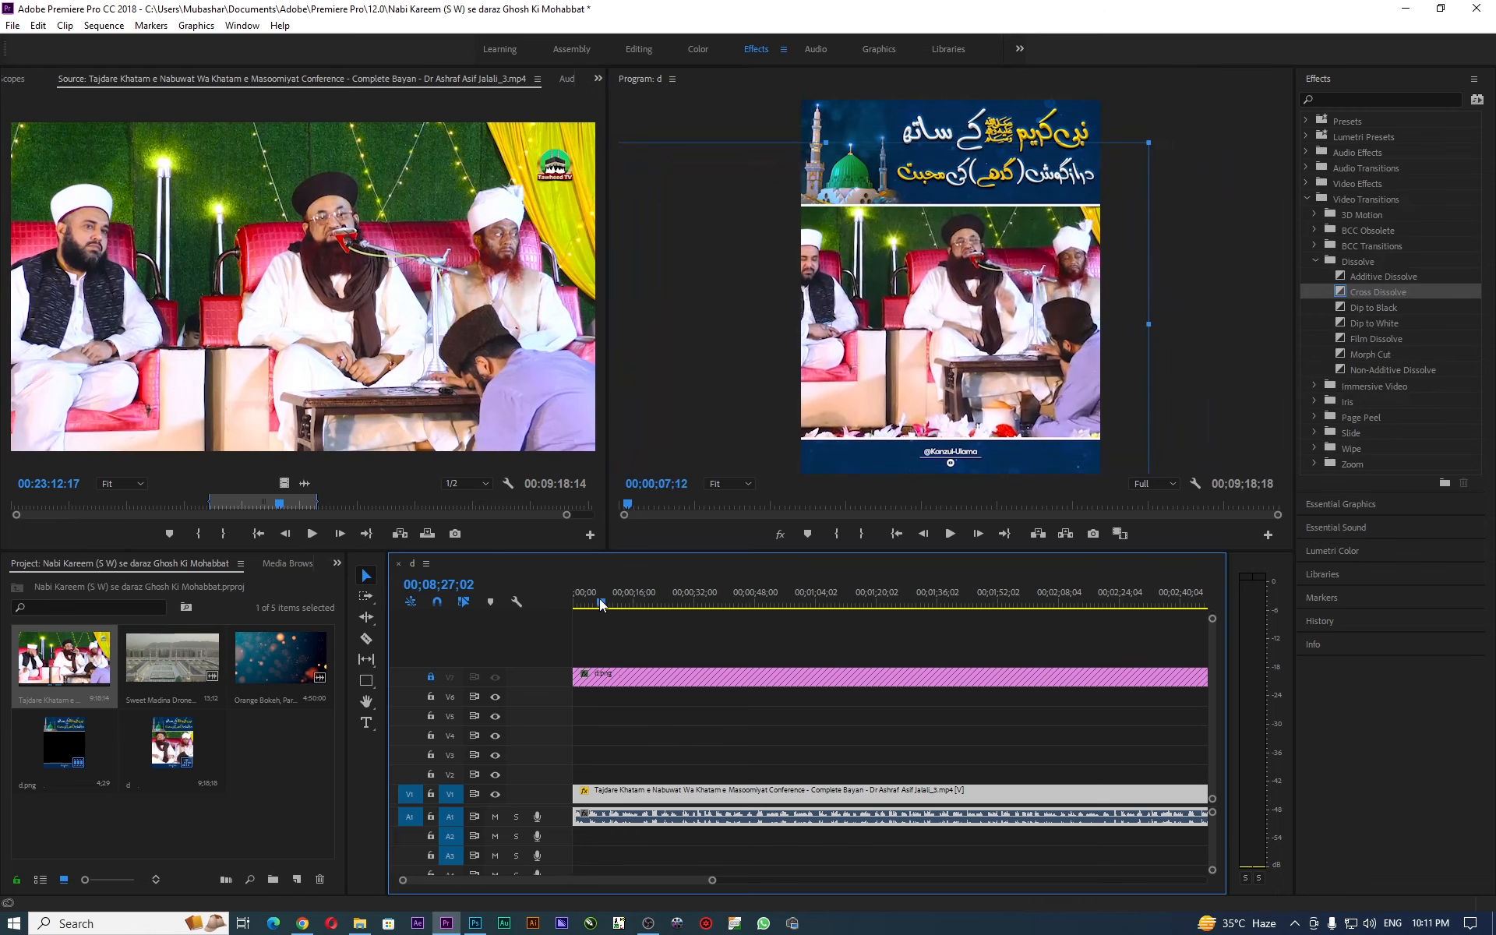
# At the sequence start, rescale and reposition the conference video so the main speaker is centred in the frame opening.
pyautogui.moveTo(600, 598); pyautogui.dragTo(536, 609)
pyautogui.moveTo(995, 332); pyautogui.dragTo(1071, 330)
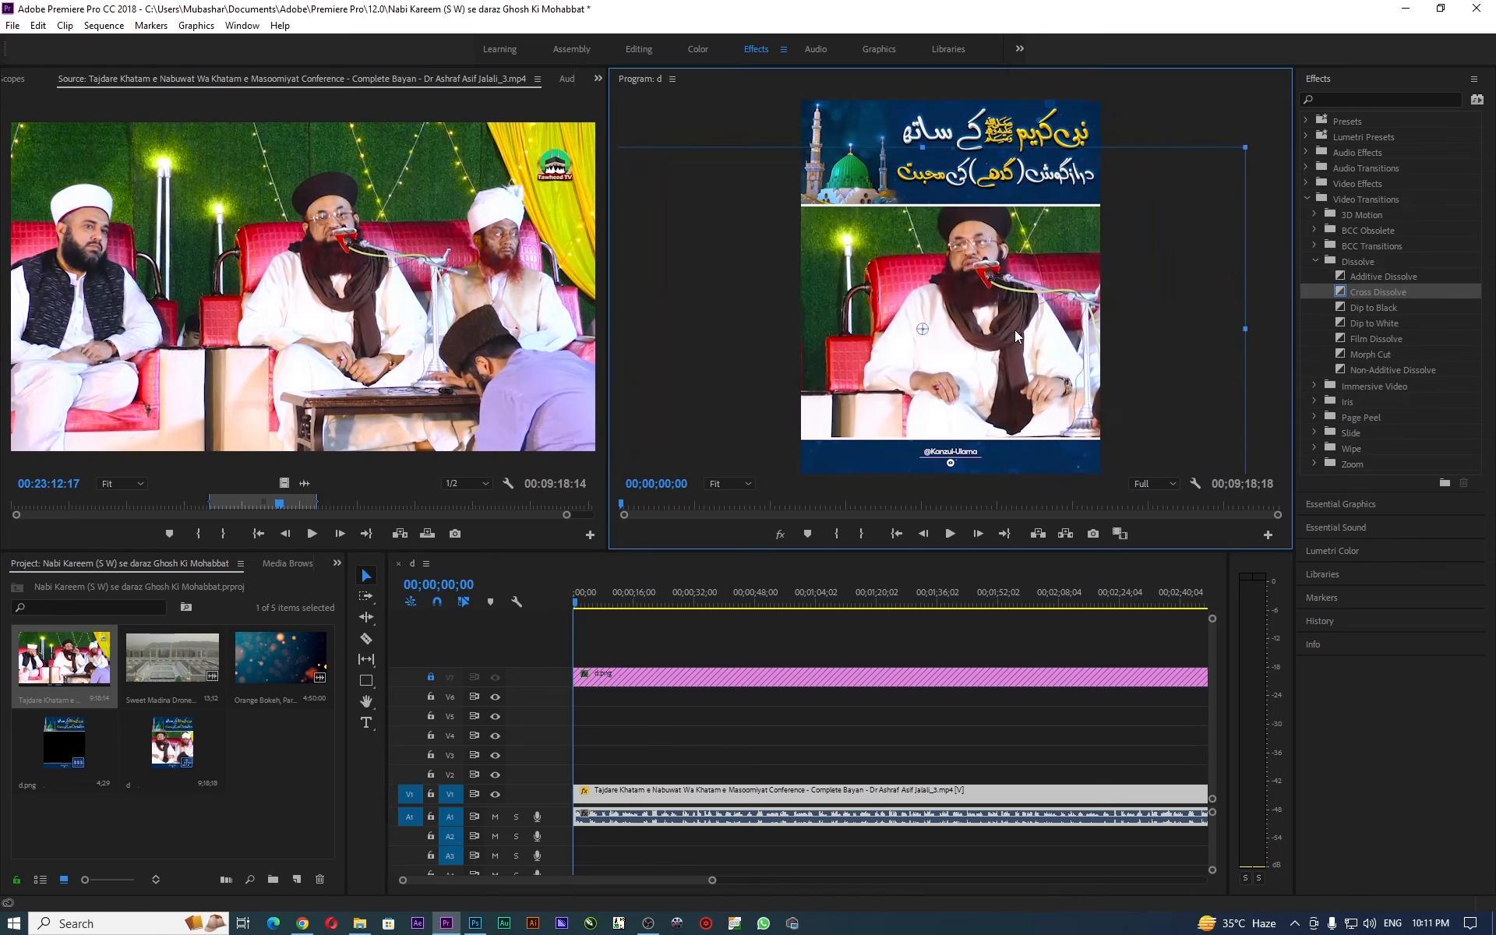
pyautogui.moveTo(1224, 175); pyautogui.dragTo(1134, 226)
pyautogui.moveTo(1008, 355); pyautogui.dragTo(1011, 354)
pyautogui.moveTo(1153, 200); pyautogui.dragTo(1185, 180)
pyautogui.moveTo(1006, 293); pyautogui.dragTo(1000, 291)
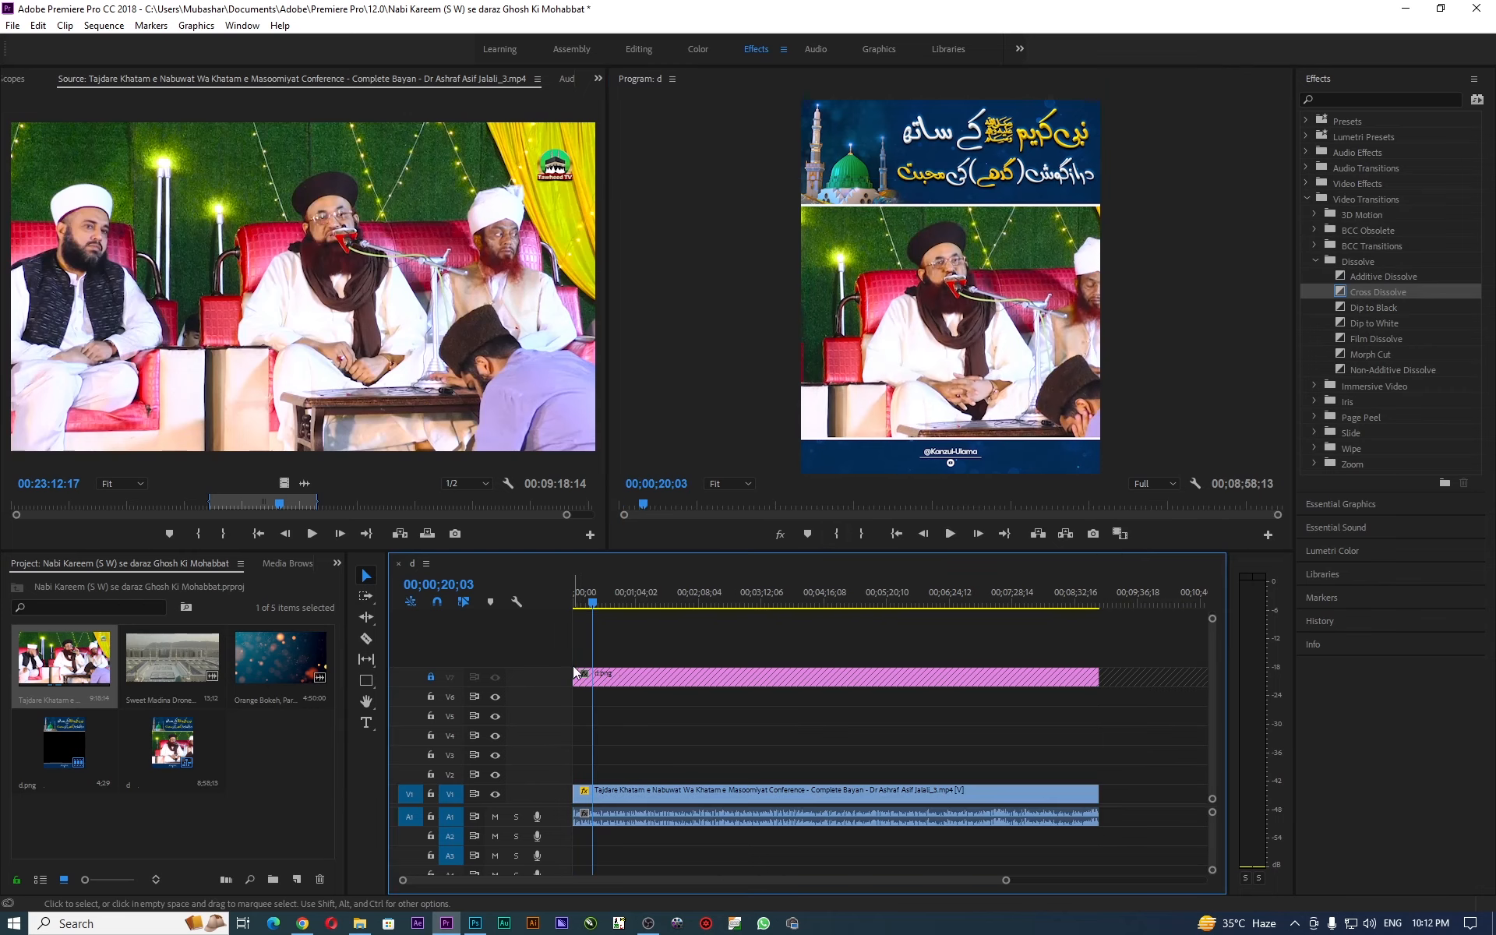
# Play the first seconds of the sequence from its start to check the framing.
pyautogui.press('Home')
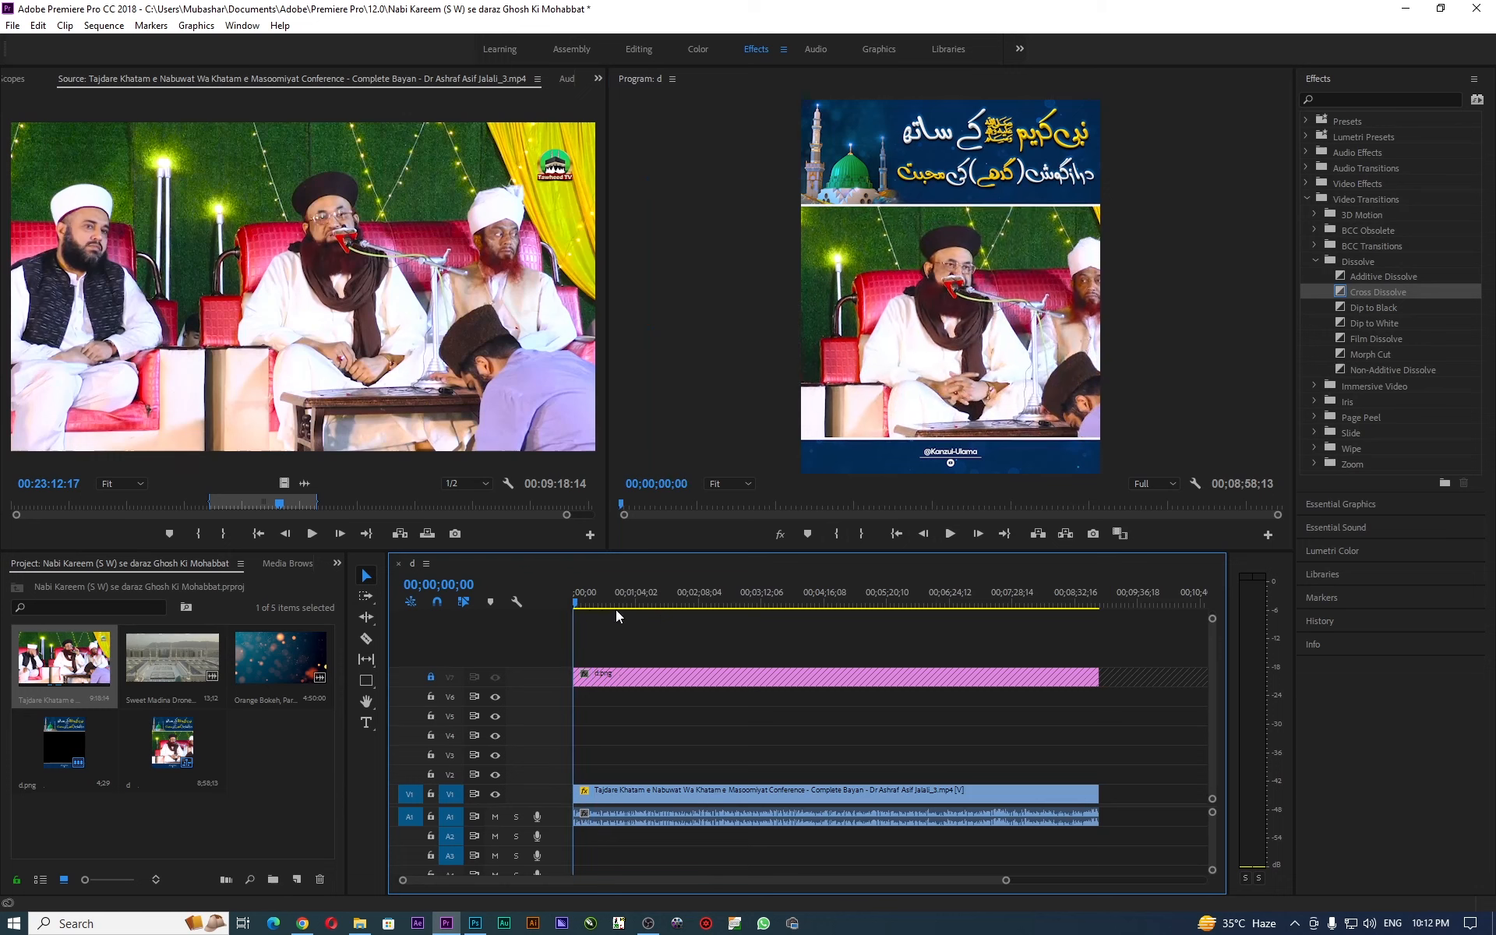
pyautogui.click(950, 533)
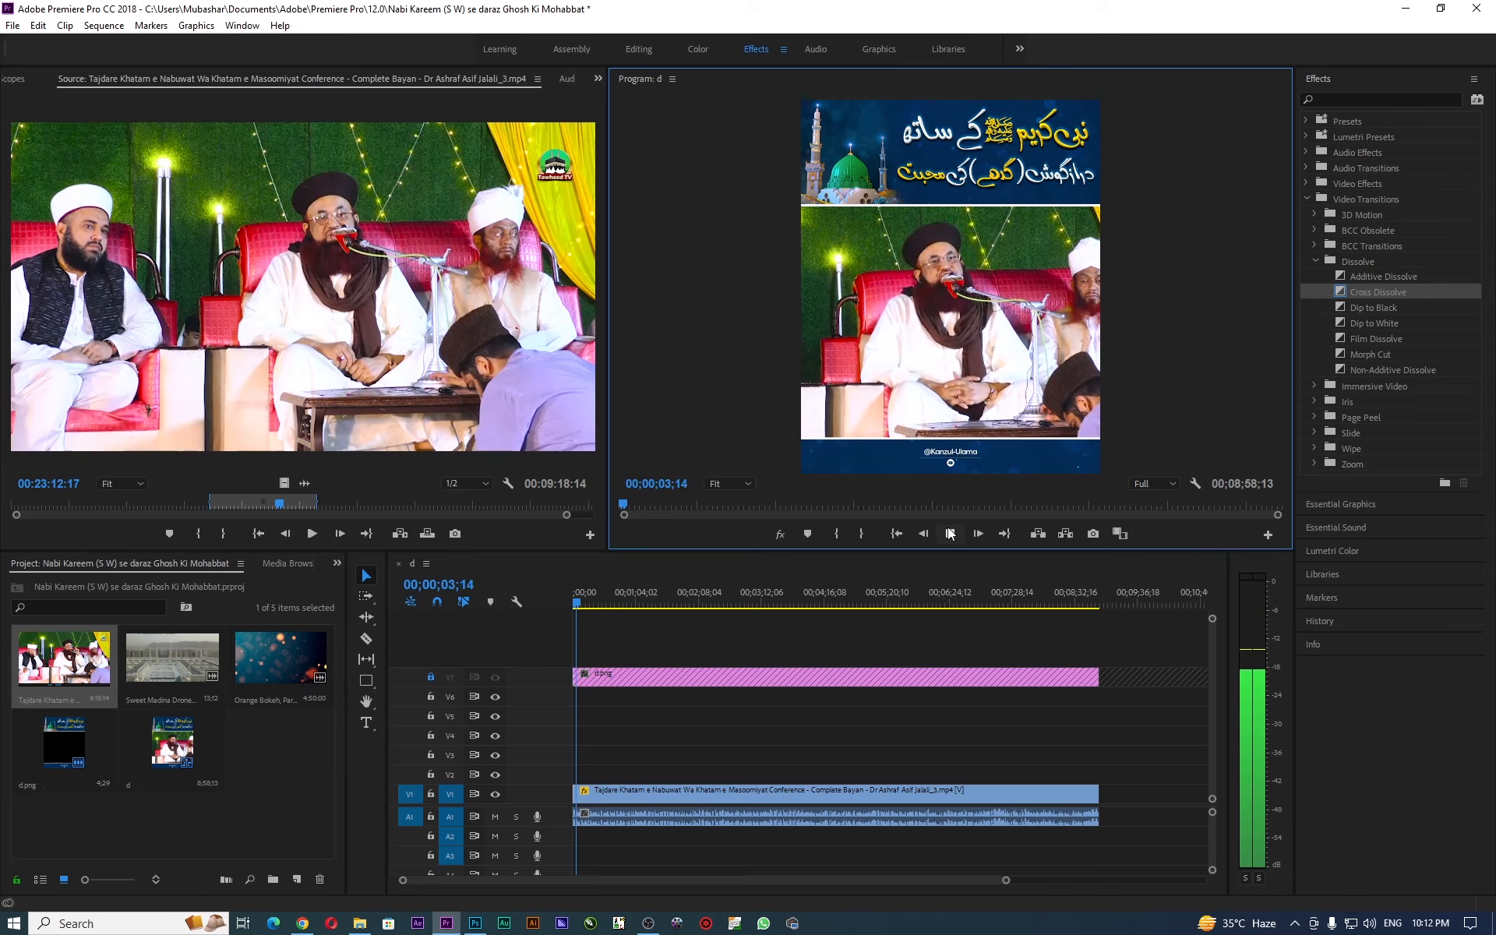
pyautogui.click(950, 534)
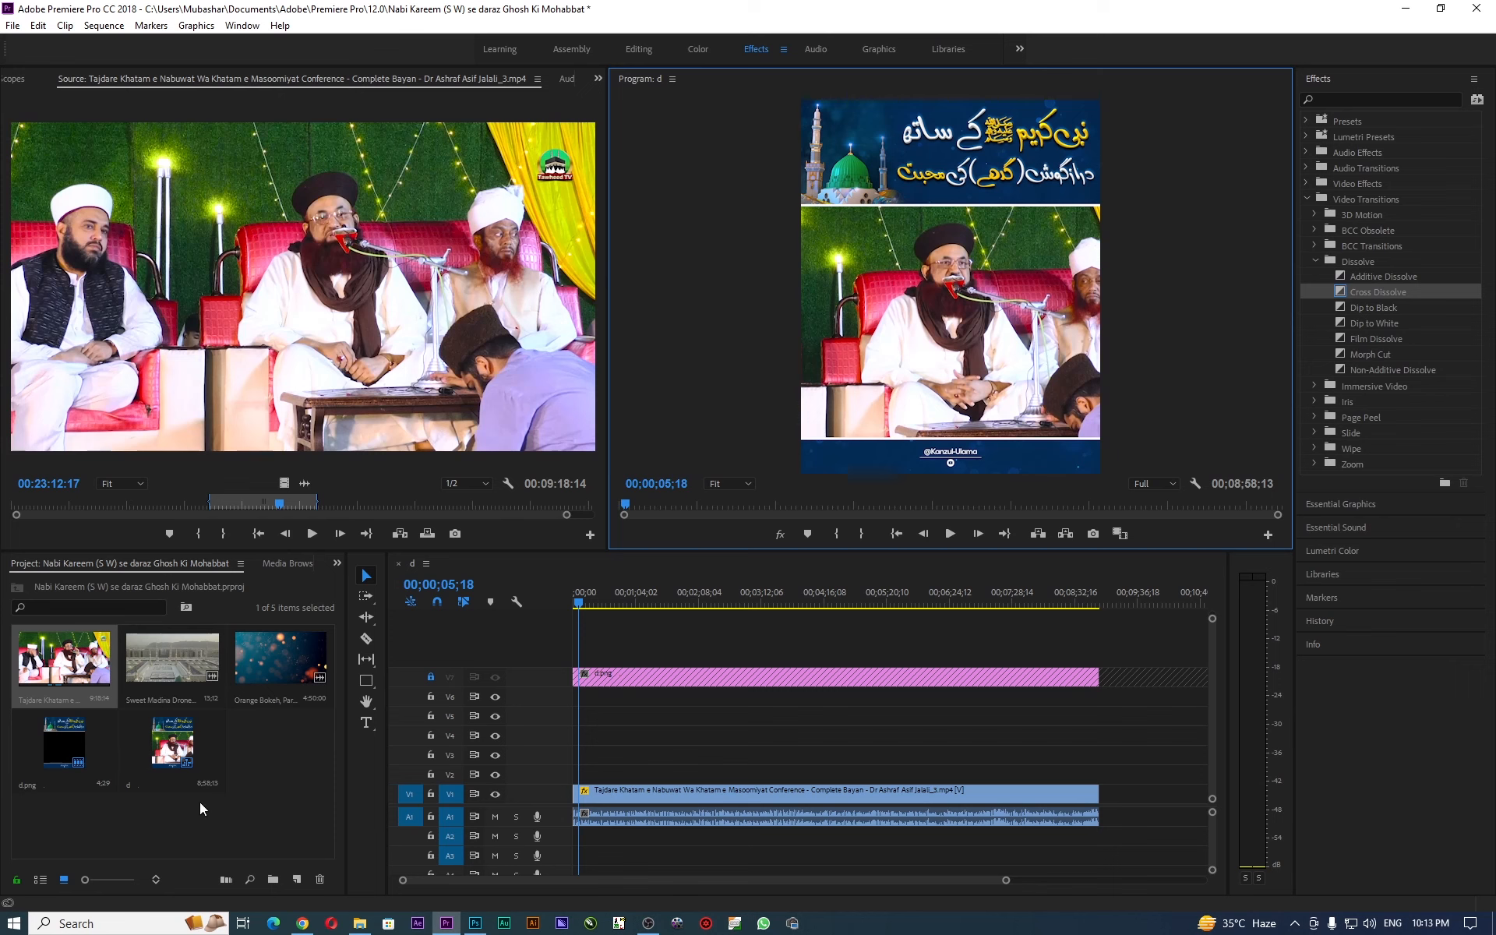
# Create a 1080 × 1350 adjustment layer at 29.97 fps and place it on V6, spanning the full length of the sequence.
pyautogui.rightClick(247, 781)
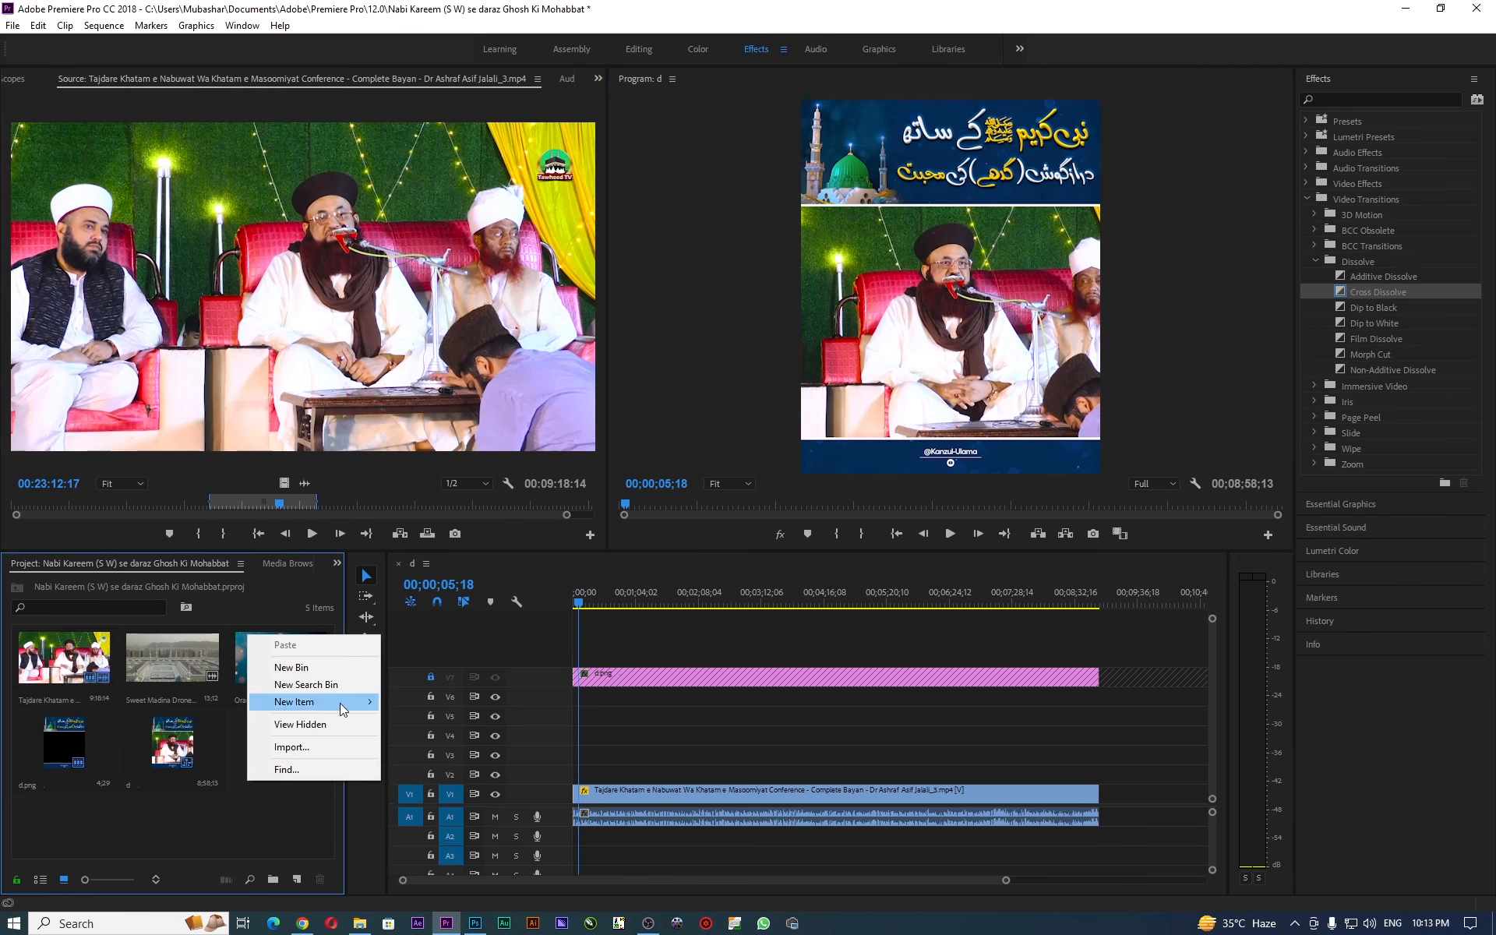
pyautogui.moveTo(340, 709)
pyautogui.rightClick(290, 813)
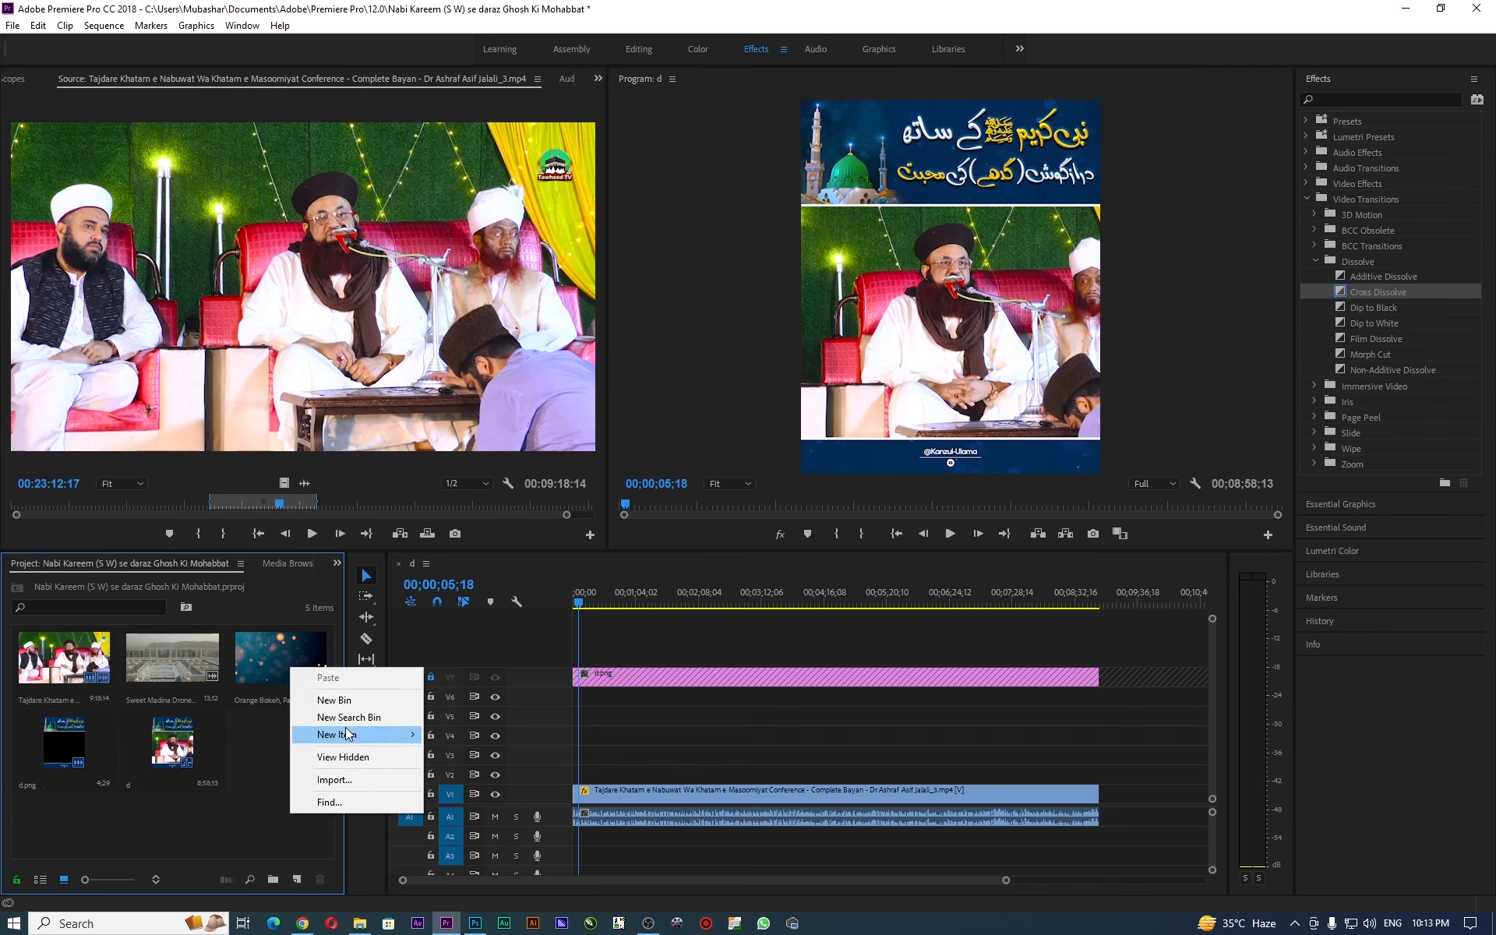
pyautogui.click(297, 879)
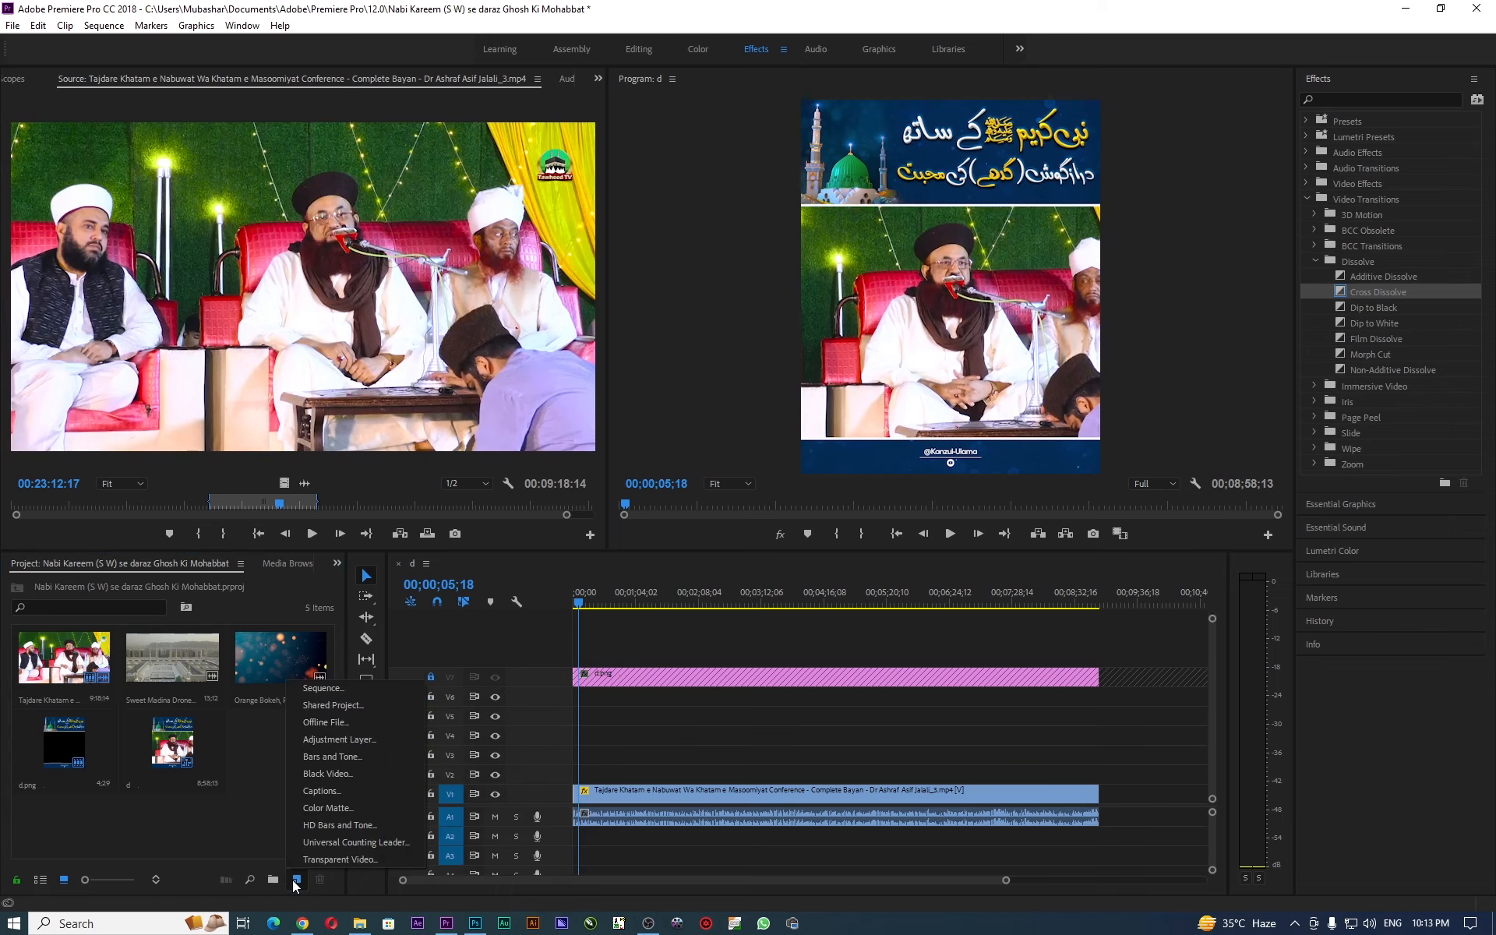
pyautogui.click(338, 740)
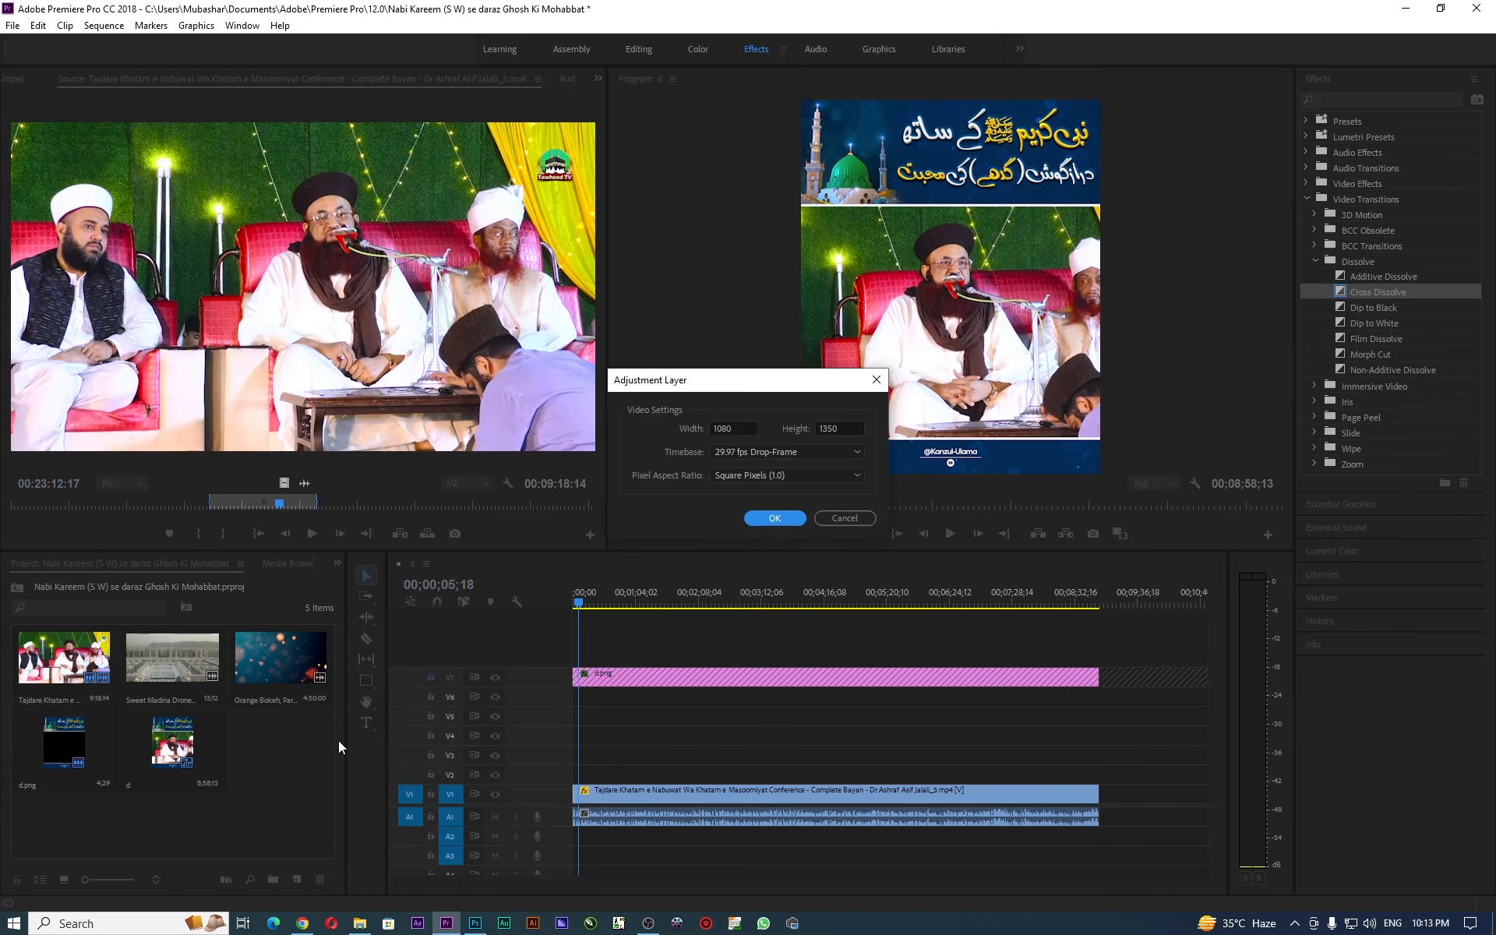
pyautogui.click(758, 521)
pyautogui.moveTo(276, 713); pyautogui.dragTo(1102, 676)
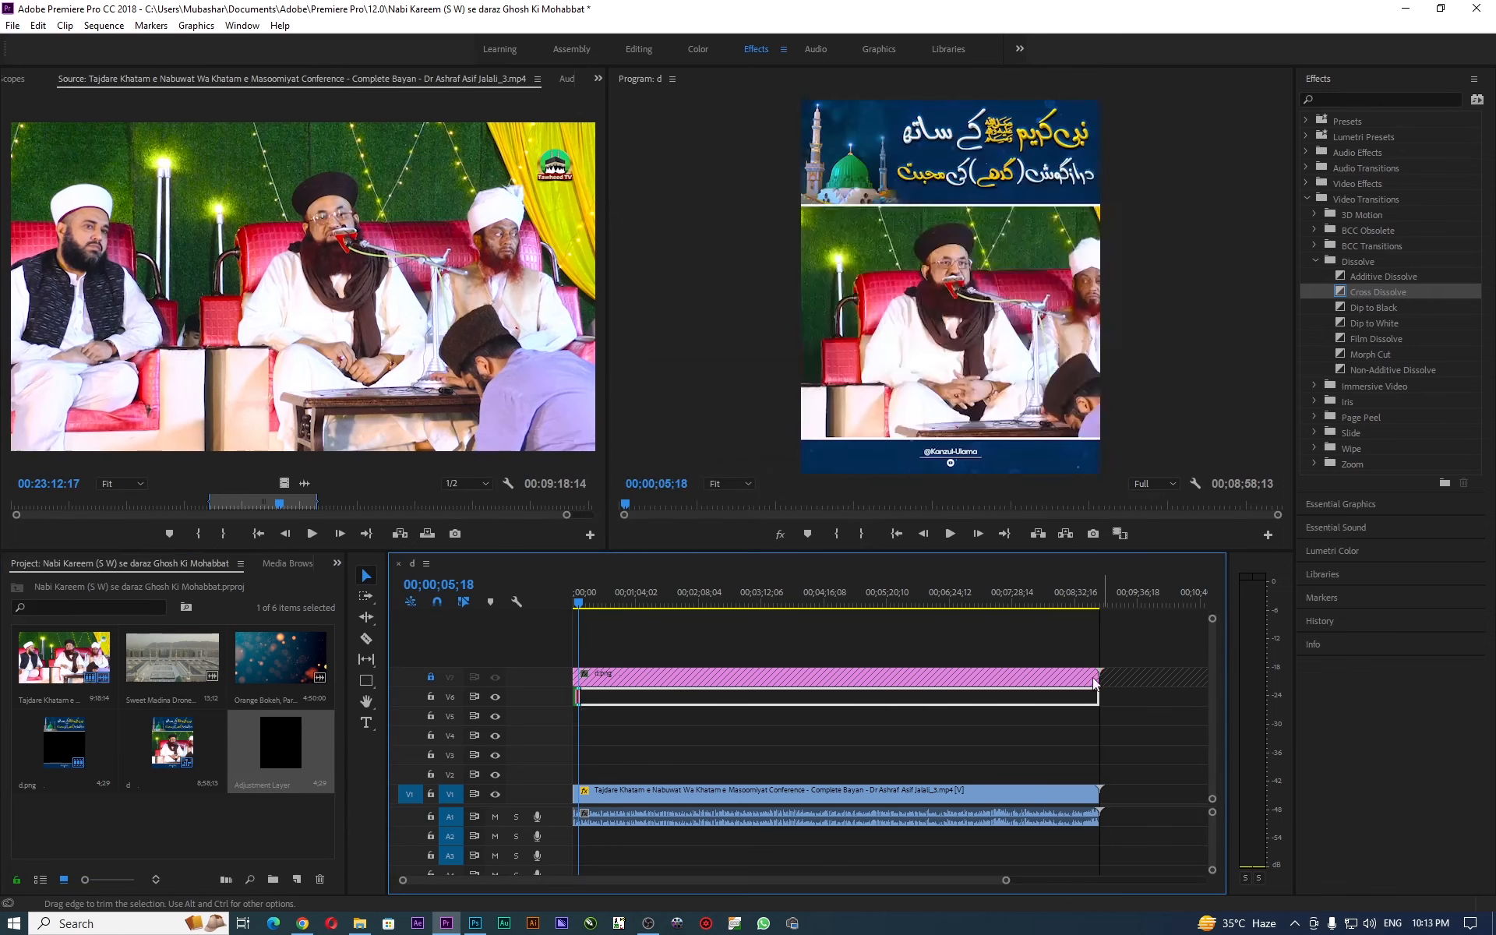
pyautogui.click(1024, 701)
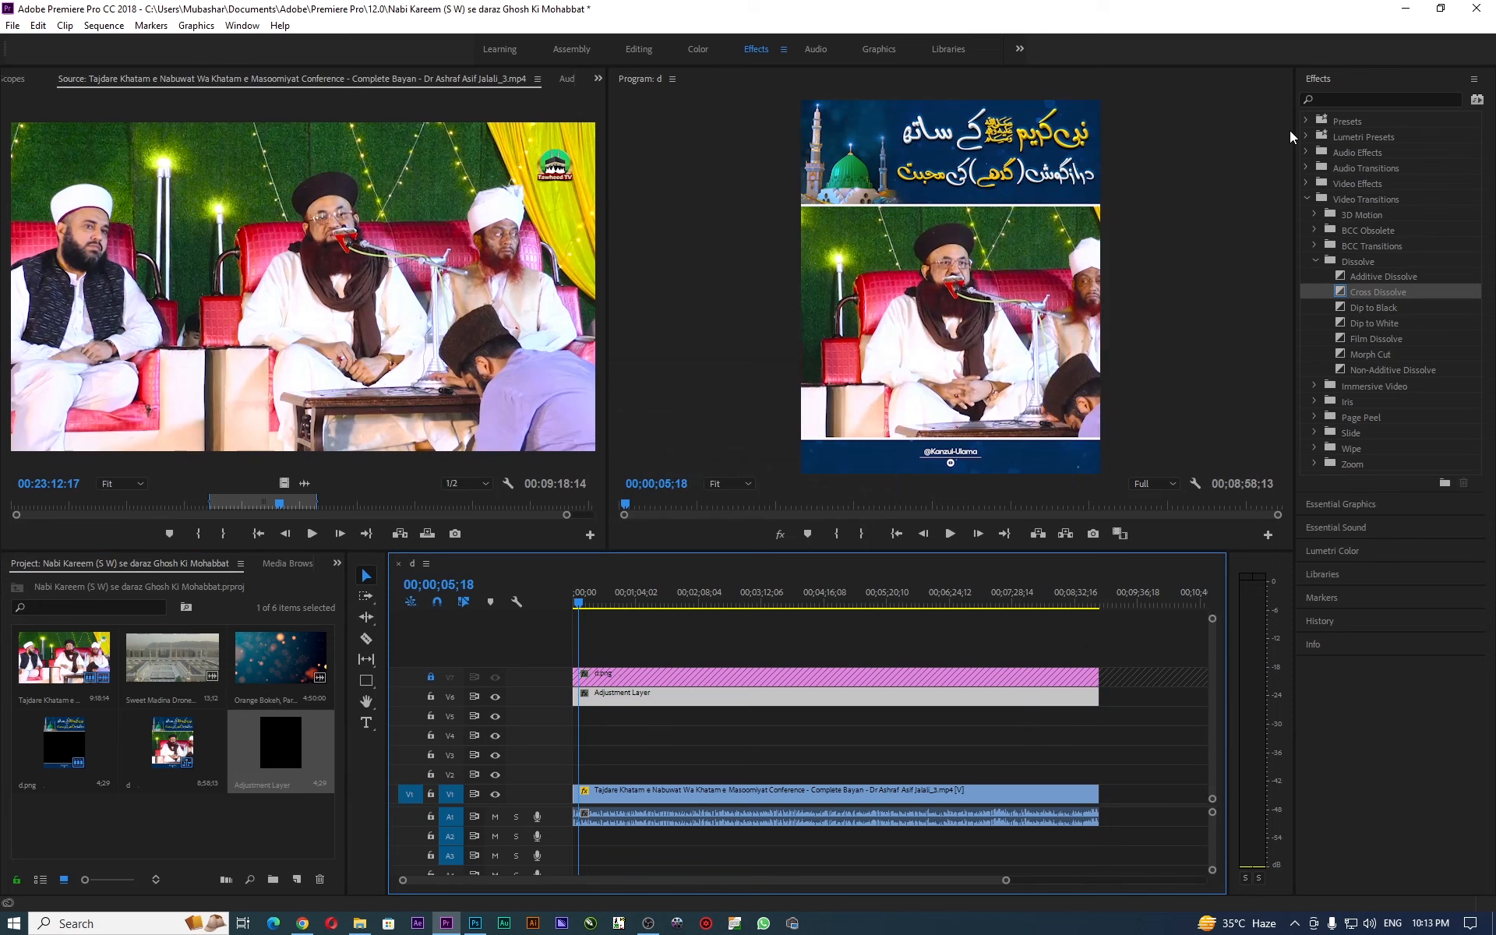
# In the adjustment layer's Lumetri Basic Correction, set Contrast to 20, Highlights to -45.9 and Shadows to -17.6.
pyautogui.click(1343, 85)
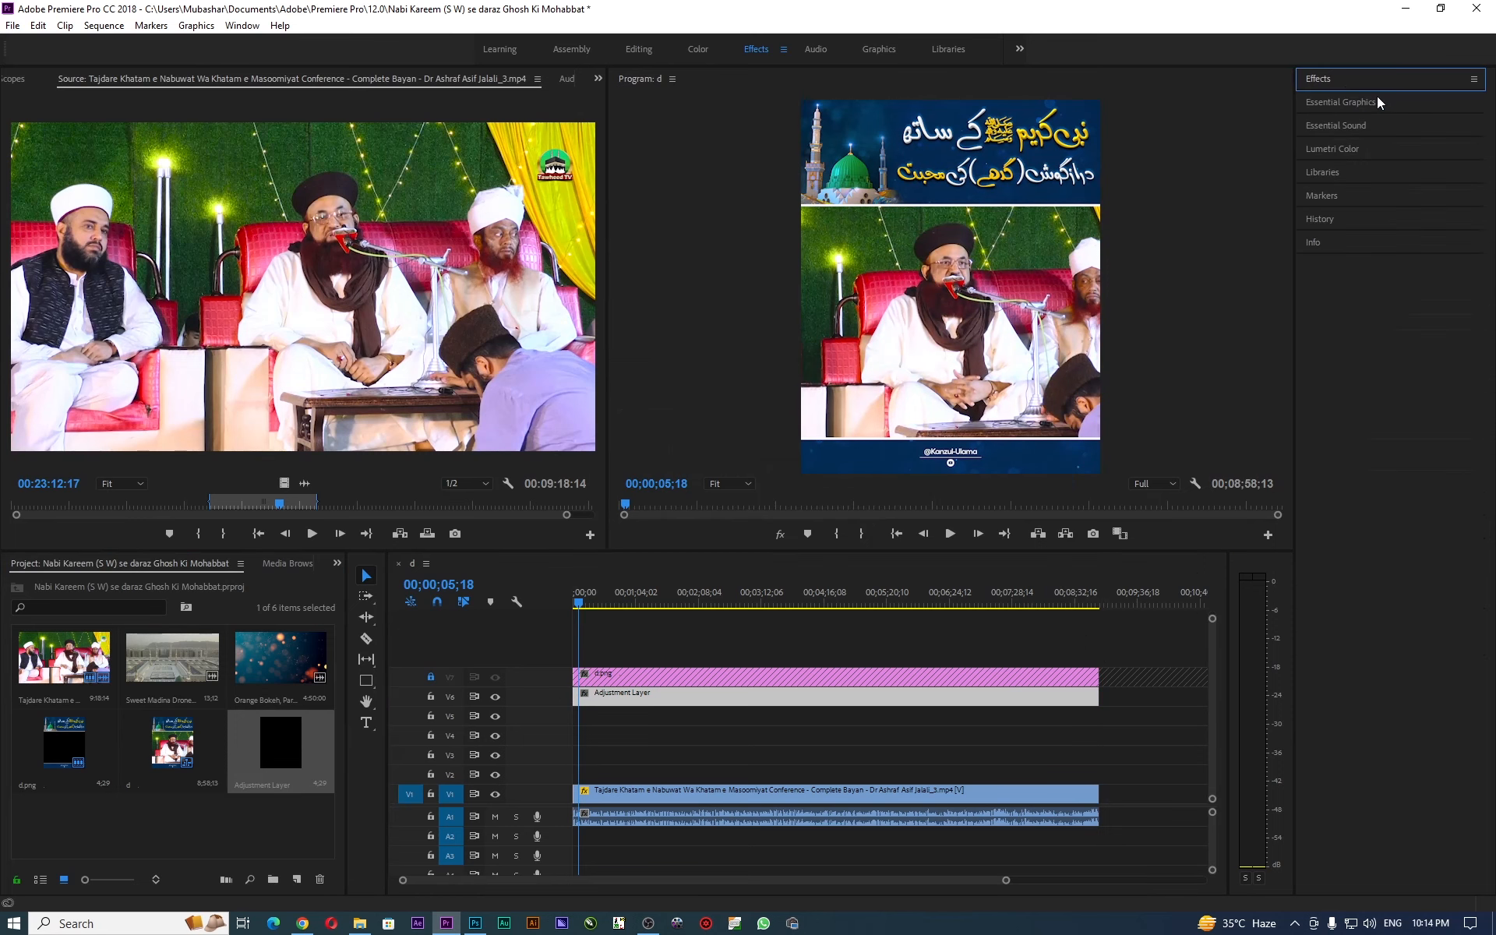
pyautogui.click(1395, 152)
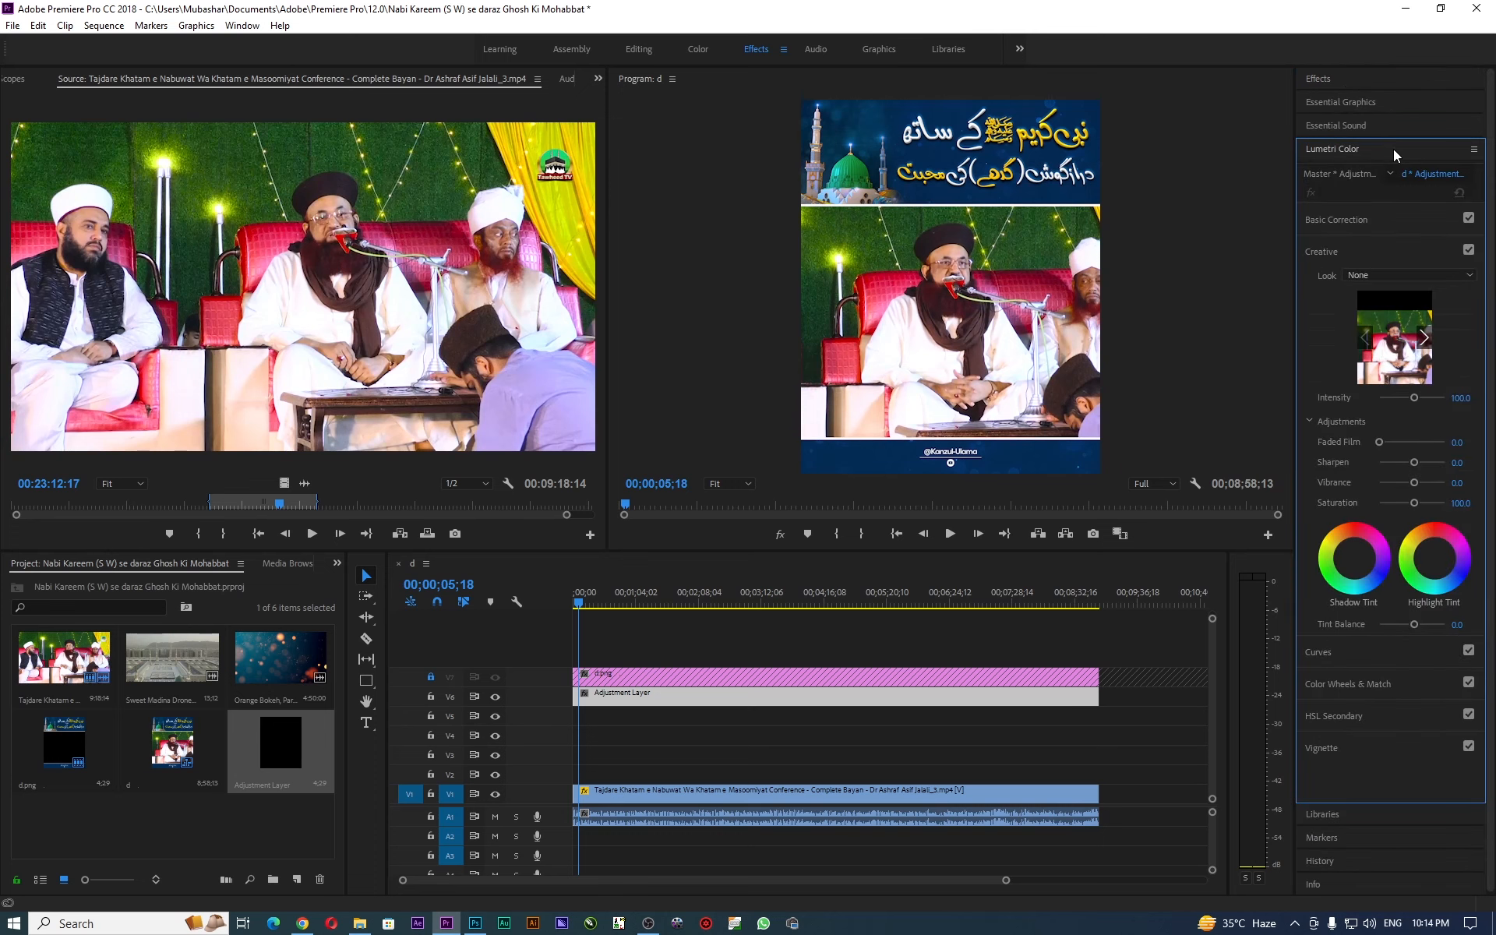
pyautogui.click(1351, 231)
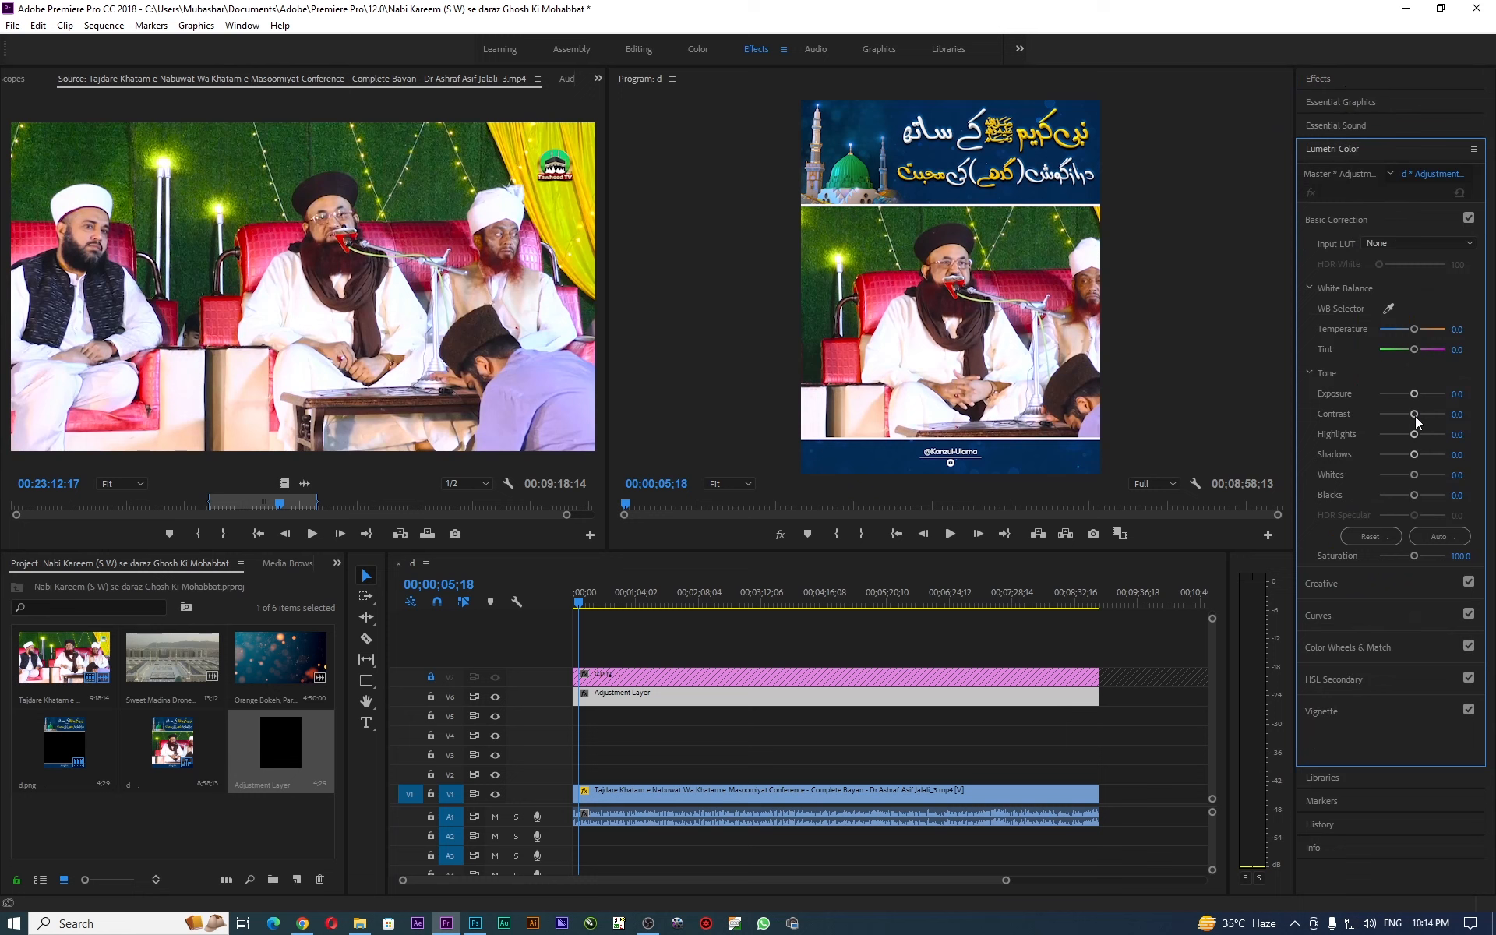
pyautogui.moveTo(1415, 416); pyautogui.dragTo(1422, 421)
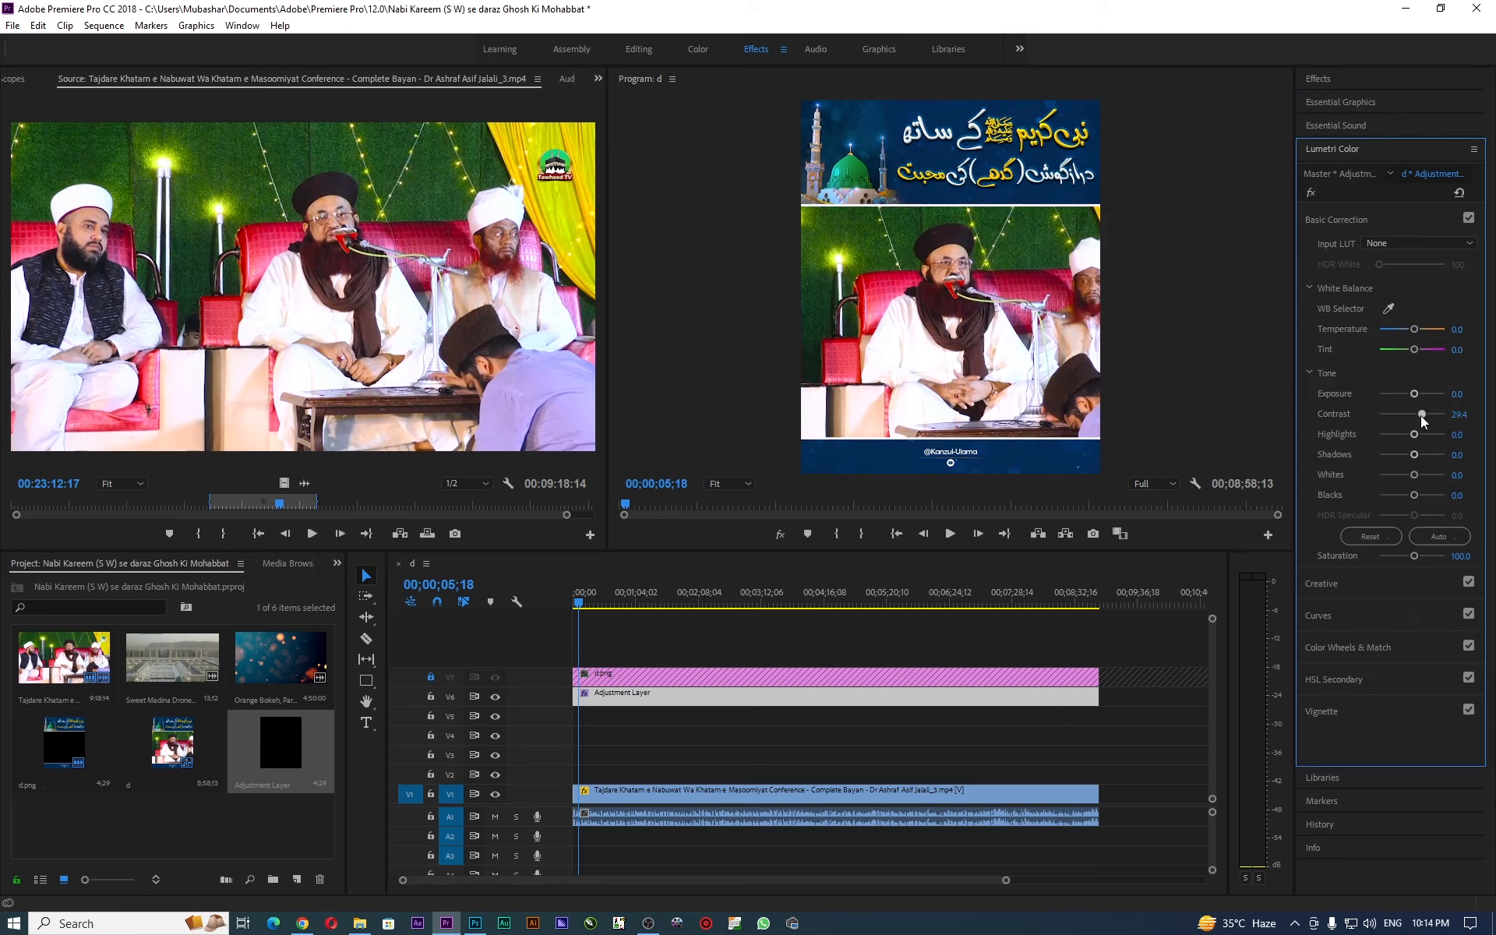
pyautogui.moveTo(1415, 434)
pyautogui.mouseDown()
pyautogui.moveTo(1398, 437)
pyautogui.moveTo(1408, 457)
pyautogui.mouseUp()
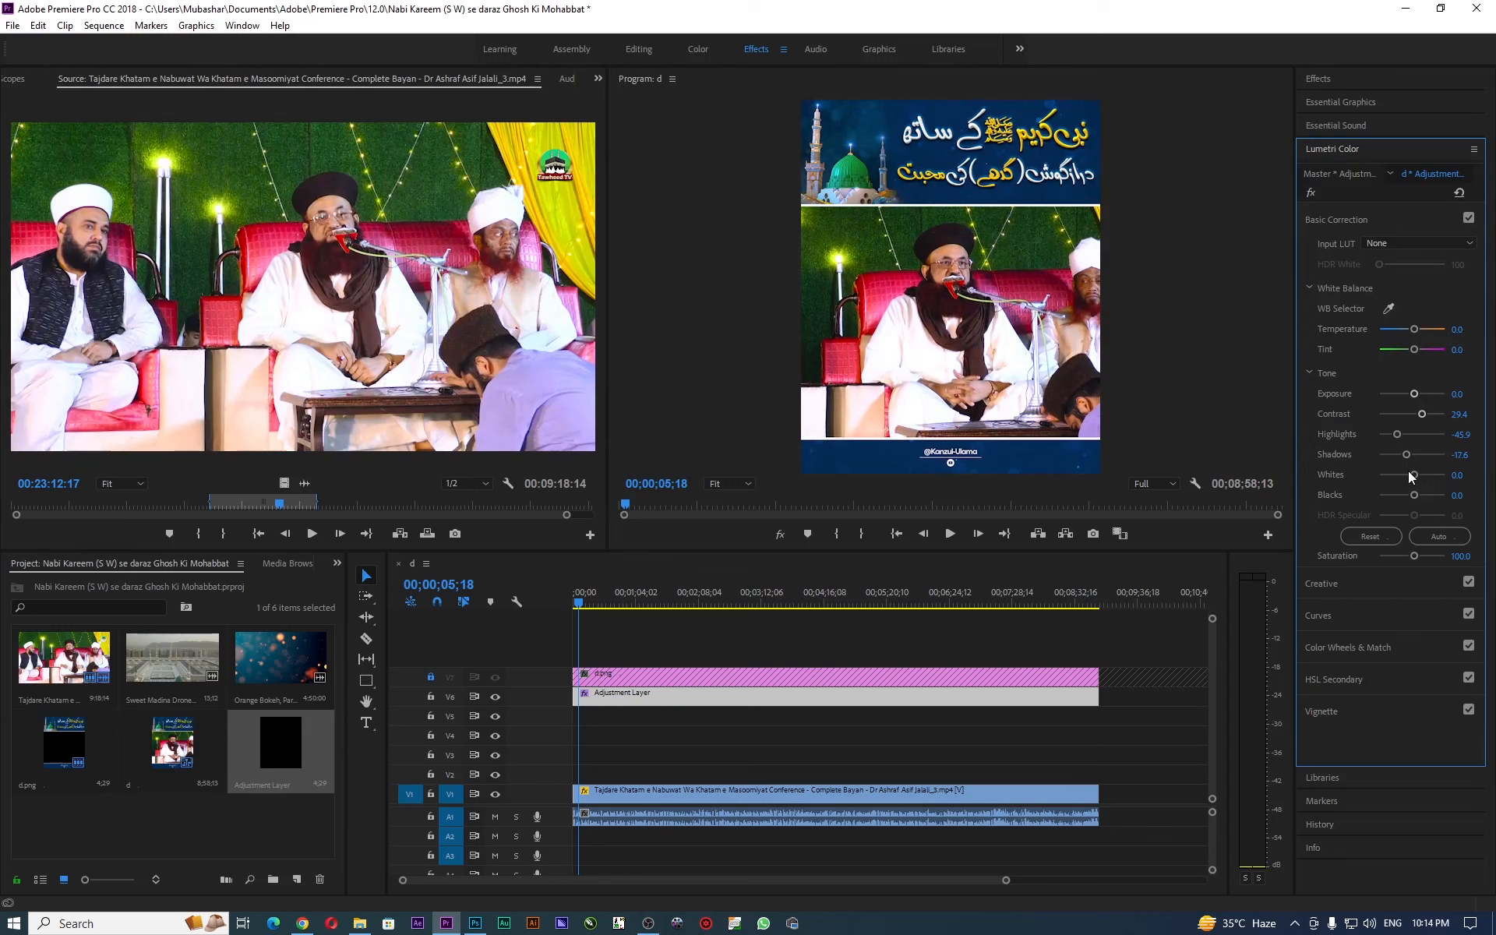
pyautogui.moveTo(1451, 419); pyautogui.dragTo(1423, 419)
pyautogui.click(1464, 414)
pyautogui.write('20')
pyautogui.press('Return')
# Set the adjustment layer's Creative adjustments to Sharpen 20, Vibrance 30 and Saturation 130.
pyautogui.click(1386, 590)
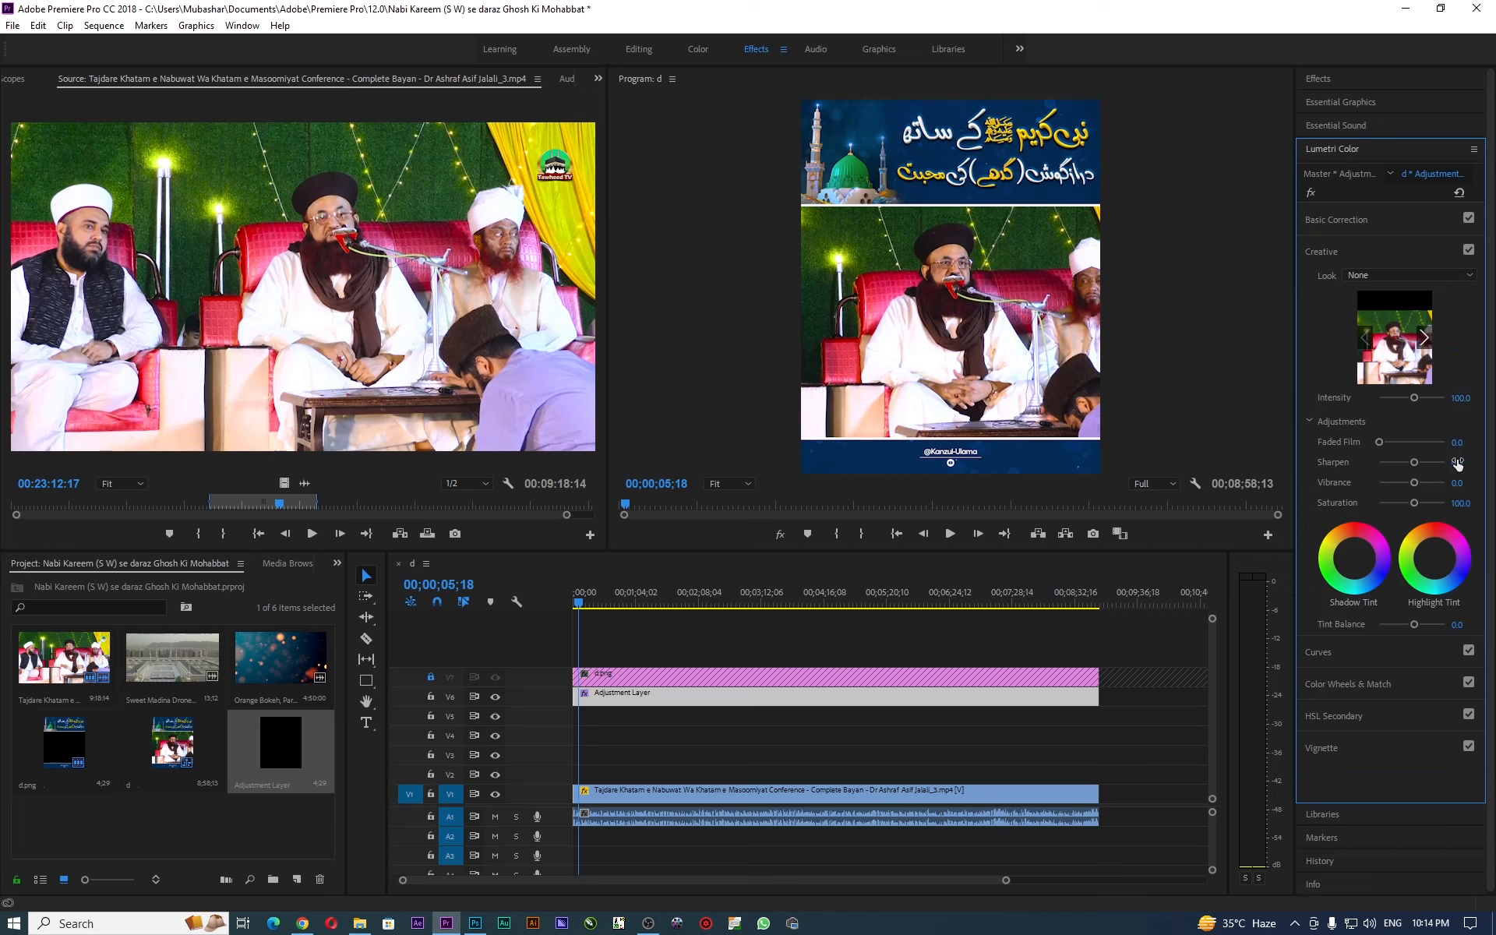
pyautogui.click(1458, 463)
pyautogui.write('20')
pyautogui.click(1464, 483)
pyautogui.write('30')
pyautogui.click(1466, 504)
pyautogui.write('130')
pyautogui.press('Return')
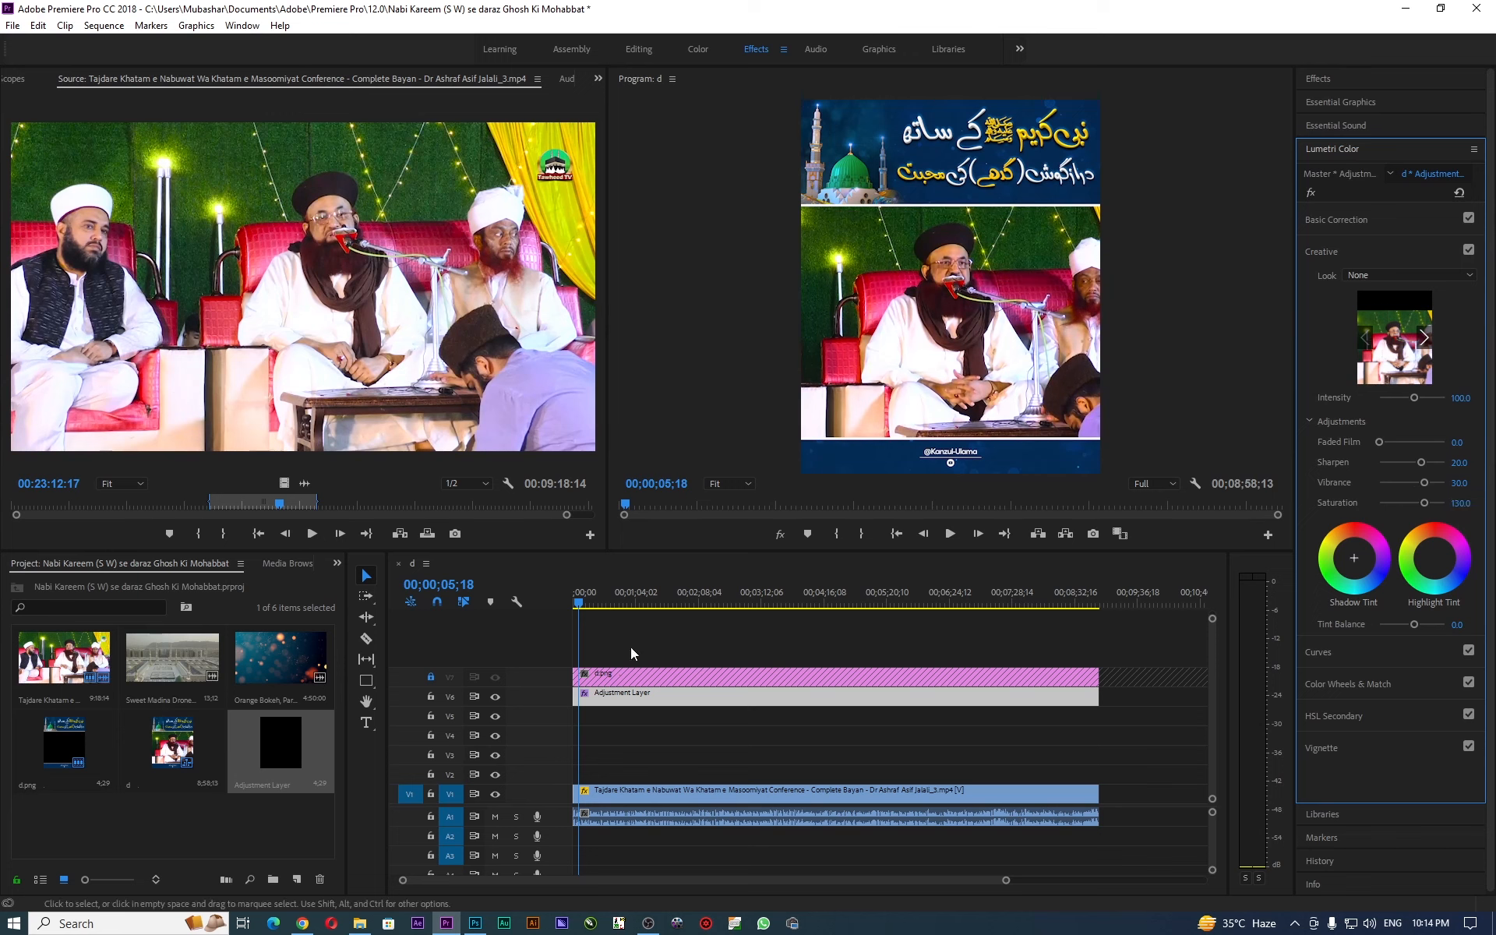
# At 00;00;19;26, give the adjustment layer a Lumetri vignette with Amount -3.0 and Midpoint 41.2.
pyautogui.click(600, 608)
pyautogui.moveTo(601, 609); pyautogui.dragTo(593, 606)
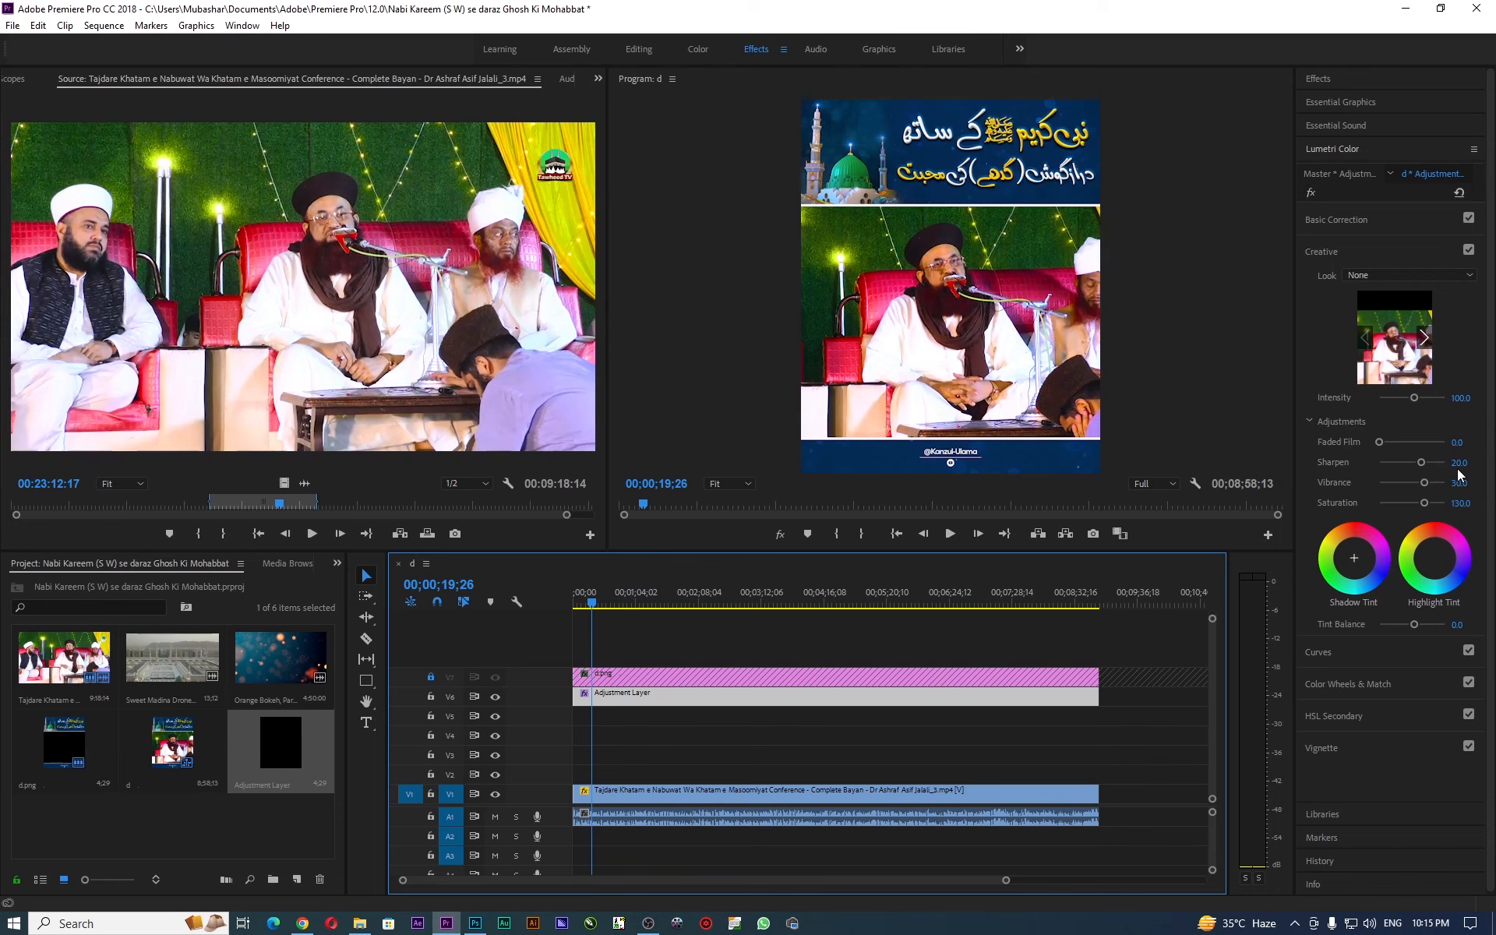
pyautogui.click(1357, 748)
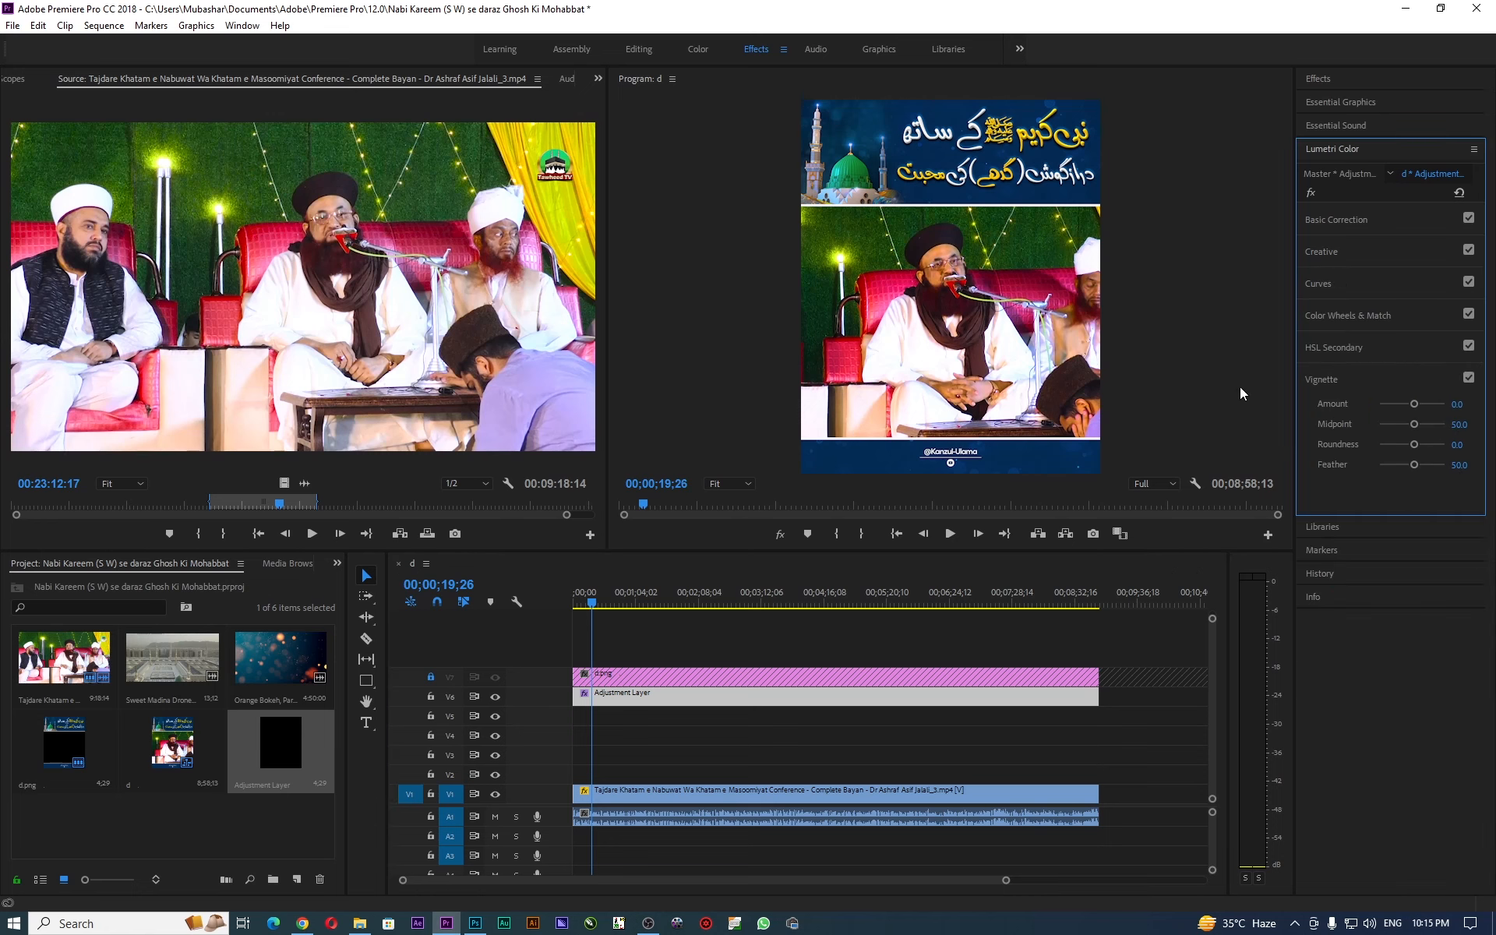
pyautogui.moveTo(1415, 404); pyautogui.dragTo(1273, 444)
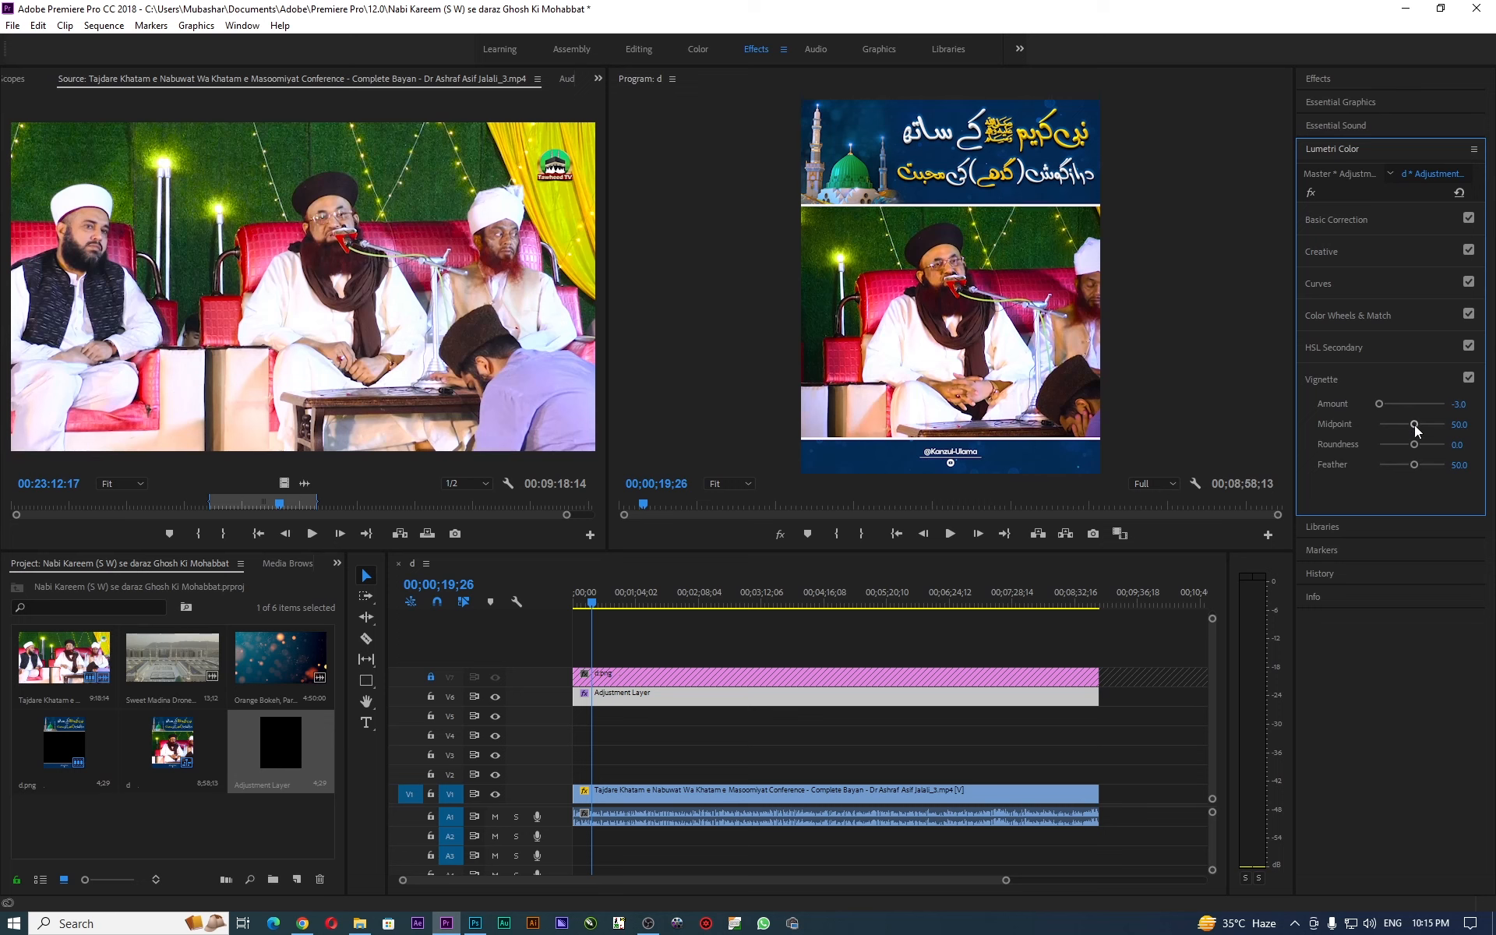
pyautogui.moveTo(1416, 430); pyautogui.dragTo(1409, 432)
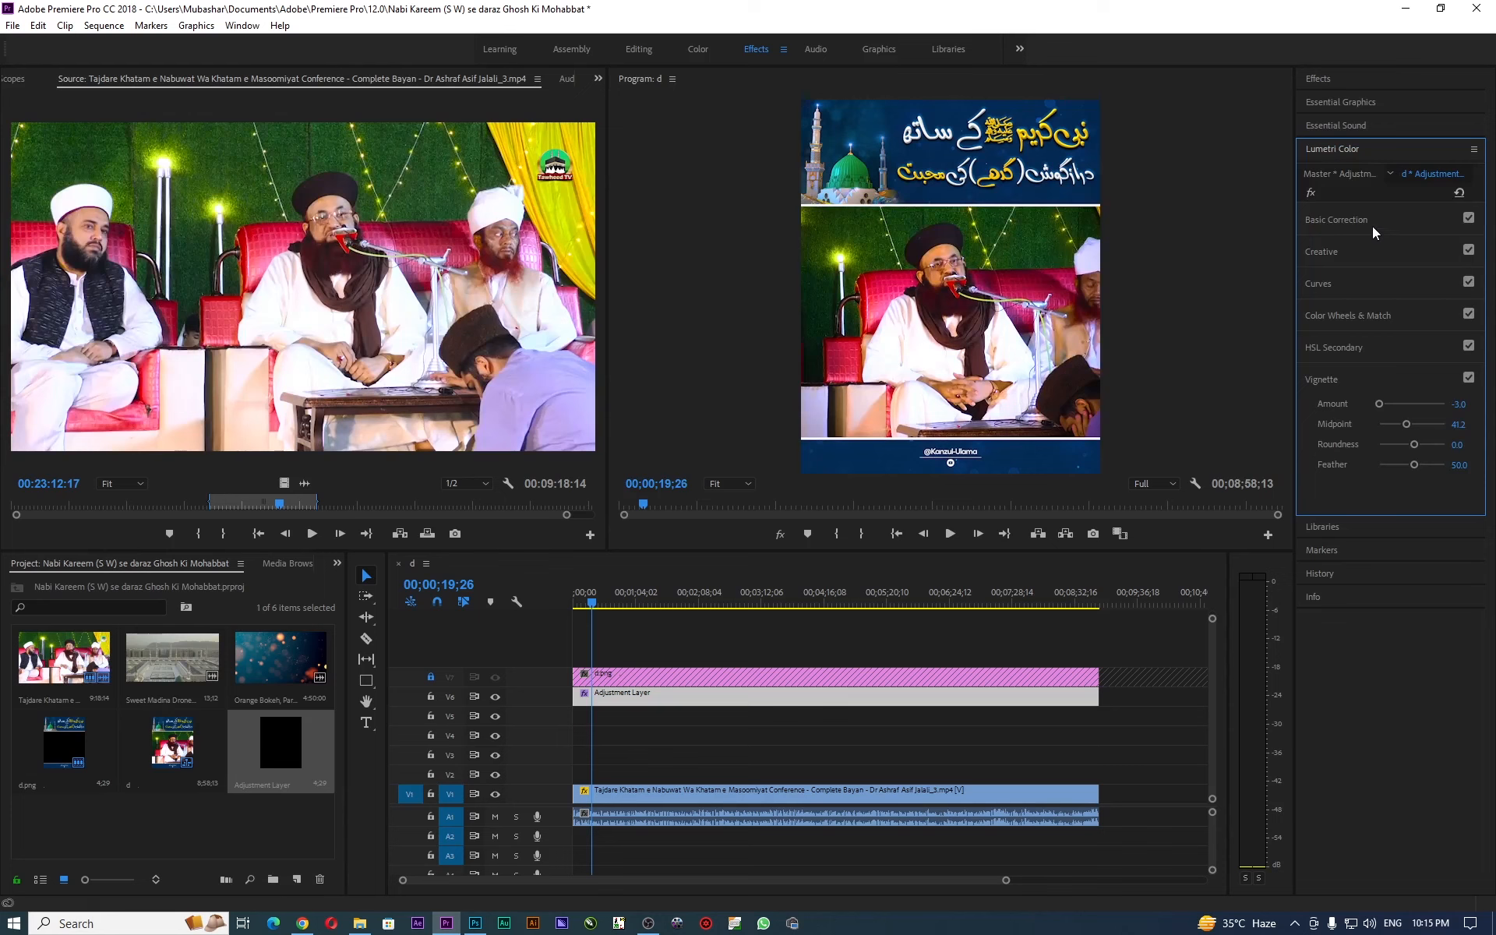
# Set the adjustment layer's Creative Saturation to 120.
pyautogui.click(1381, 254)
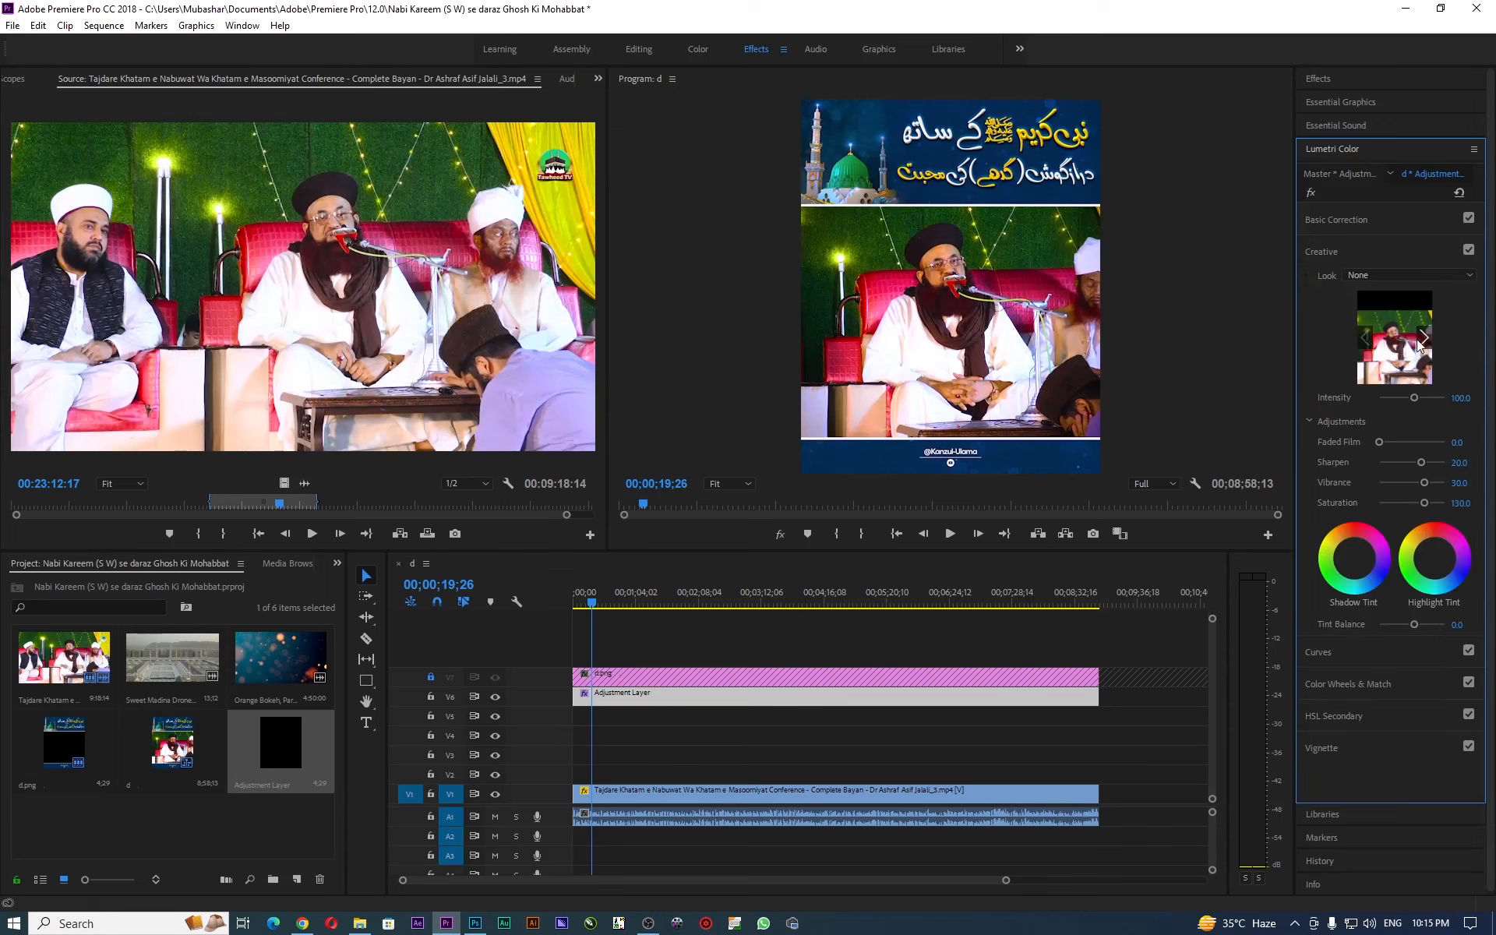
pyautogui.click(1466, 502)
pyautogui.write('120')
pyautogui.press('Return')
# Review the graded sequence by playing it from the start and scrubbing through the first two minutes.
pyautogui.moveTo(583, 606); pyautogui.dragTo(574, 606)
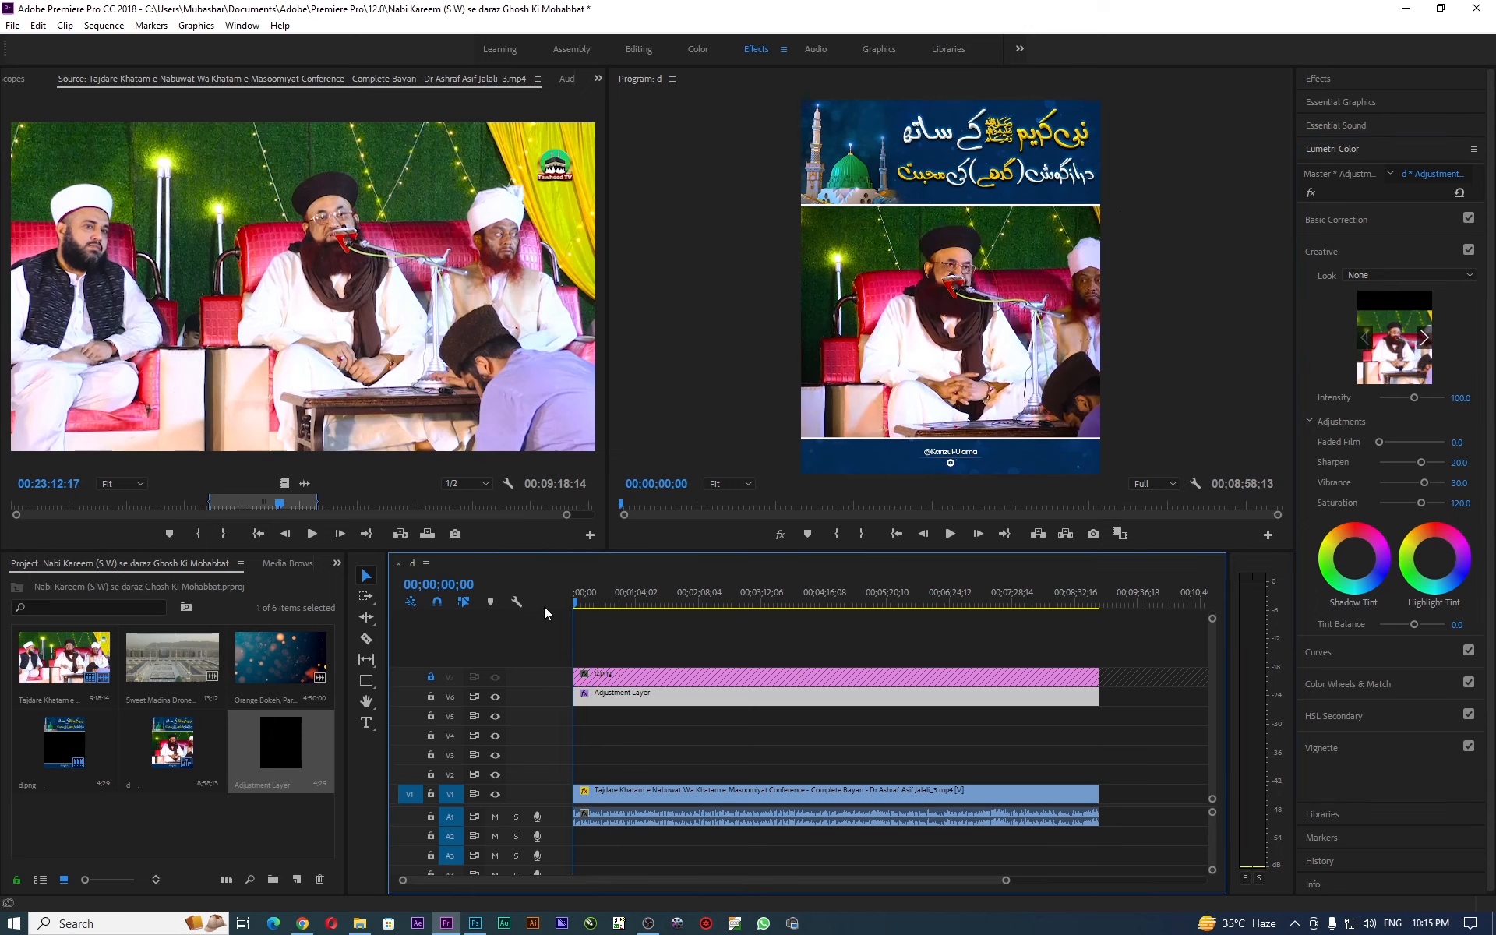
pyautogui.click(951, 534)
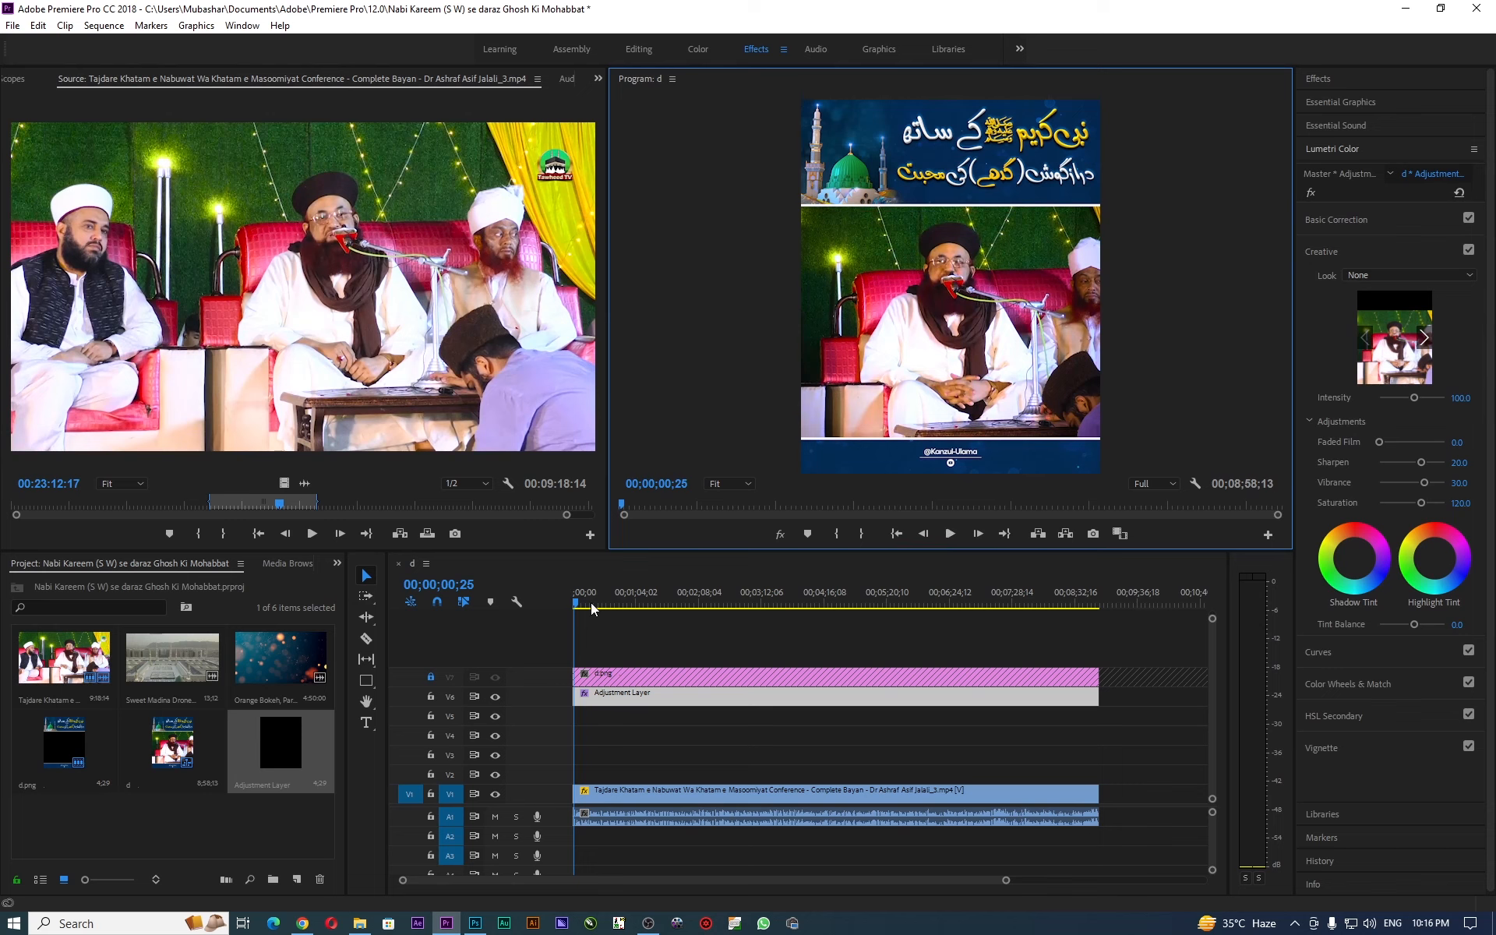
pyautogui.moveTo(590, 601); pyautogui.dragTo(683, 605)
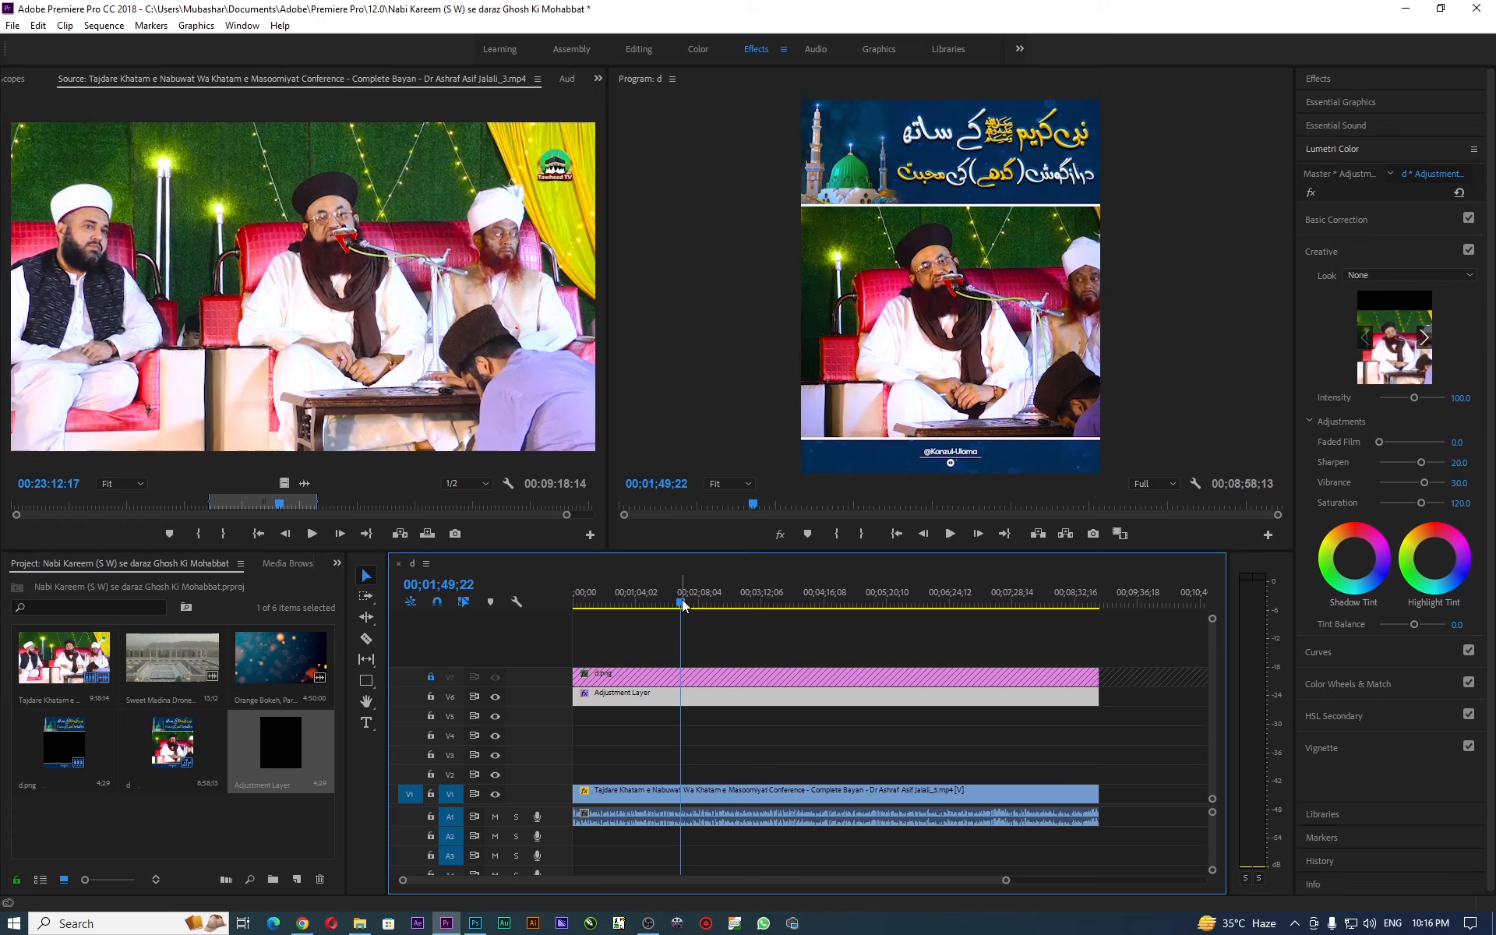
pyautogui.click(644, 603)
pyautogui.moveTo(1006, 881); pyautogui.dragTo(779, 881)
pyautogui.click(686, 601)
pyautogui.moveTo(686, 602); pyautogui.dragTo(576, 602)
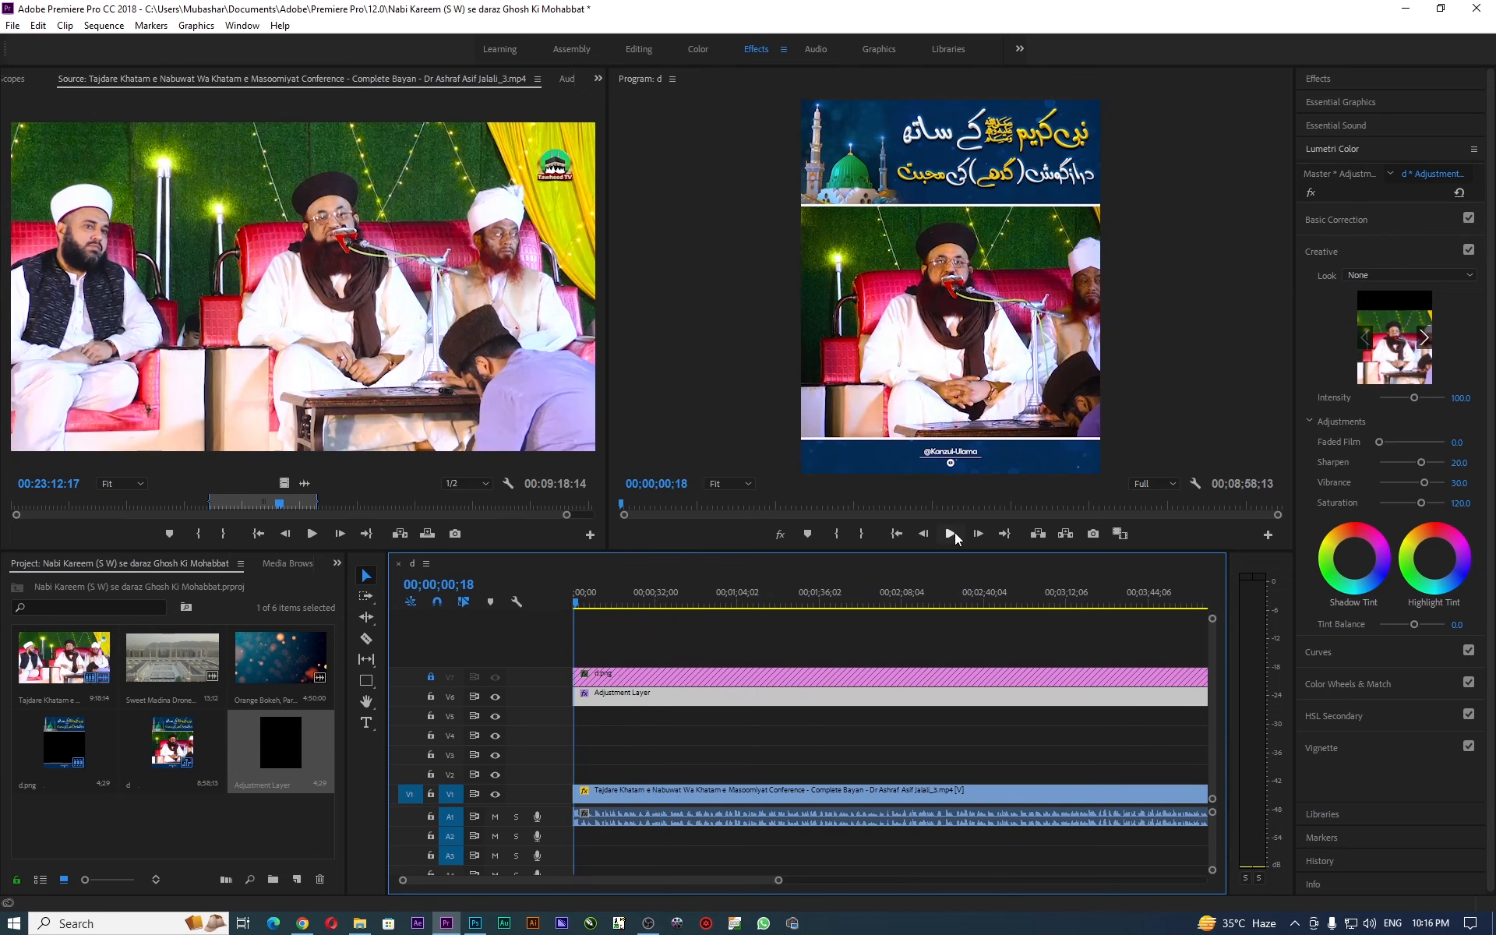
pyautogui.click(950, 534)
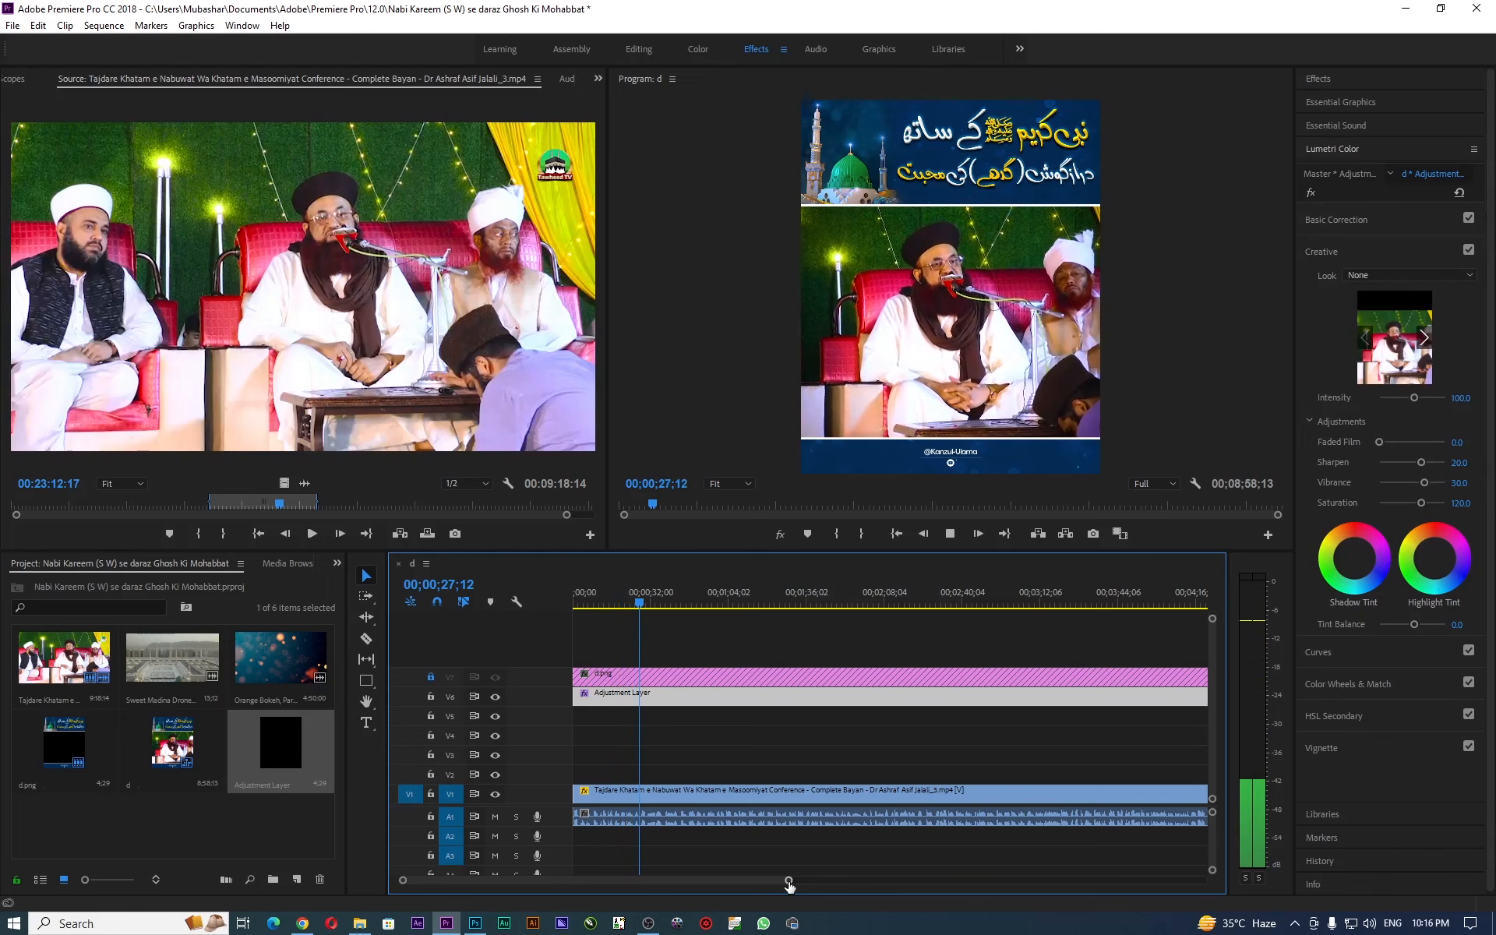
pyautogui.press('space')
# Replay the passage from 00;00;26;08 and place the playhead at 00;00;27;21.
pyautogui.moveTo(789, 883); pyautogui.dragTo(710, 882)
pyautogui.click(675, 605)
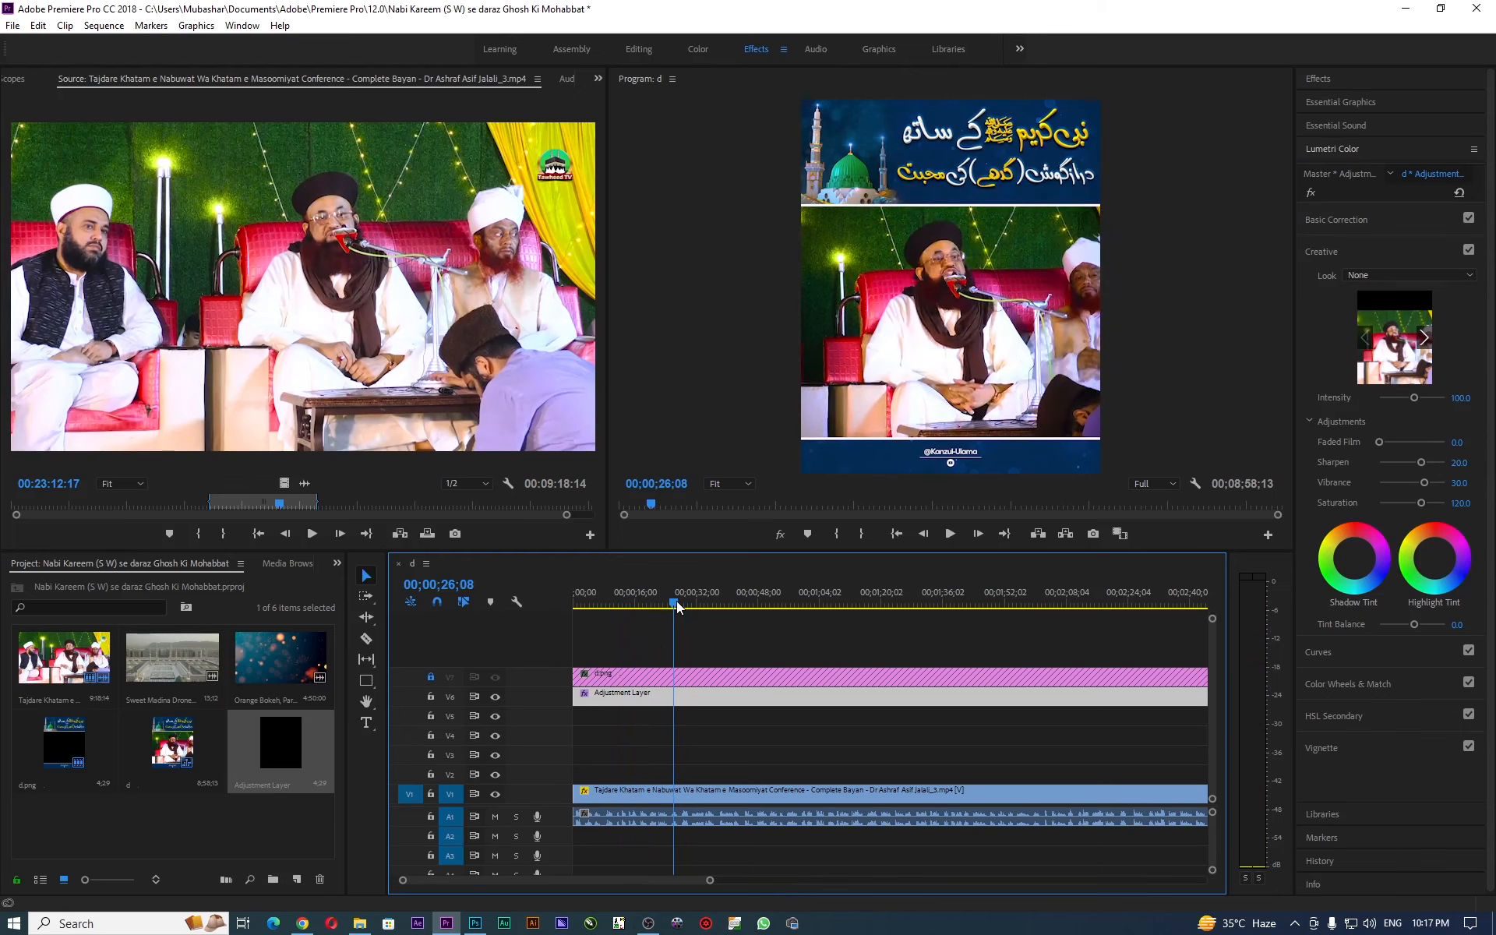
pyautogui.press('space')
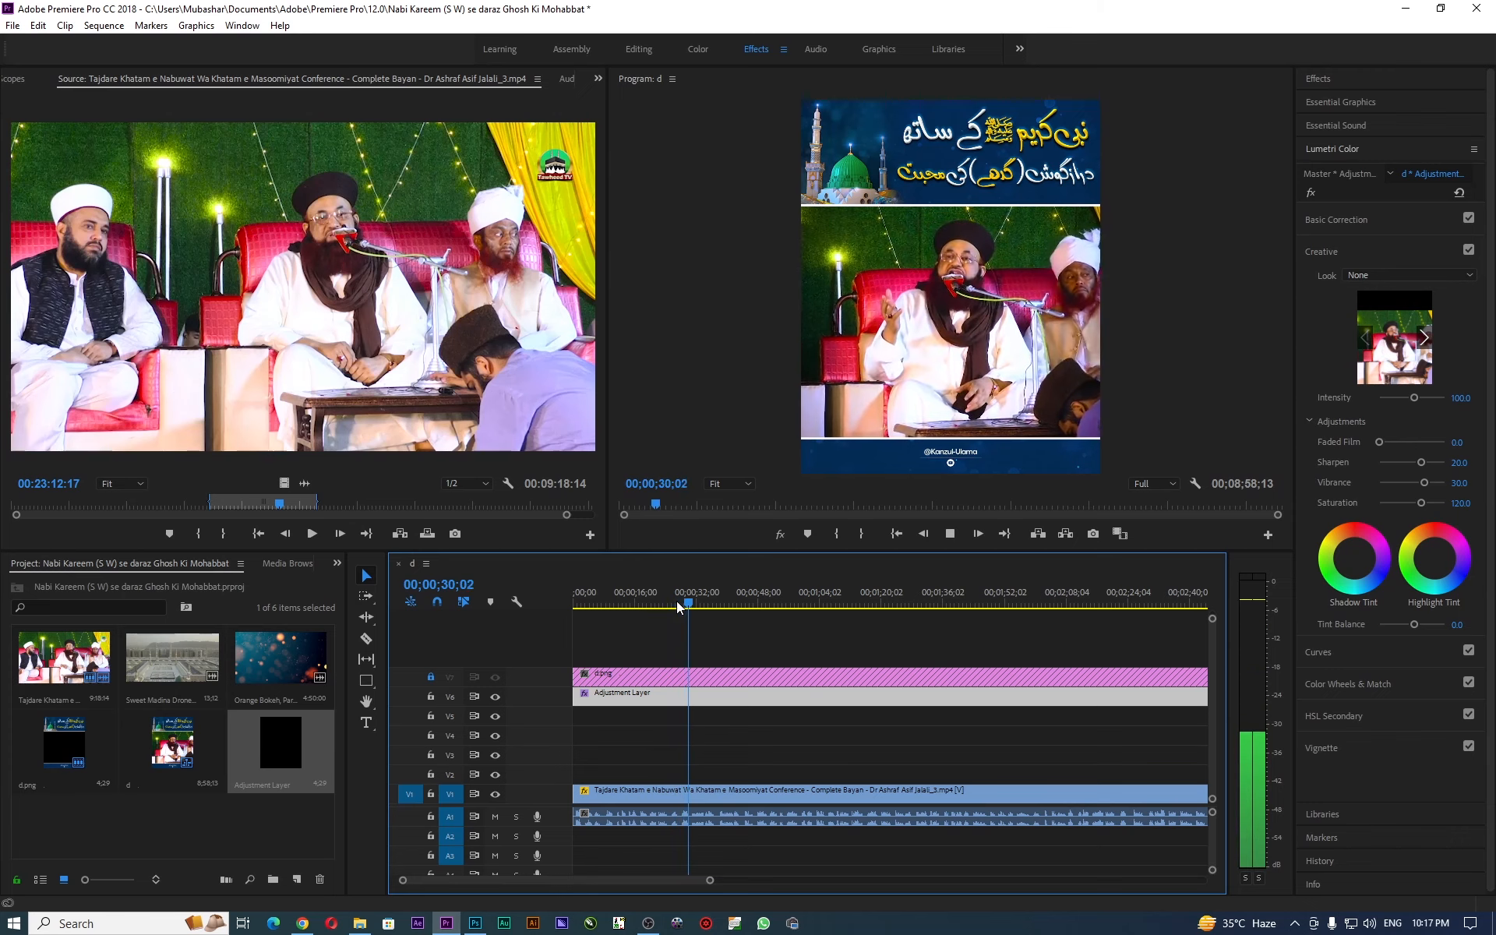
pyautogui.press('space')
pyautogui.moveTo(689, 606); pyautogui.dragTo(681, 606)
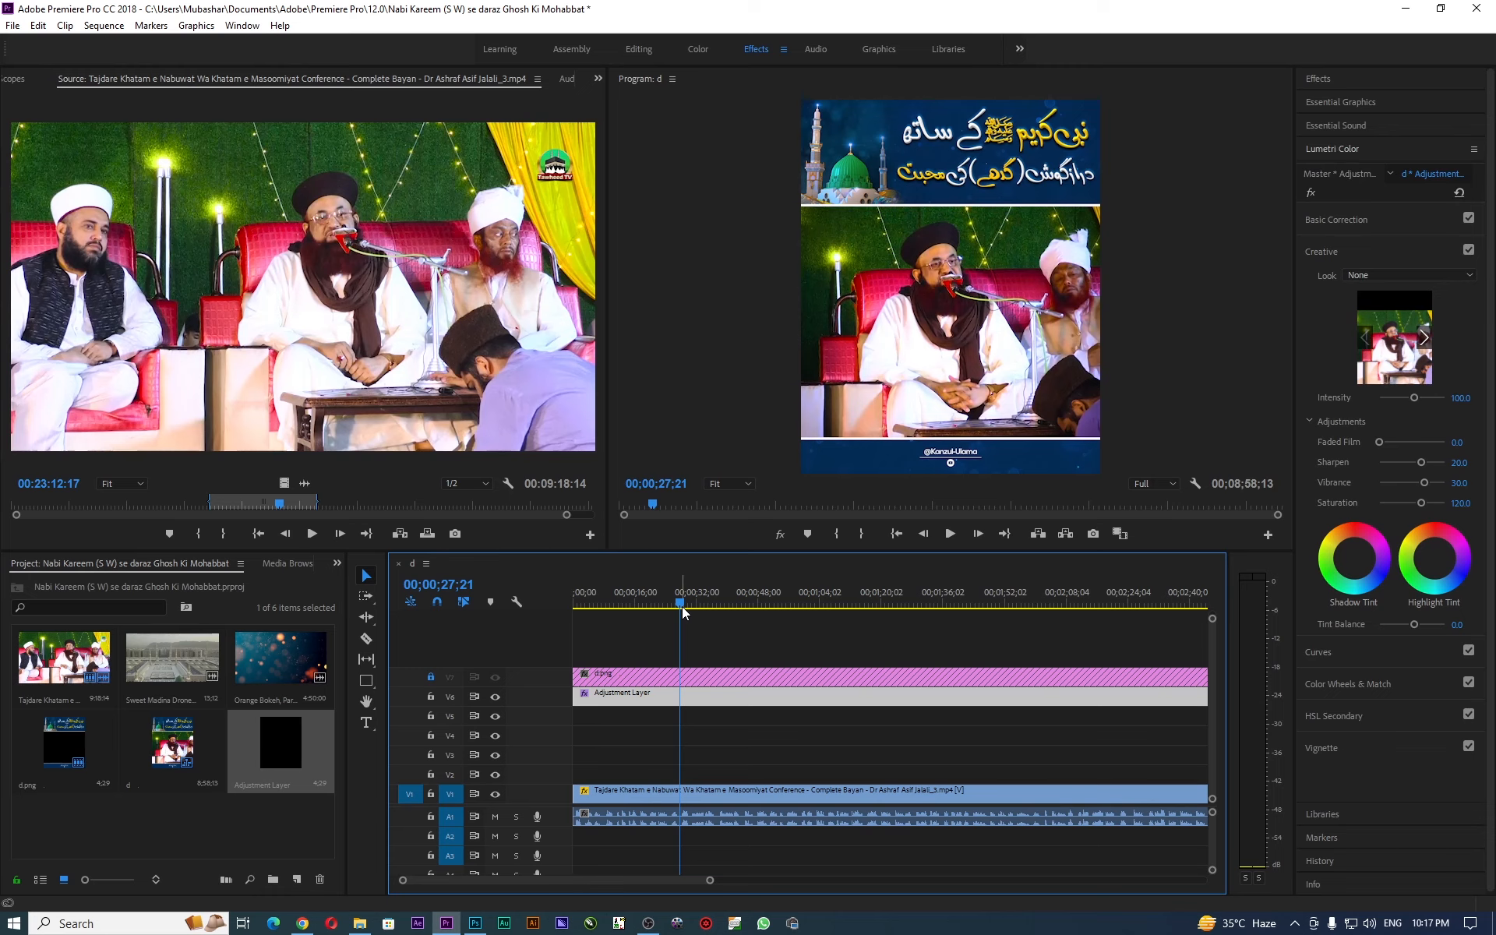
# Mark the Madina drone clip from 00;00;00;00 to 00;00;20;22 and place only its video on V2 at 00;00;27;21.
pyautogui.doubleClick(182, 672)
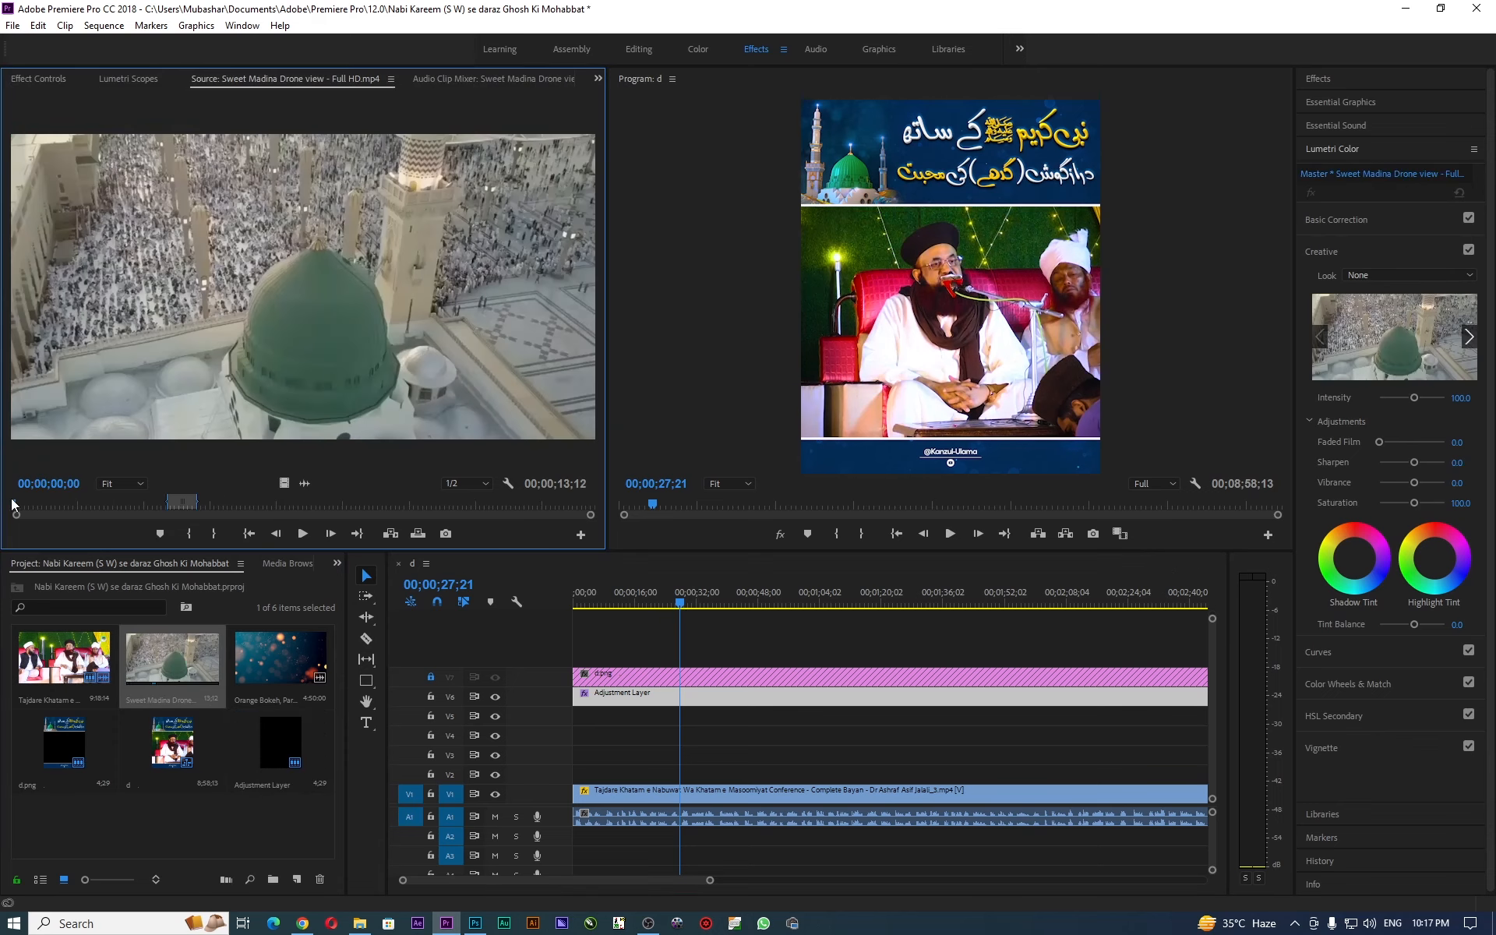
pyautogui.moveTo(12, 505); pyautogui.dragTo(59, 506)
pyautogui.press('i')
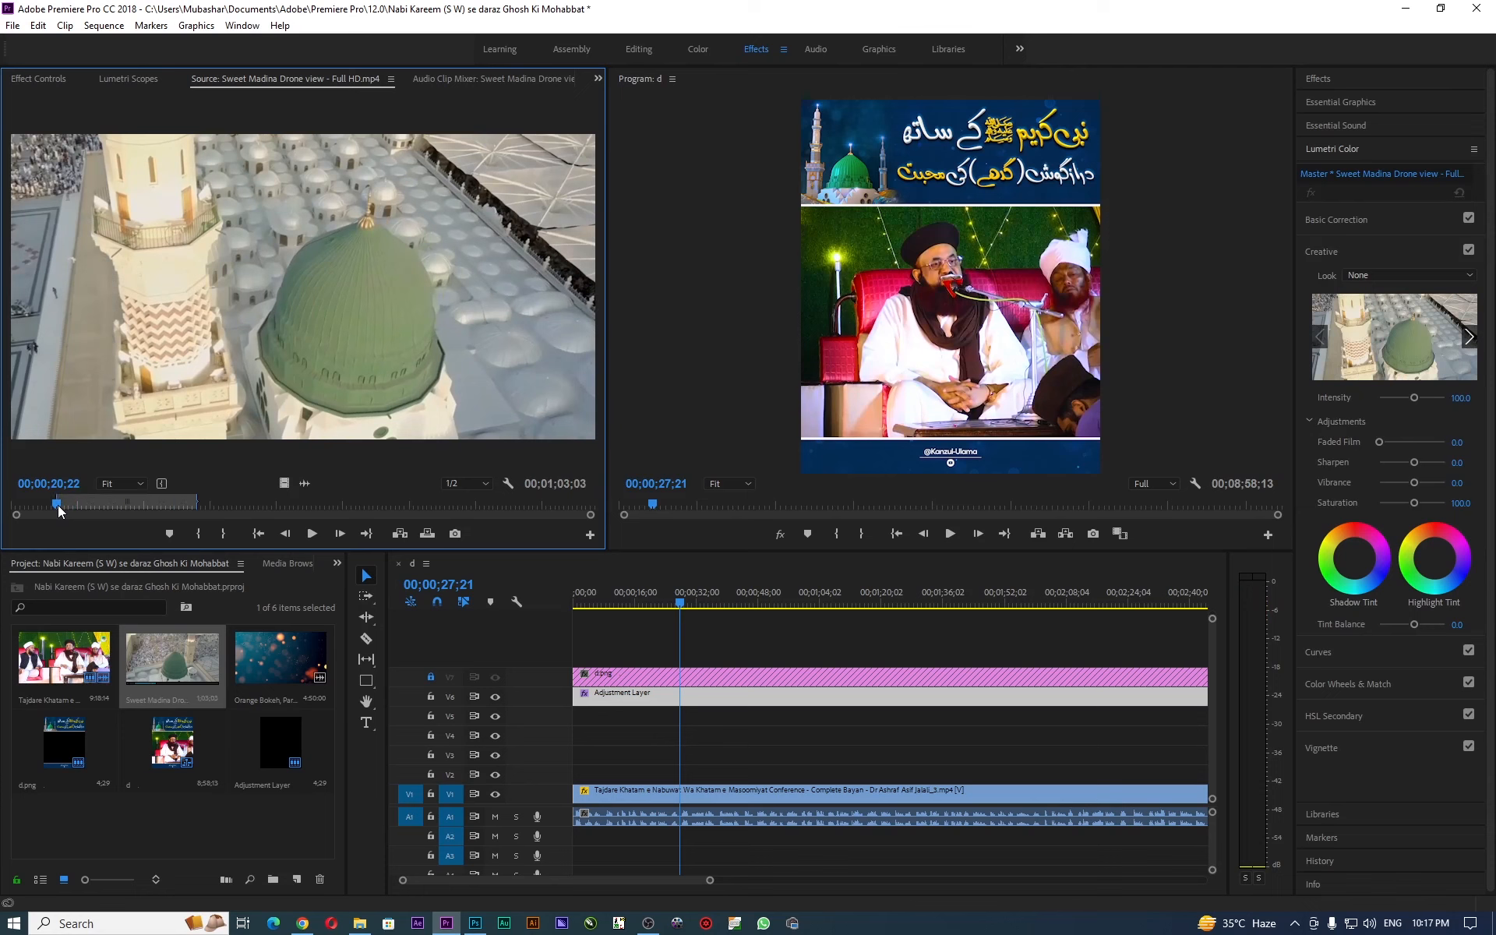
pyautogui.press('o')
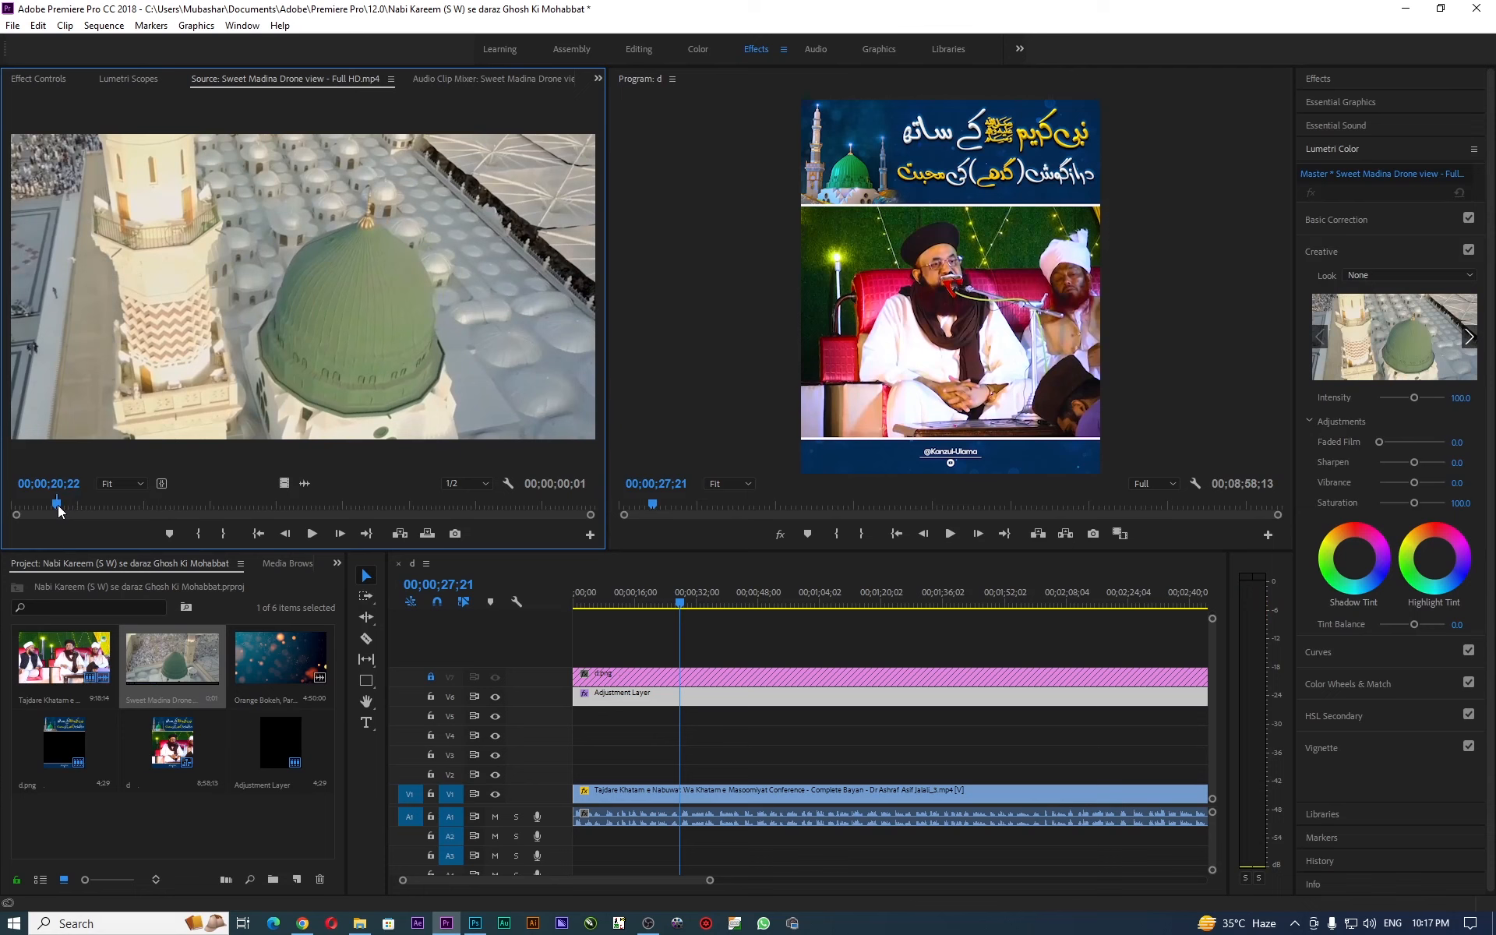
pyautogui.moveTo(58, 511); pyautogui.dragTo(6, 510)
pyautogui.press('i')
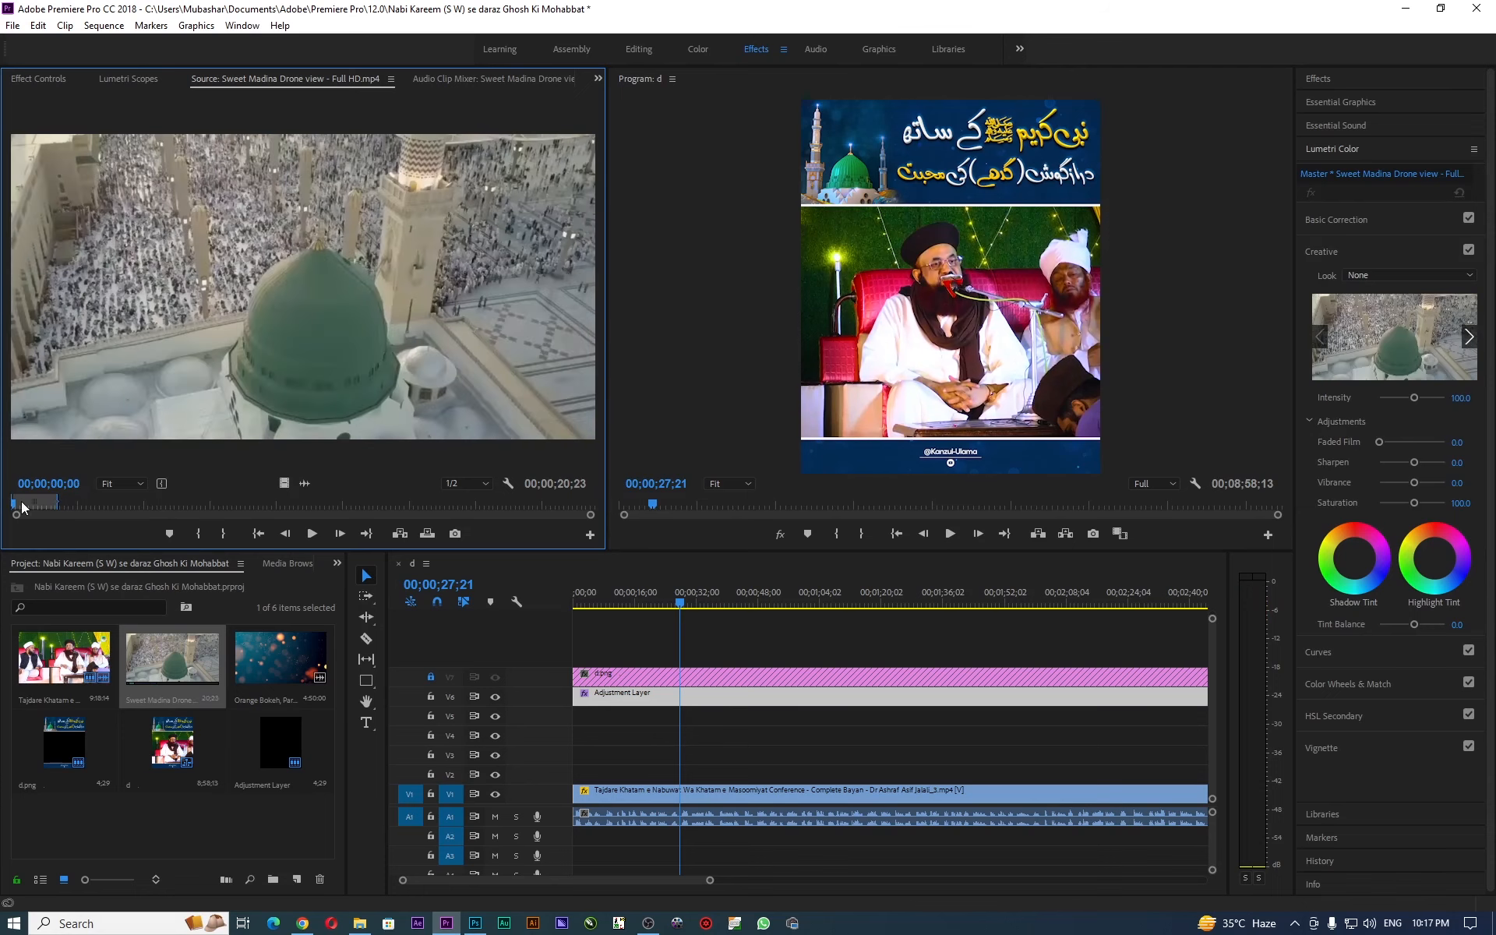
pyautogui.moveTo(285, 483); pyautogui.dragTo(676, 783)
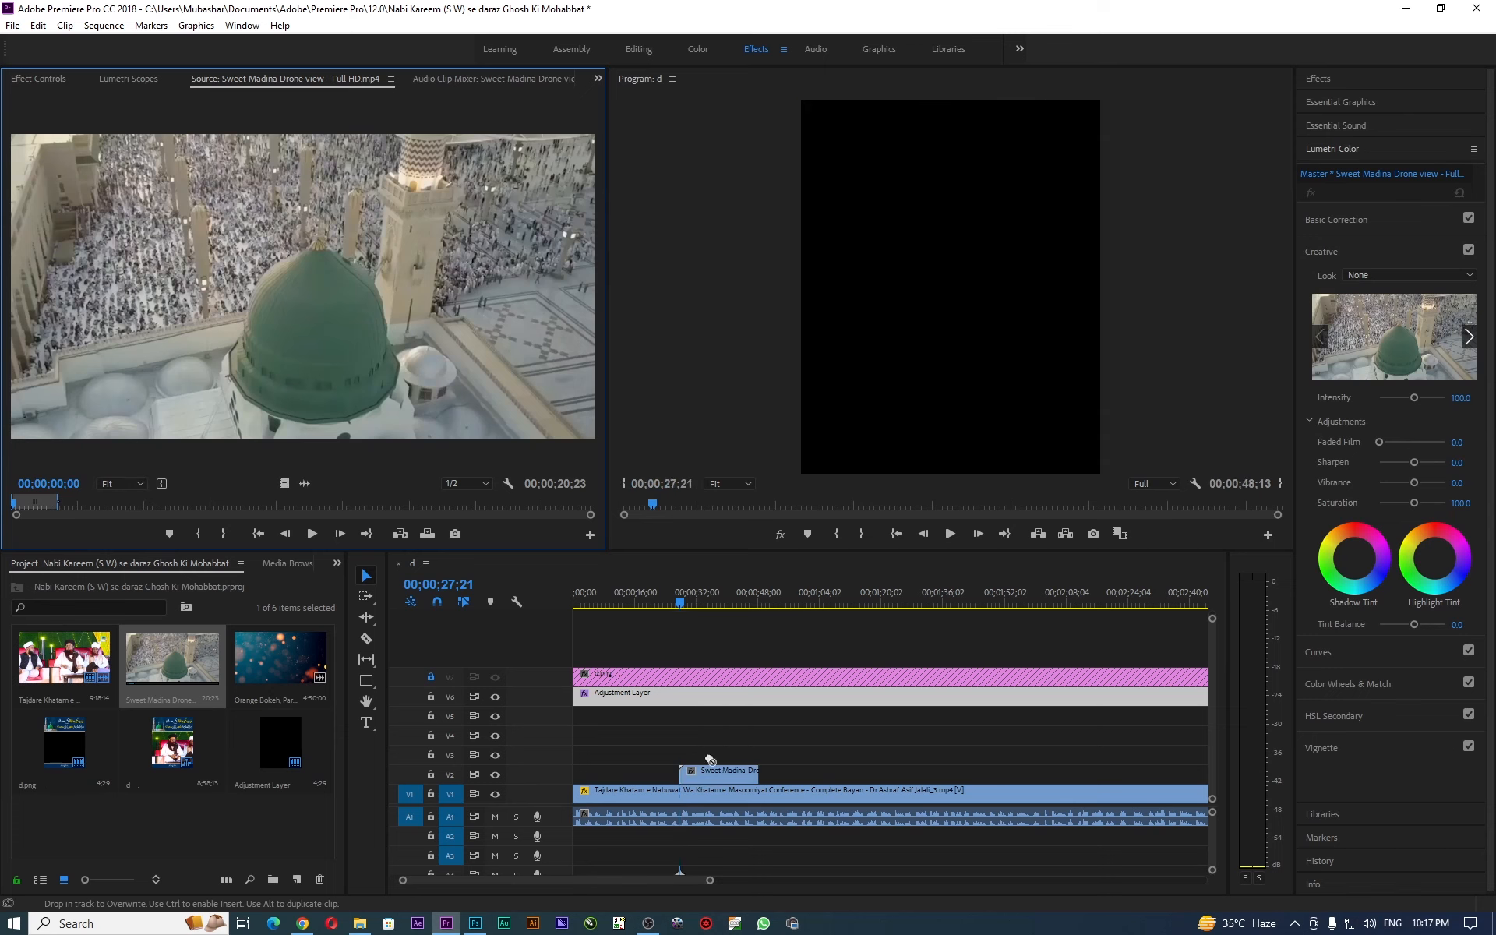
# Set the drone insert's Scale to 90 and Position to 540, 700, and play it back within the frame.
pyautogui.click(949, 534)
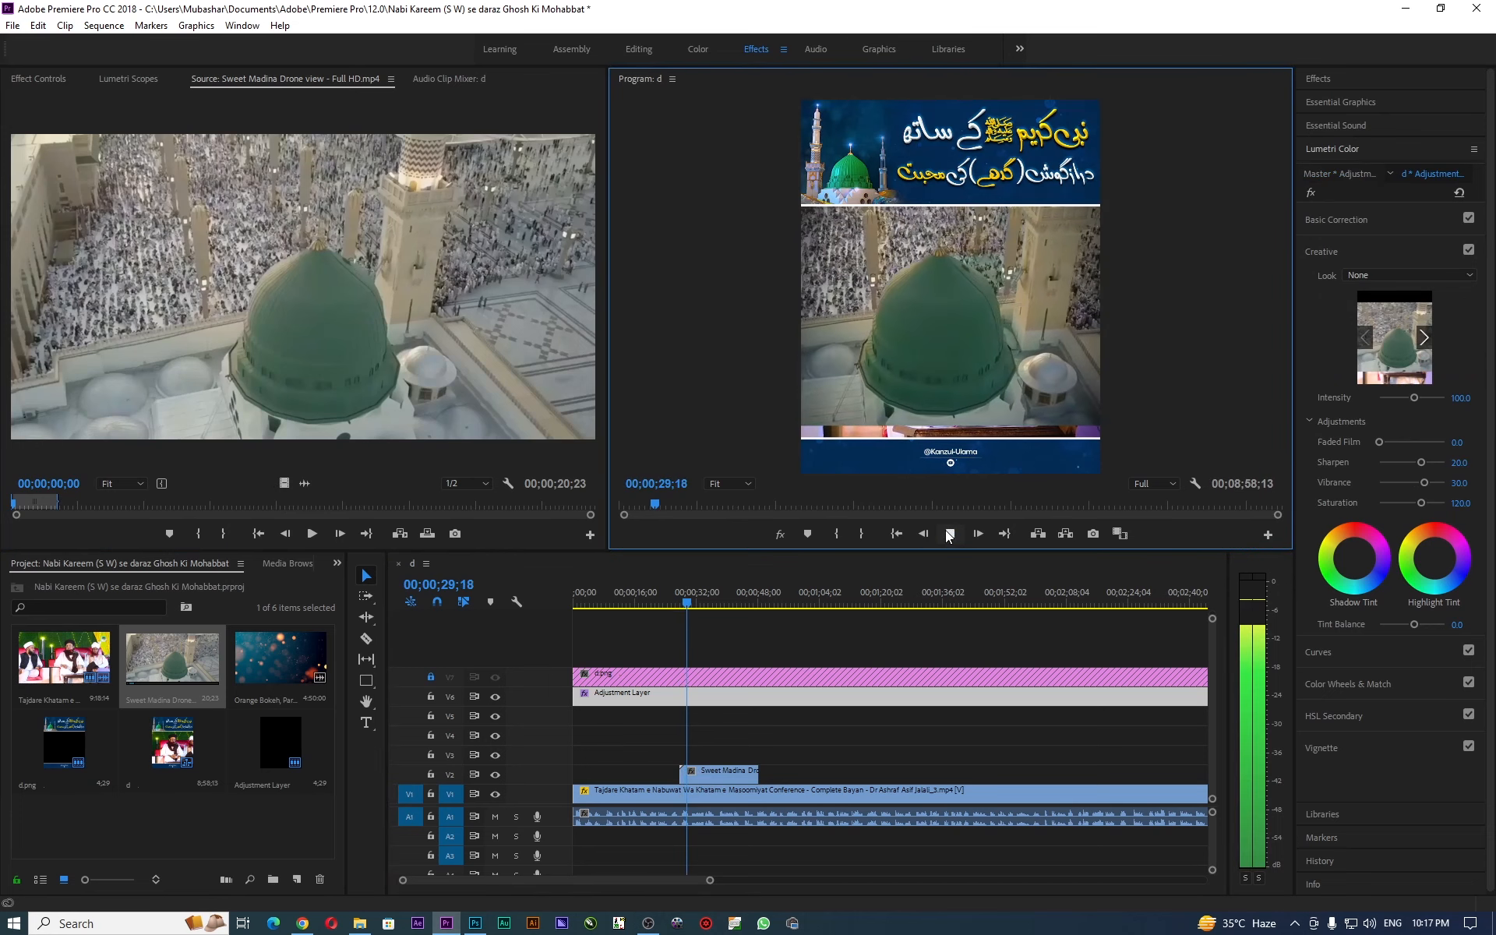
pyautogui.click(949, 534)
pyautogui.click(723, 780)
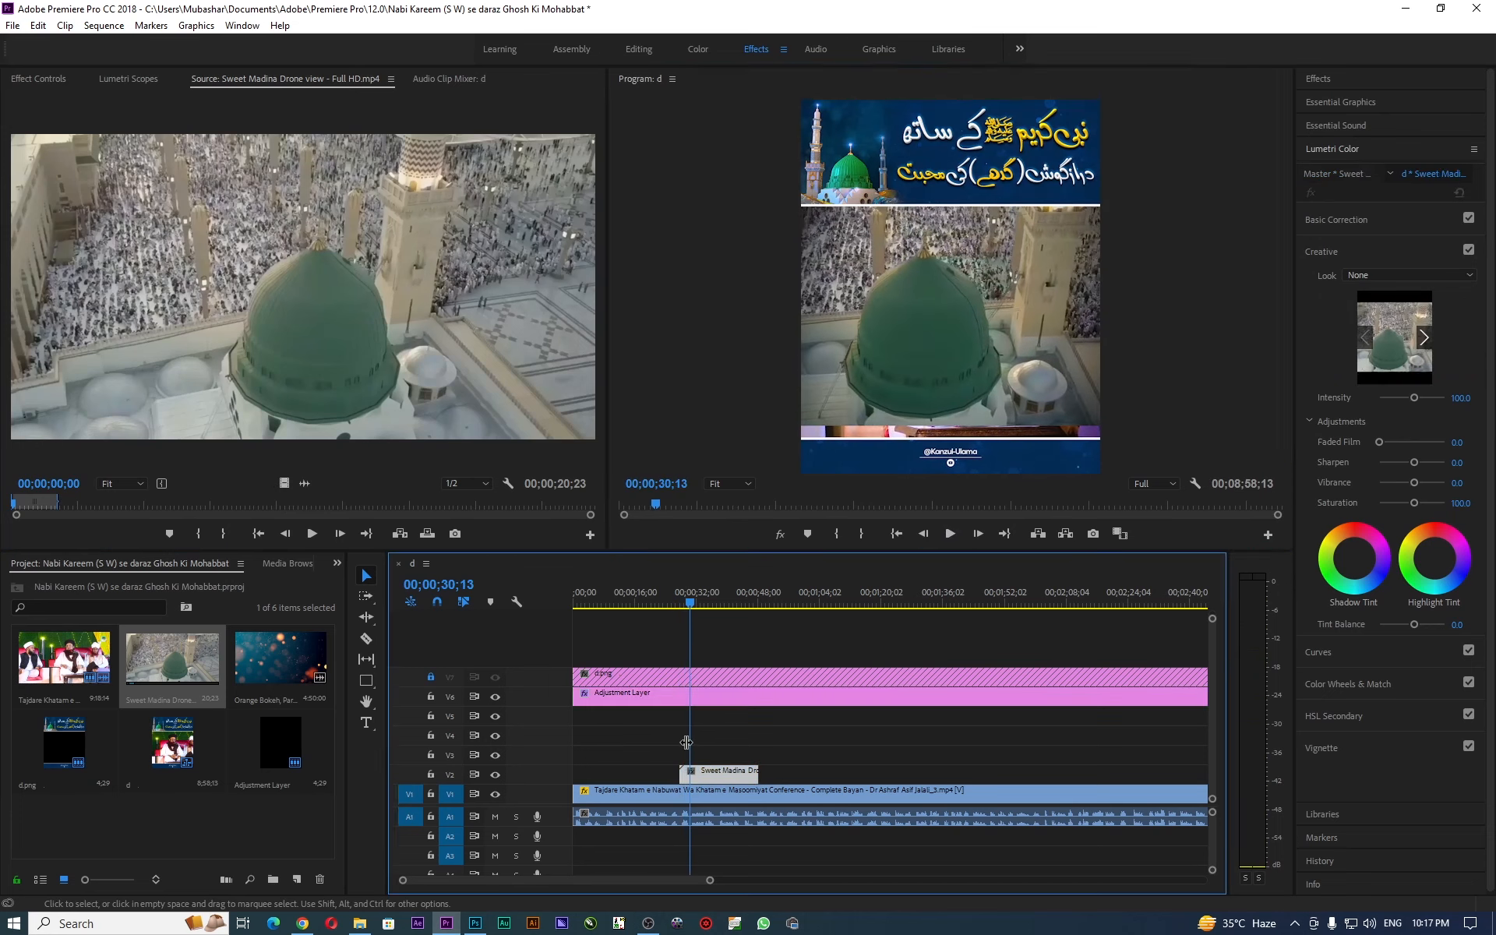
pyautogui.click(56, 81)
pyautogui.moveTo(231, 158)
pyautogui.mouseDown()
pyautogui.moveTo(265, 158)
pyautogui.moveTo(173, 175)
pyautogui.moveTo(231, 154)
pyautogui.mouseUp()
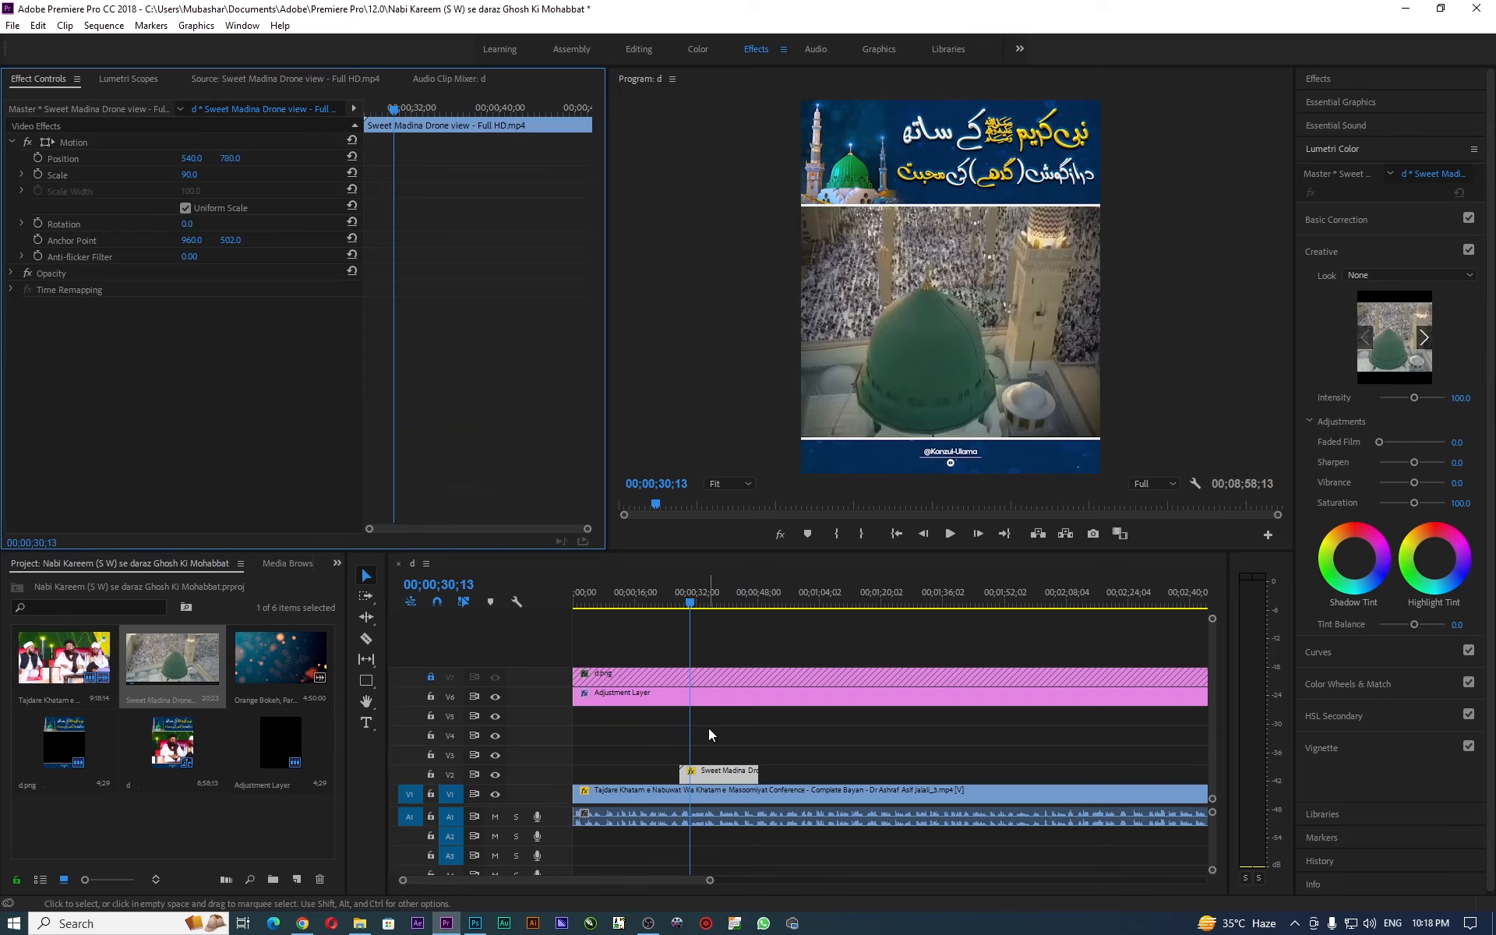
pyautogui.click(950, 533)
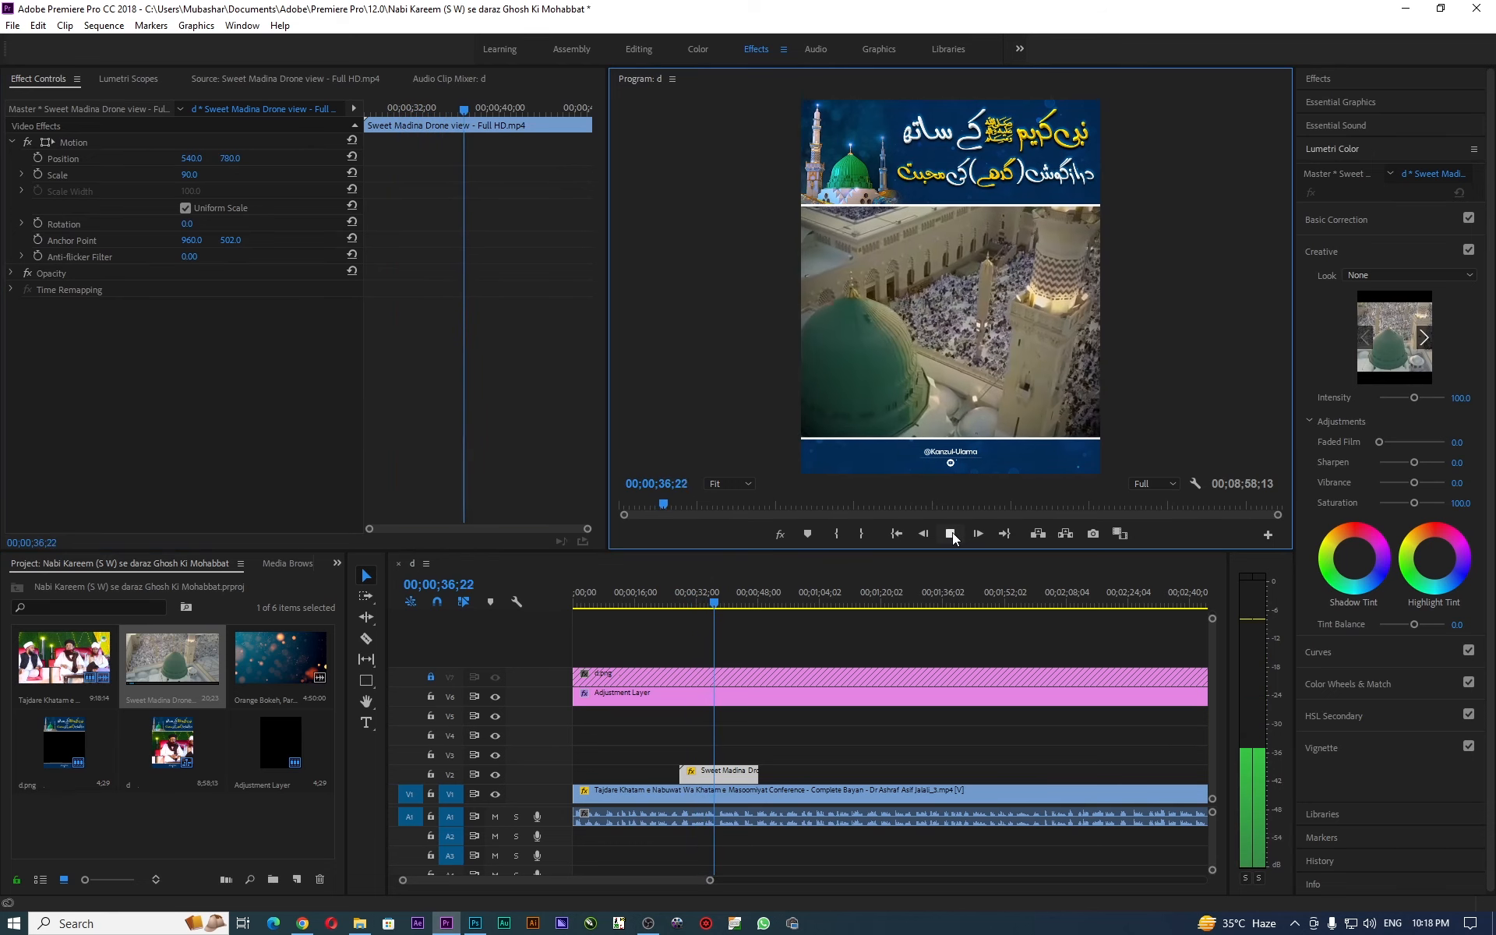
pyautogui.click(951, 533)
# Duplicate the drone insert along V2 at roughly even intervals until nine inserts span the whole sequence.
pyautogui.moveTo(710, 880); pyautogui.dragTo(906, 880)
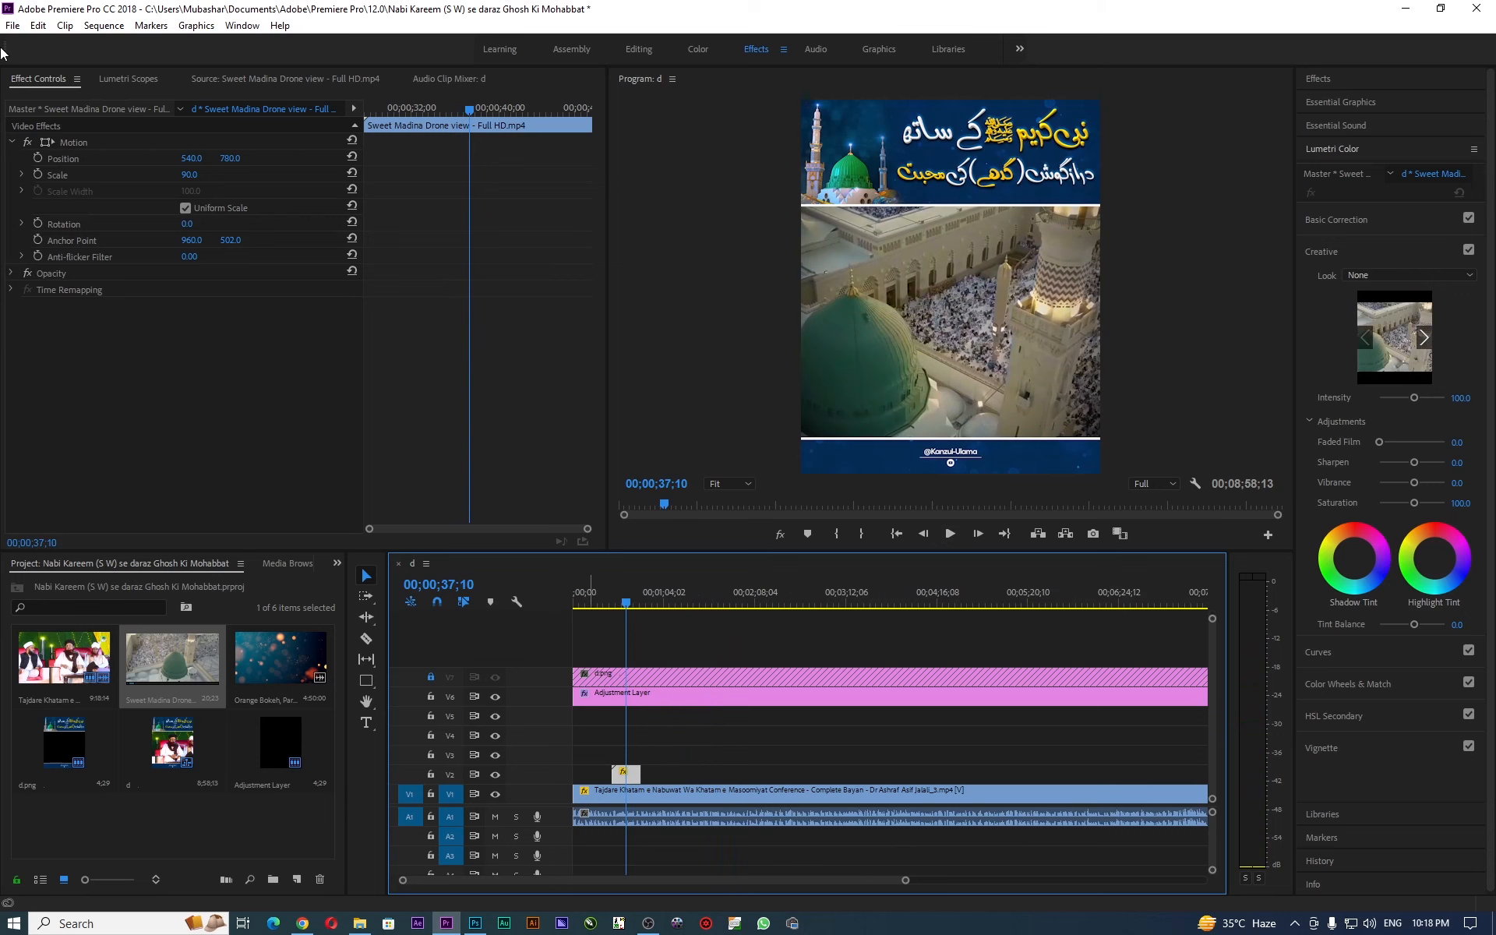
pyautogui.doubleClick(166, 654)
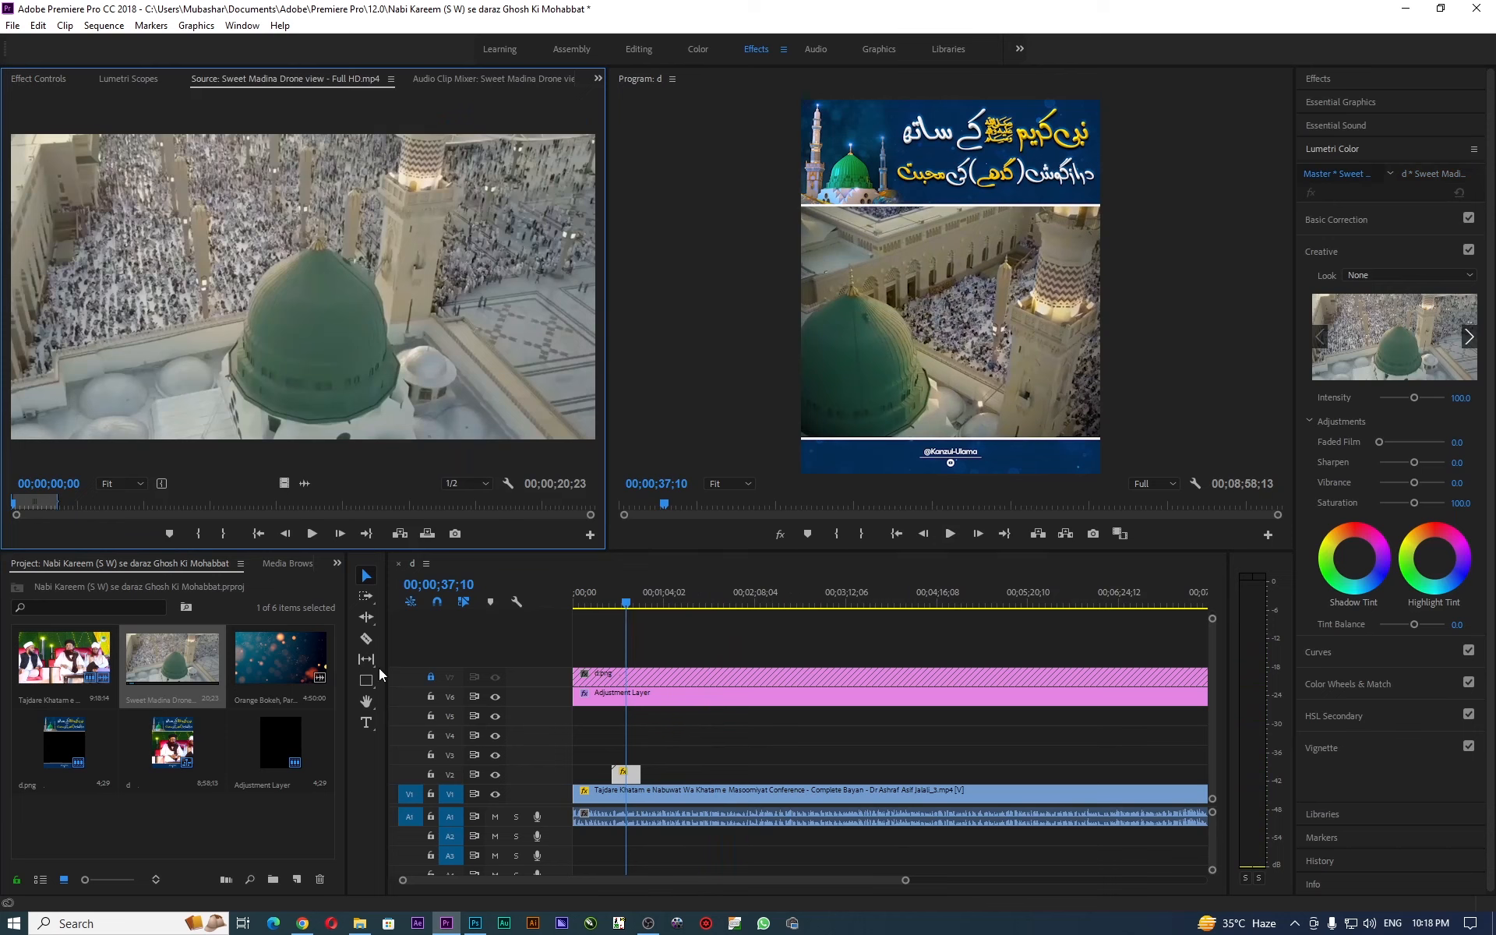
pyautogui.moveTo(906, 880); pyautogui.dragTo(992, 877)
pyautogui.click(639, 778)
pyautogui.click(612, 780)
pyautogui.moveTo(612, 781); pyautogui.dragTo(737, 779)
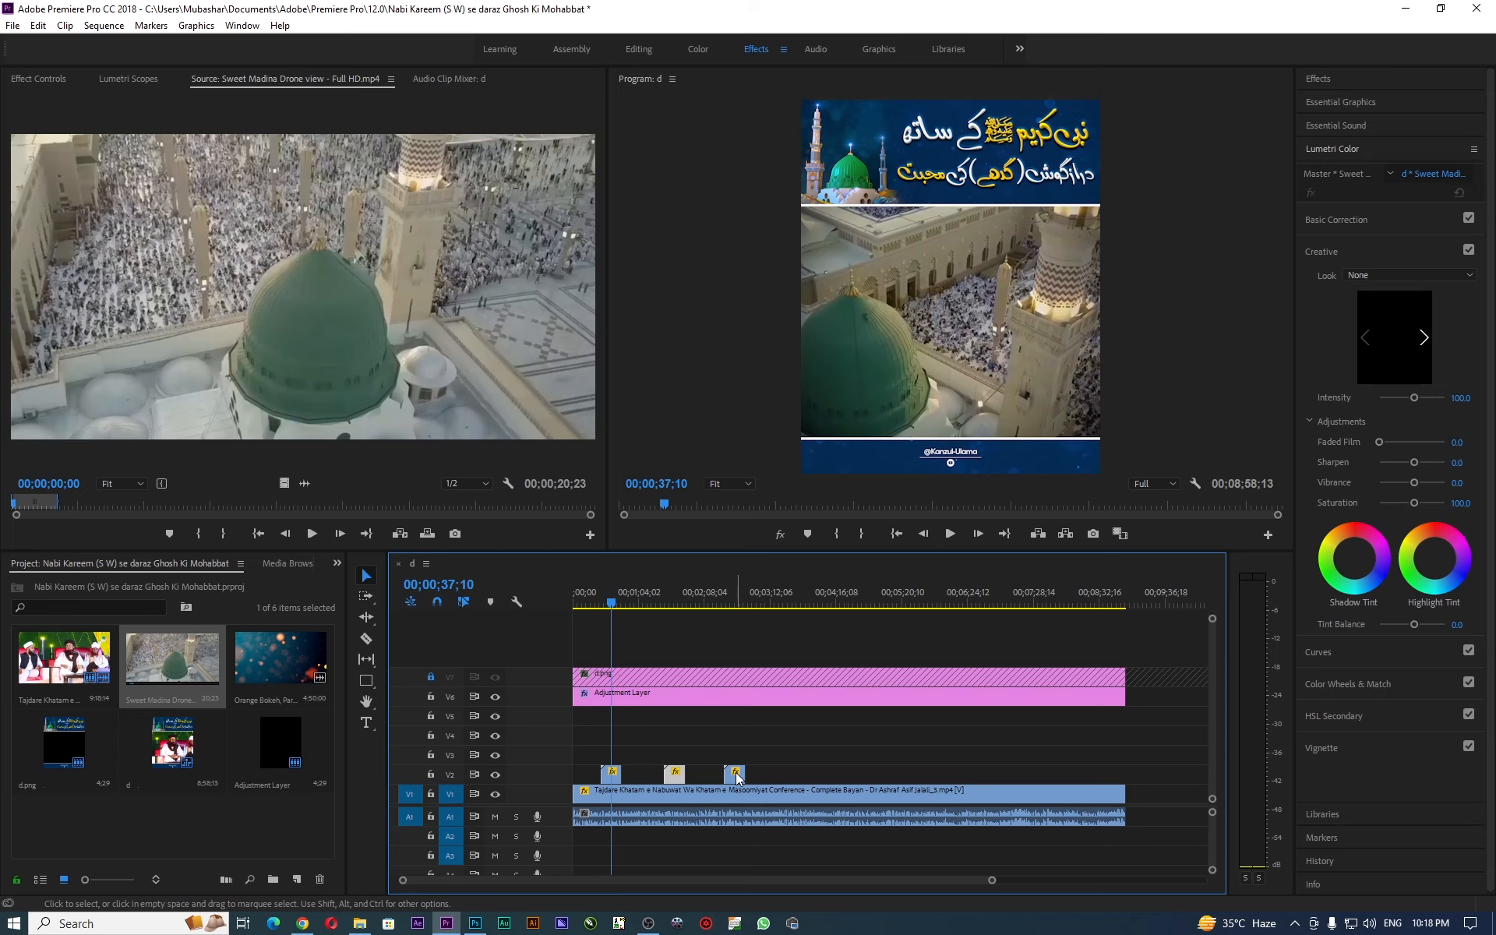
pyautogui.moveTo(776, 746); pyautogui.dragTo(676, 779)
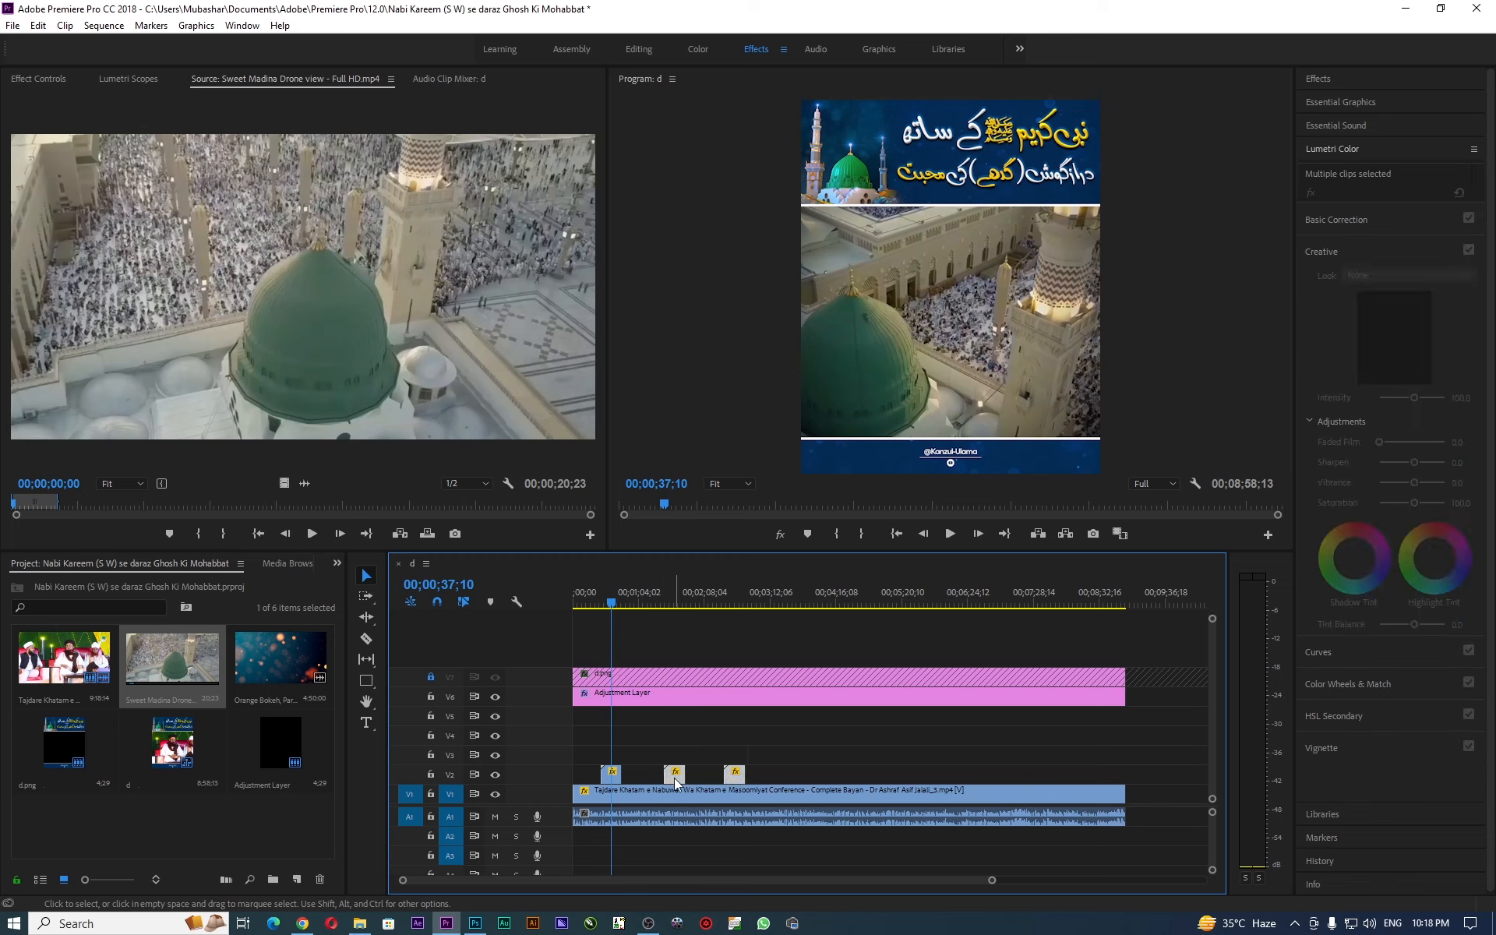
pyautogui.moveTo(675, 778); pyautogui.dragTo(796, 774)
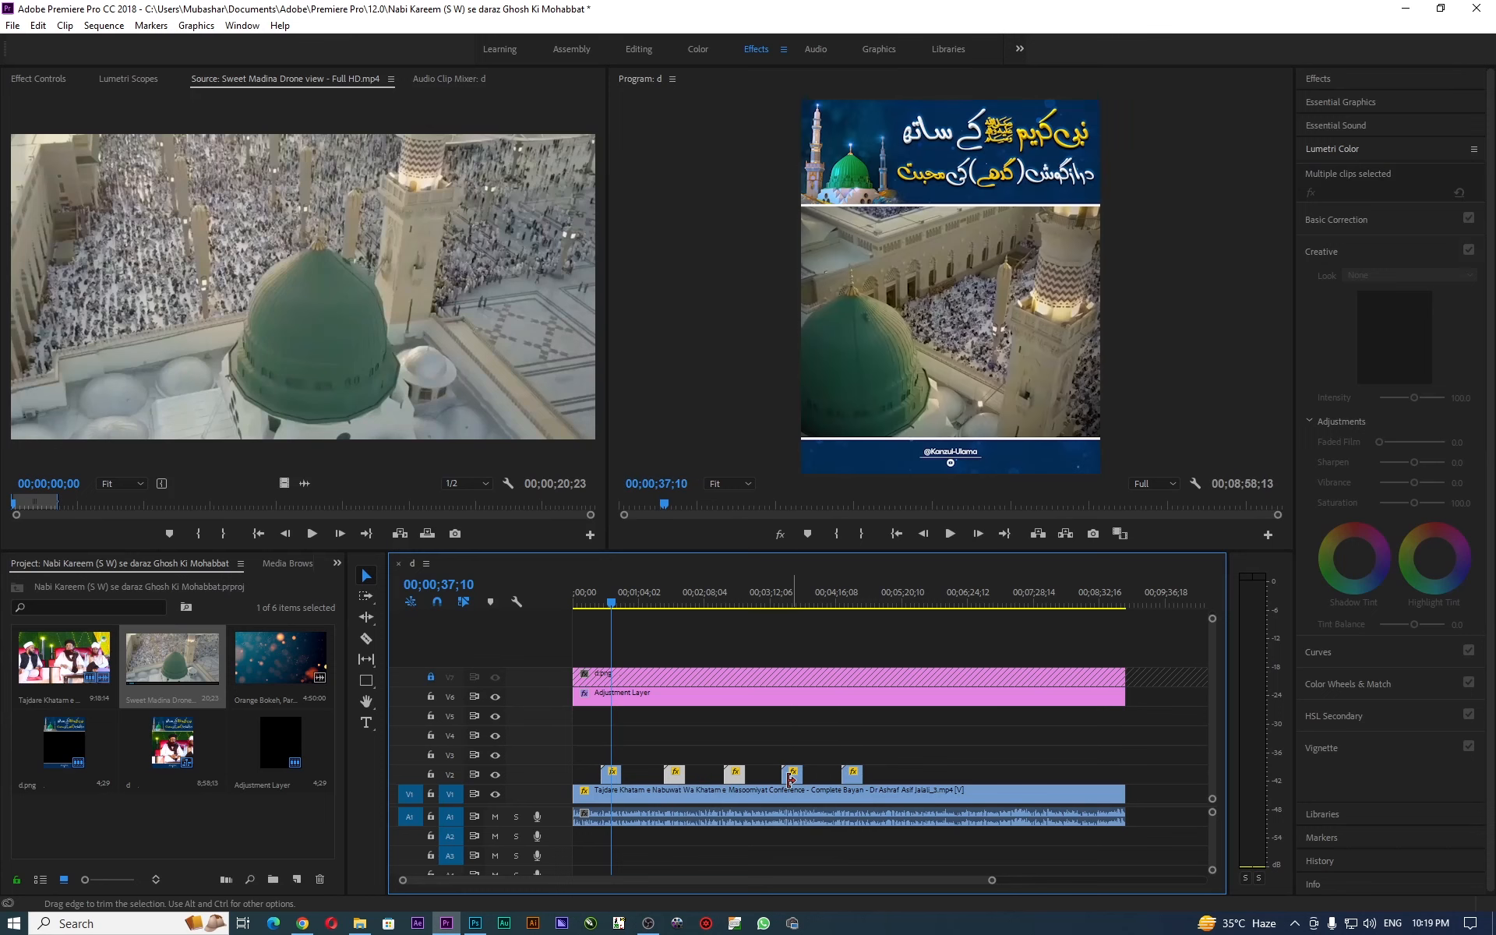
pyautogui.moveTo(888, 745); pyautogui.dragTo(667, 778)
pyautogui.moveTo(871, 775)
pyautogui.mouseDown()
pyautogui.moveTo(657, 772)
pyautogui.moveTo(834, 766)
pyautogui.moveTo(883, 780)
pyautogui.moveTo(817, 779)
pyautogui.moveTo(1057, 764)
pyautogui.moveTo(1030, 775)
pyautogui.mouseUp()
# With the playhead at 00;01;28;21, place only the video of the Orange Bokeh clip at the start of V5.
pyautogui.moveTo(602, 603); pyautogui.dragTo(667, 629)
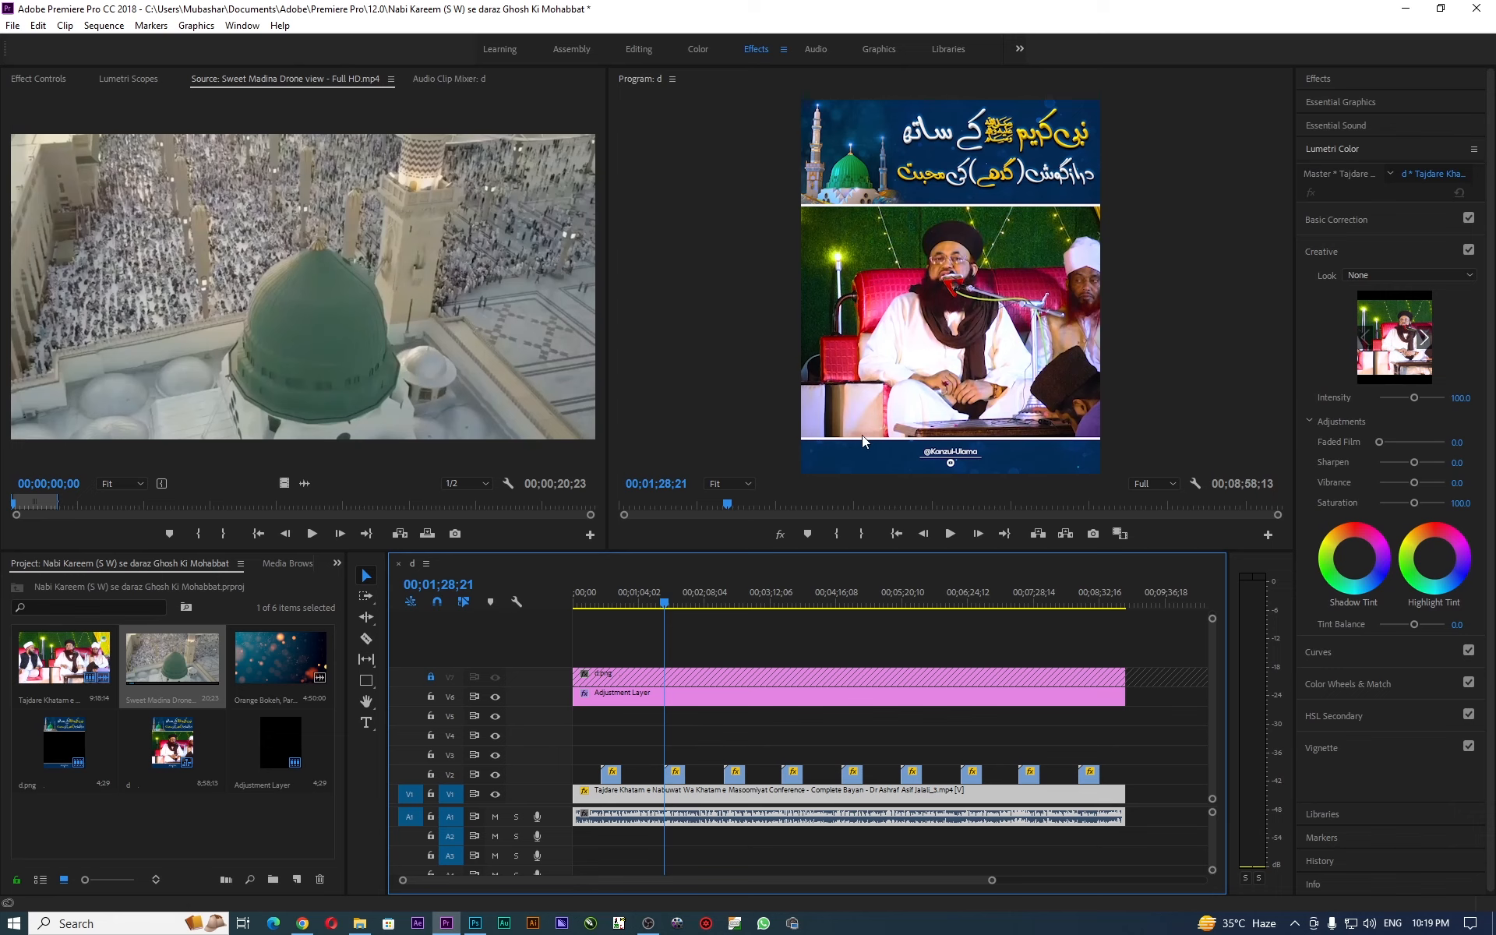
pyautogui.doubleClick(276, 665)
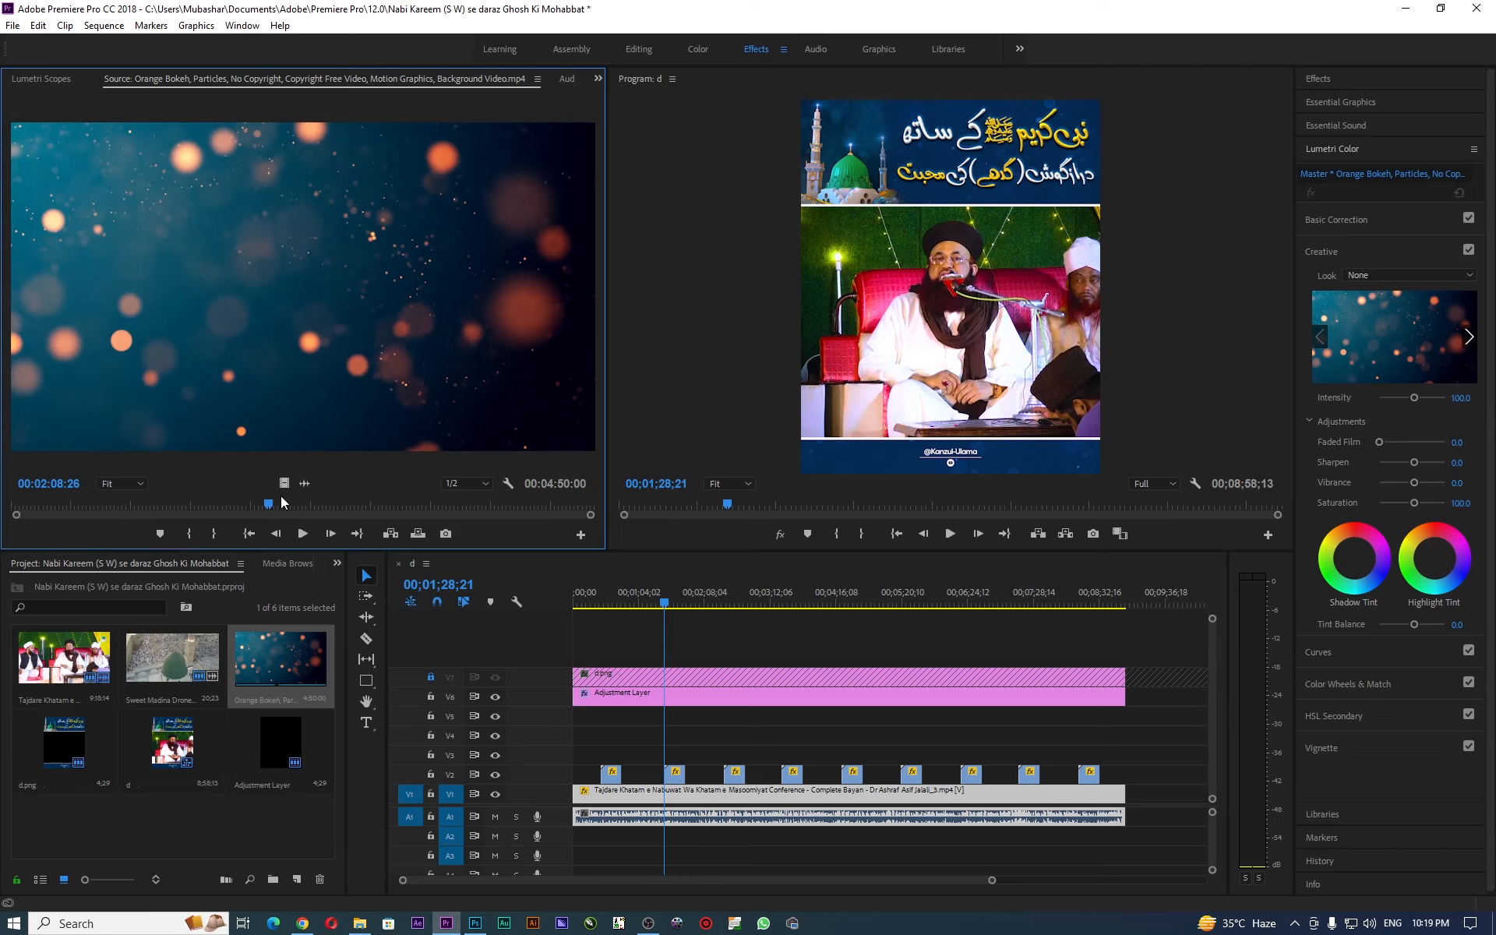
pyautogui.moveTo(283, 485); pyautogui.dragTo(573, 726)
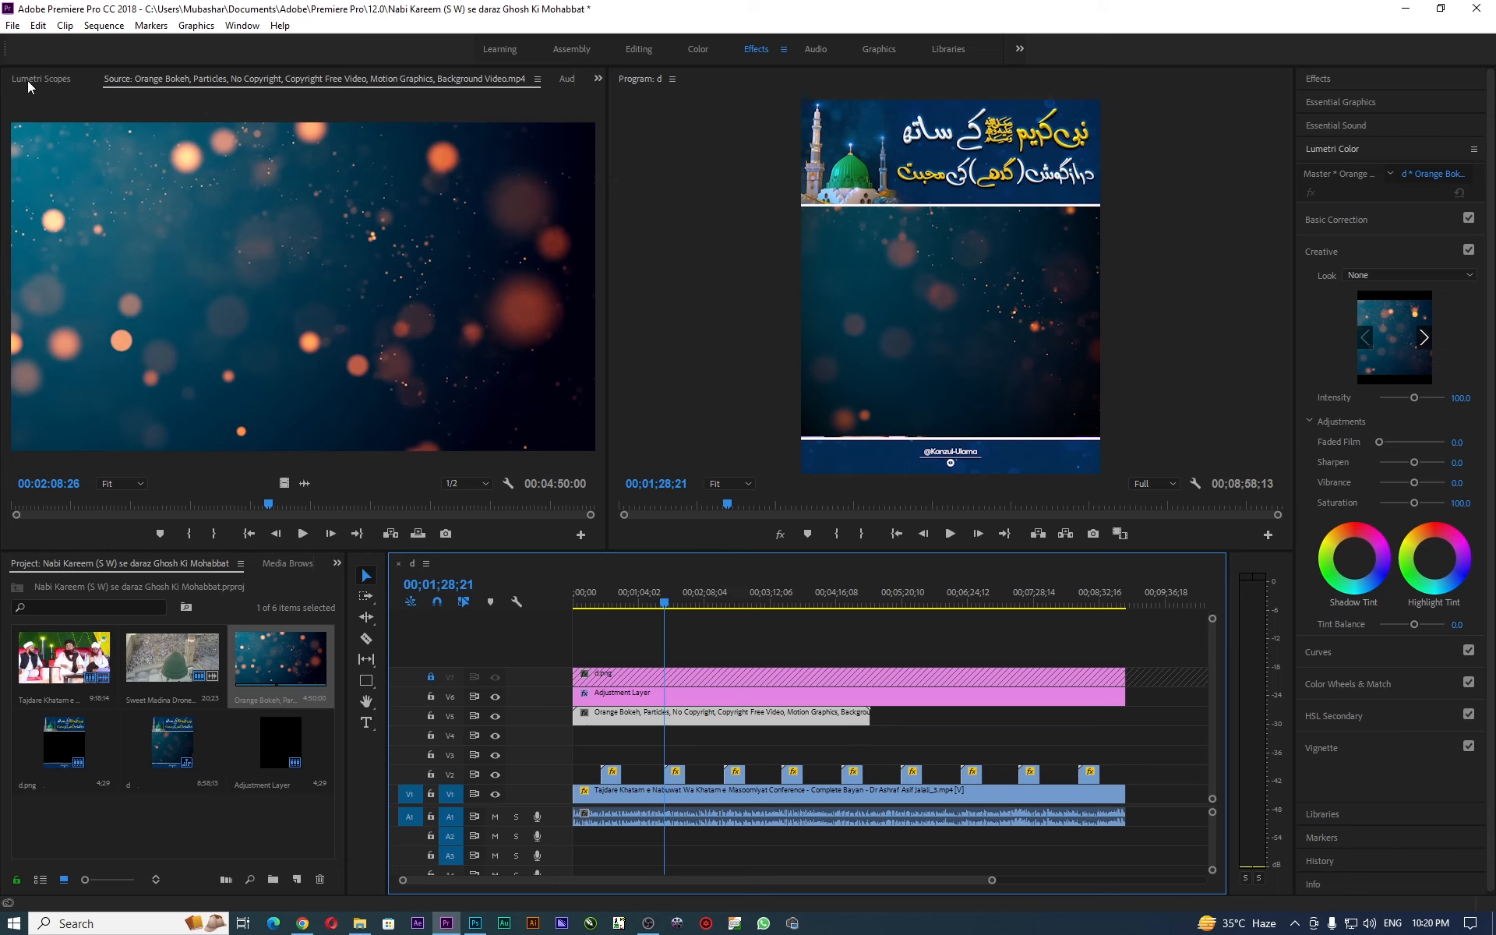
# Set the Orange Bokeh clip's Position to 540, 808 and its Scale to 84 on V5.
pyautogui.click(598, 79)
pyautogui.click(623, 105)
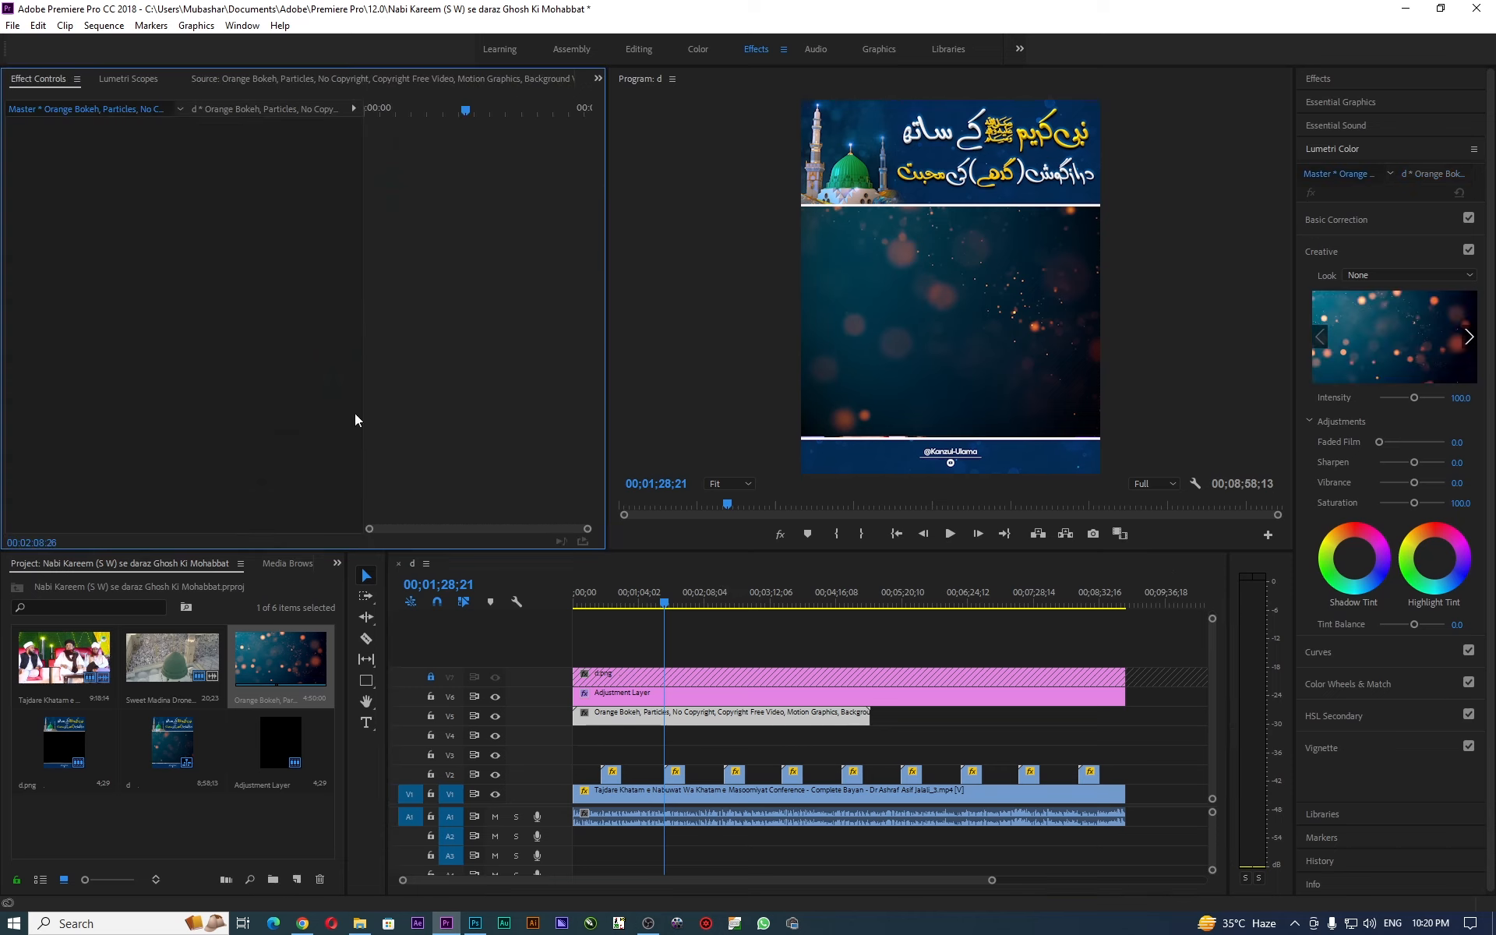
pyautogui.click(703, 715)
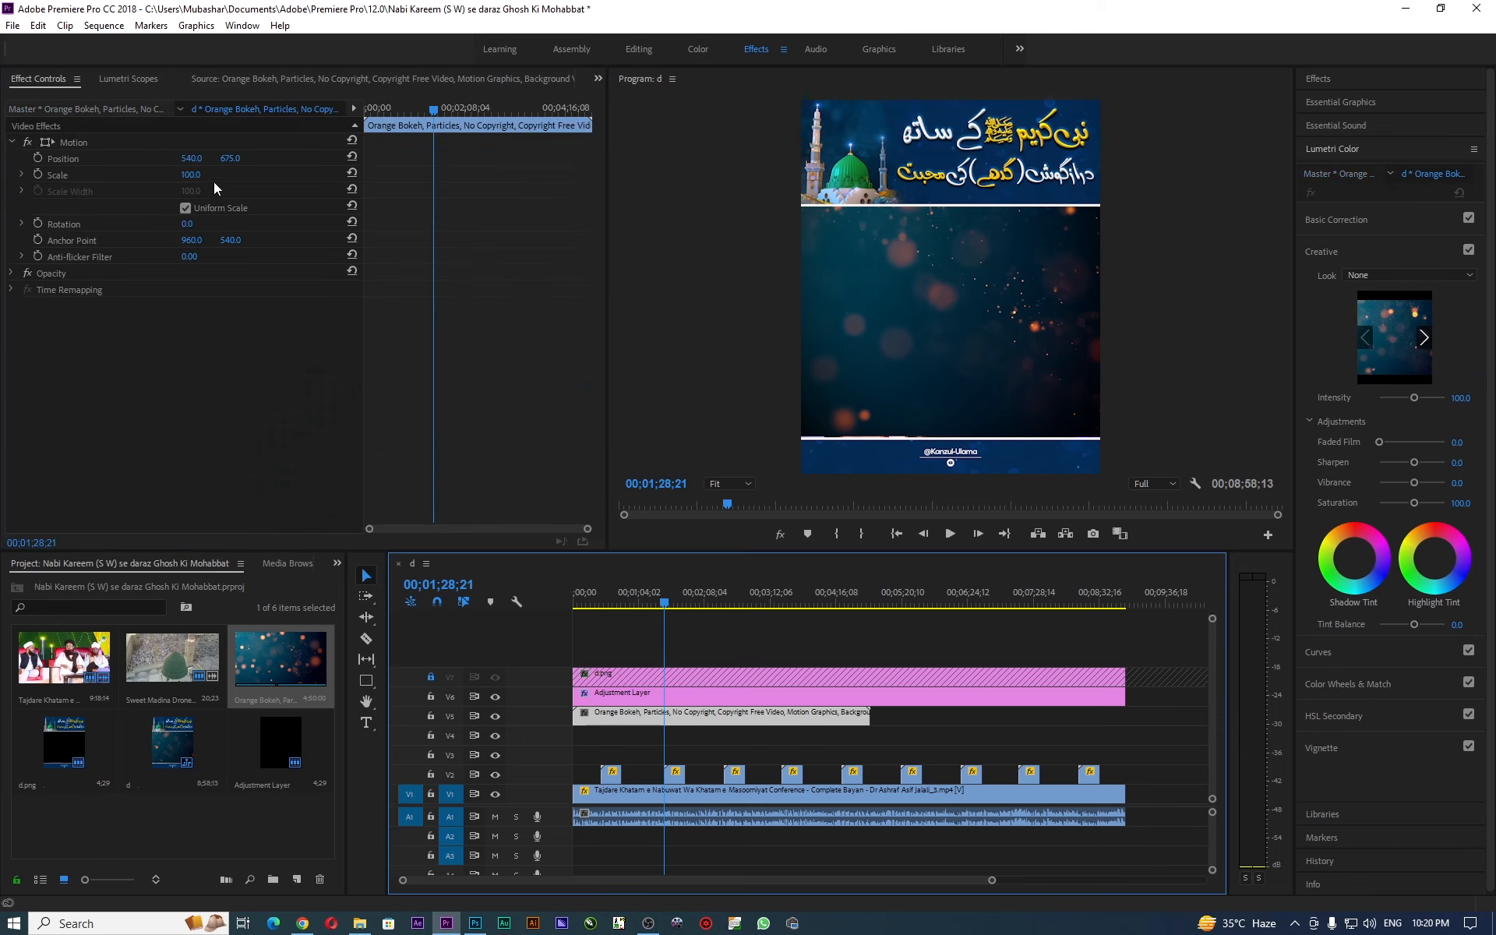
pyautogui.moveTo(230, 159); pyautogui.dragTo(332, 159)
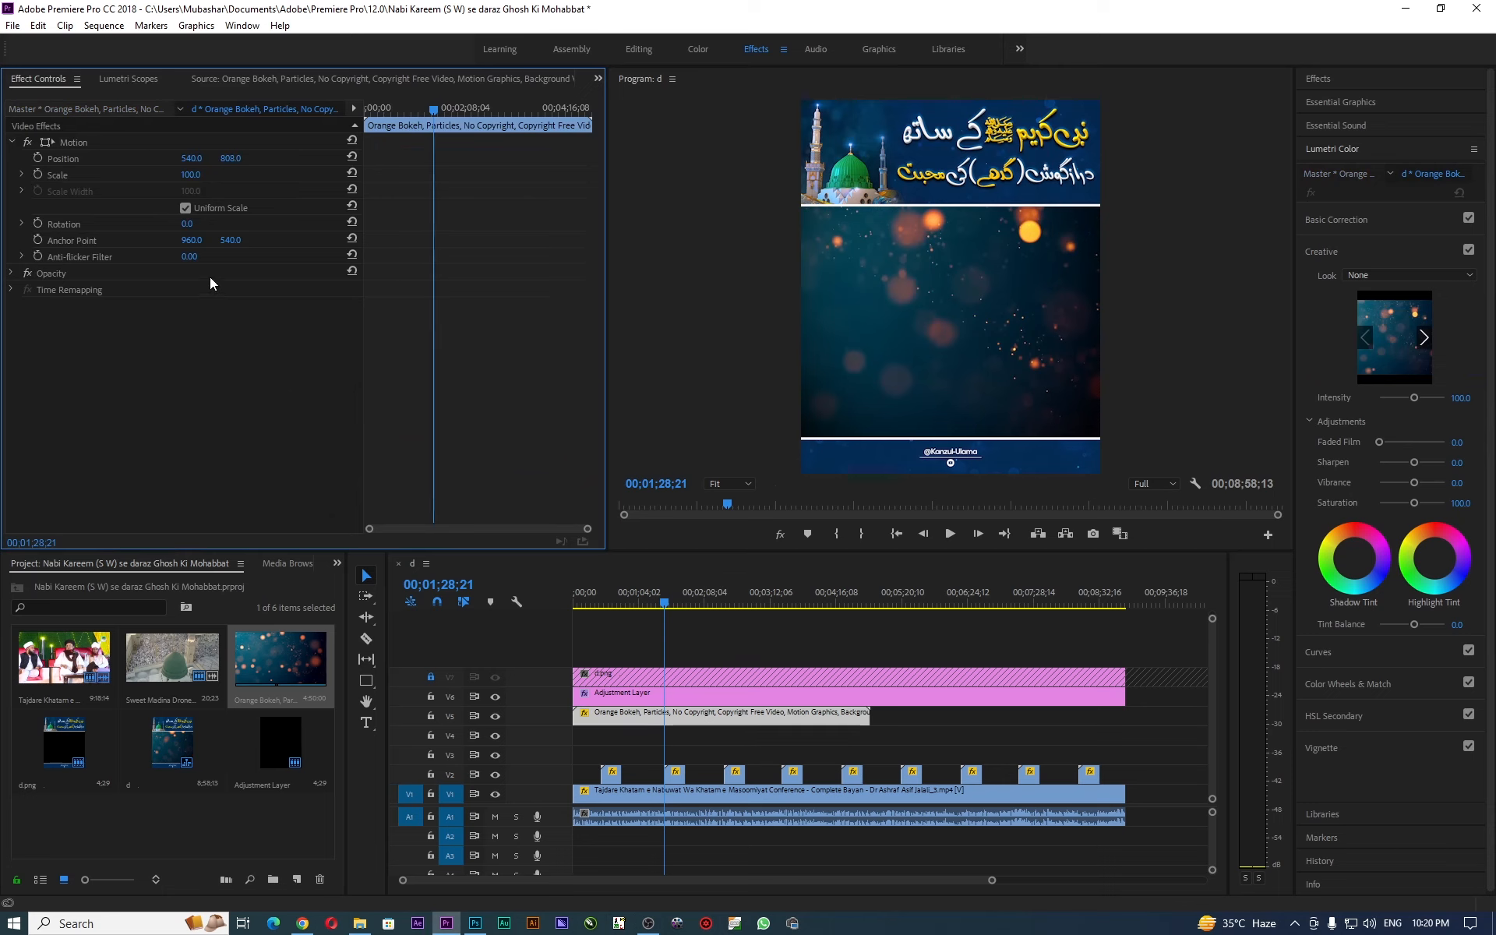
pyautogui.moveTo(192, 181); pyautogui.dragTo(179, 181)
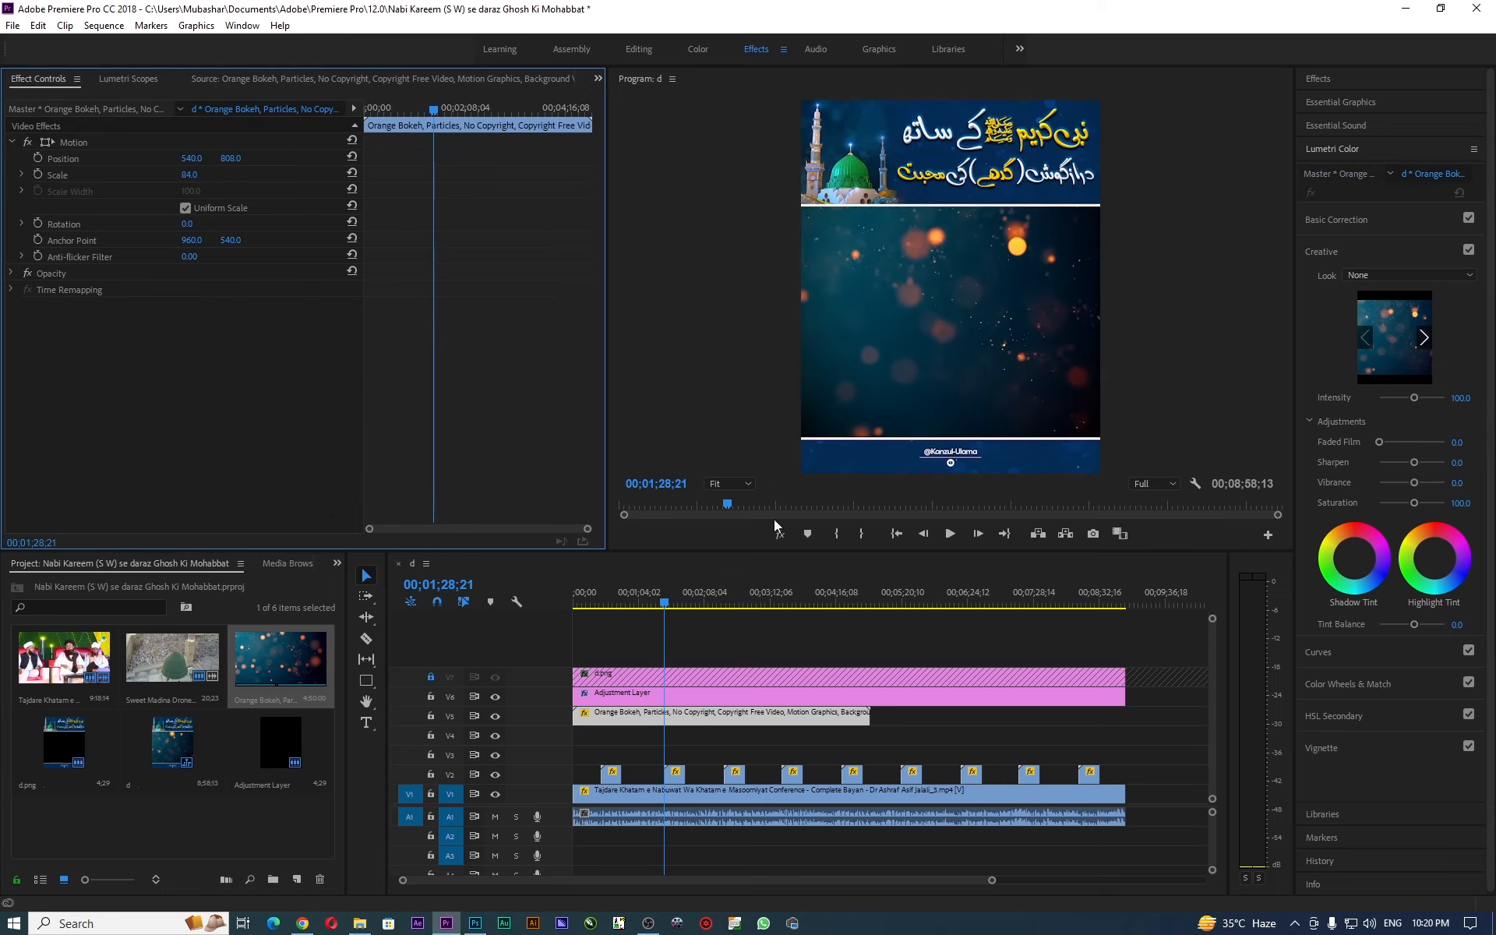
# At 00;00;58;10, add an inverted elliptical opacity mask to the bokeh clip, shaped into a circle over the speaker.
pyautogui.moveTo(654, 604); pyautogui.dragTo(633, 604)
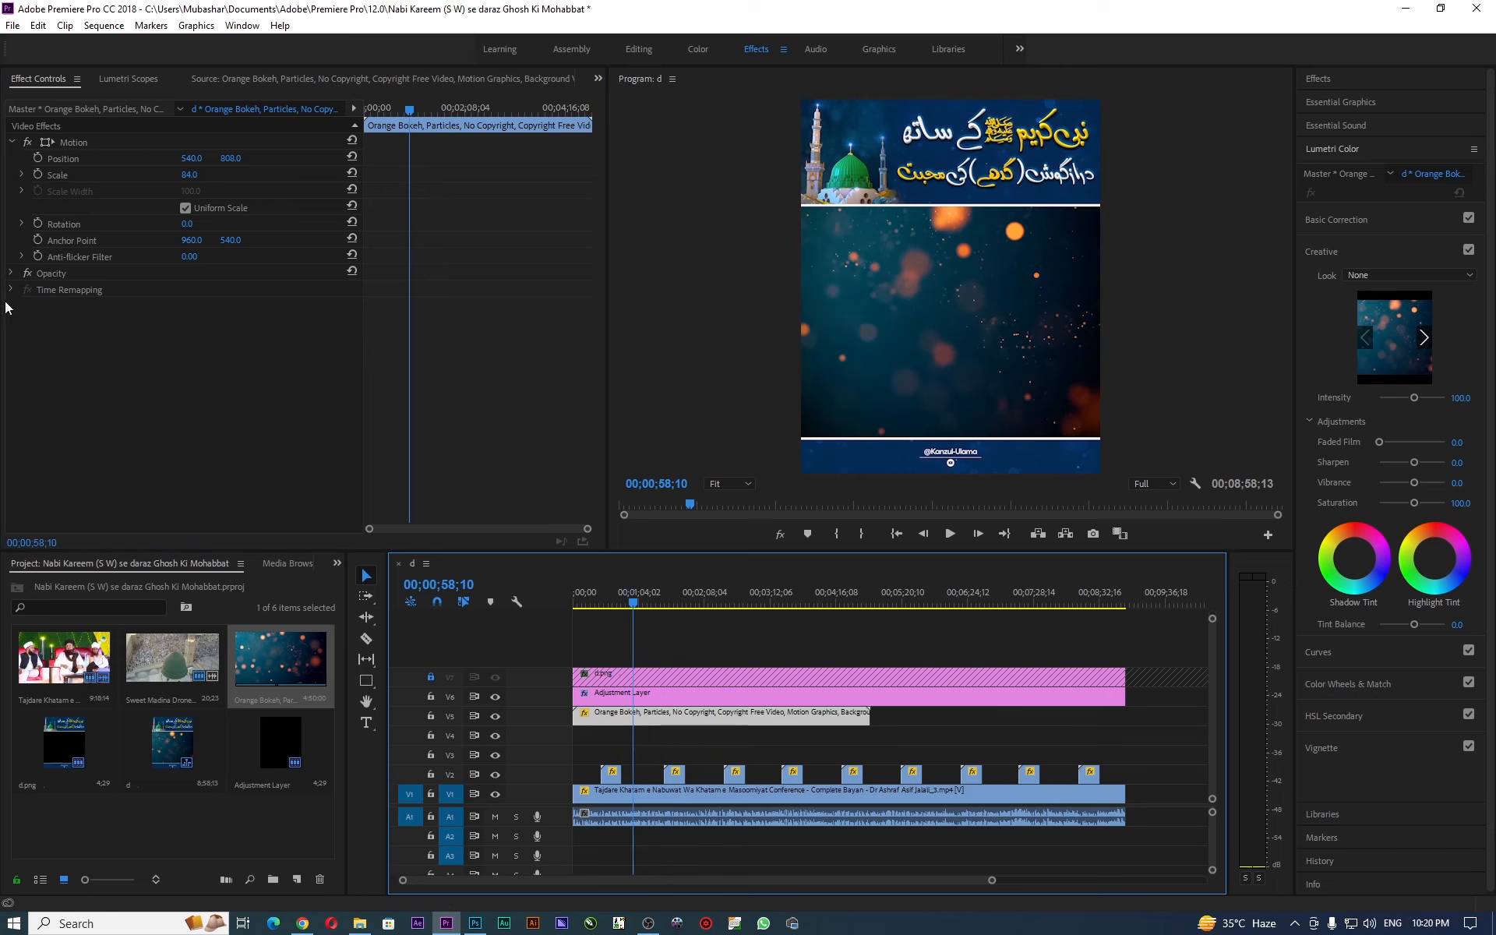
pyautogui.click(12, 274)
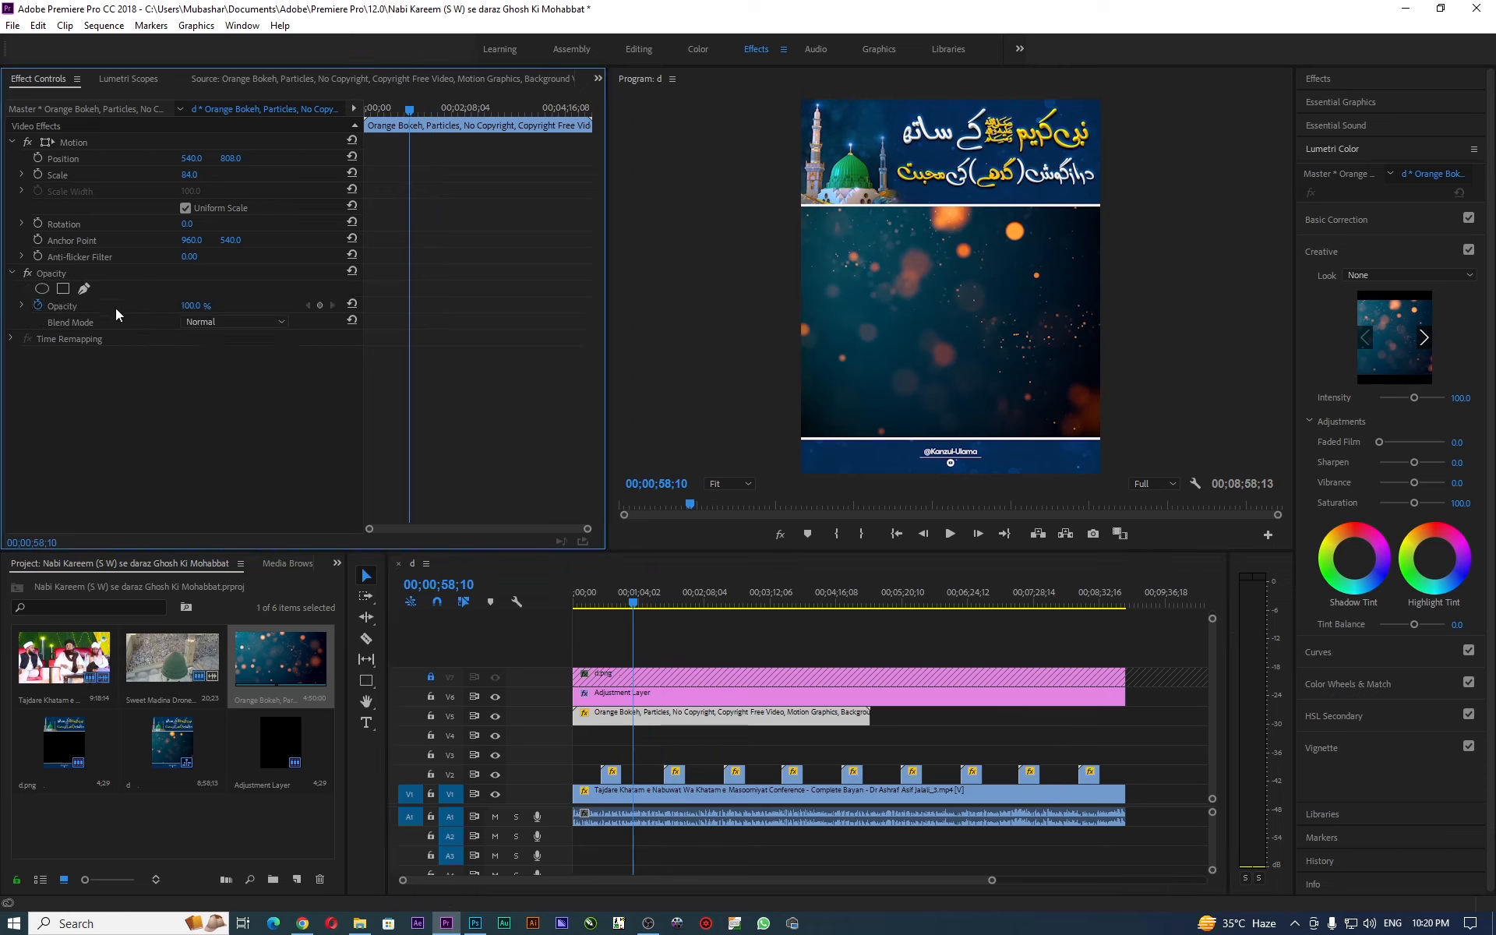
pyautogui.click(42, 289)
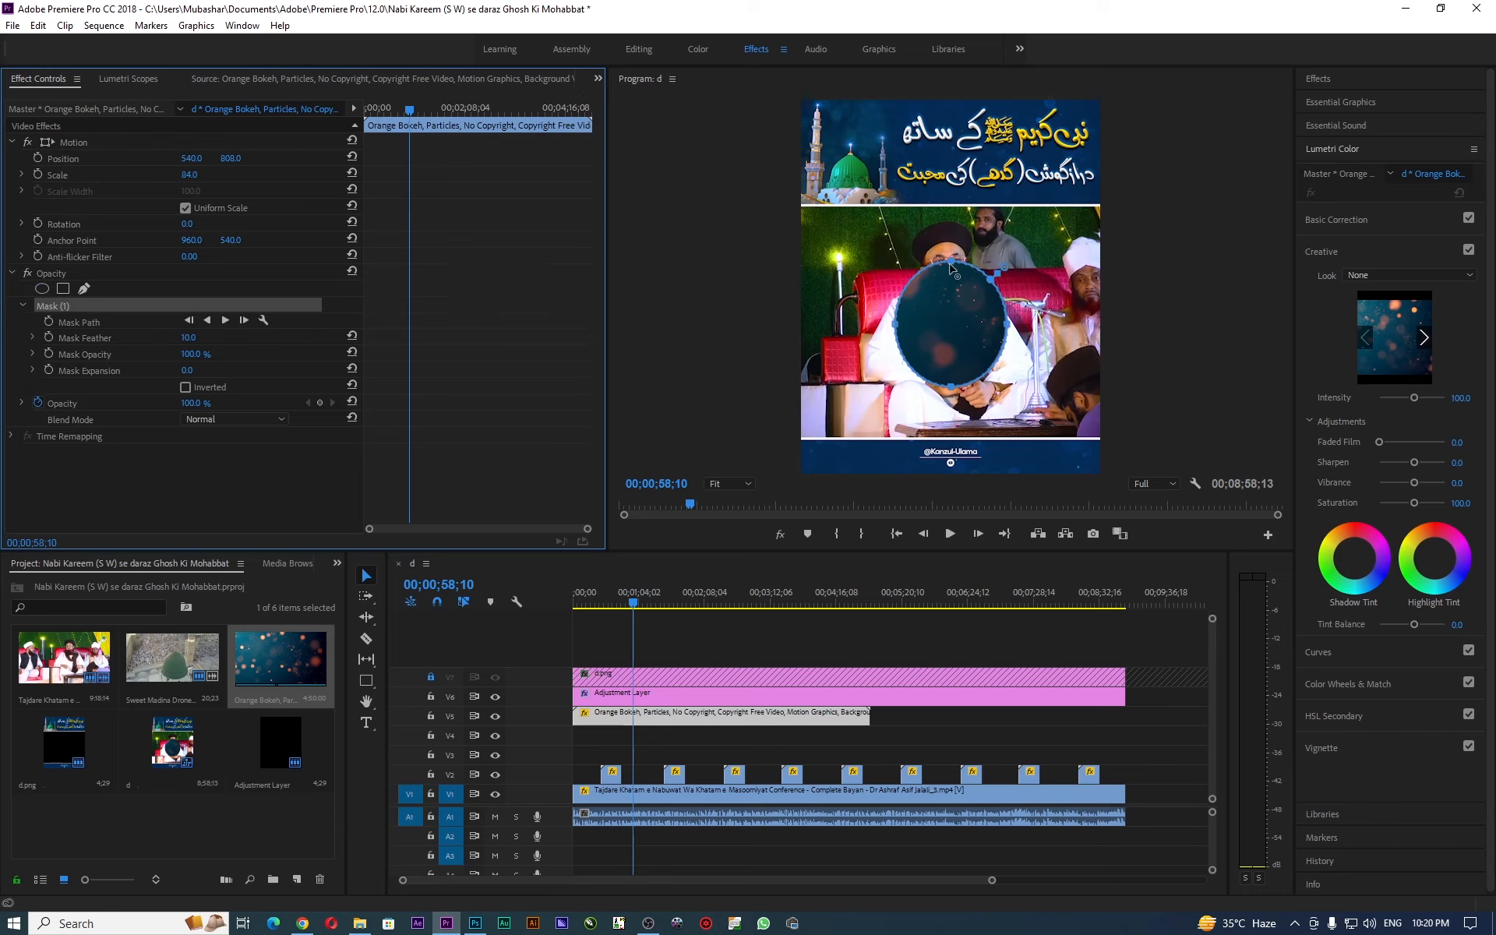
pyautogui.moveTo(952, 267); pyautogui.dragTo(949, 311)
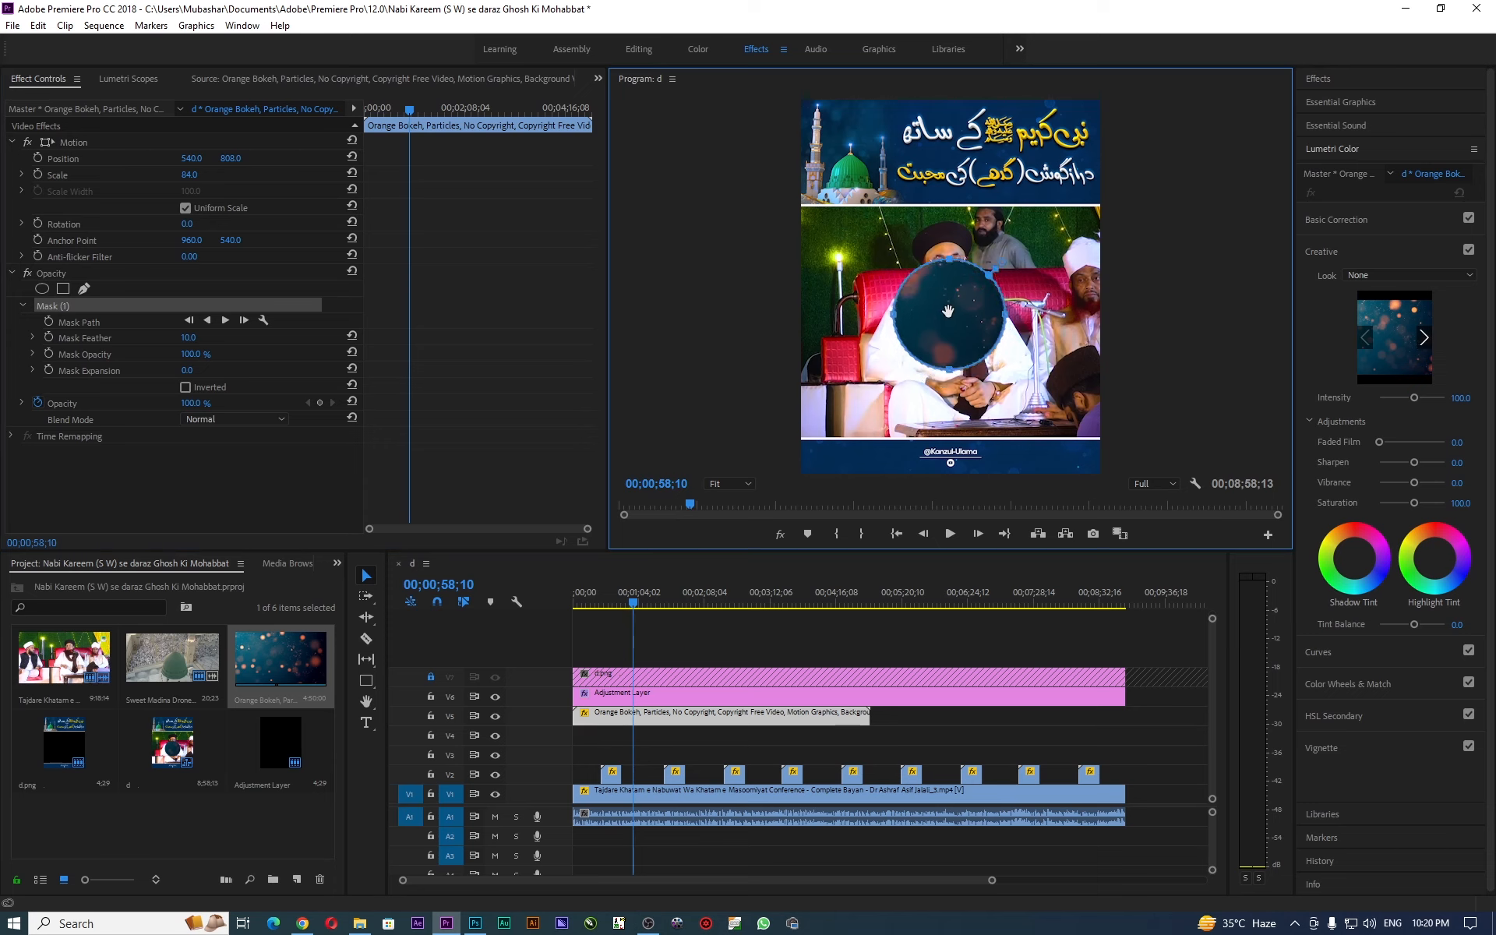
pyautogui.click(185, 387)
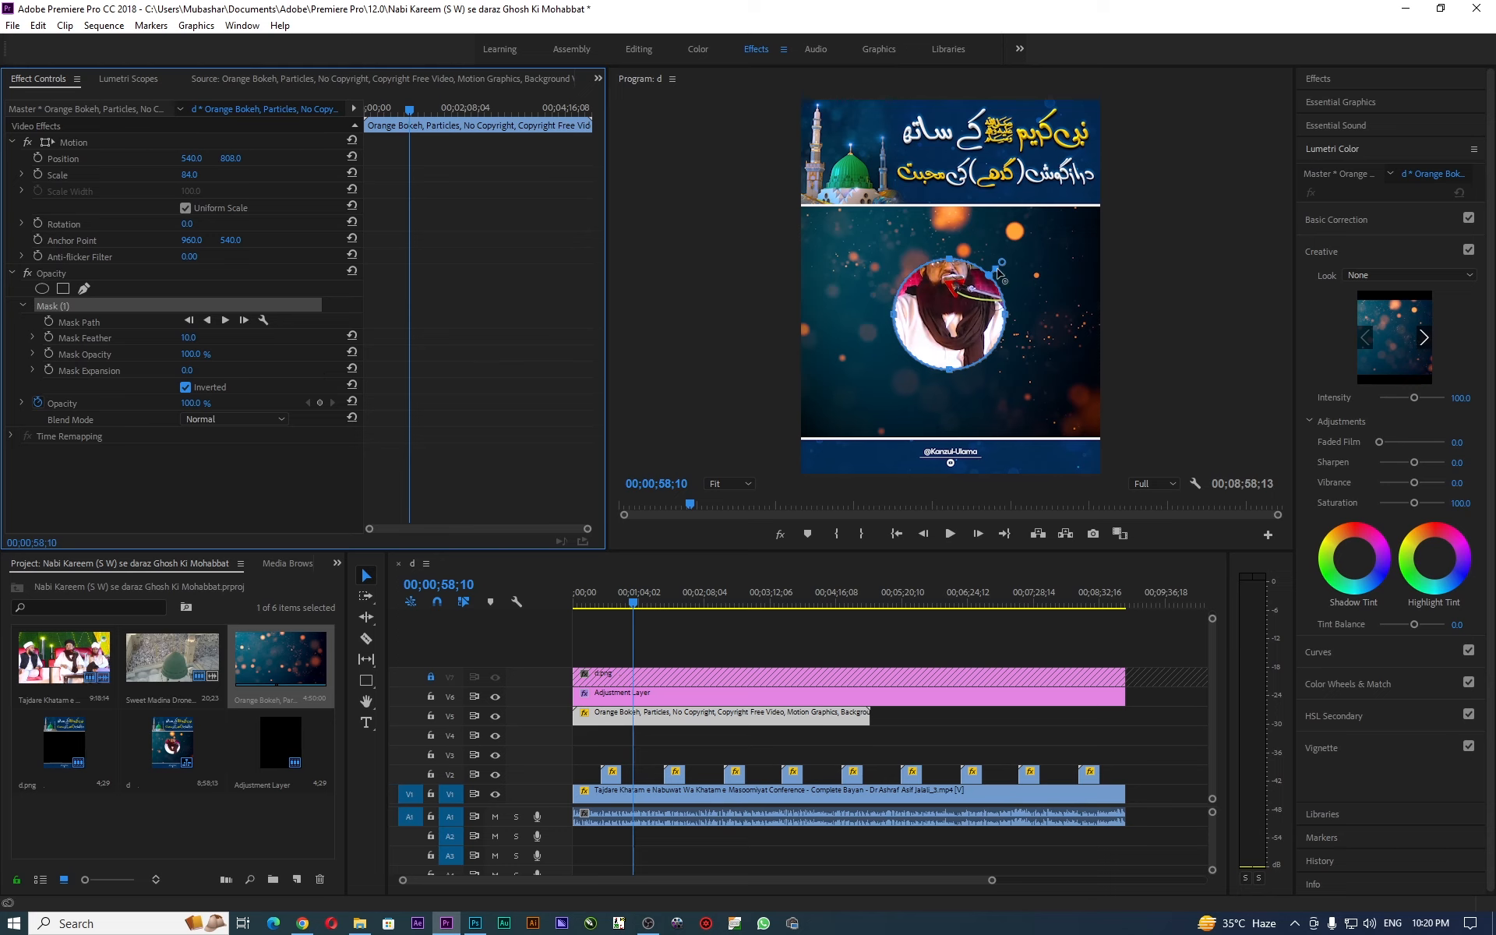
# Recentre the bokeh mask on the speaker with Mask Expansion 257.5 and Mask Feather 315.0.
pyautogui.moveTo(999, 272); pyautogui.dragTo(1039, 228)
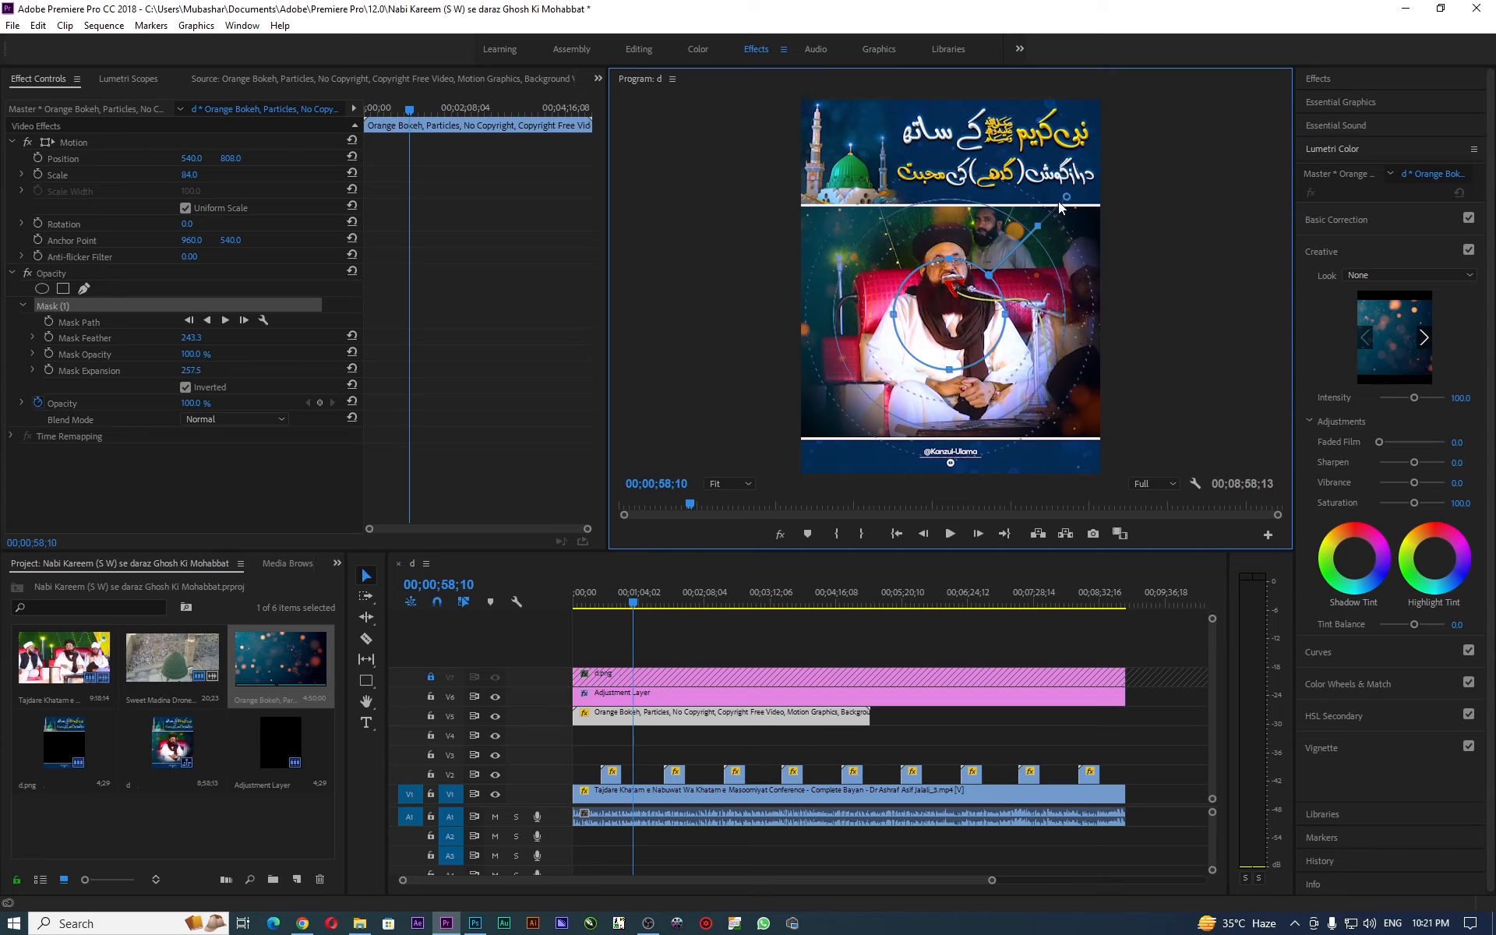
pyautogui.moveTo(1068, 201); pyautogui.dragTo(1061, 197)
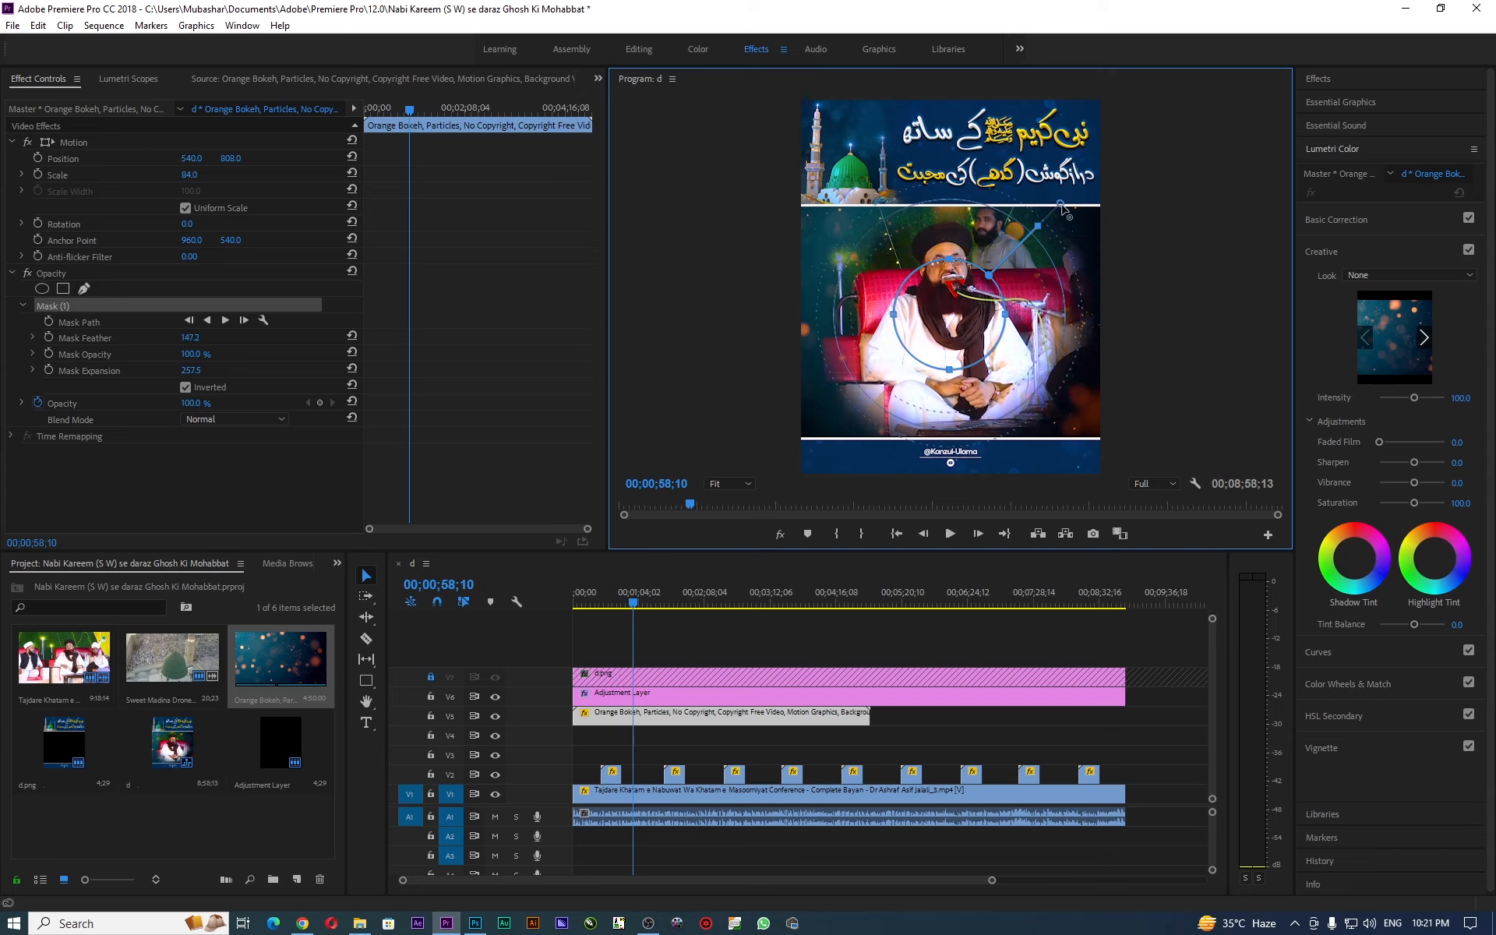
pyautogui.moveTo(947, 321); pyautogui.dragTo(949, 310)
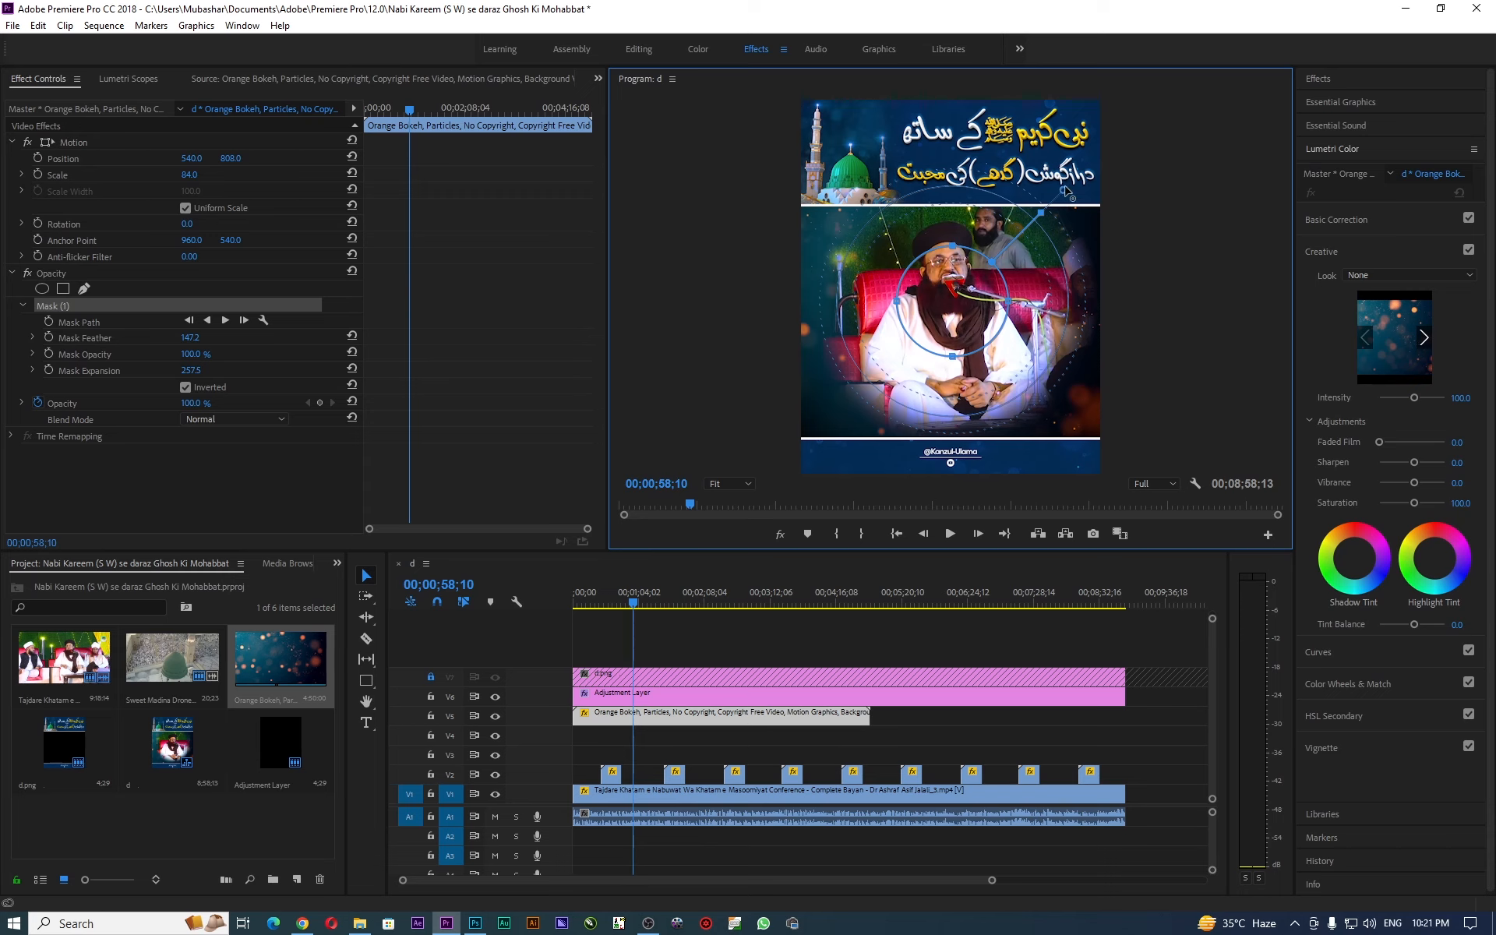
pyautogui.moveTo(1066, 190)
pyautogui.mouseDown()
pyautogui.moveTo(1078, 179)
pyautogui.moveTo(1076, 192)
pyautogui.mouseUp()
# Play the sequence's opening seconds to check the masked bokeh overlay around the speaker.
pyautogui.click(620, 609)
pyautogui.press('Home')
pyautogui.click(950, 534)
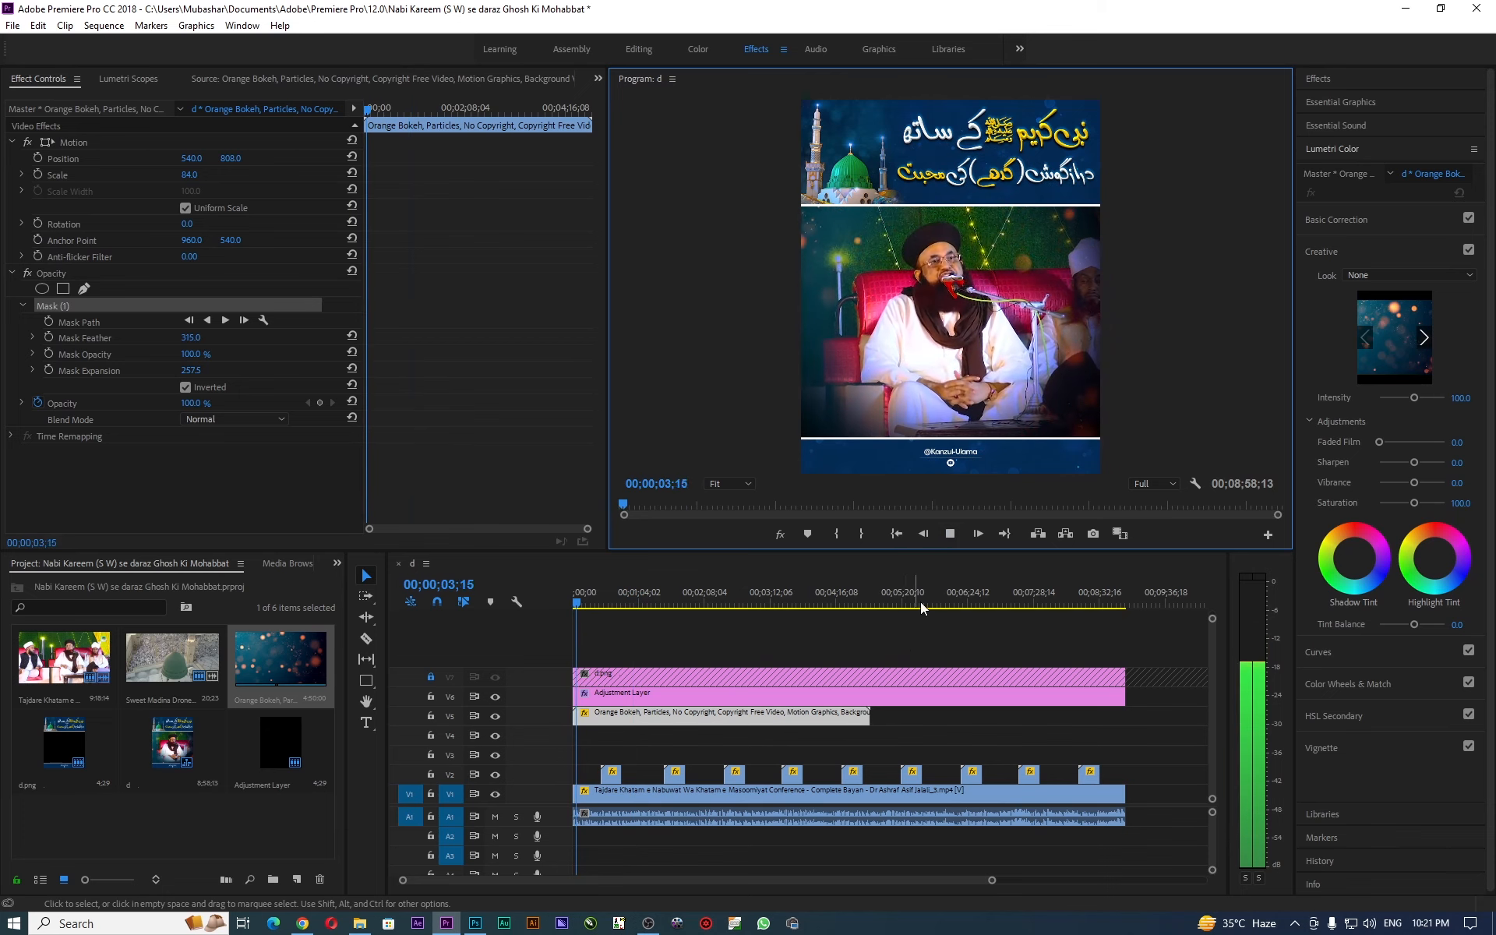
pyautogui.click(957, 537)
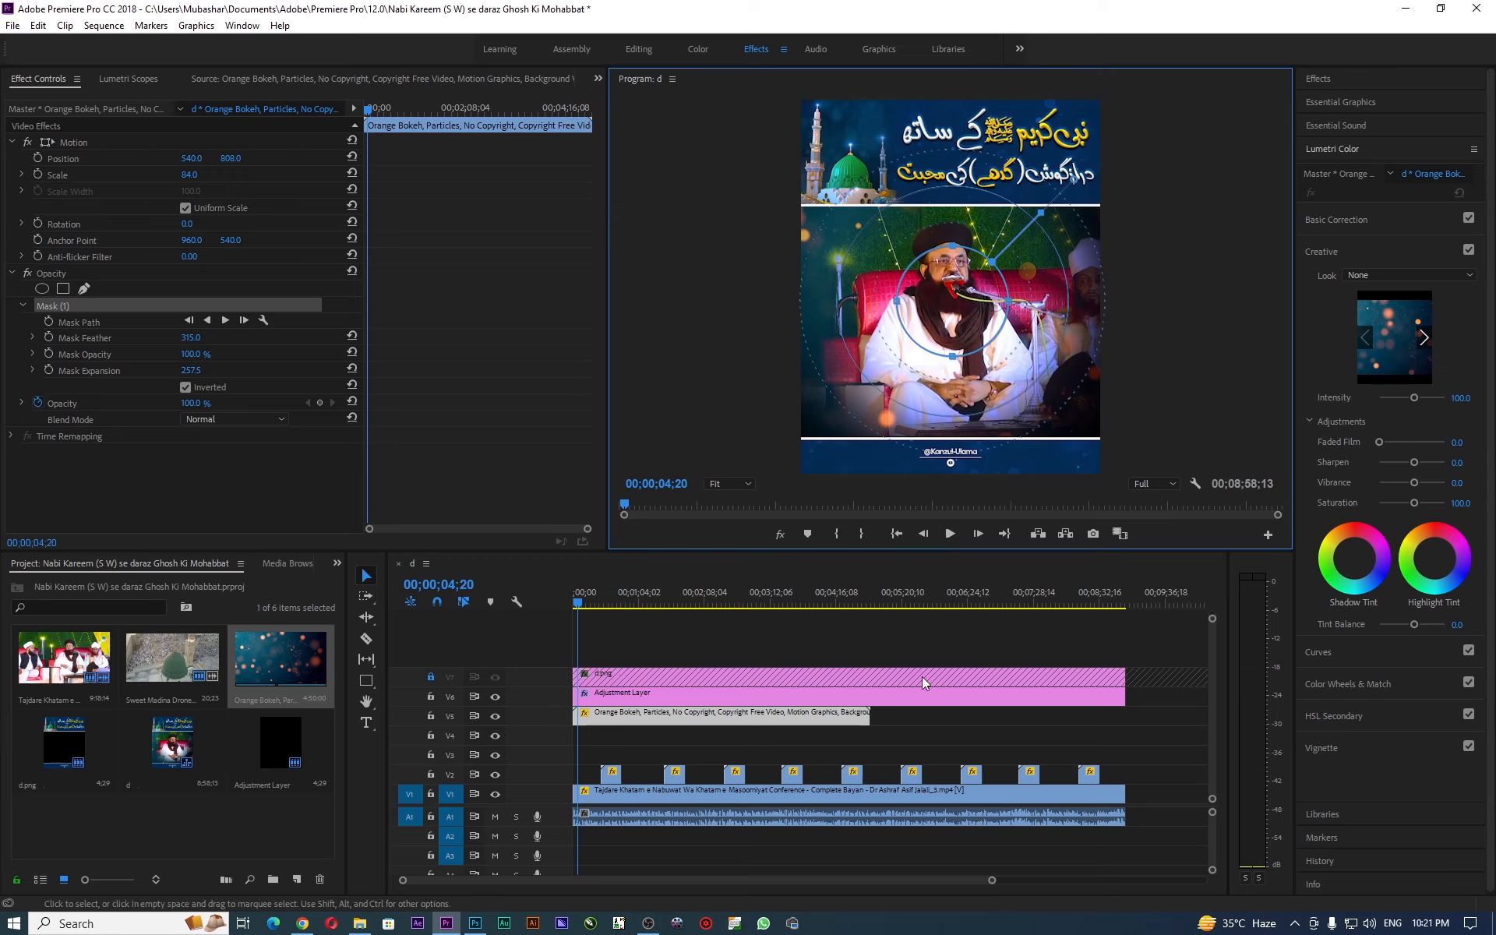
# Duplicate the masked bokeh clip on V5 so the overlay extends to the end of the sequence.
pyautogui.click(851, 642)
pyautogui.moveTo(747, 714); pyautogui.dragTo(997, 714)
# Scrub through the sequence to check the bokeh overlay and play the drone insert from 00;02;39;06.
pyautogui.press('Home')
pyautogui.moveTo(808, 603); pyautogui.dragTo(874, 653)
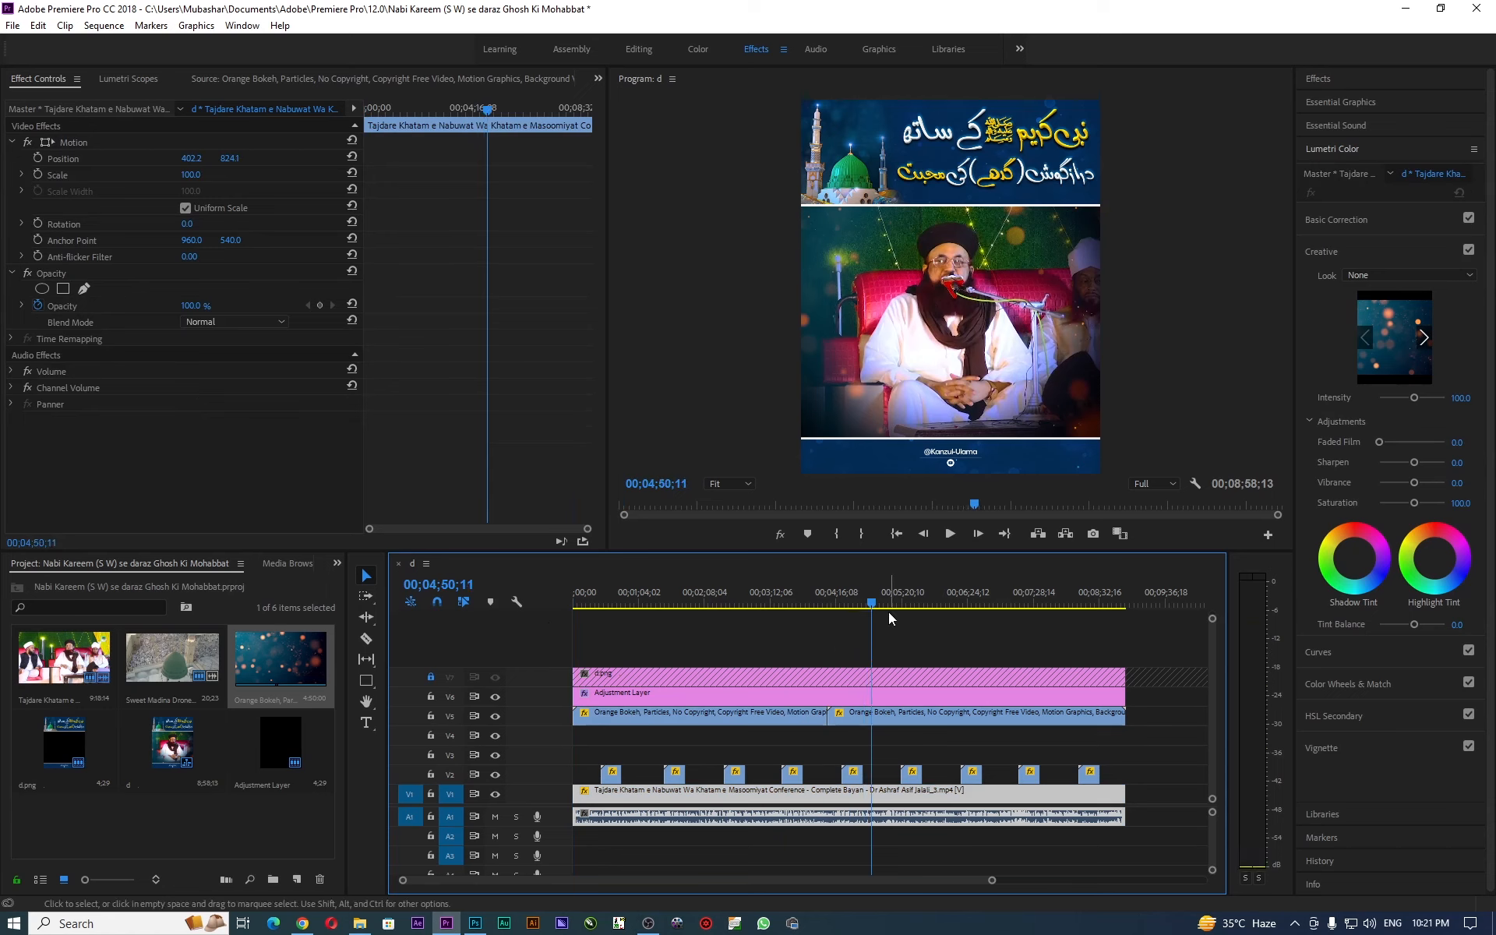
pyautogui.moveTo(885, 606); pyautogui.dragTo(738, 610)
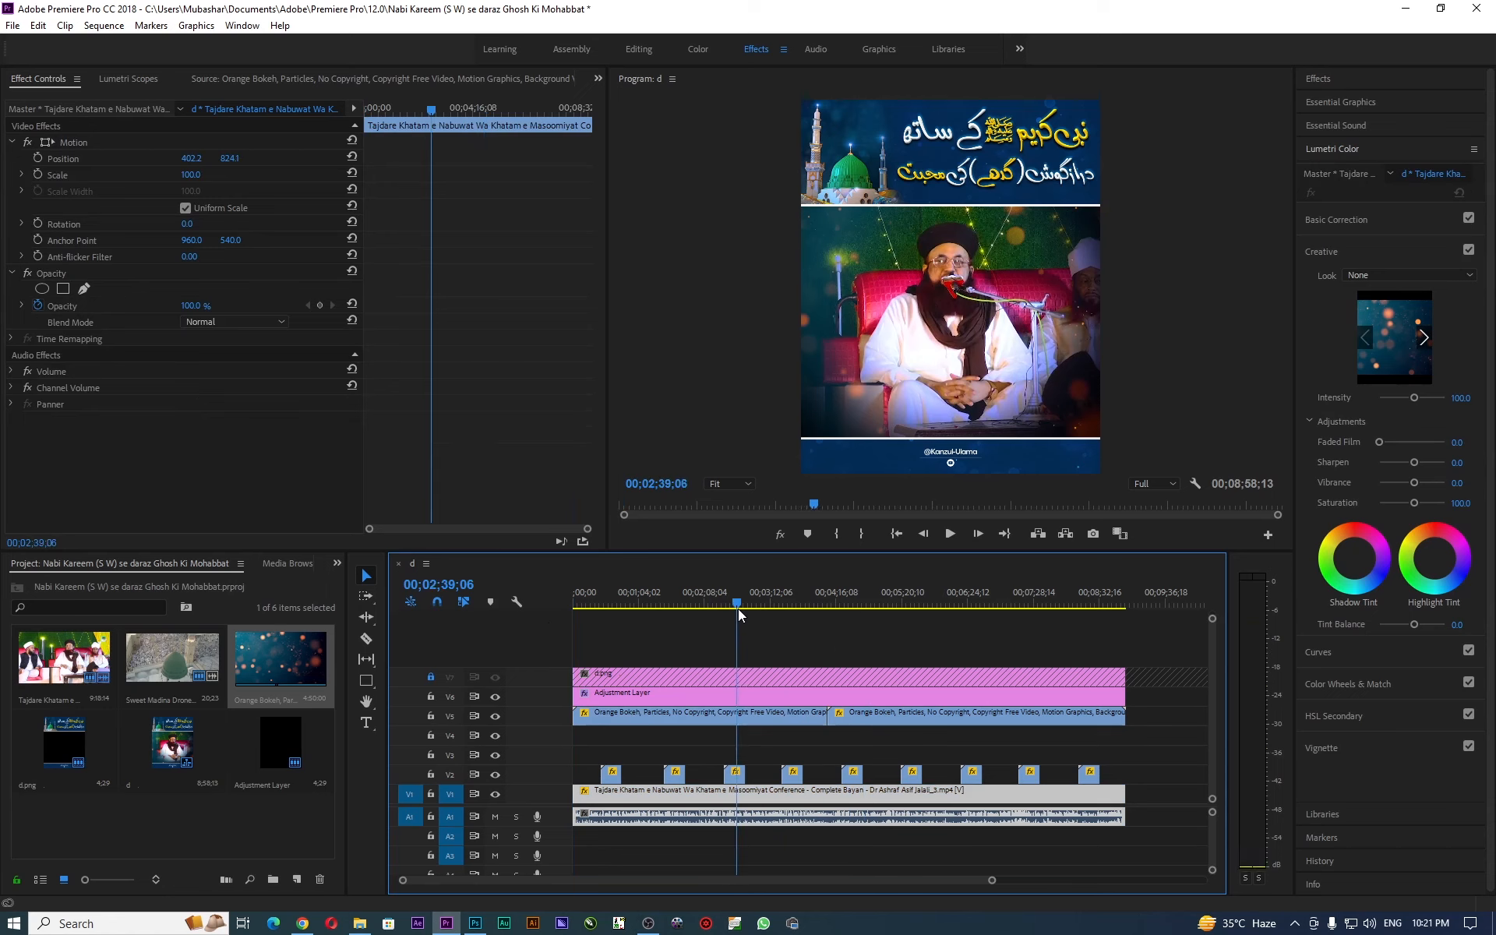
pyautogui.click(942, 535)
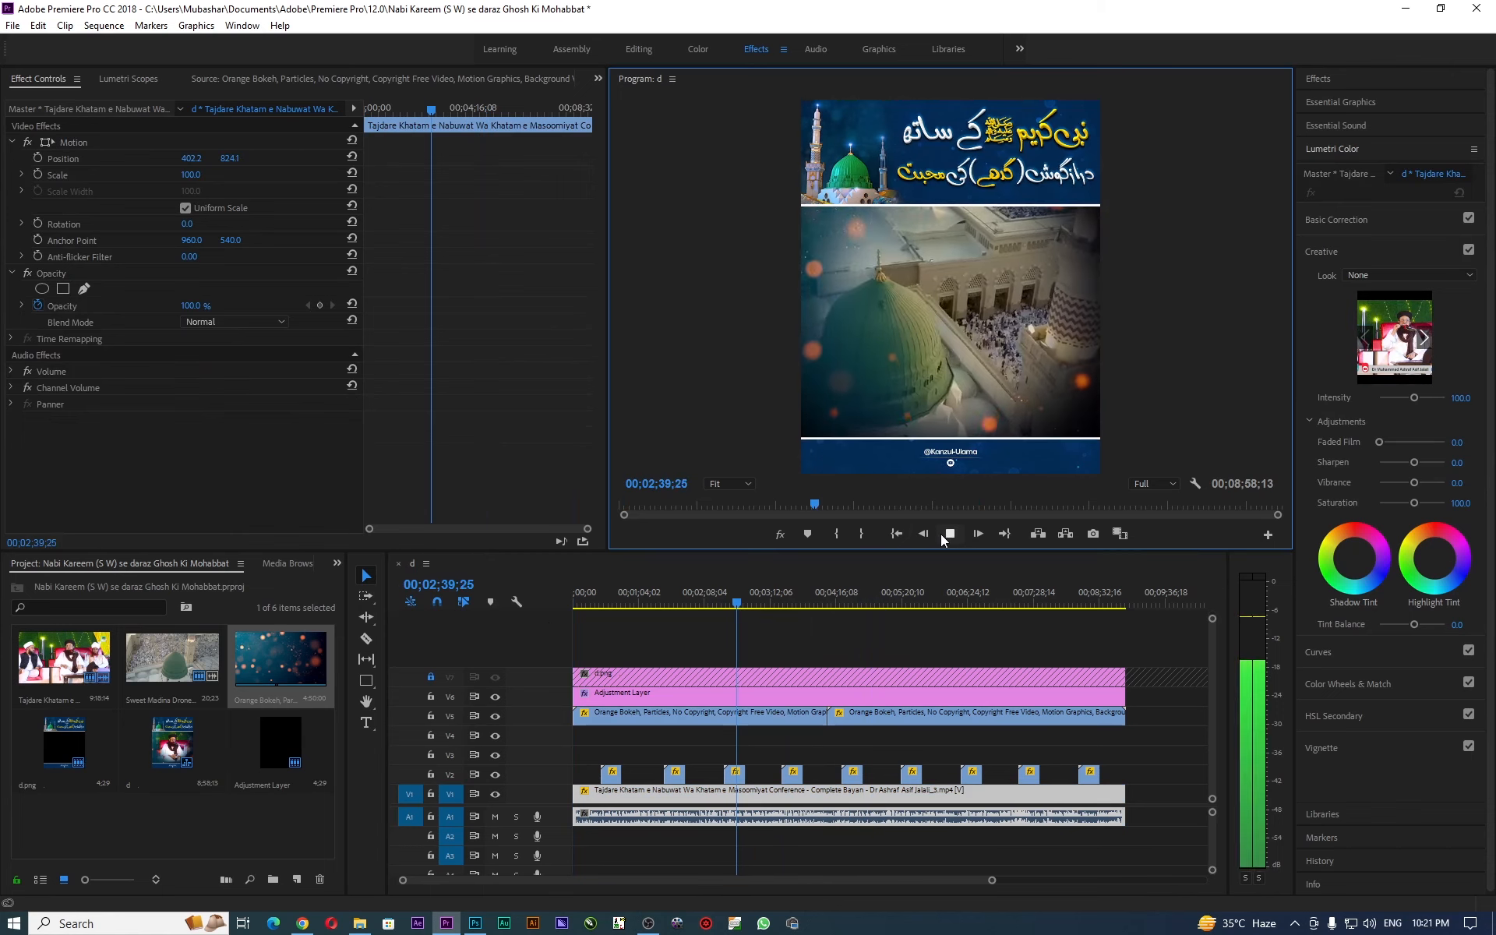
pyautogui.click(941, 535)
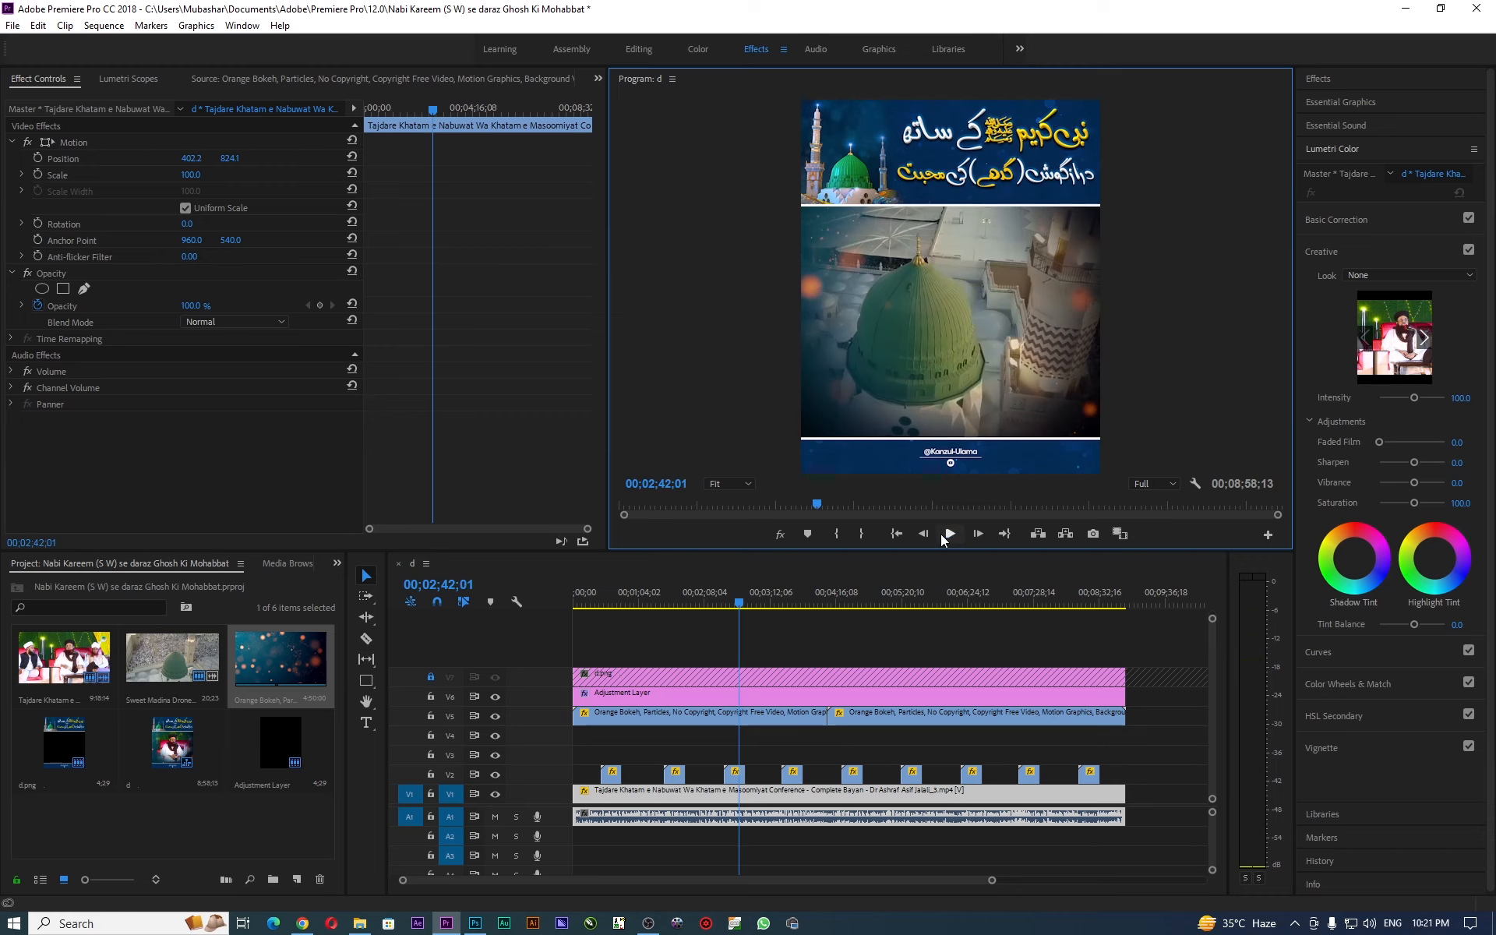
# Import the Kanzul Photoshop file from the Desktop as Individual Layers, with only the Kanzul Ulama layer included.
pyautogui.doubleClick(254, 818)
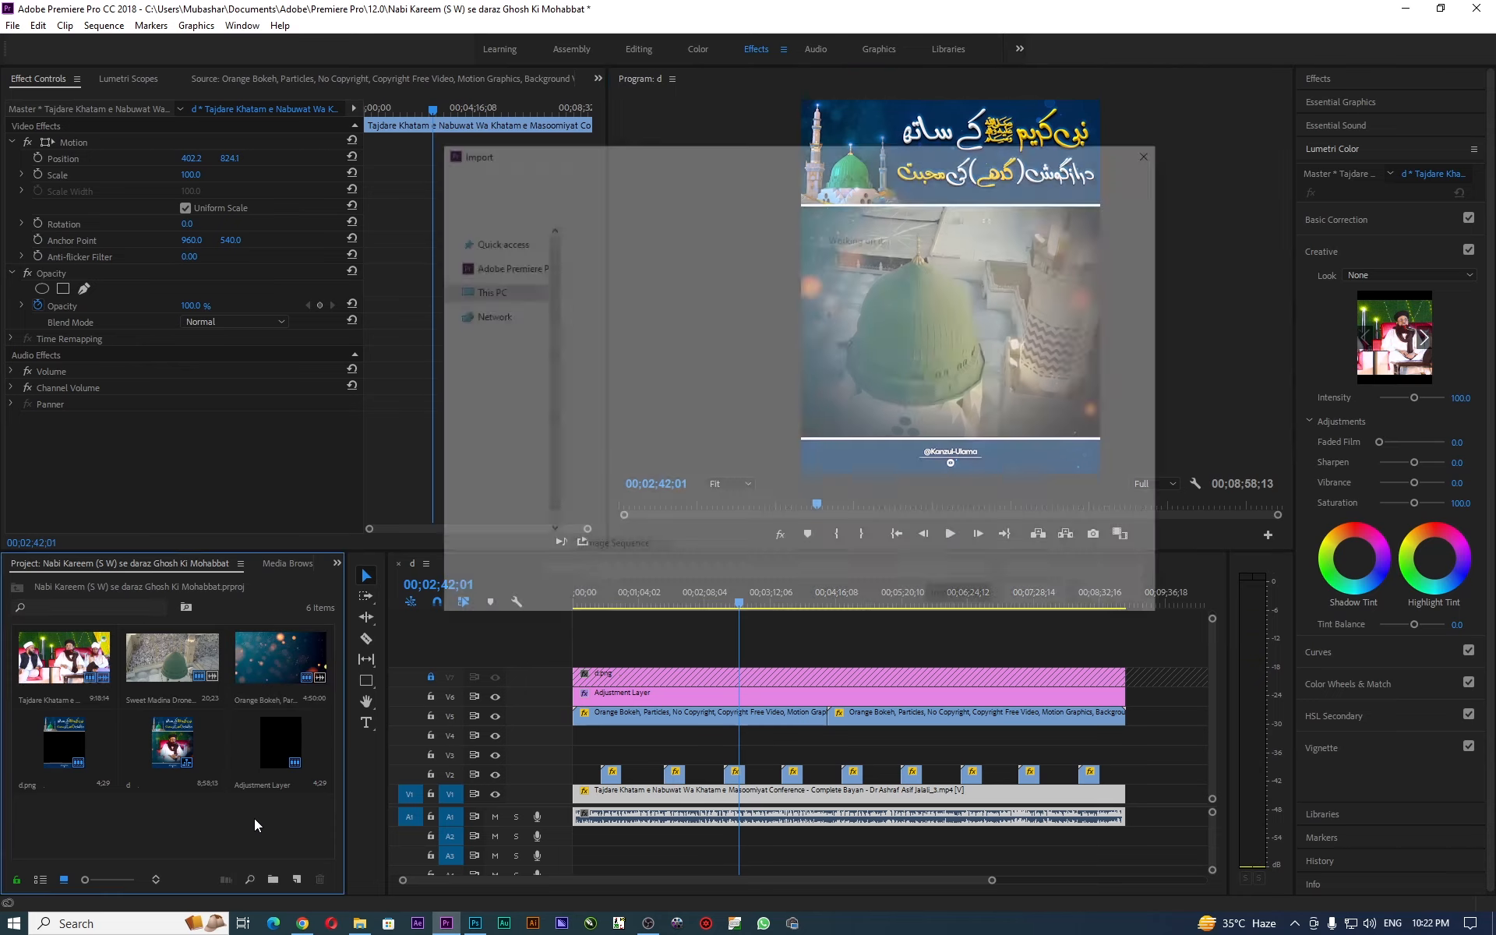
pyautogui.click(706, 290)
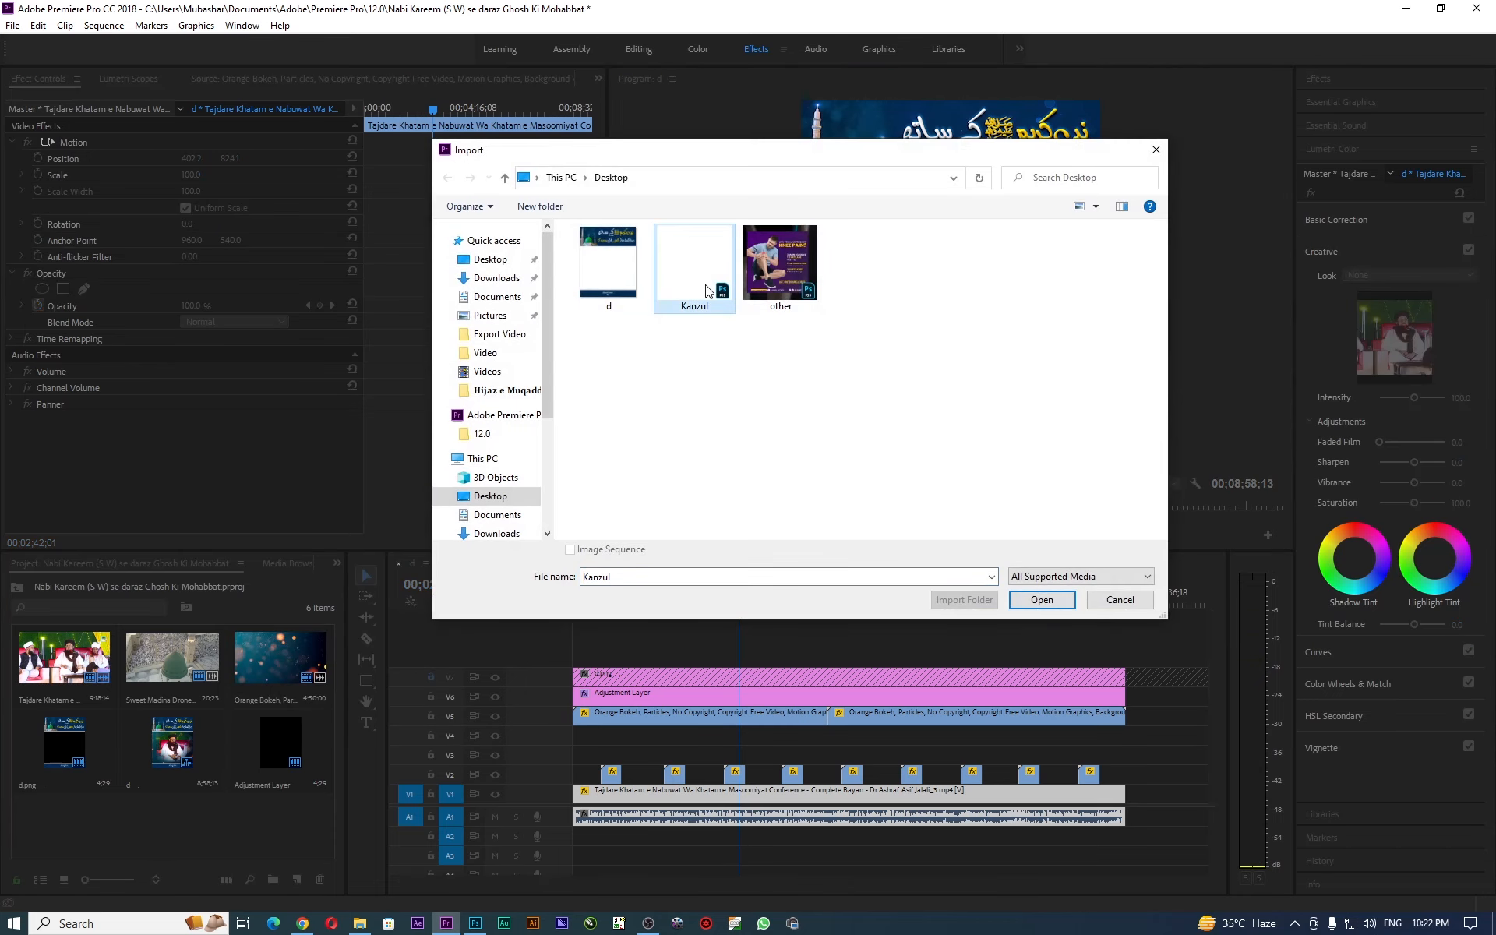
pyautogui.click(1032, 605)
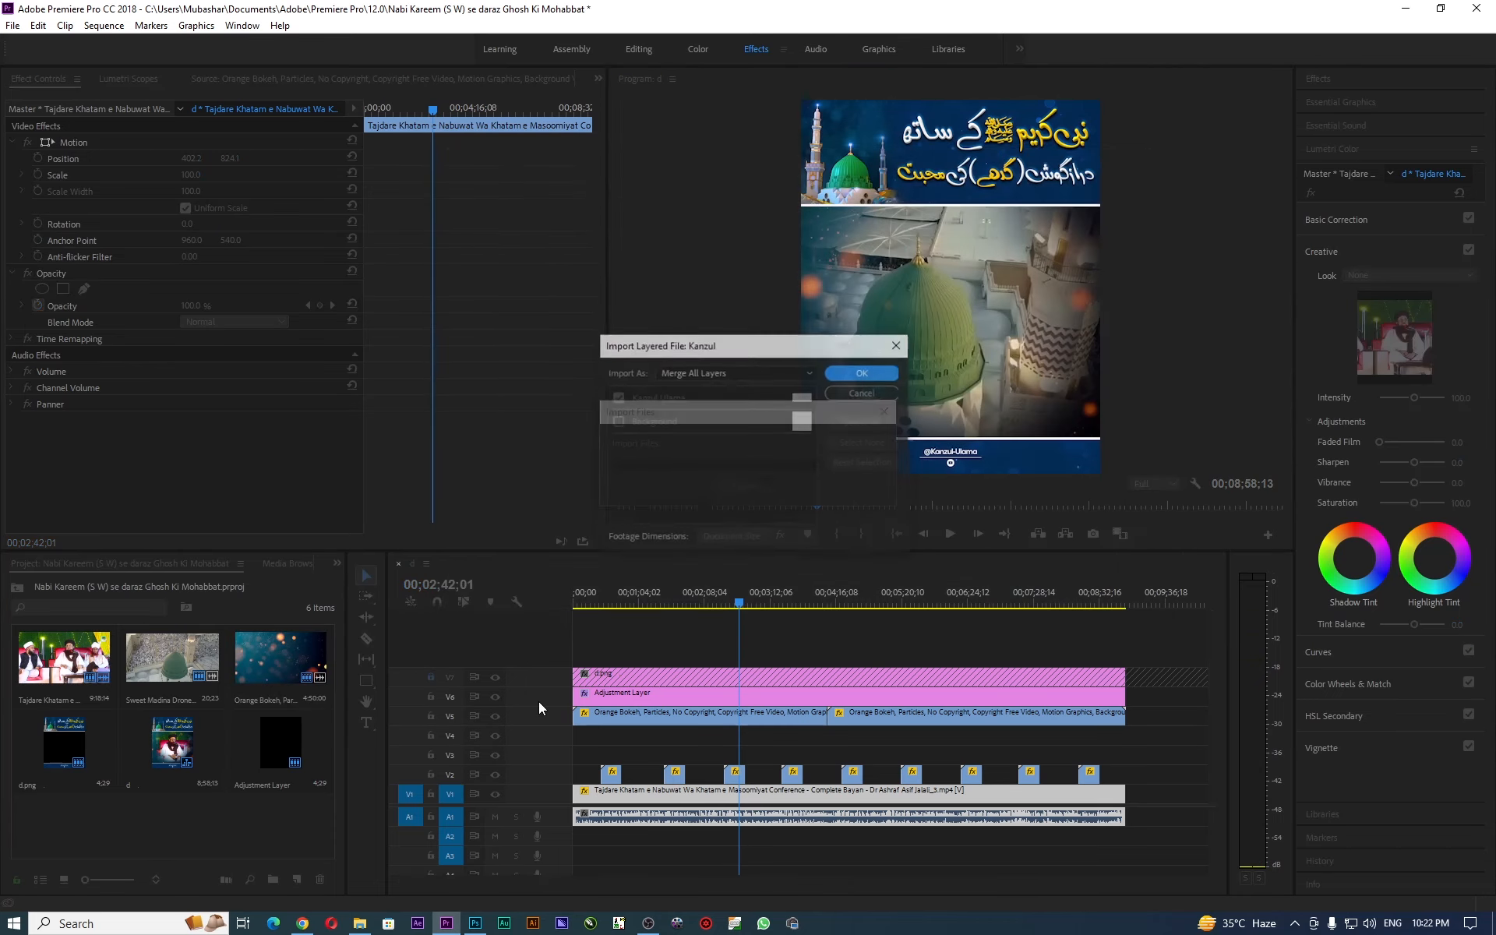
pyautogui.click(724, 374)
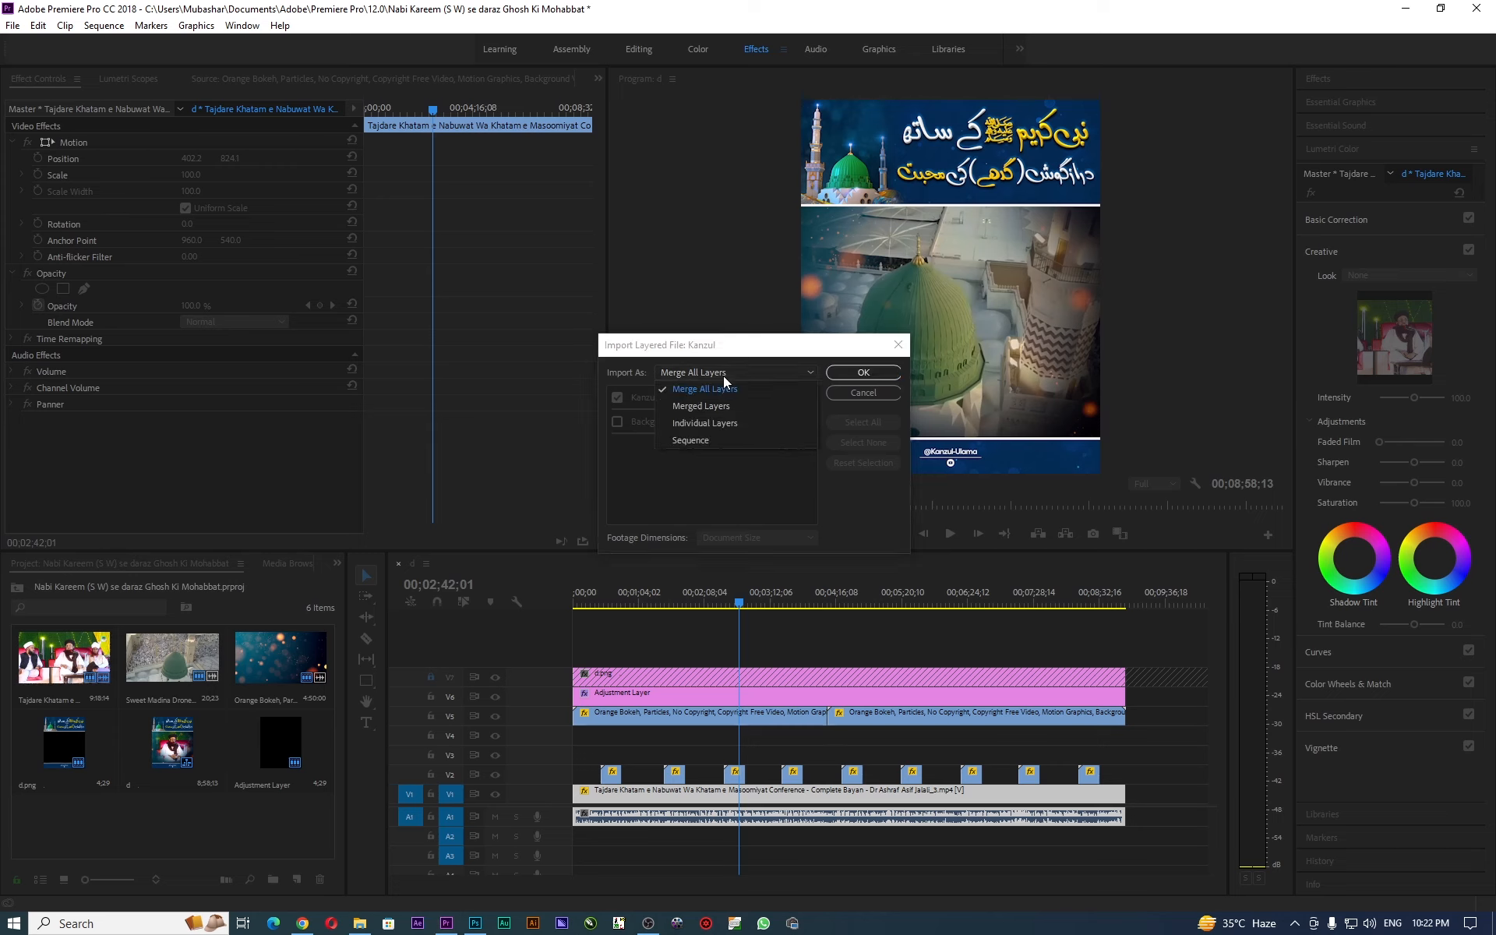
pyautogui.click(737, 424)
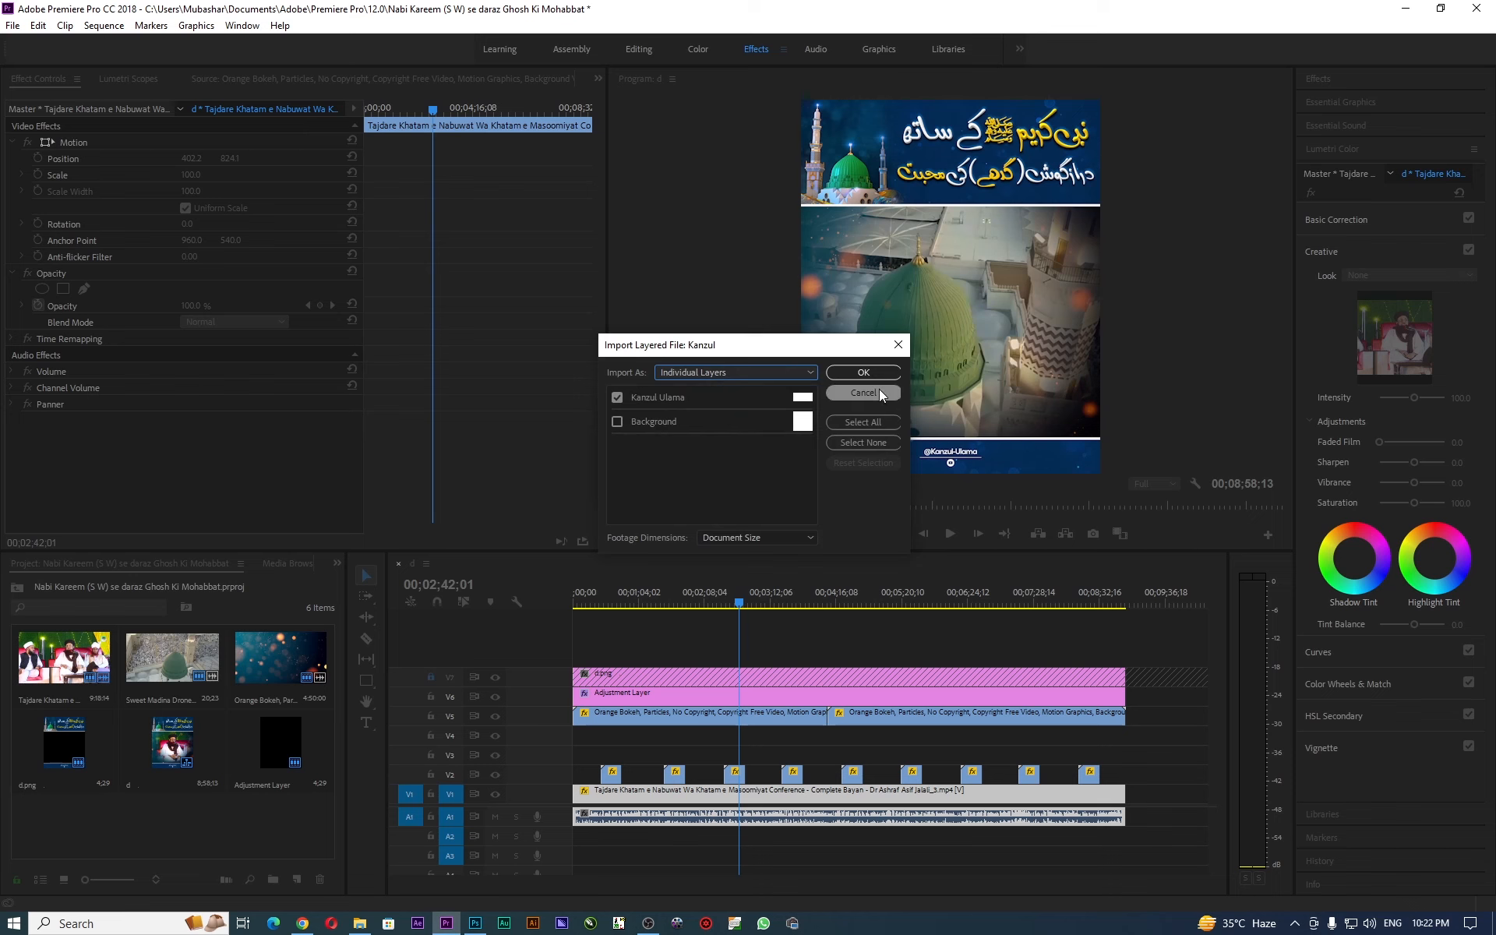
pyautogui.click(860, 373)
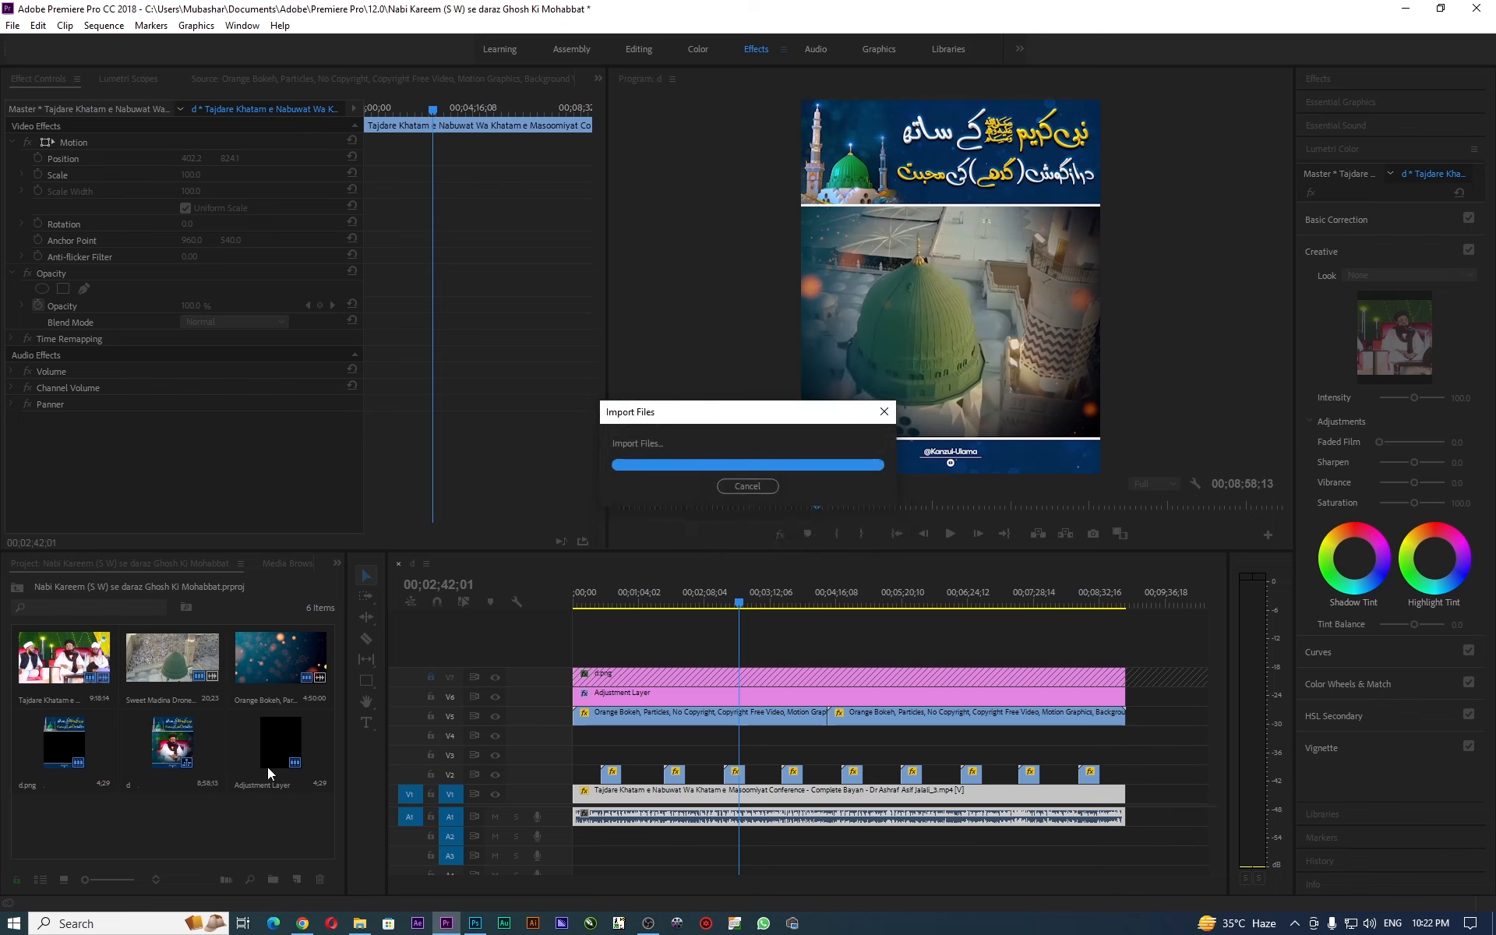
# Place the Kanzul Ulama logo on V8 across the whole sequence, with Scale 59.0 and Position 353.0, 675.0.
pyautogui.moveTo(62, 811); pyautogui.dragTo(638, 678)
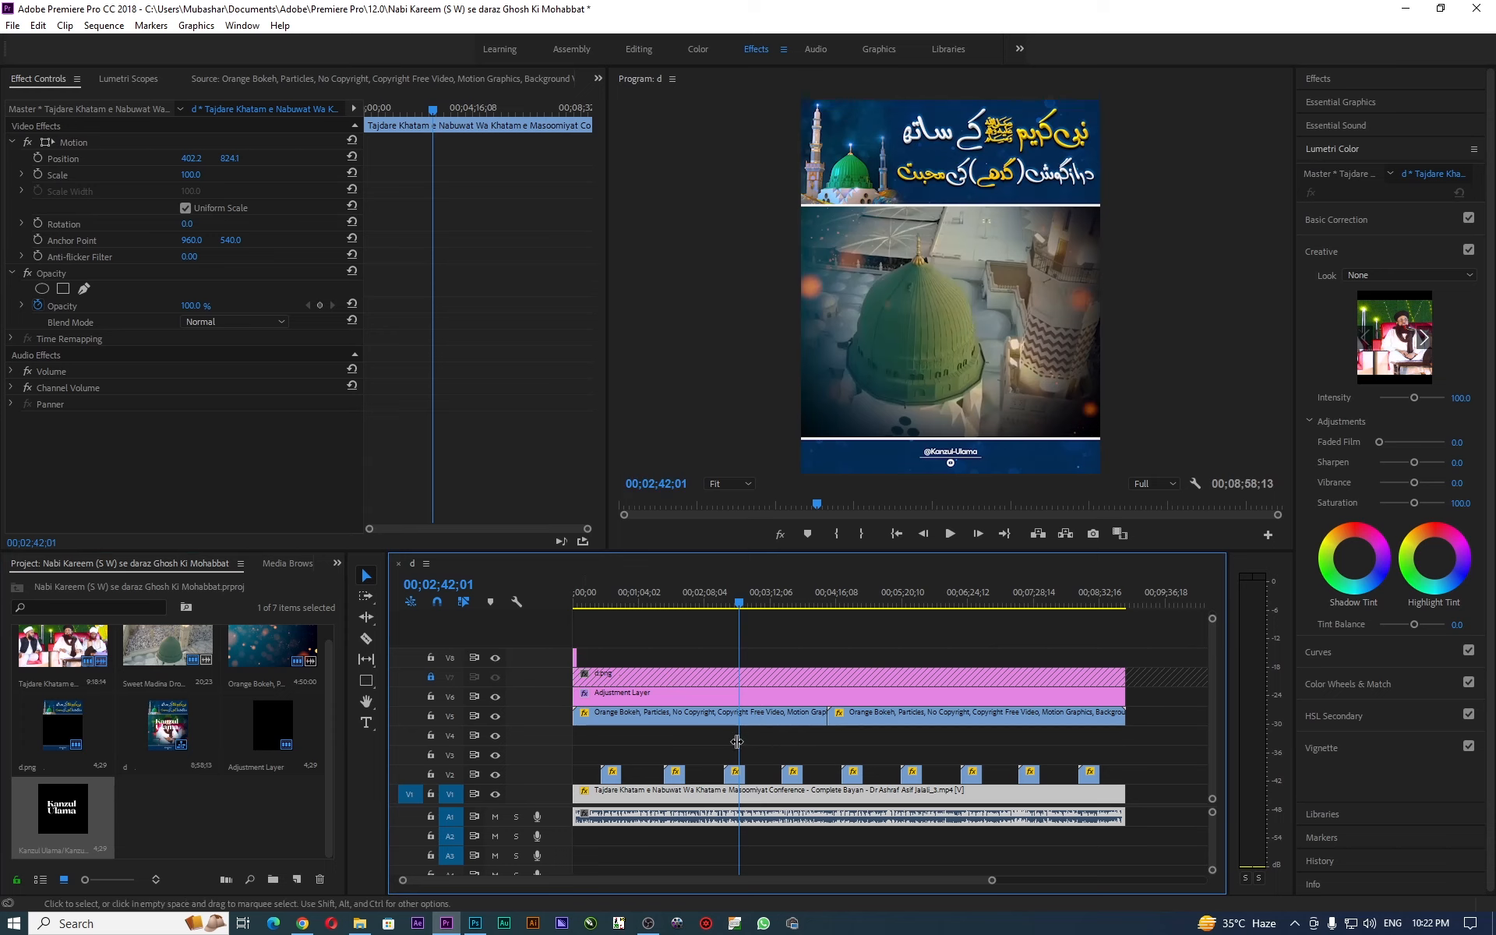
pyautogui.click(574, 655)
pyautogui.moveTo(582, 653); pyautogui.dragTo(612, 737)
pyautogui.moveTo(611, 602); pyautogui.dragTo(602, 603)
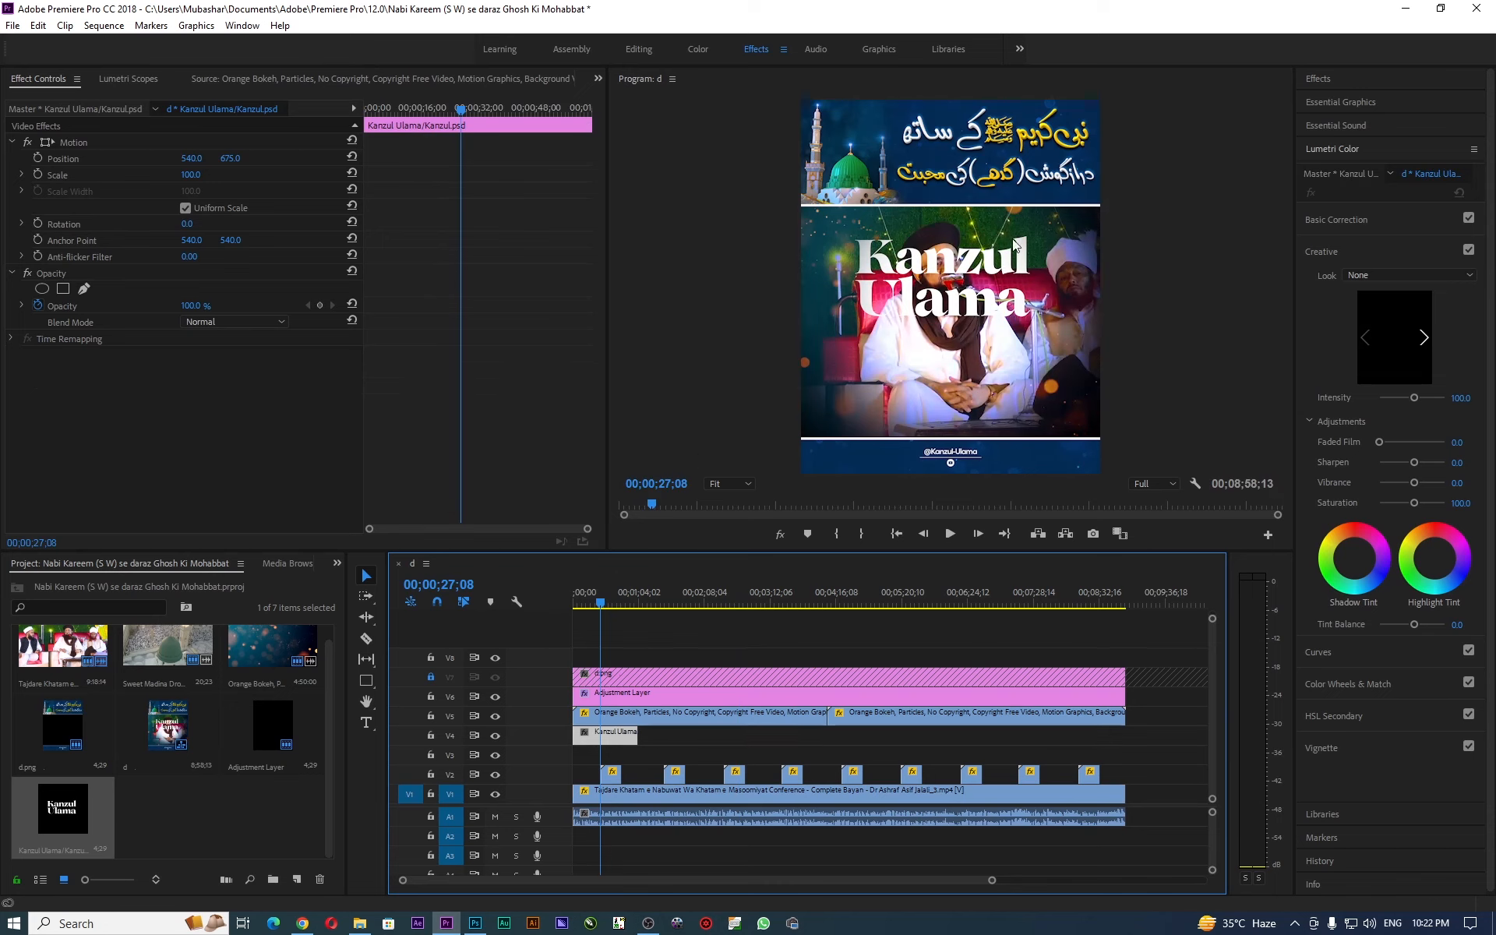
pyautogui.moveTo(191, 174); pyautogui.dragTo(45, 159)
pyautogui.moveTo(606, 735); pyautogui.dragTo(1125, 664)
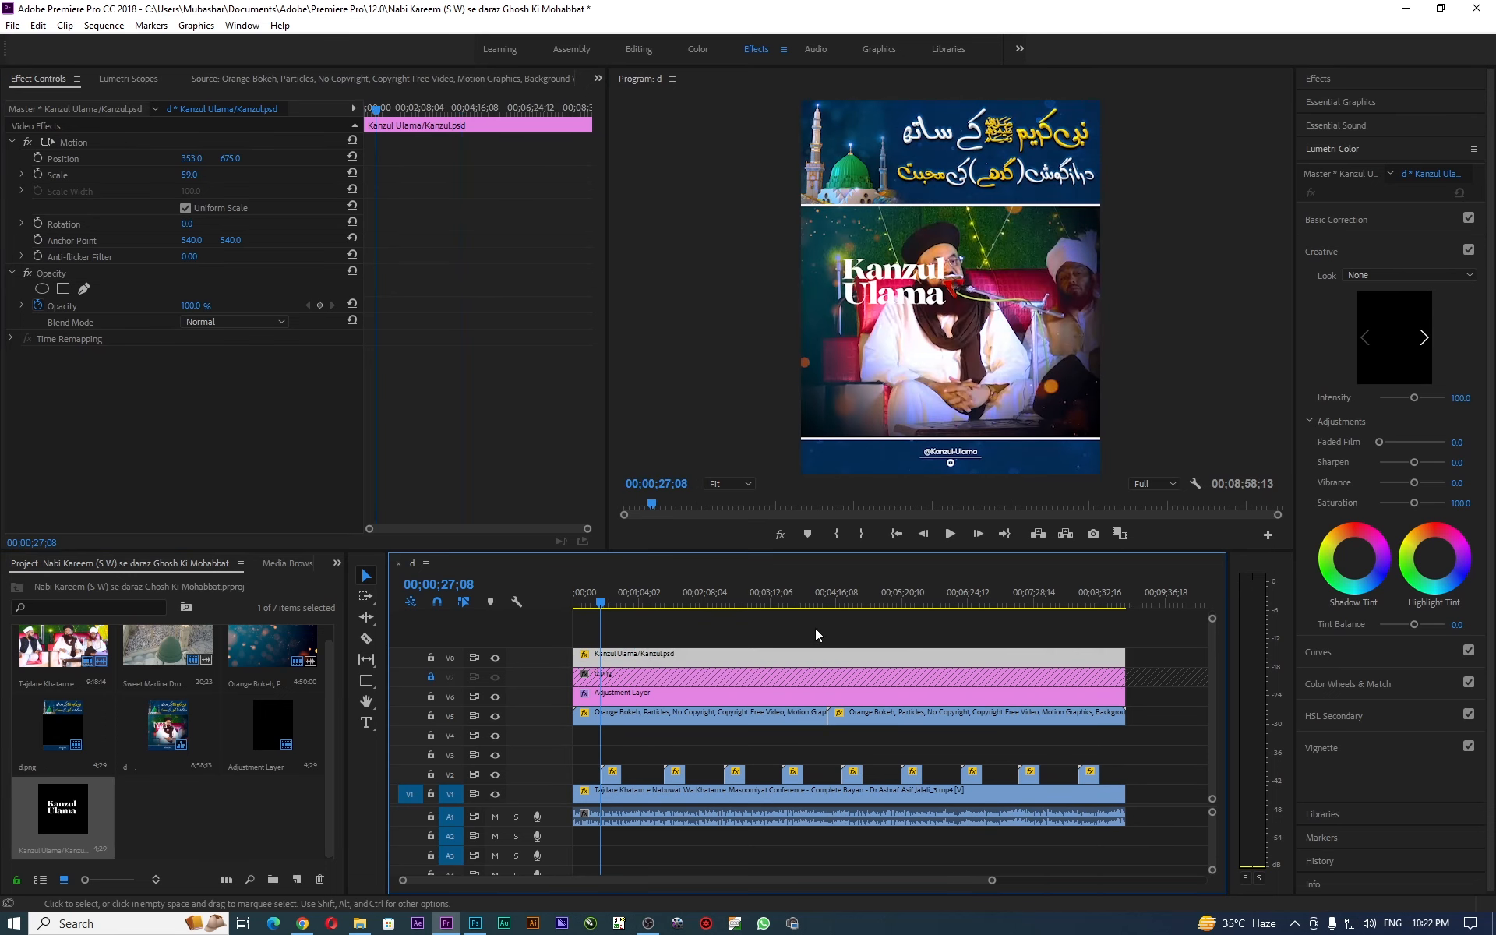
# Shrink the Kanzul Ulama logo to Scale 20.0 and tuck it into the footage's upper corner at Position 97.0, 459.0.
pyautogui.moveTo(187, 176); pyautogui.dragTo(16, 164)
pyautogui.moveTo(230, 159); pyautogui.dragTo(186, 159)
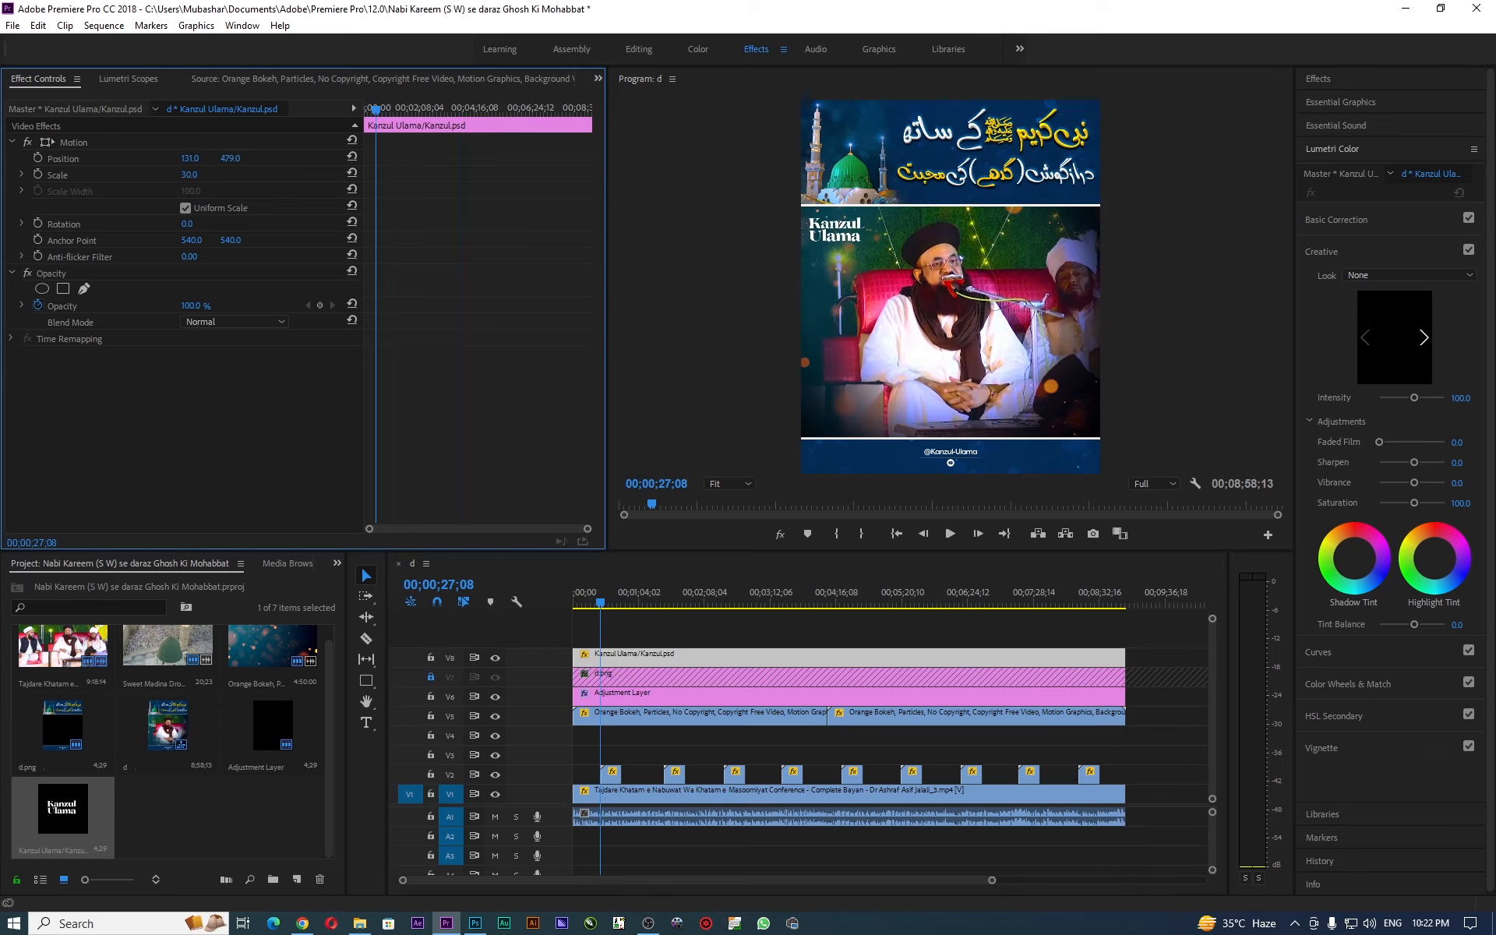
pyautogui.click(199, 172)
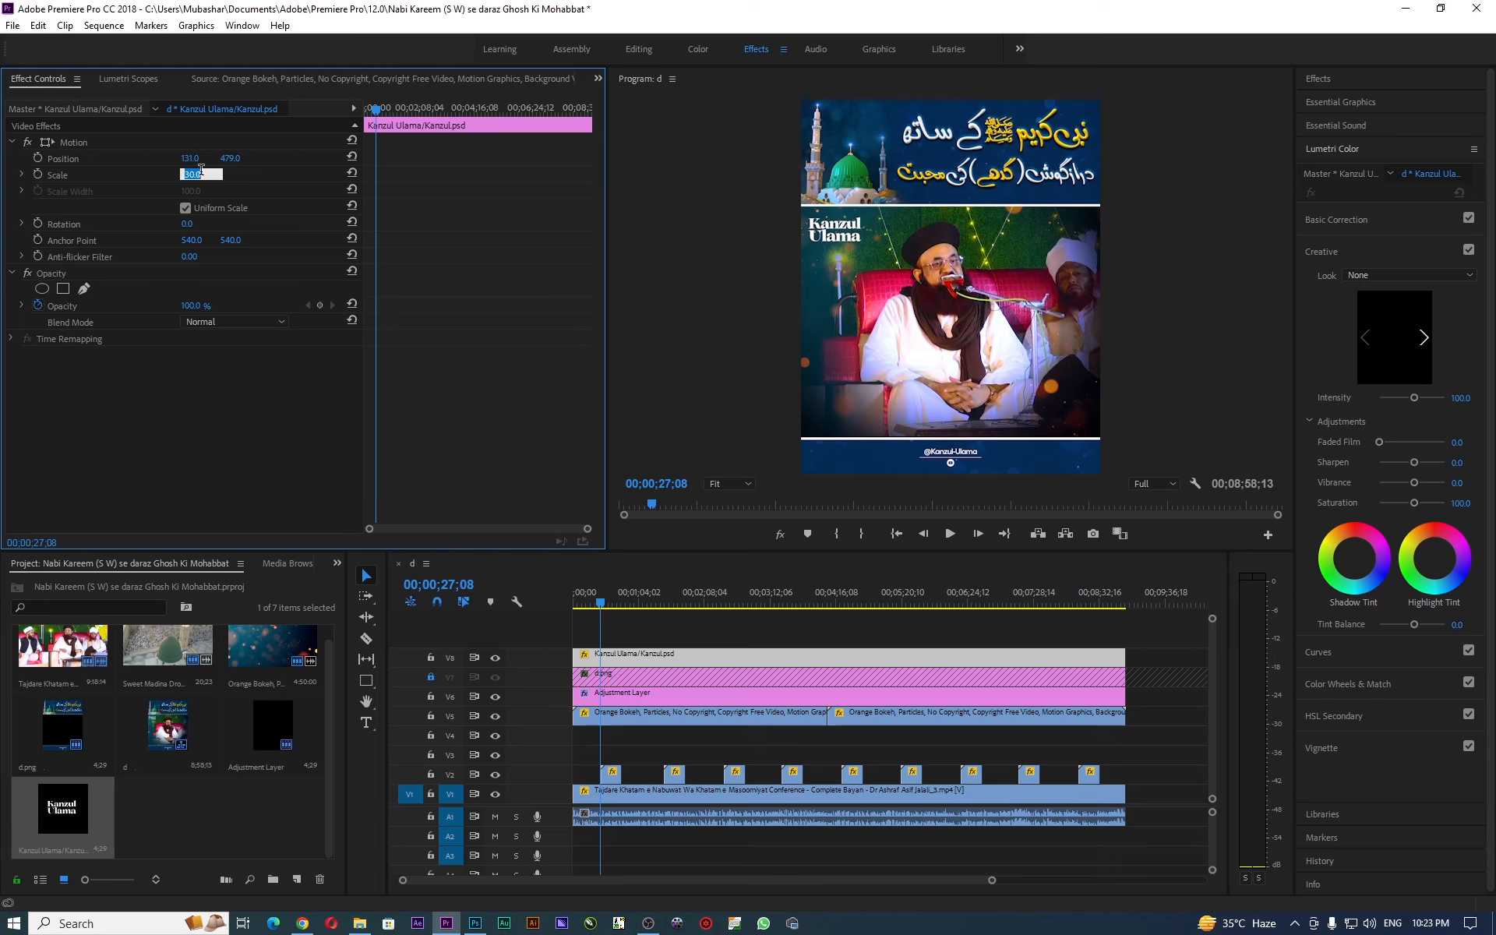
pyautogui.write('20')
pyautogui.press('Return')
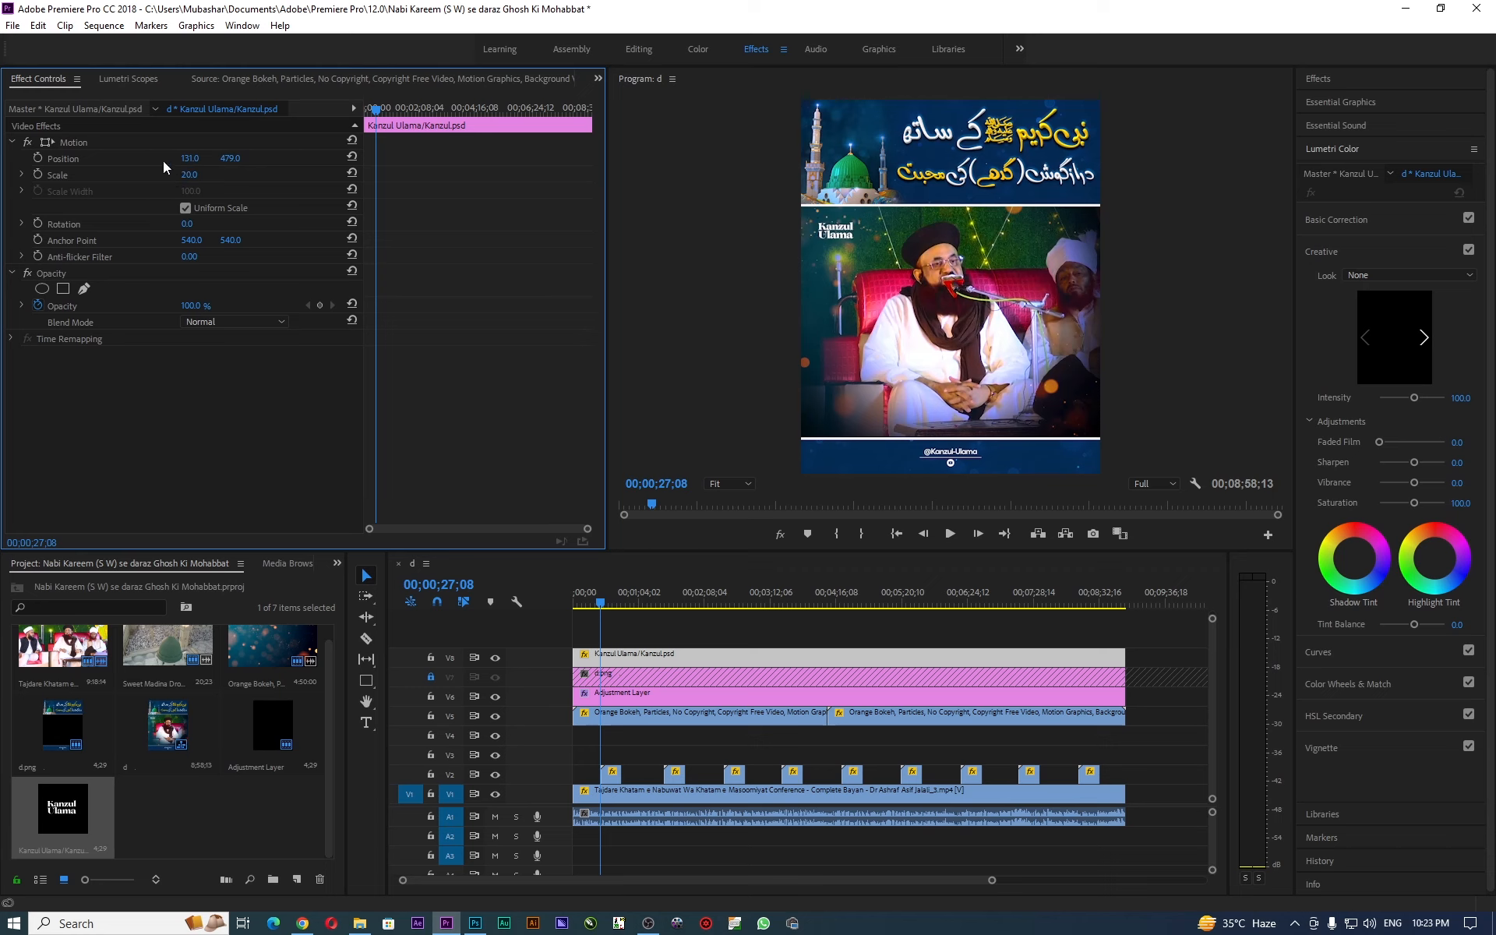
pyautogui.moveTo(195, 161)
pyautogui.mouseDown()
pyautogui.moveTo(182, 161)
pyautogui.moveTo(223, 161)
pyautogui.moveTo(173, 161)
pyautogui.mouseUp()
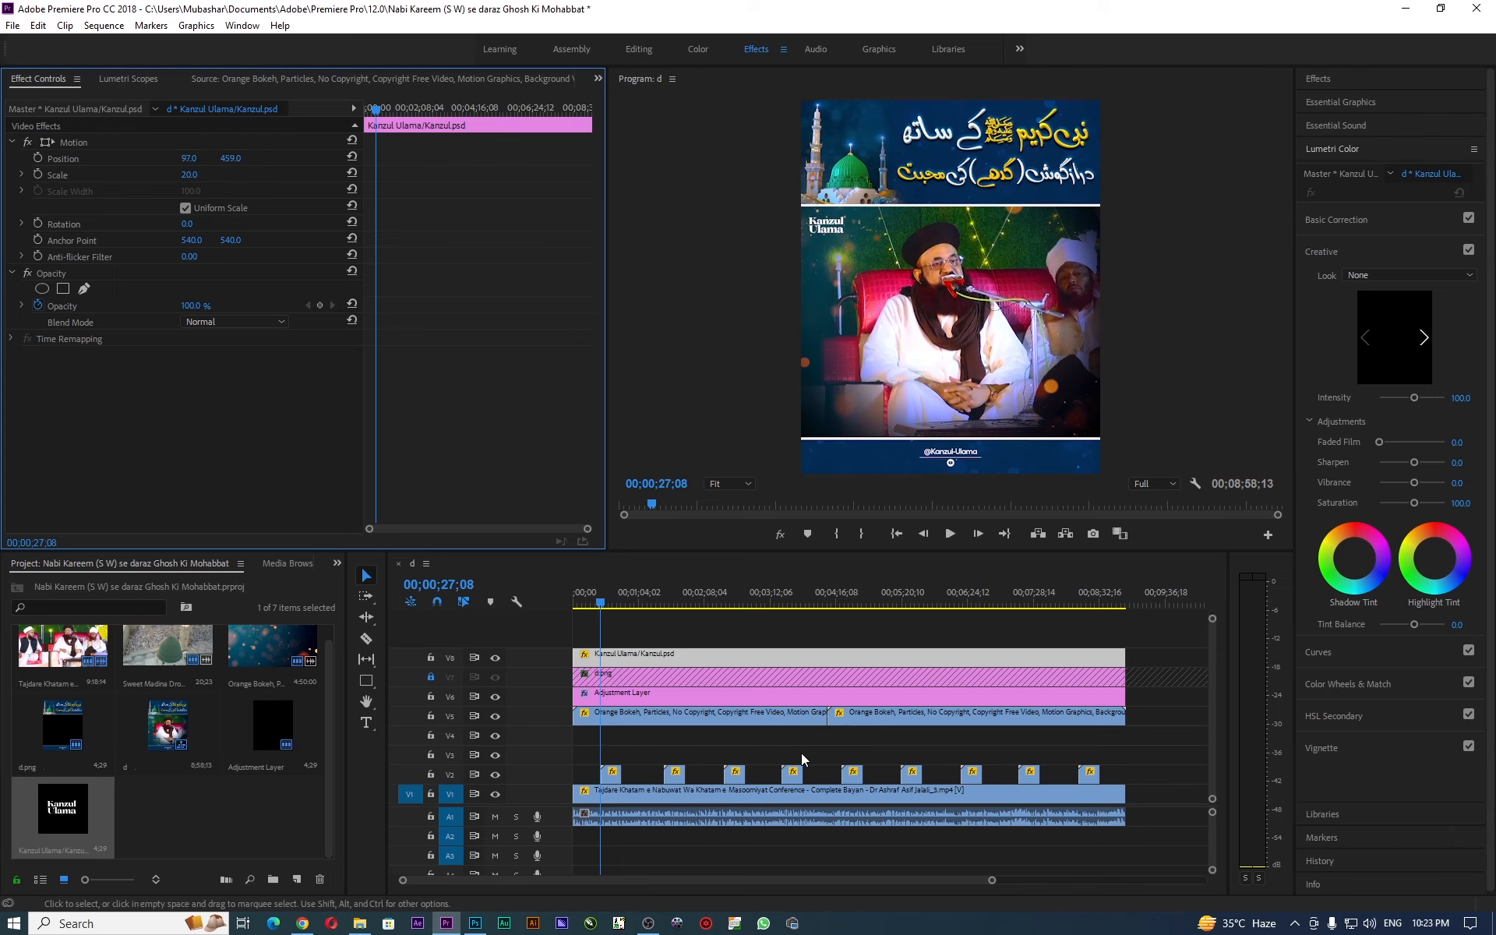
# Save the project and scrub through the middle of the sequence to check the Kanzul Ulama logo.
pyautogui.moveTo(597, 600); pyautogui.dragTo(826, 606)
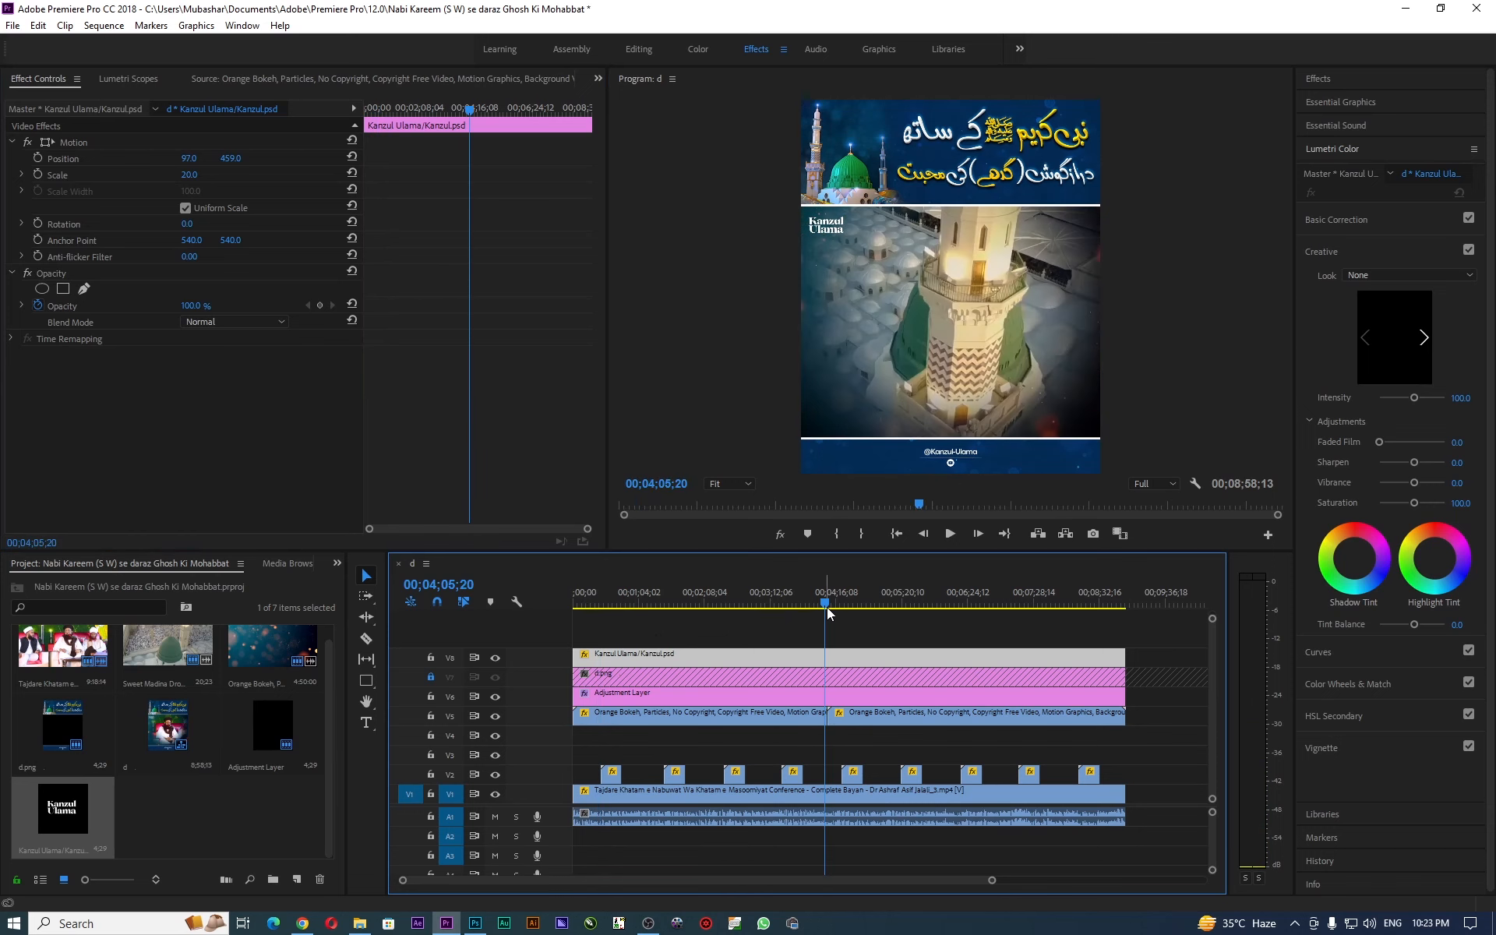
pyautogui.hotkey('ctrl', 's')
pyautogui.moveTo(827, 607); pyautogui.dragTo(917, 603)
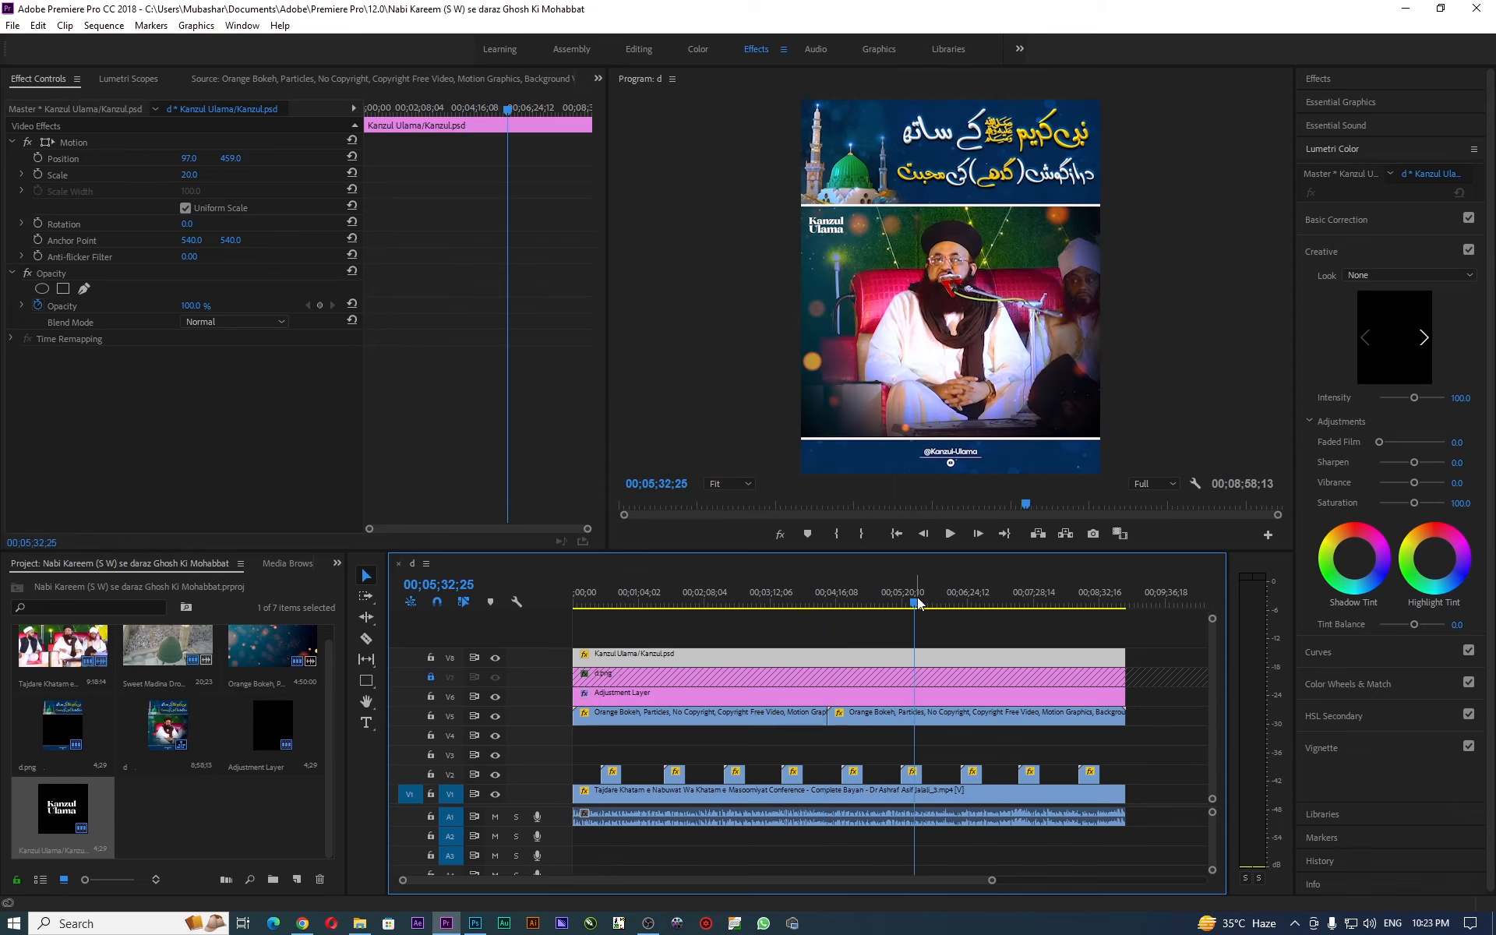
# Scrub the sequence's closing seconds to locate where the outro should start.
pyautogui.moveTo(991, 881); pyautogui.dragTo(961, 872)
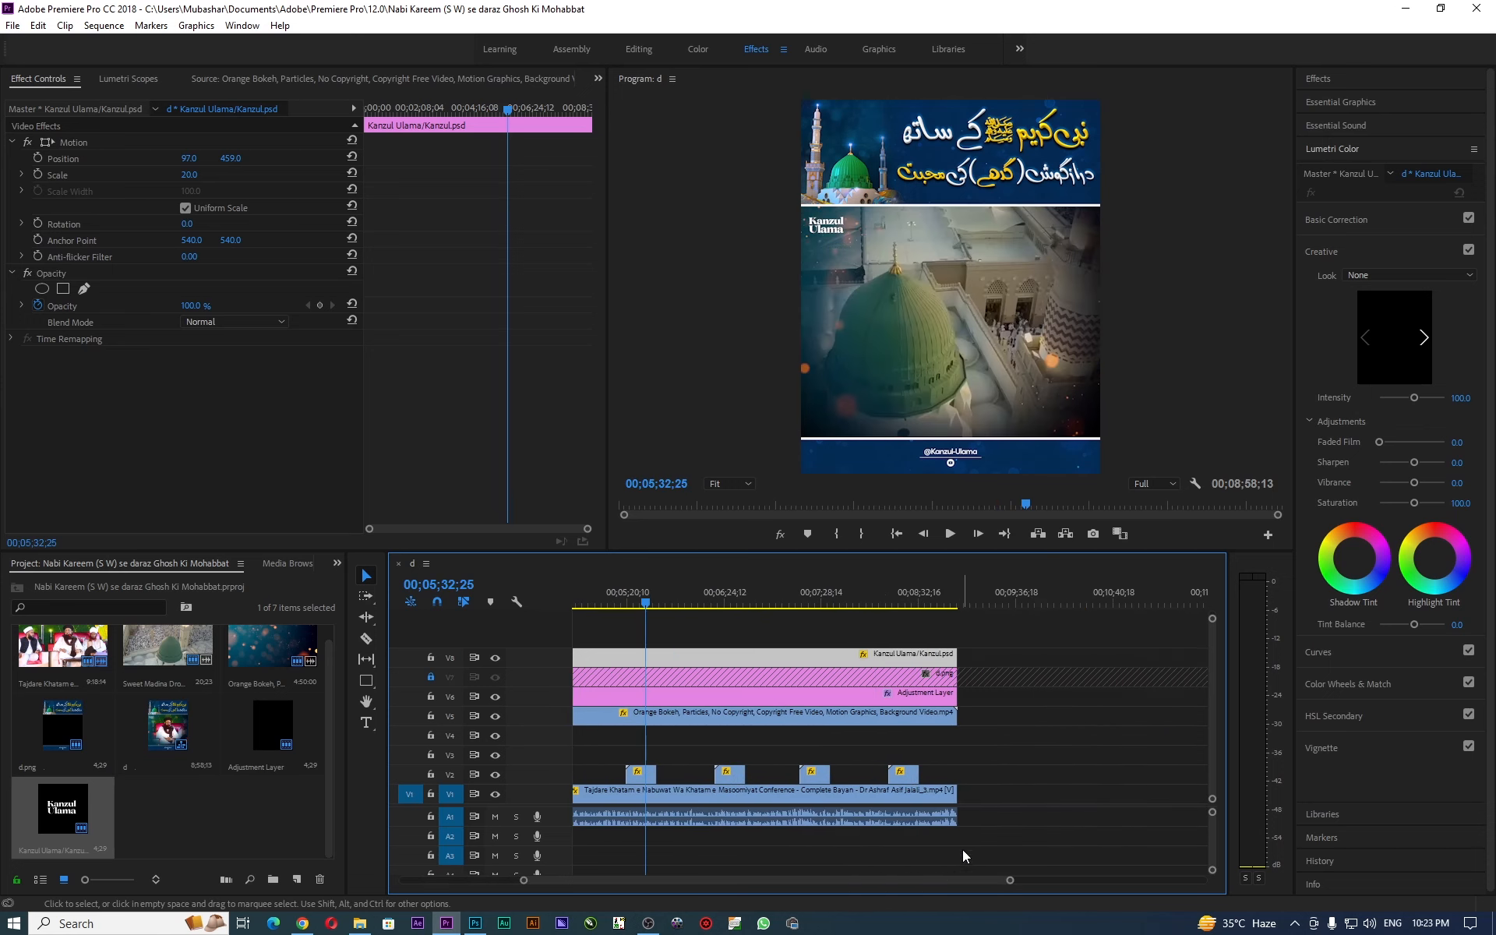
pyautogui.click(935, 605)
pyautogui.moveTo(1012, 883); pyautogui.dragTo(901, 884)
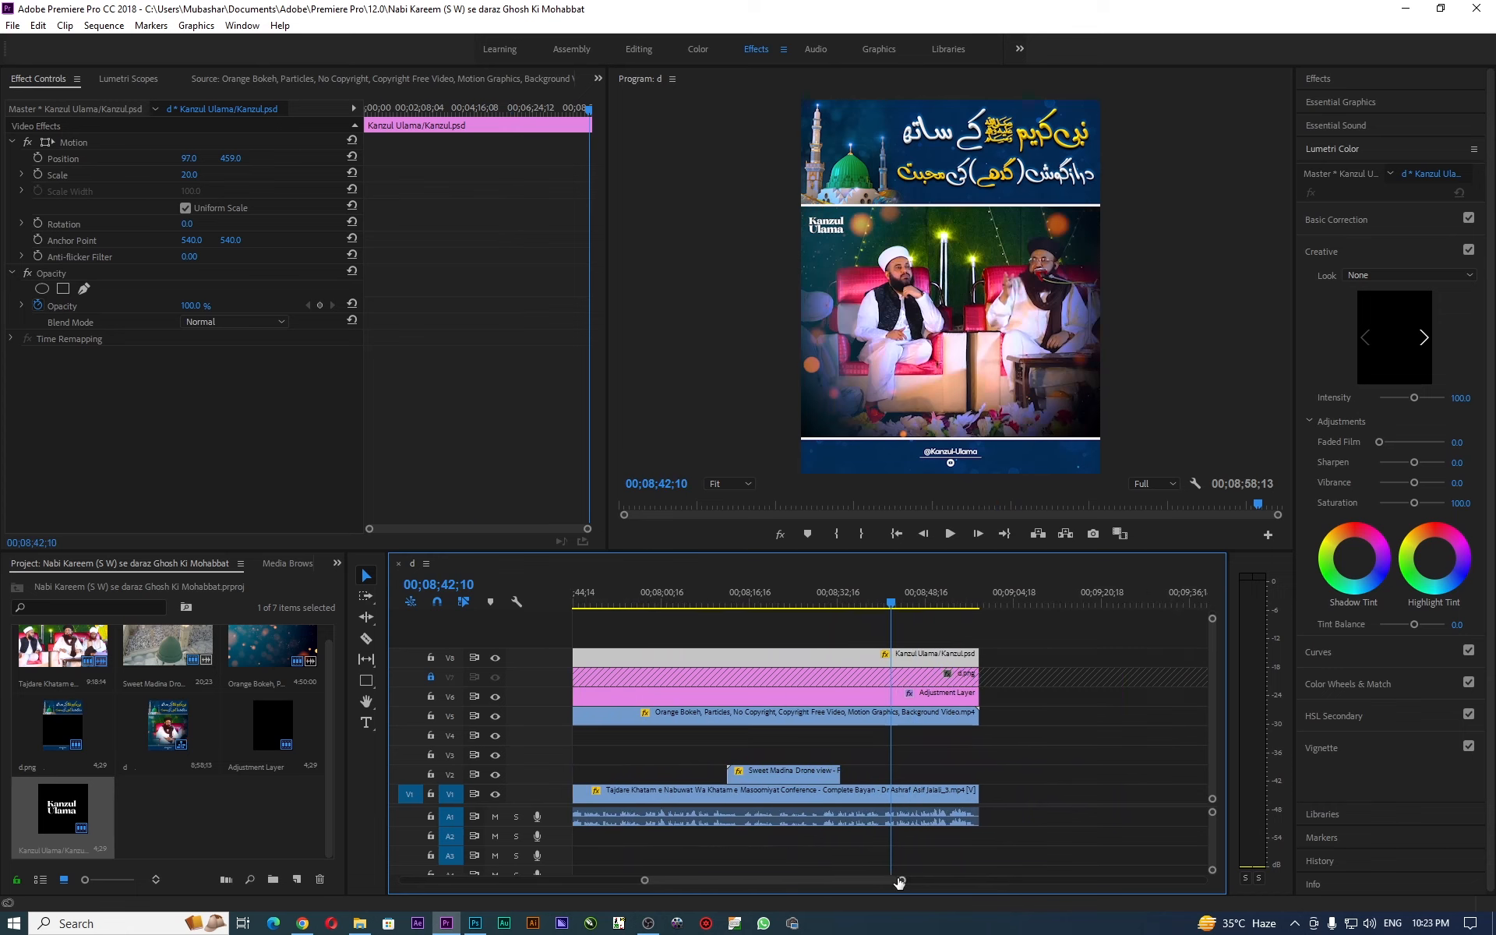
pyautogui.moveTo(902, 883); pyautogui.dragTo(850, 882)
pyautogui.moveTo(960, 607); pyautogui.dragTo(1042, 607)
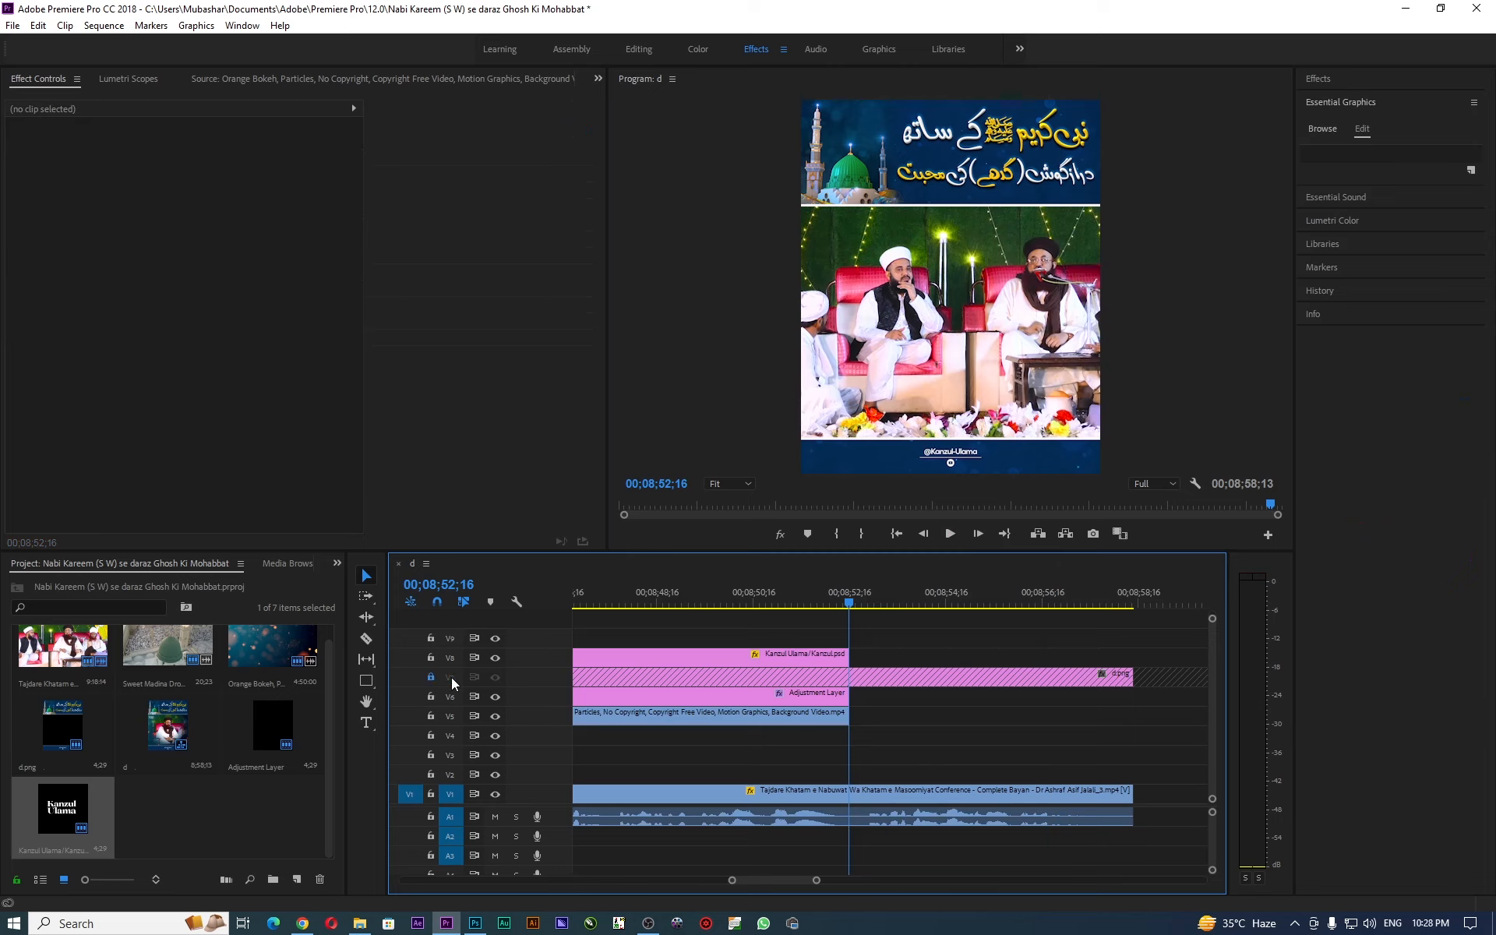
# Unlock V7 to split d.png at 00;08;52;16 and move its closing piece down to V2.
pyautogui.click(431, 678)
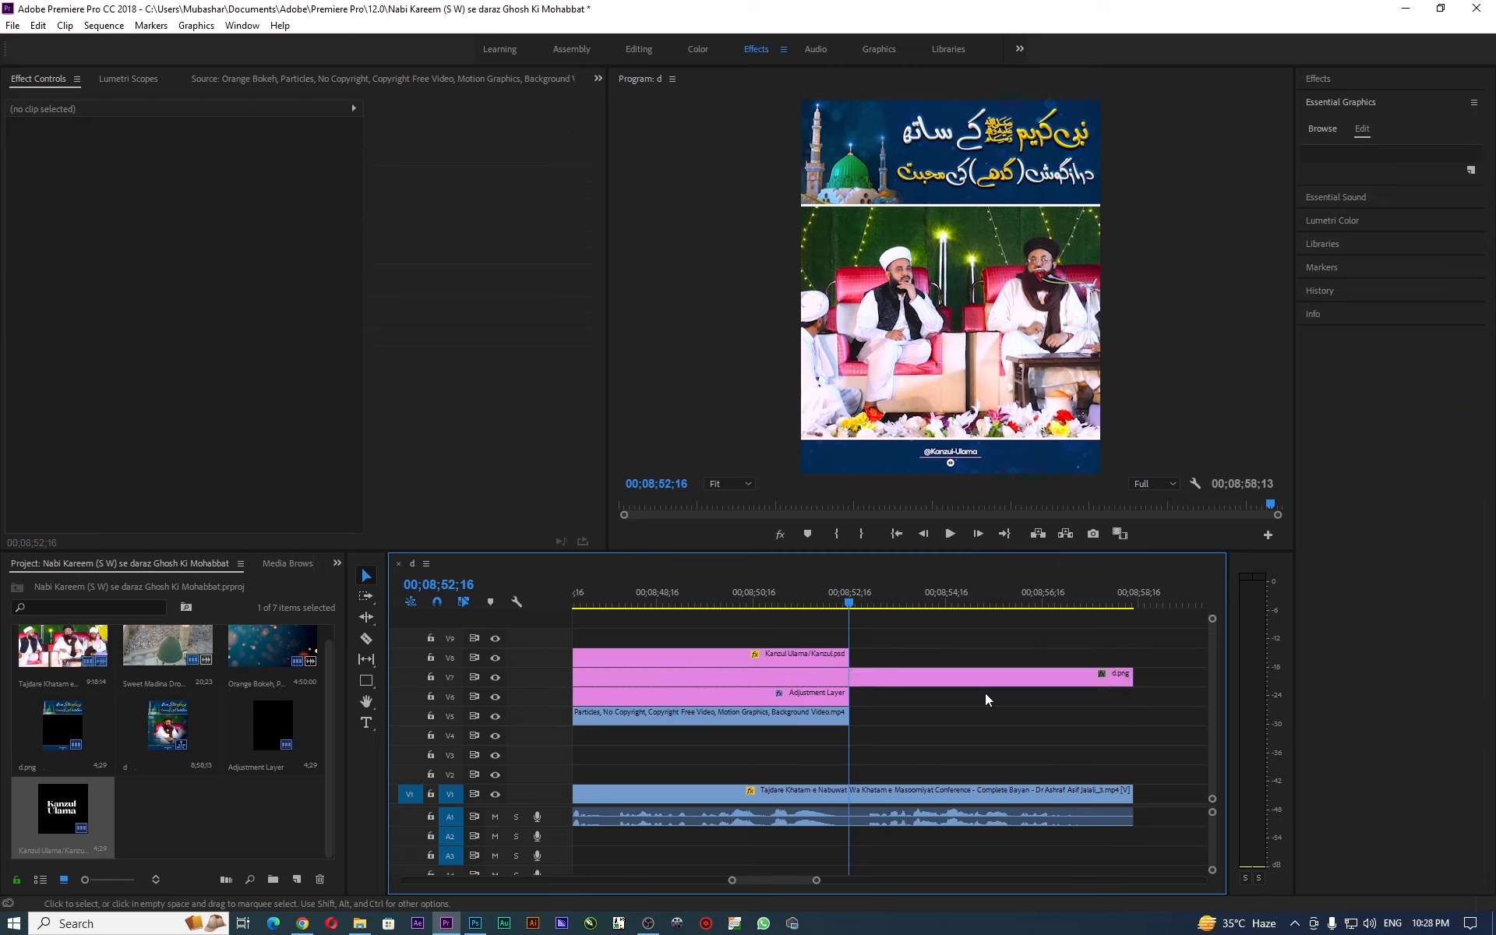
pyautogui.hotkey('ctrl', 'k')
pyautogui.click(929, 680)
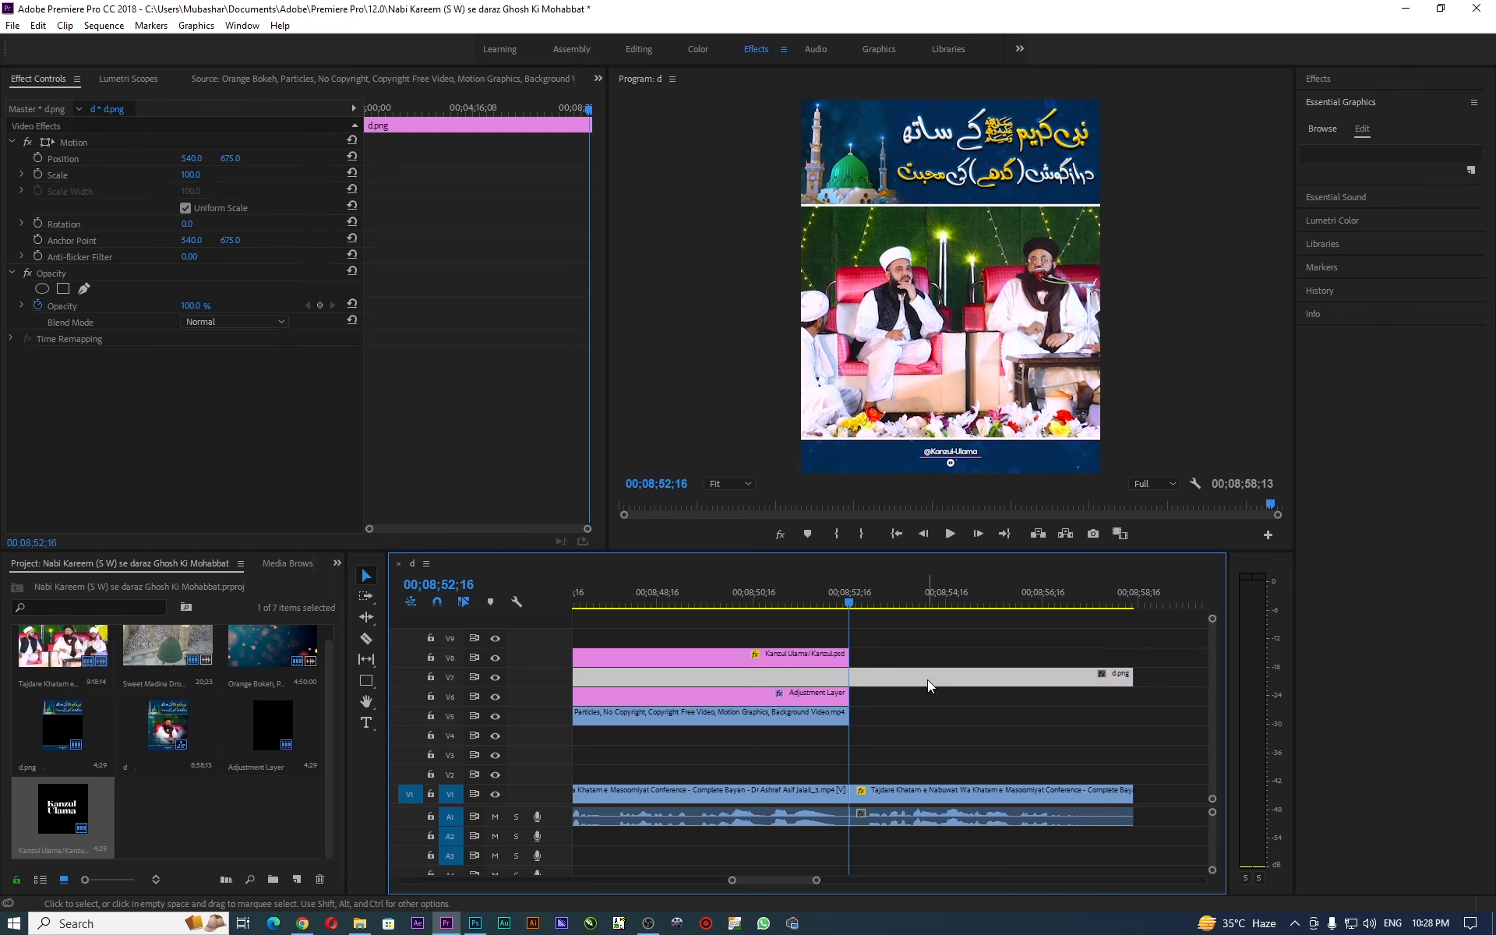
pyautogui.click(835, 601)
pyautogui.moveTo(842, 605); pyautogui.dragTo(854, 605)
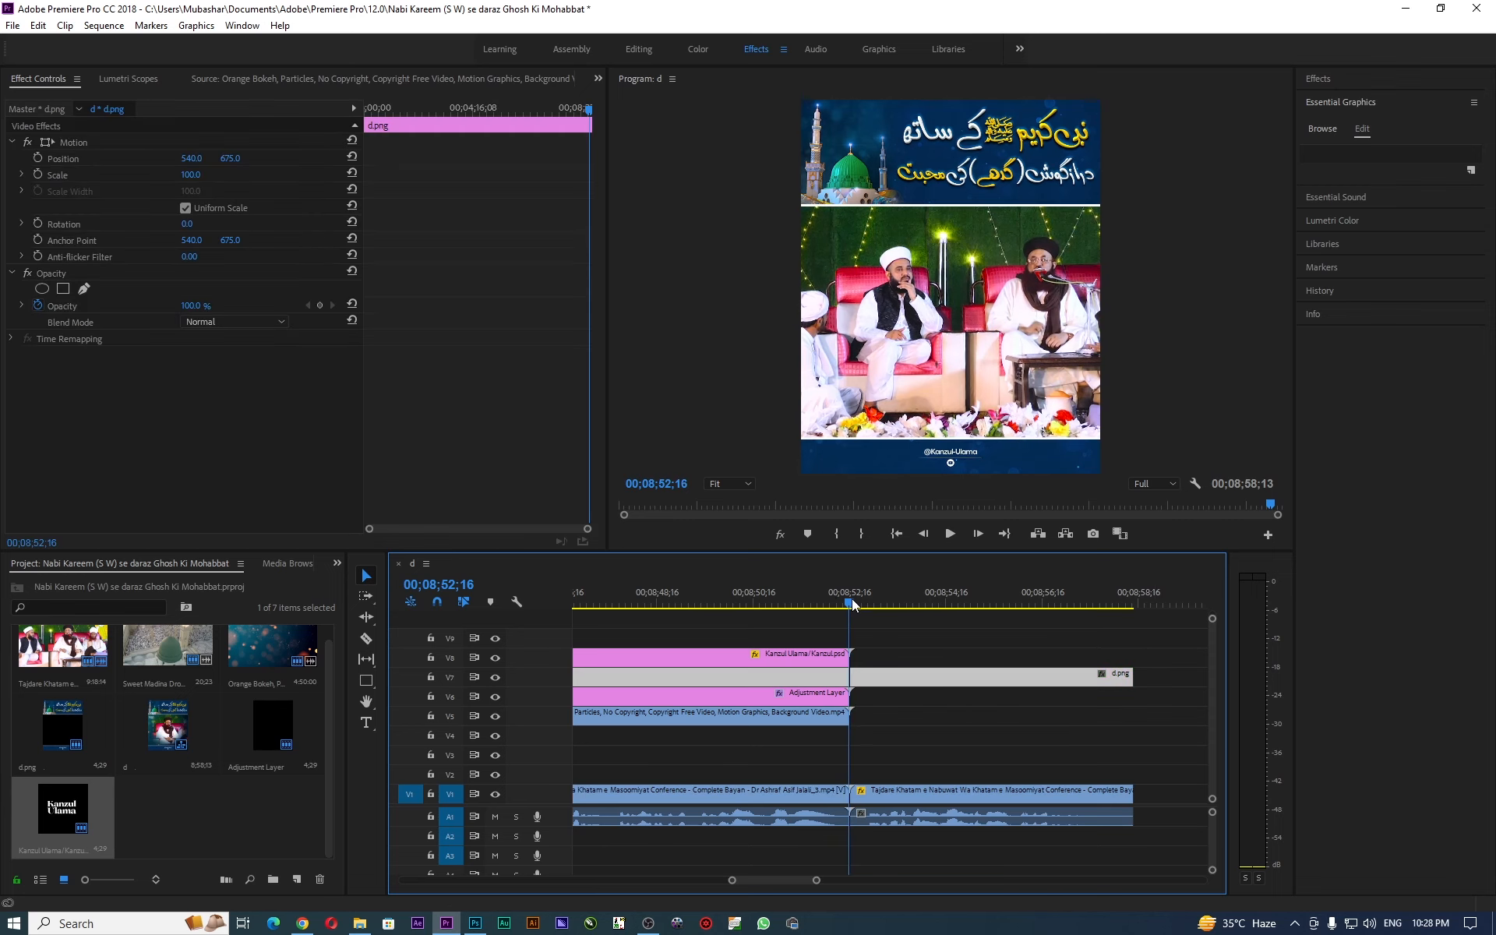
pyautogui.hotkey('ctrl', 'z')
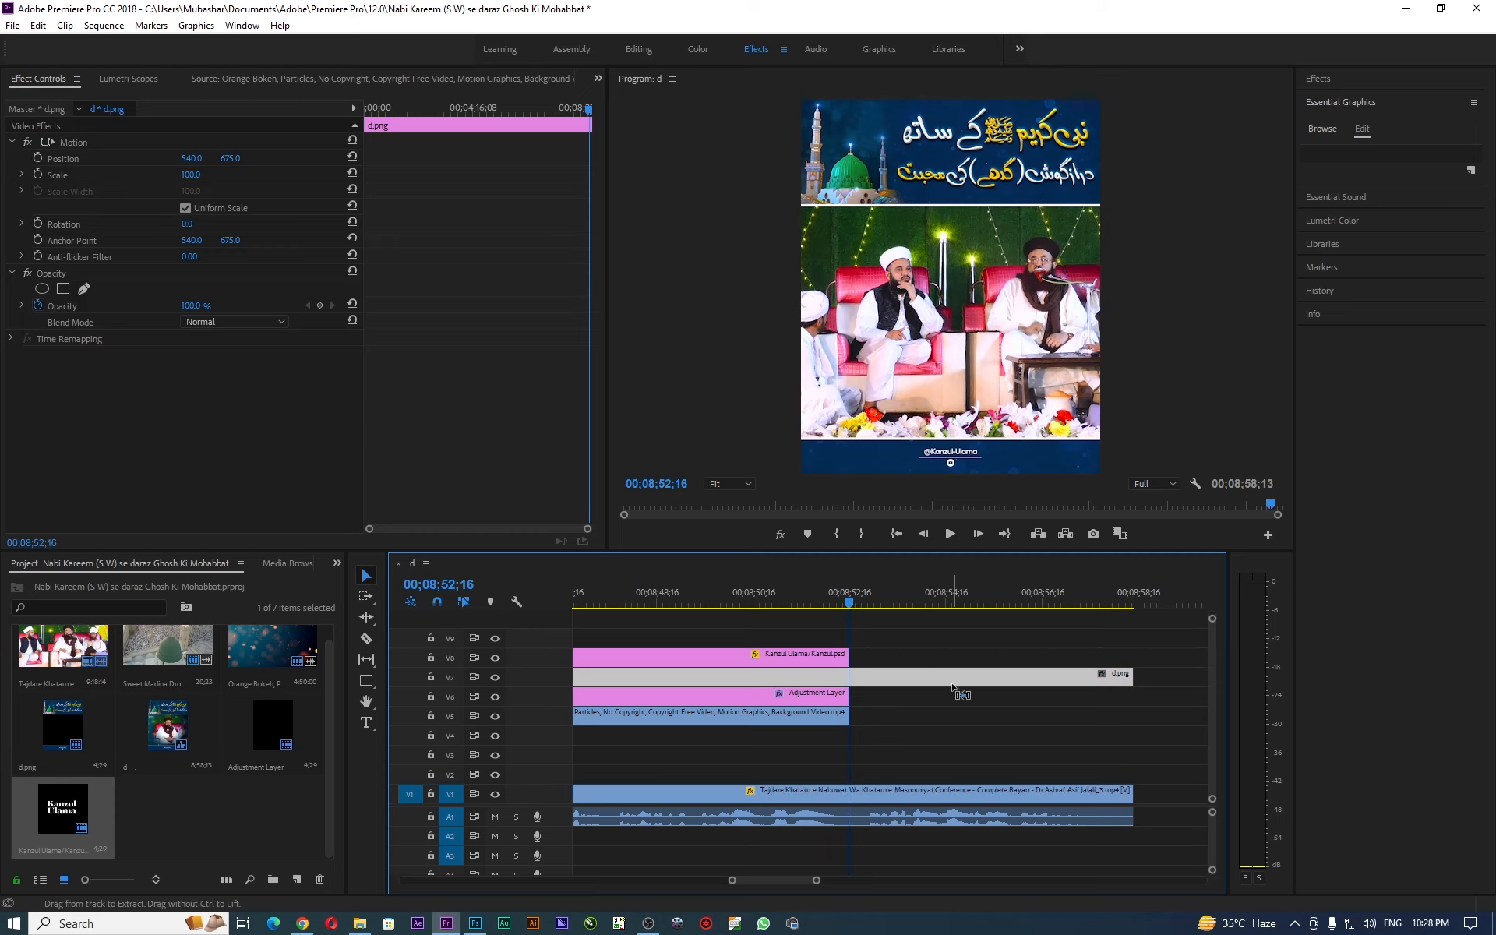
pyautogui.hotkey('ctrl', 'k')
pyautogui.moveTo(952, 687); pyautogui.dragTo(952, 775)
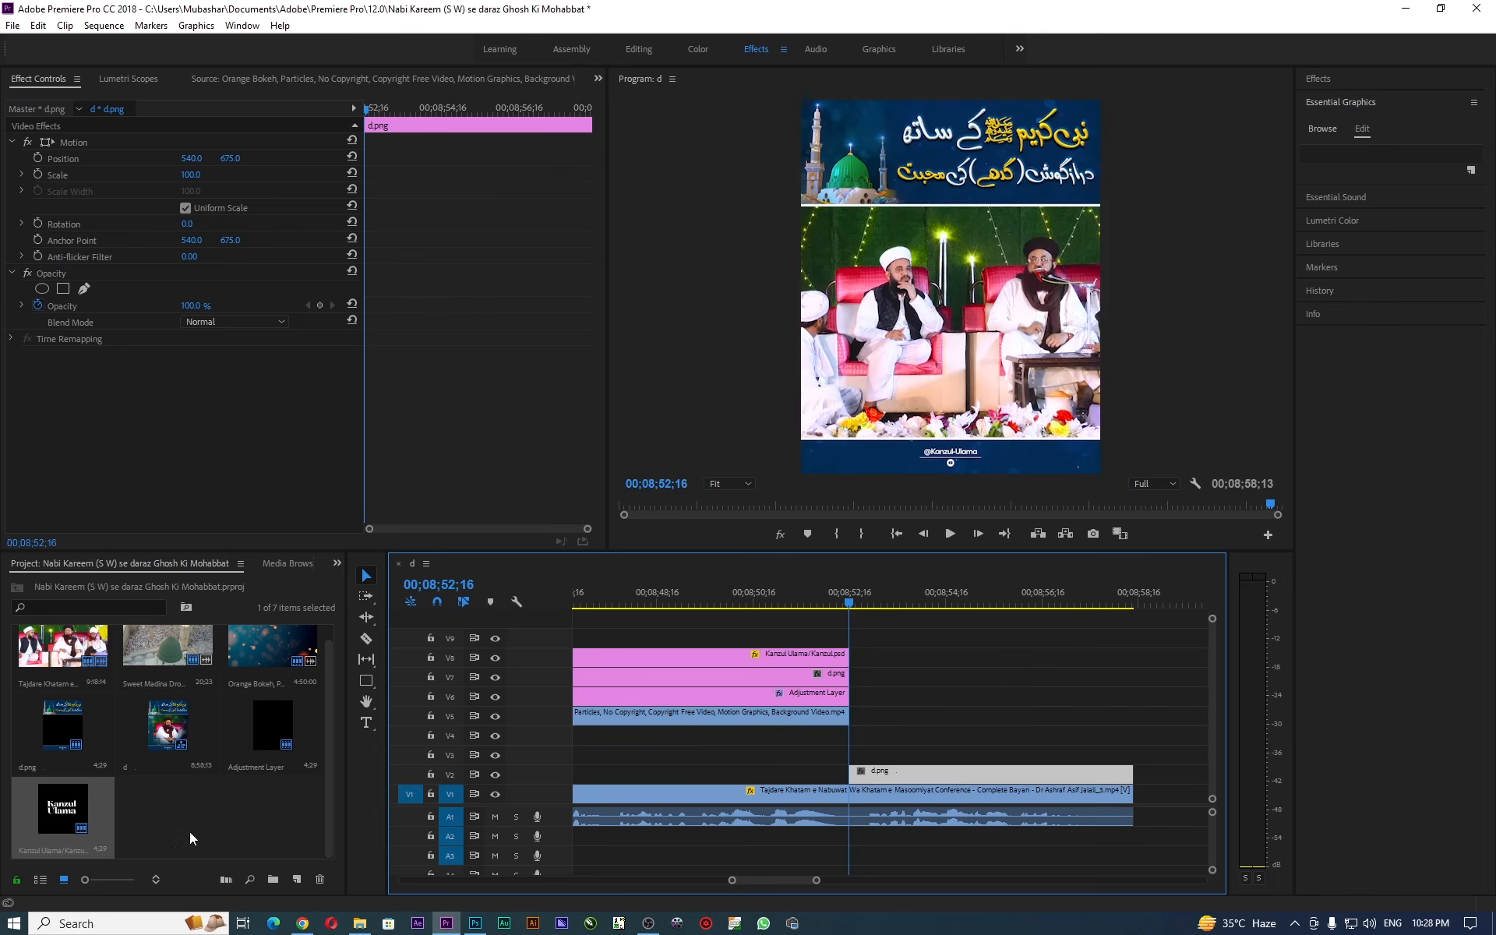
# Create a 1080 × 1350 color matte in C26767 and place it on V3 from 00;08;52;16 to the end of the sequence.
pyautogui.click(296, 879)
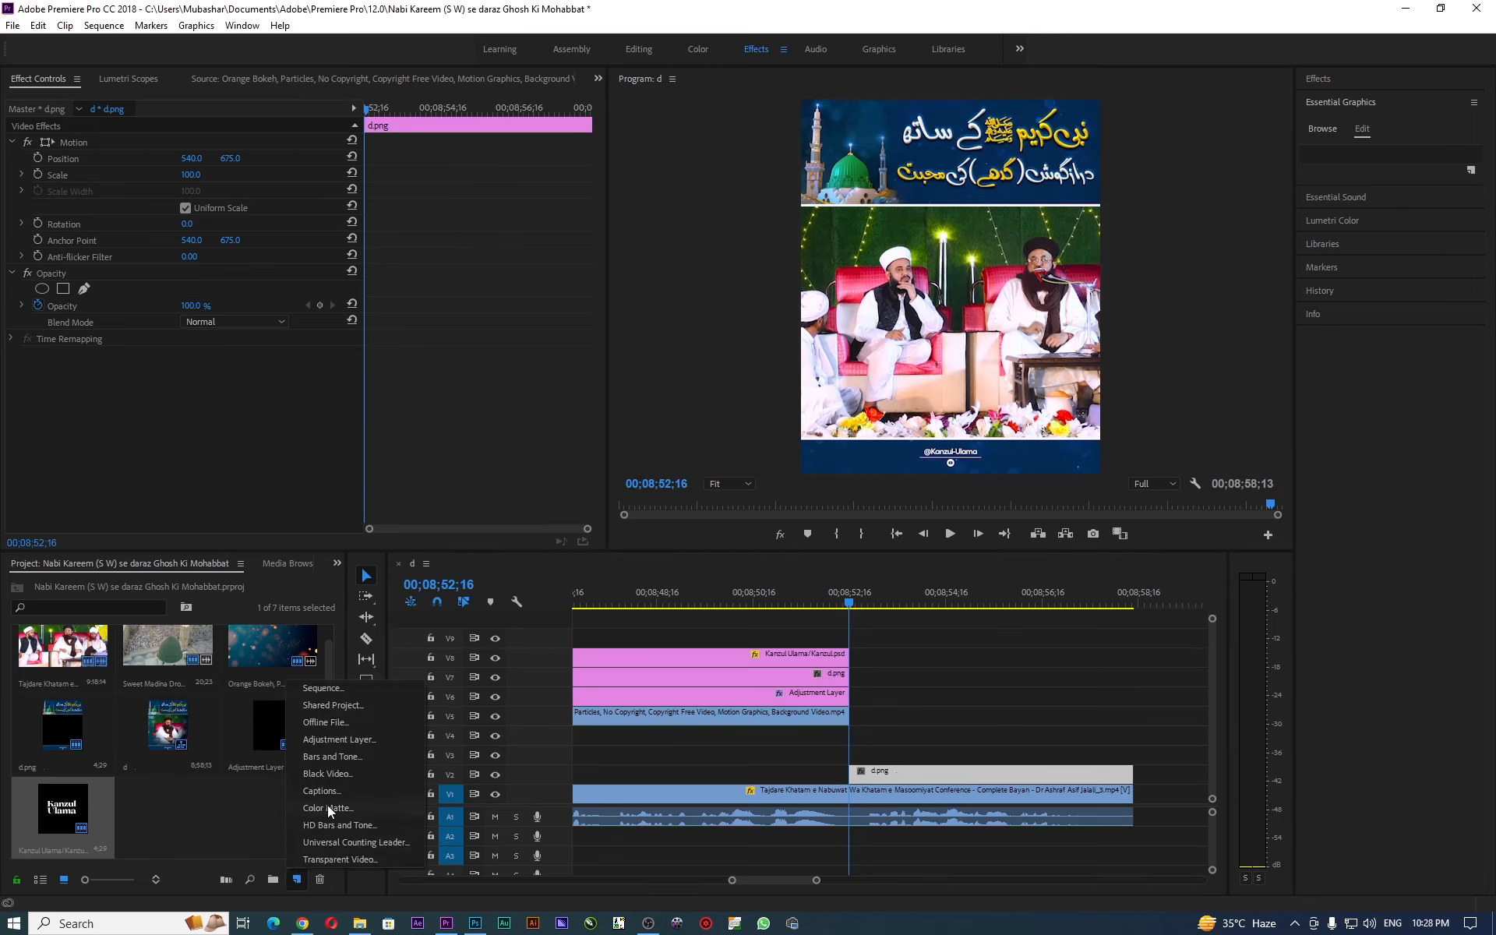
pyautogui.click(327, 806)
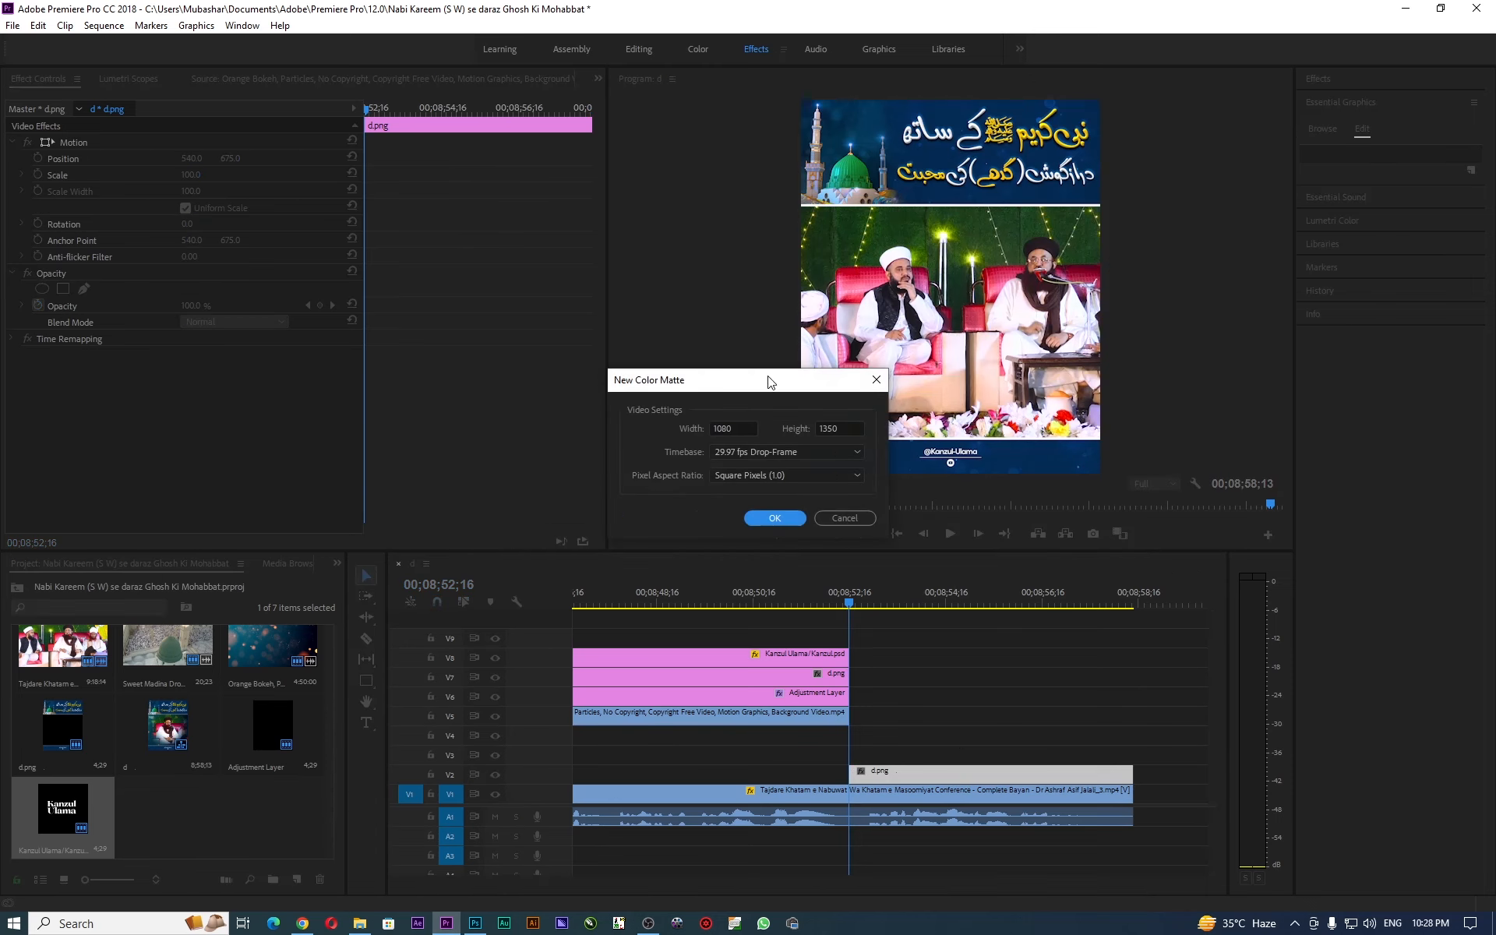
pyautogui.click(773, 518)
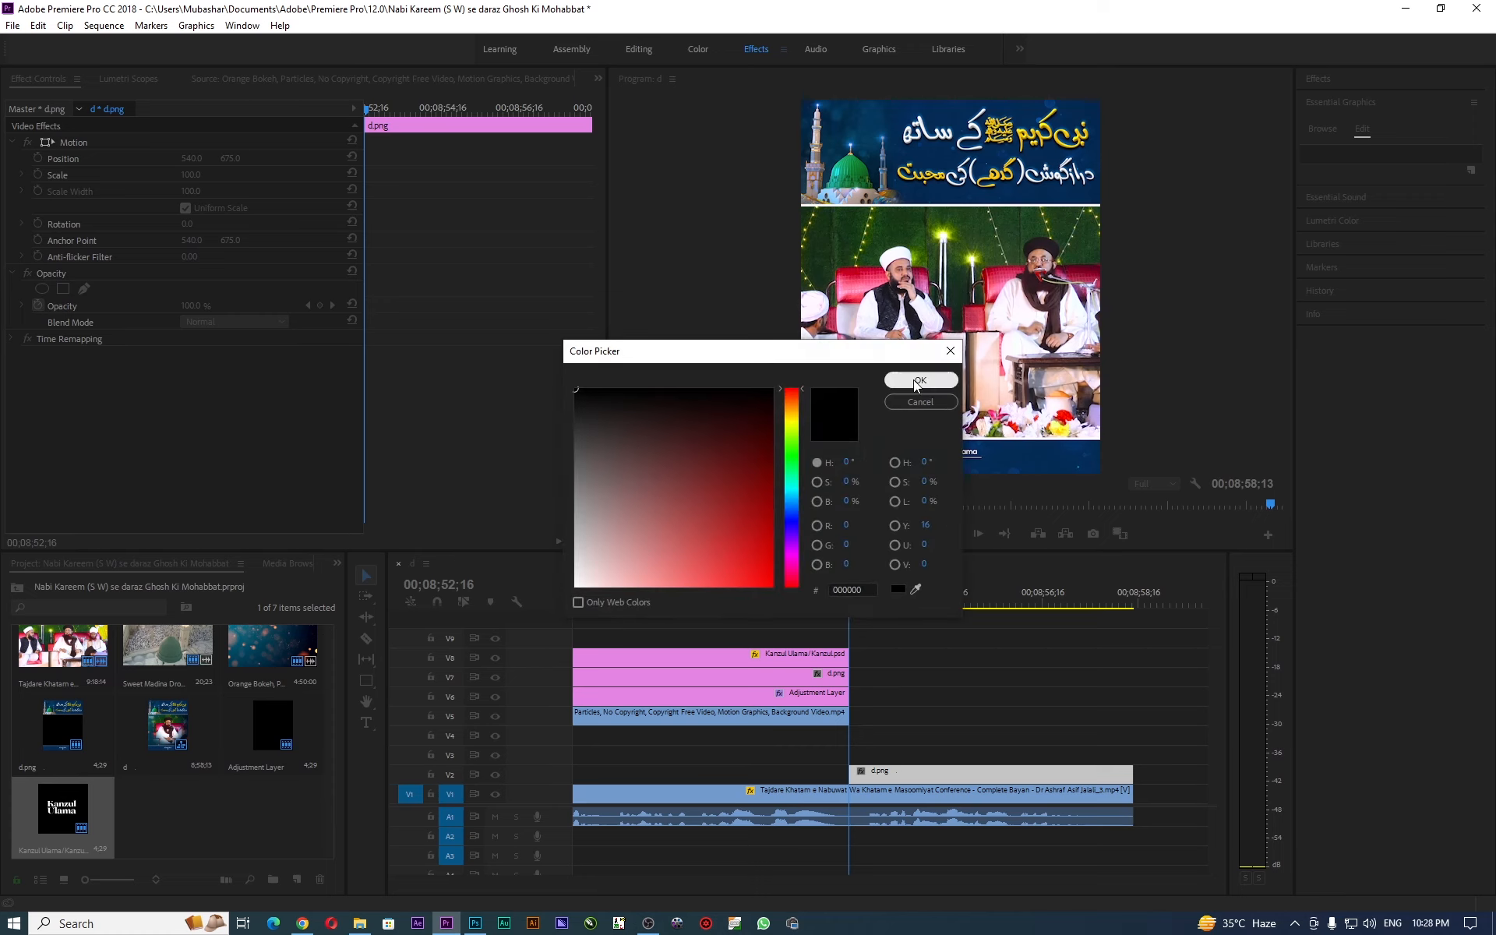
pyautogui.moveTo(700, 459); pyautogui.dragTo(667, 540)
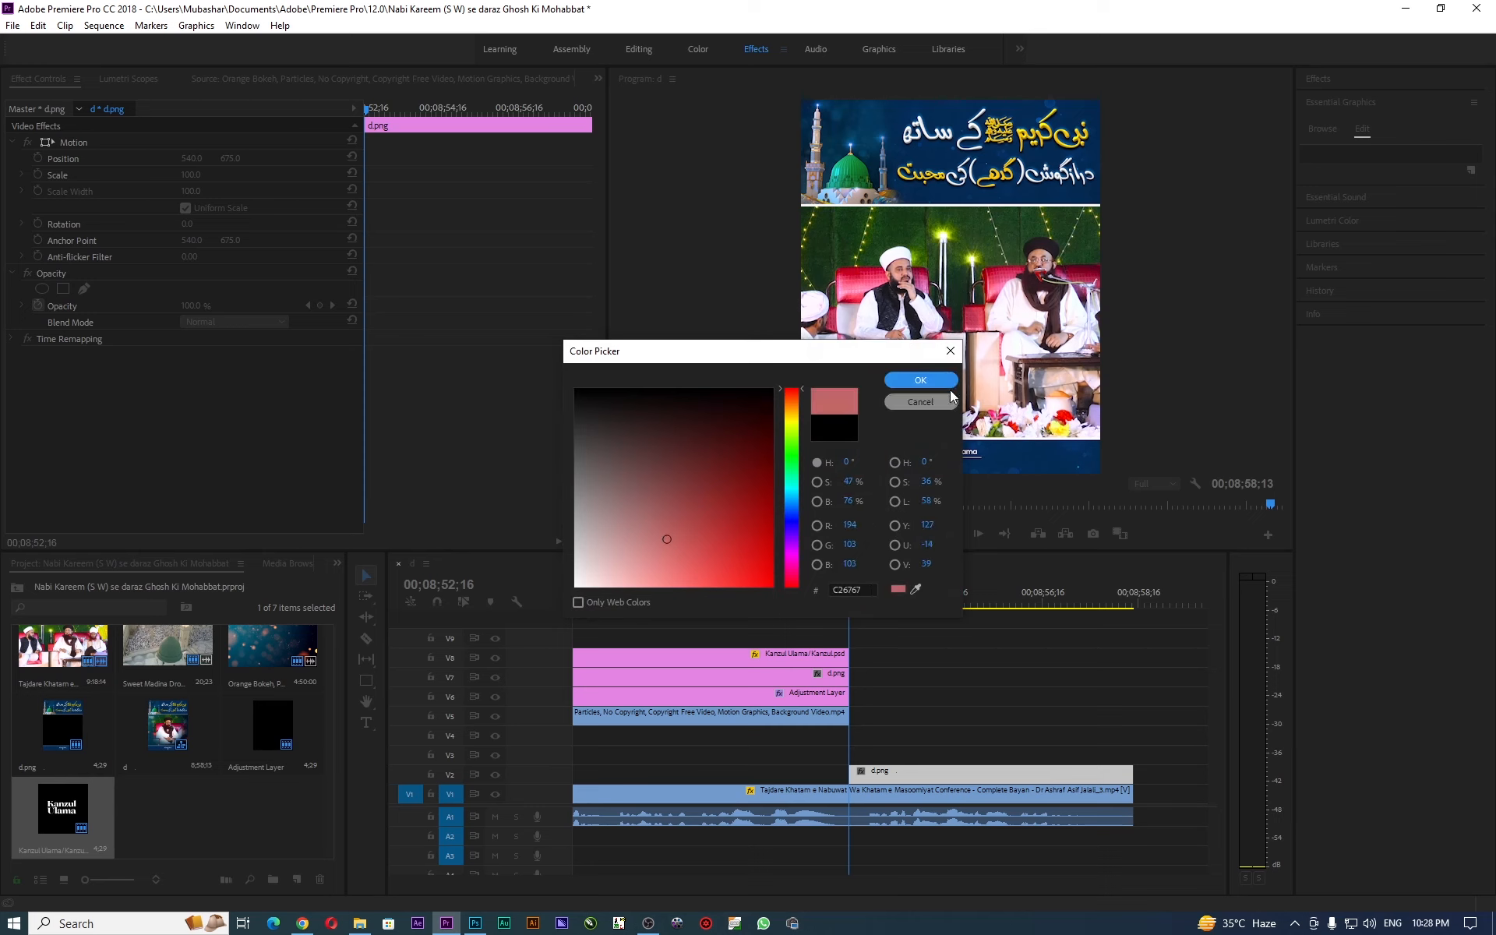
pyautogui.press('Return')
pyautogui.click(709, 490)
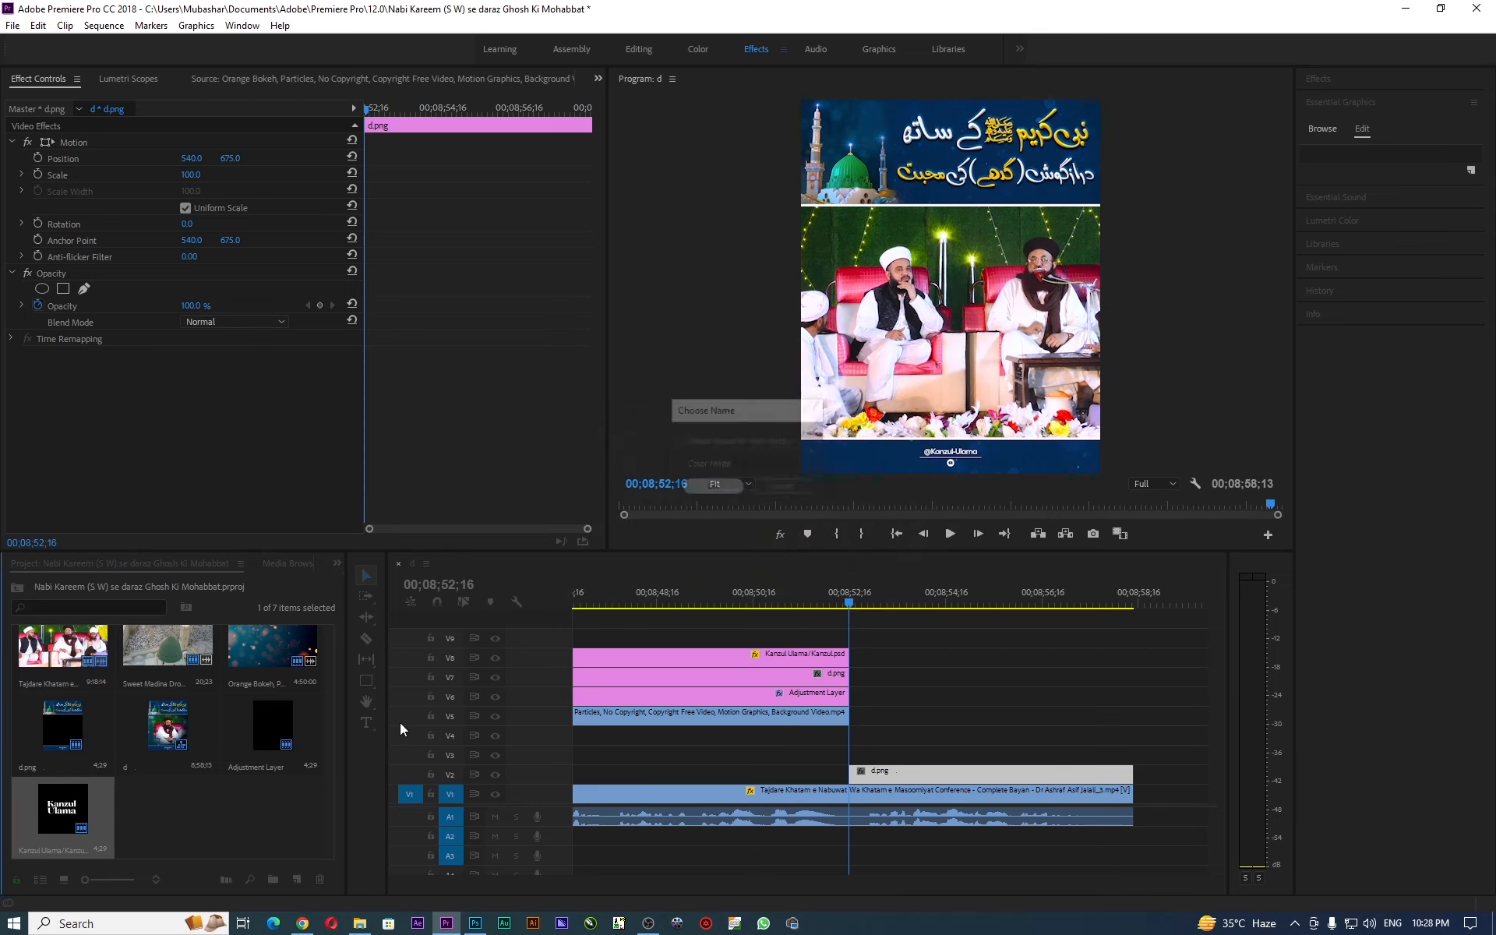
pyautogui.moveTo(151, 810); pyautogui.dragTo(851, 756)
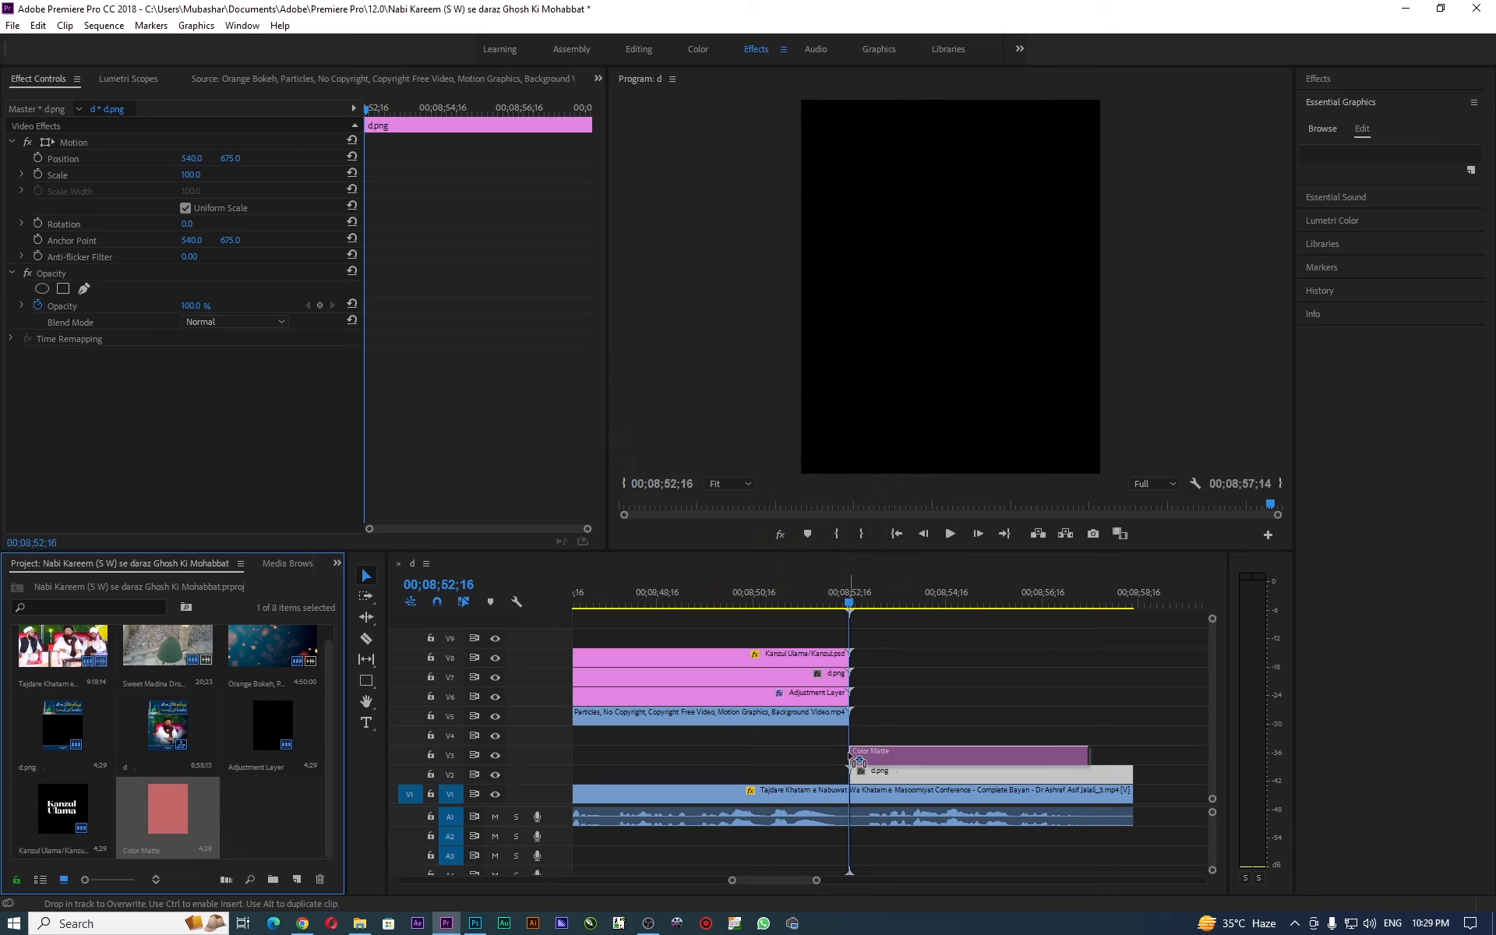
pyautogui.moveTo(1091, 753); pyautogui.dragTo(1135, 752)
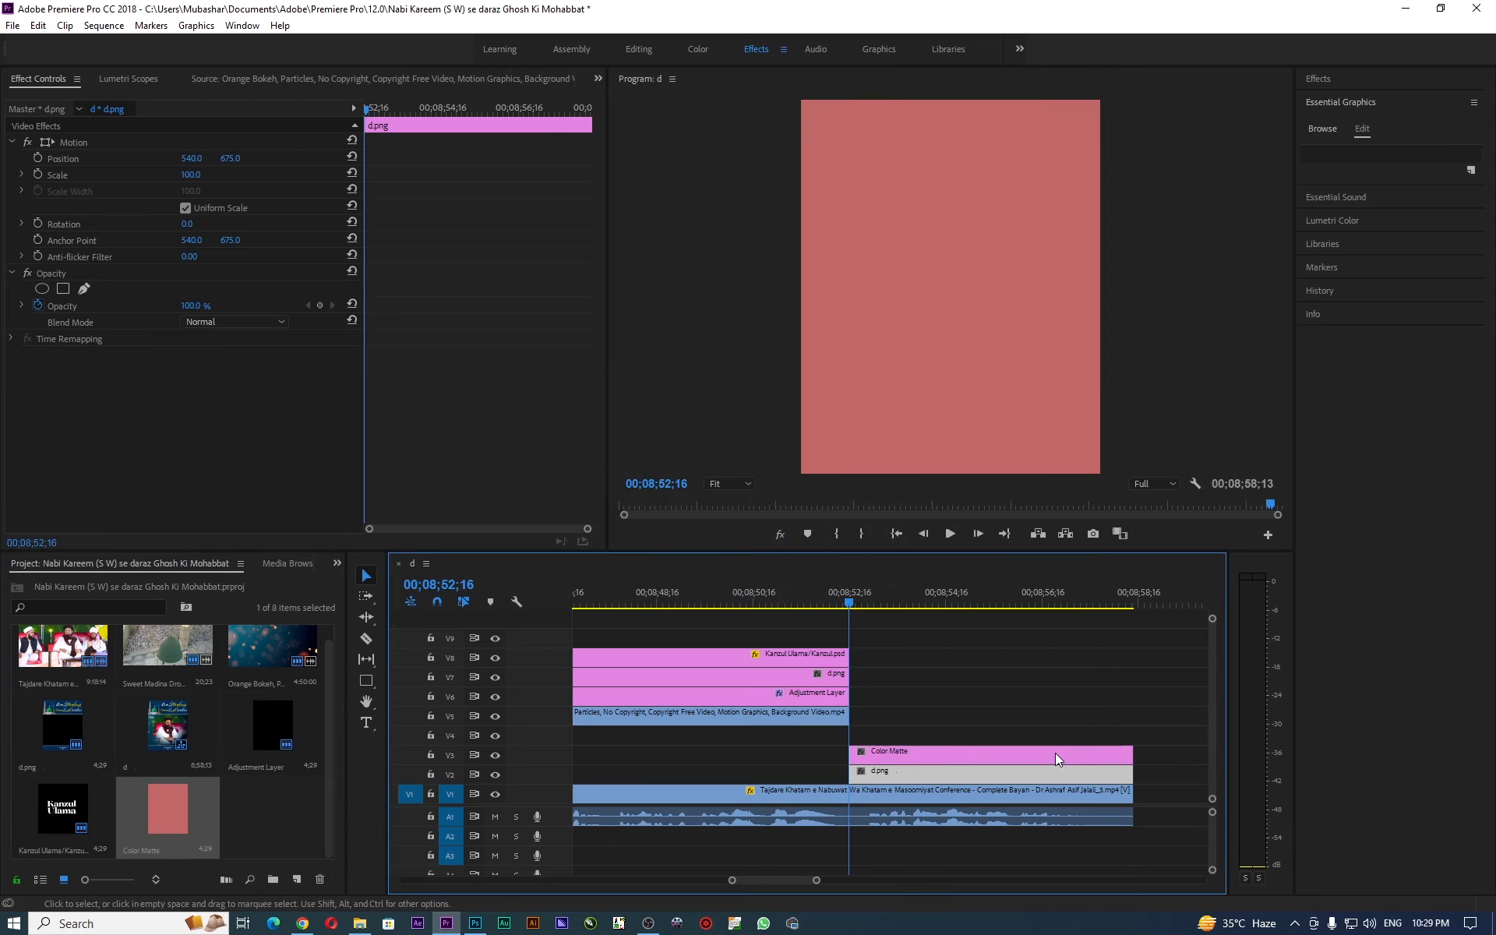
# With Uniform Scale off, keyframe the matte's Scale Width from collapsed at 00;08;52;16 to 100.0 at 00;08;53;11, and preview the animation.
pyautogui.click(1058, 755)
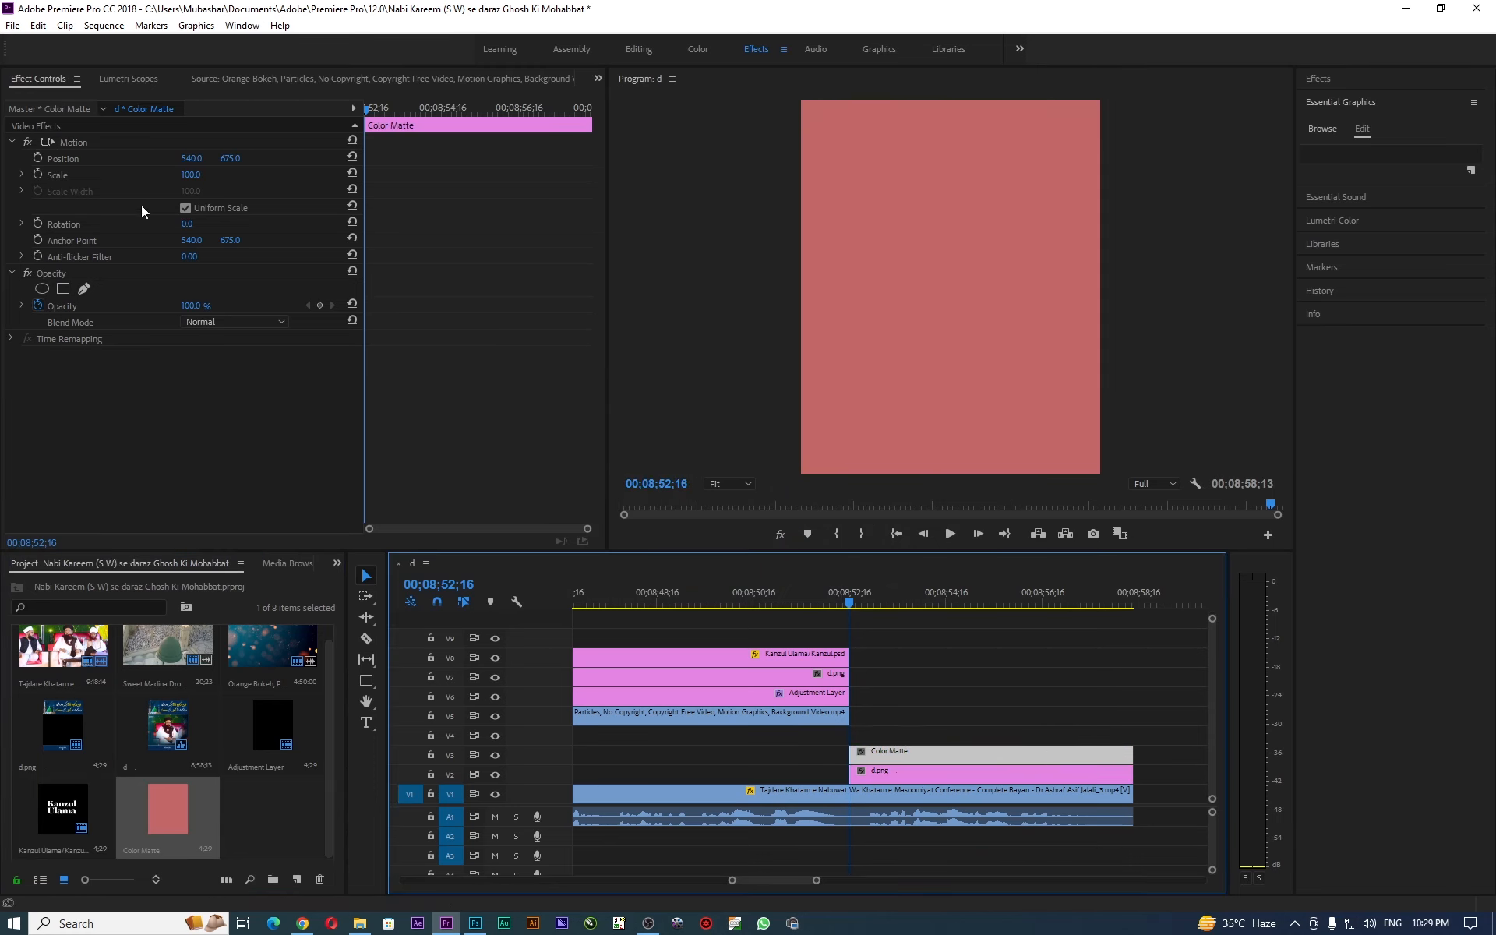
pyautogui.click(185, 208)
pyautogui.click(377, 110)
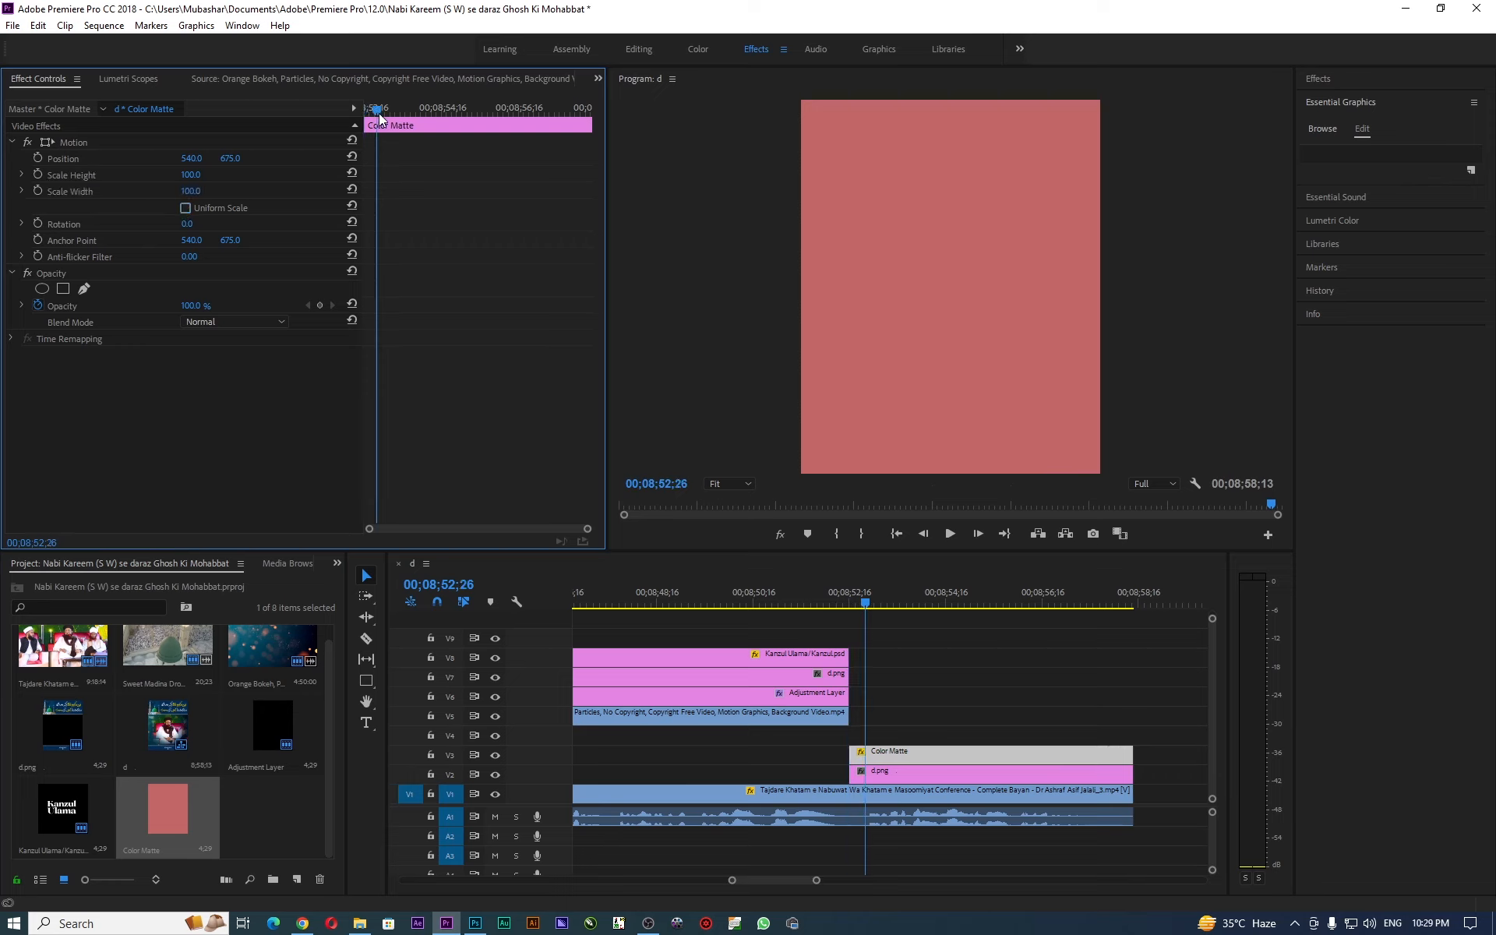
pyautogui.moveTo(378, 110); pyautogui.dragTo(399, 109)
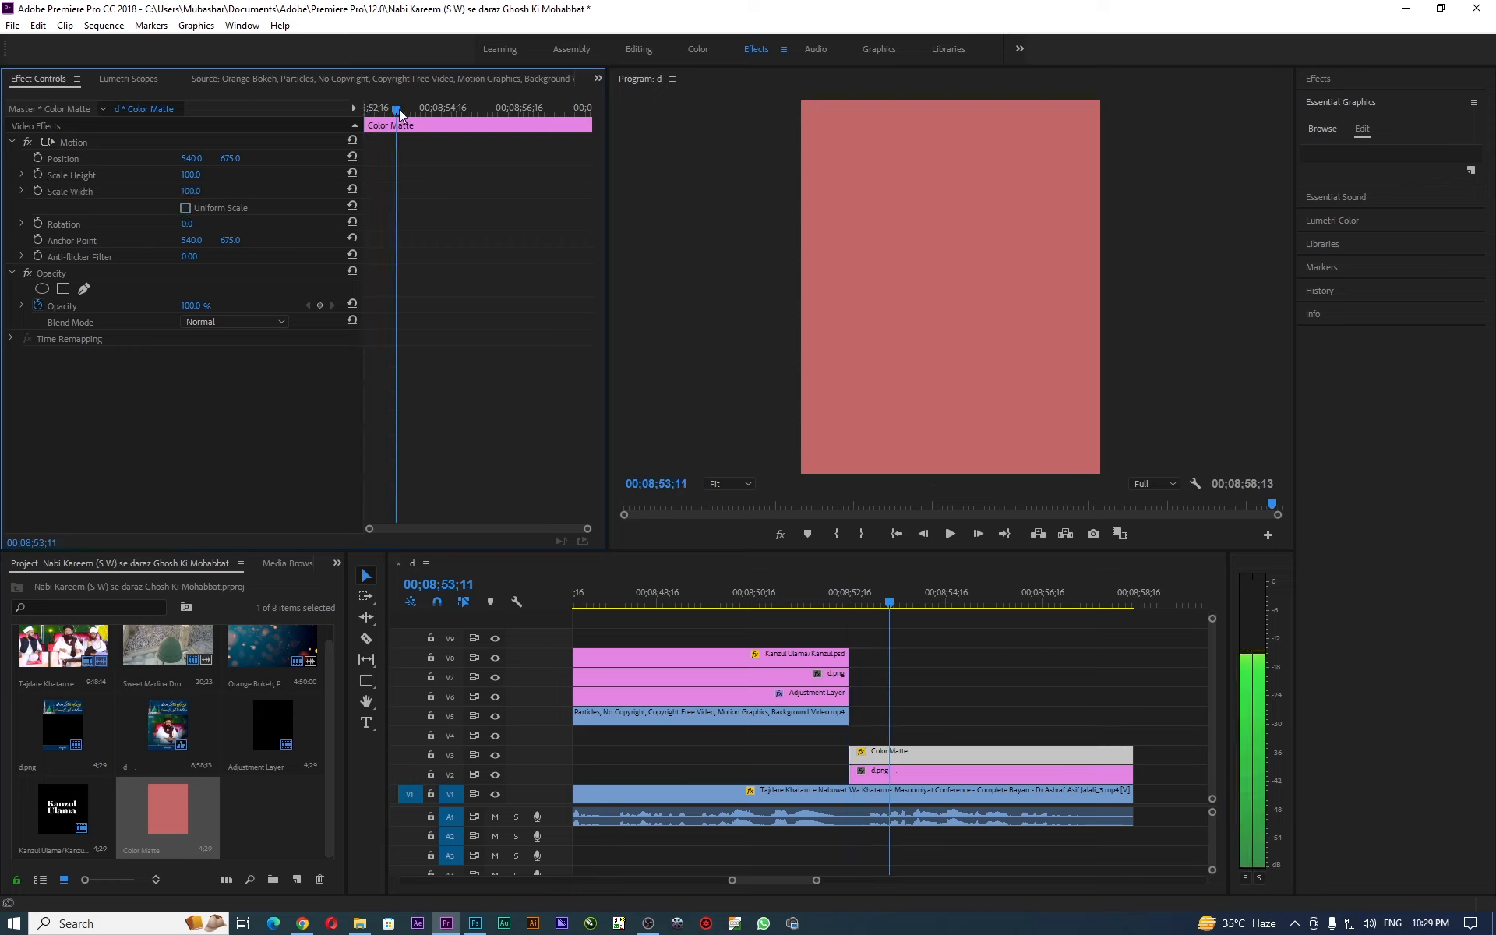
pyautogui.click(37, 191)
pyautogui.moveTo(389, 114); pyautogui.dragTo(365, 111)
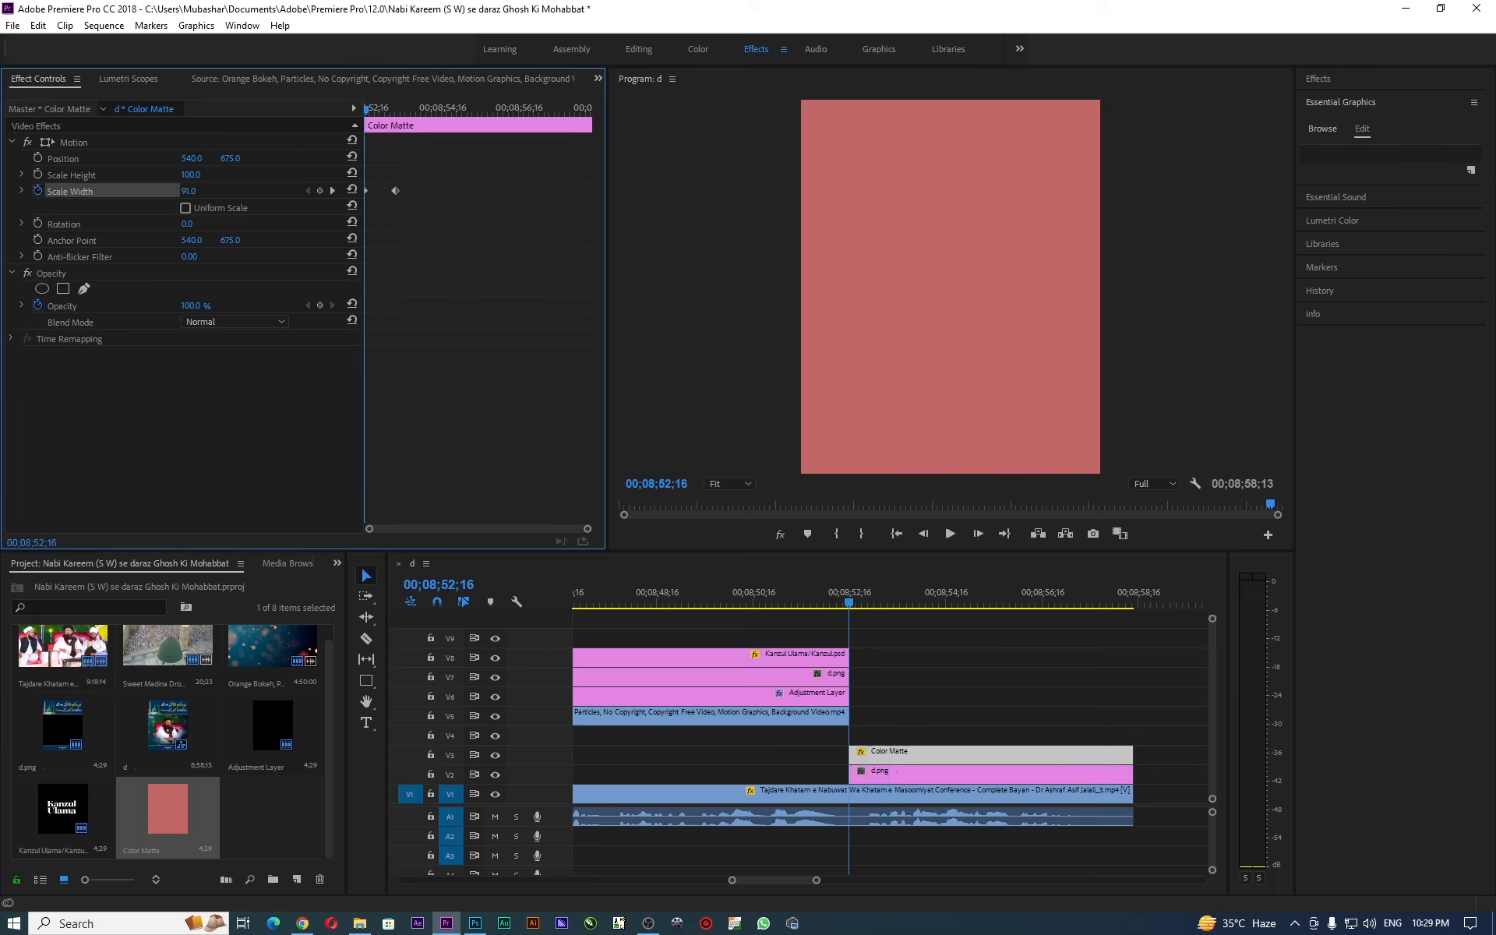
pyautogui.moveTo(192, 191); pyautogui.dragTo(101, 192)
pyautogui.press('space')
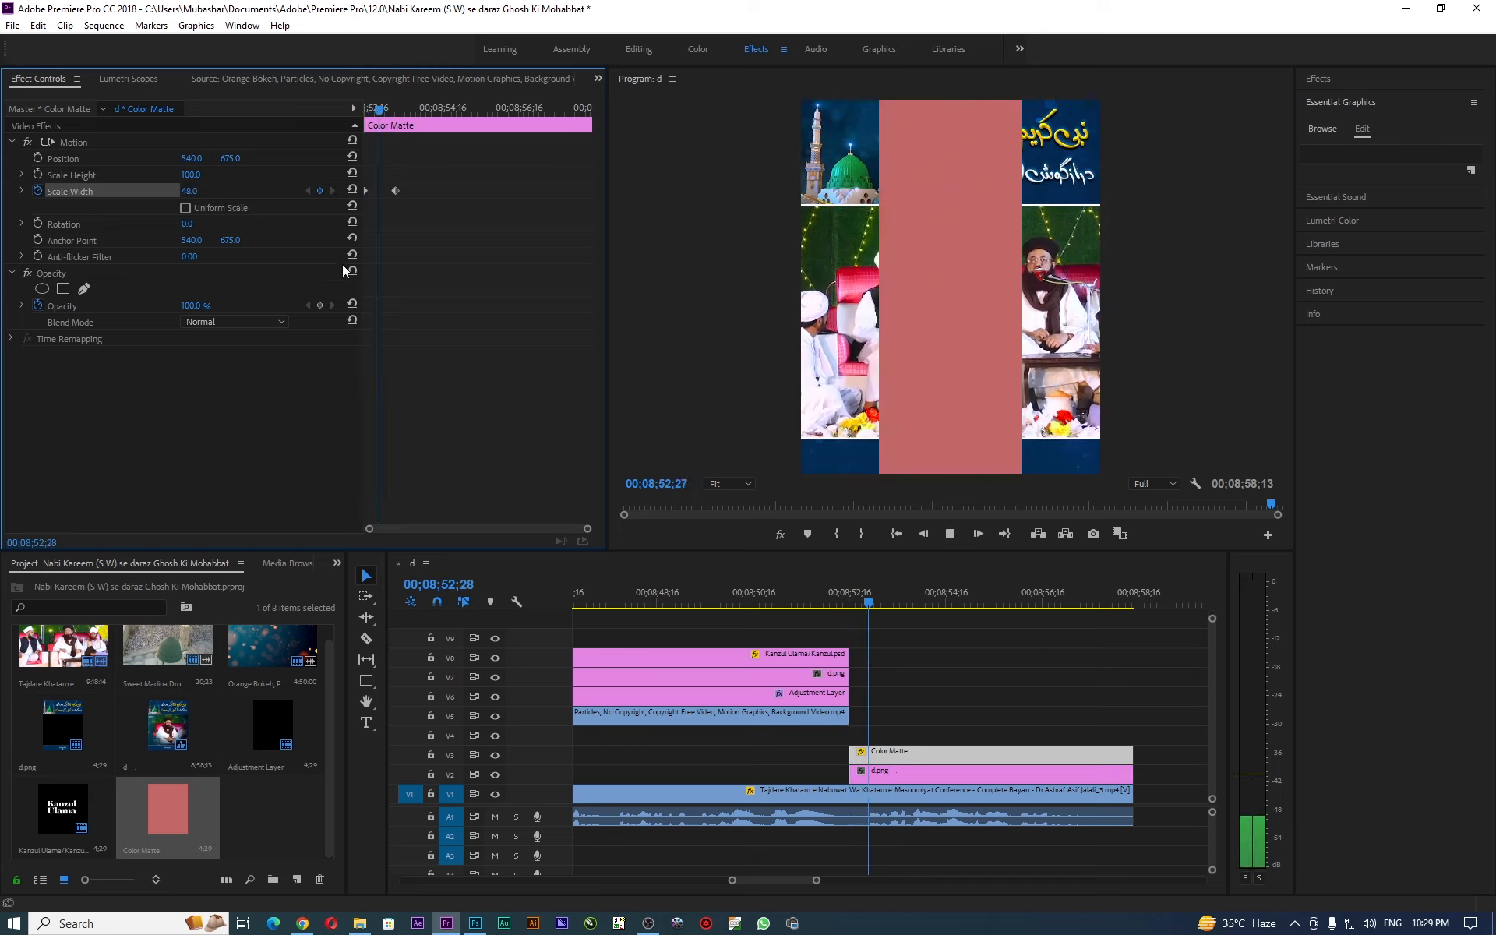
# Ease both Scale Width keyframes of the color matte, including Ease Out, and reshape the velocity curve for a fast start and slow finish.
pyautogui.press('space')
pyautogui.moveTo(588, 529); pyautogui.dragTo(539, 530)
pyautogui.rightClick(408, 190)
pyautogui.click(493, 427)
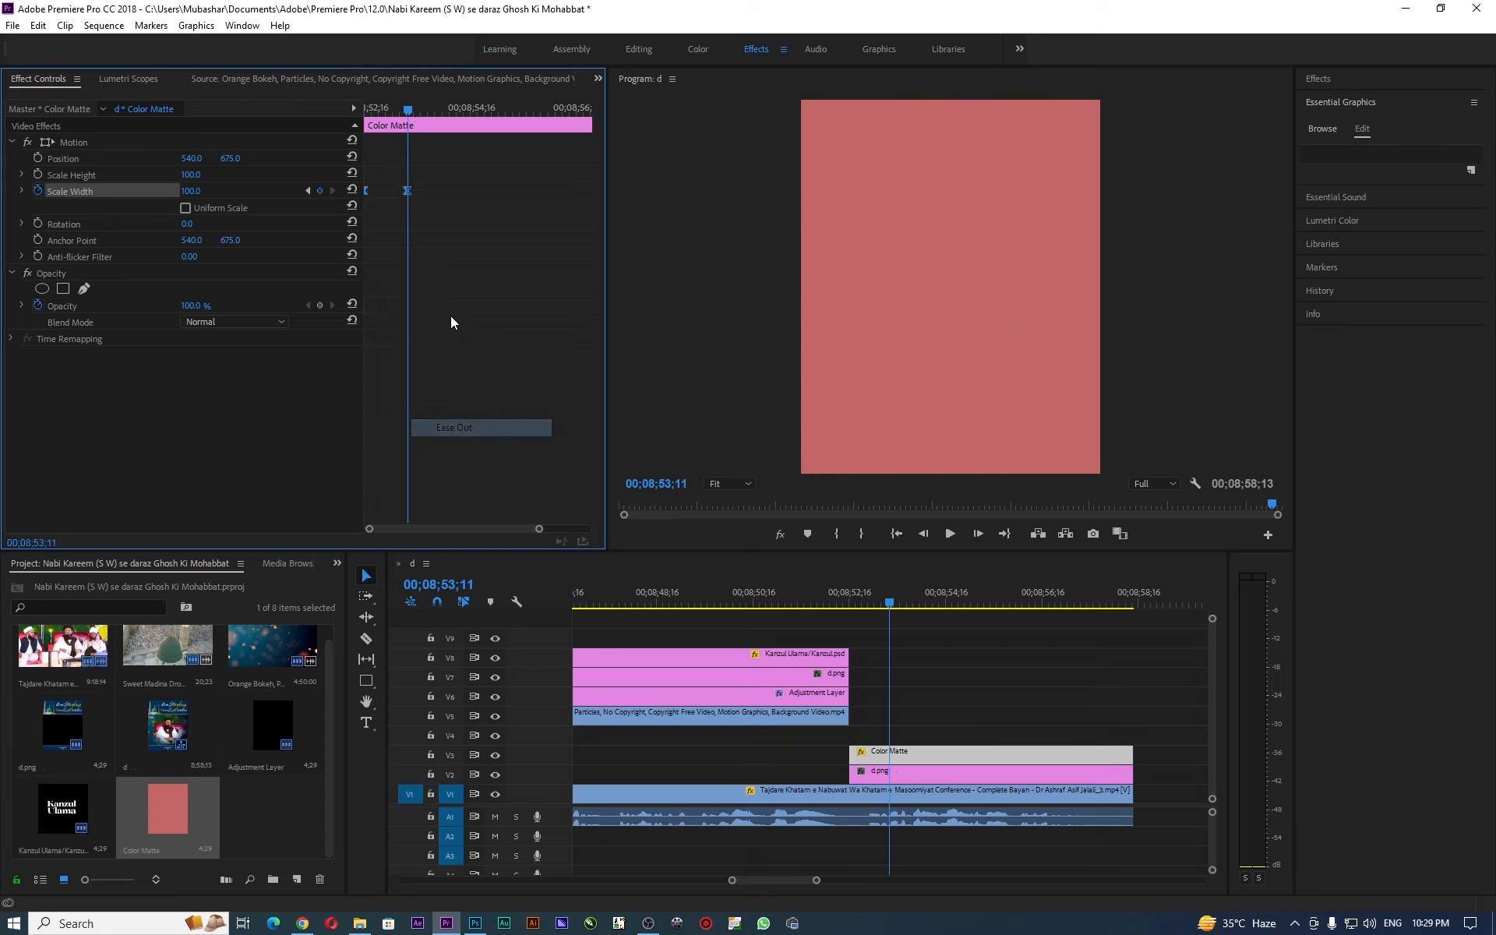
pyautogui.click(21, 191)
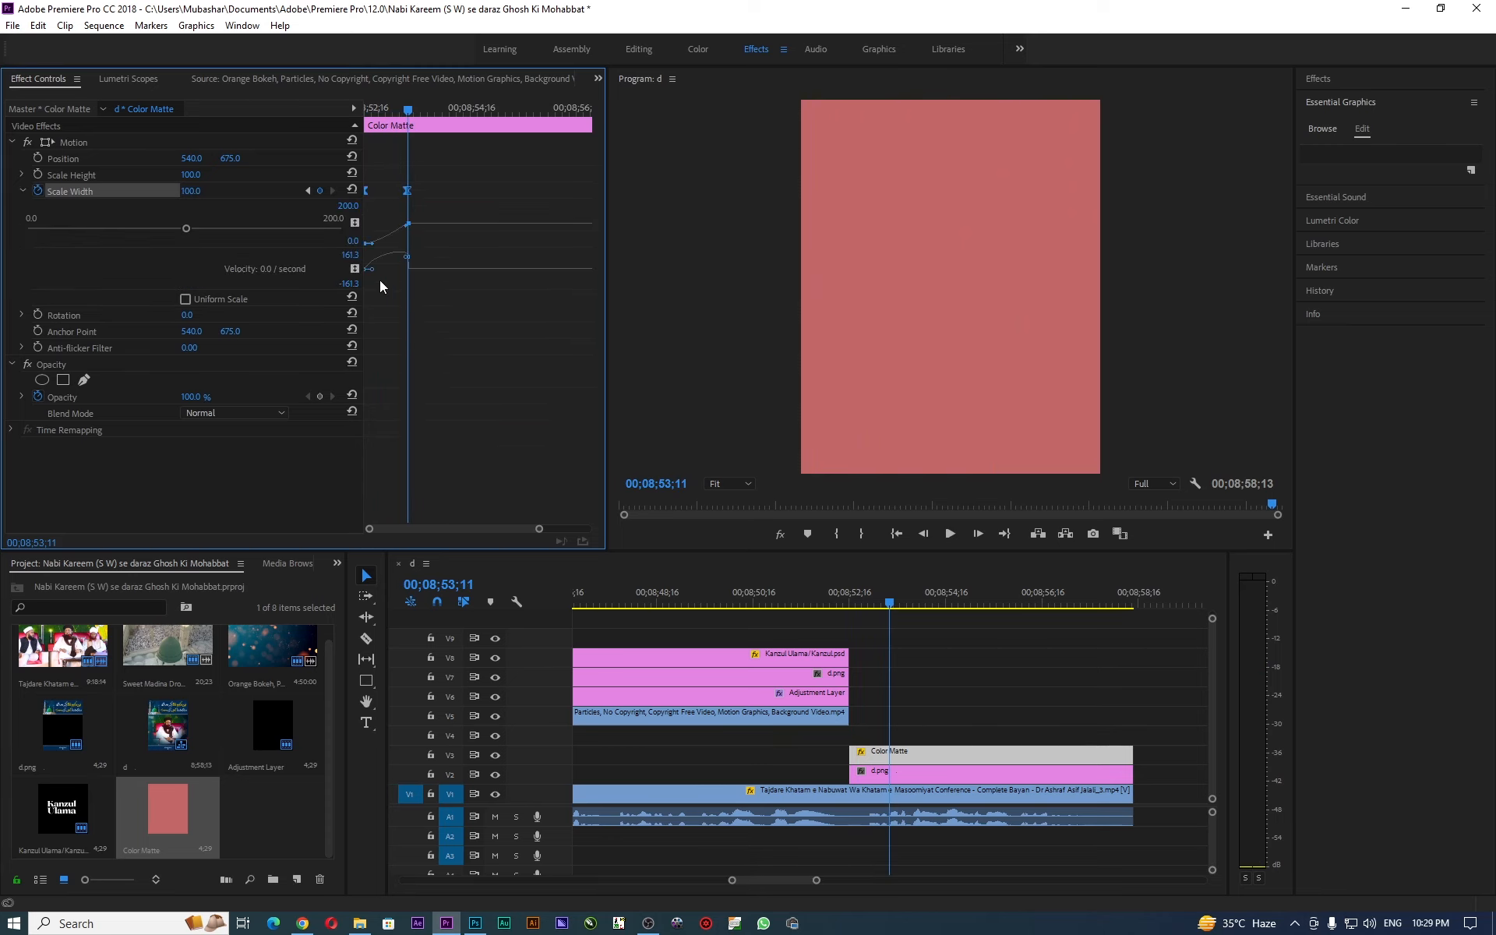
pyautogui.moveTo(402, 273); pyautogui.dragTo(375, 271)
# Preview the color matte's eased widening from 00;08;52;16.
pyautogui.moveTo(408, 109); pyautogui.dragTo(366, 108)
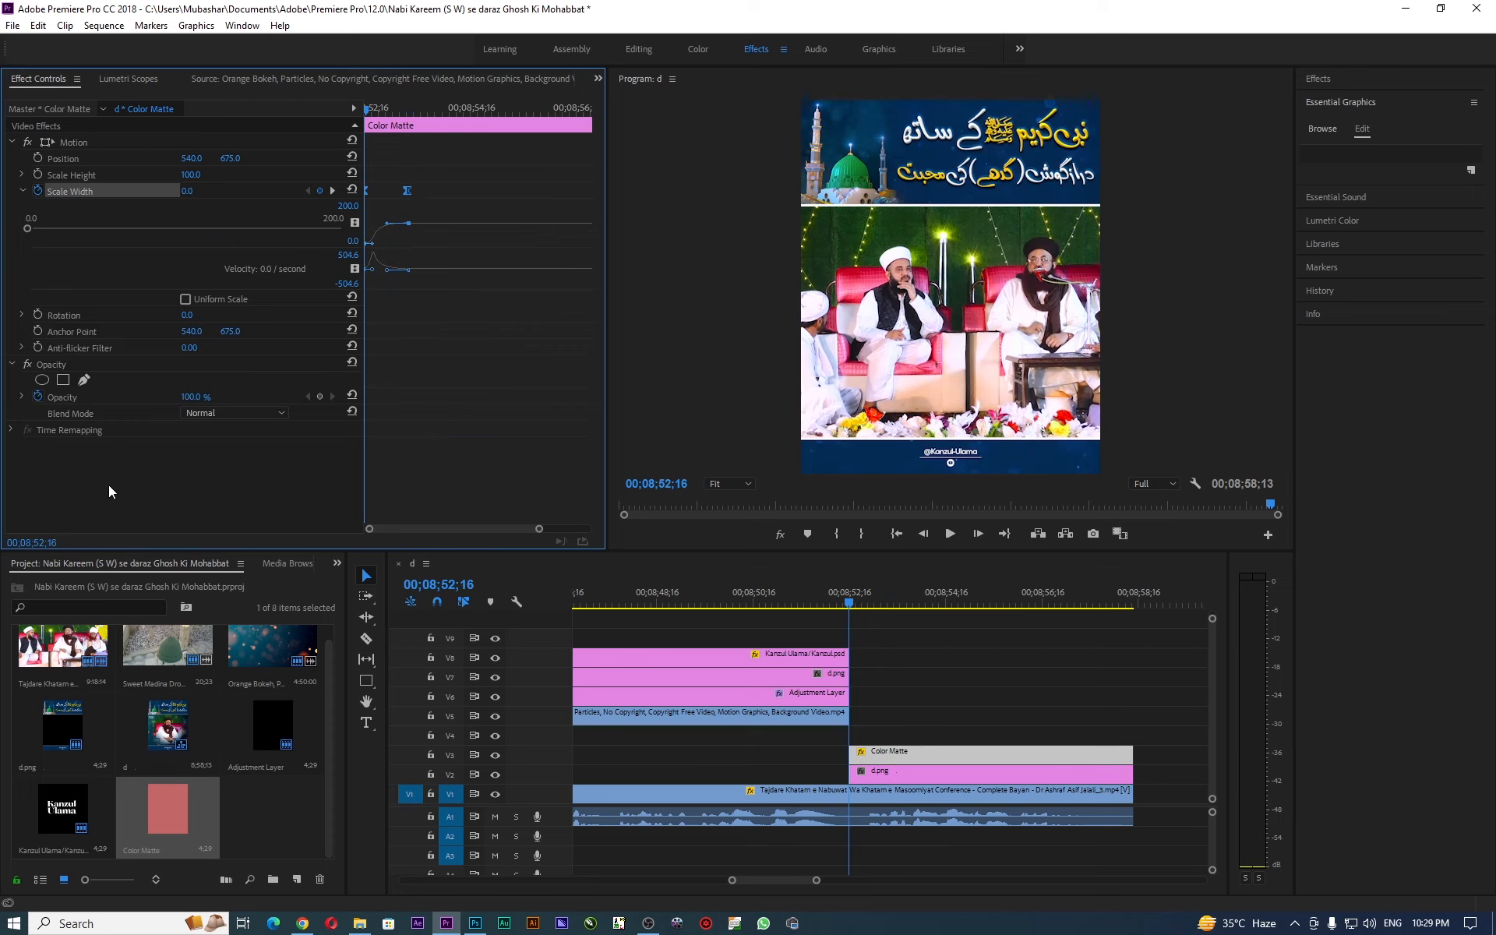
pyautogui.press('space')
pyautogui.moveTo(400, 114); pyautogui.dragTo(348, 116)
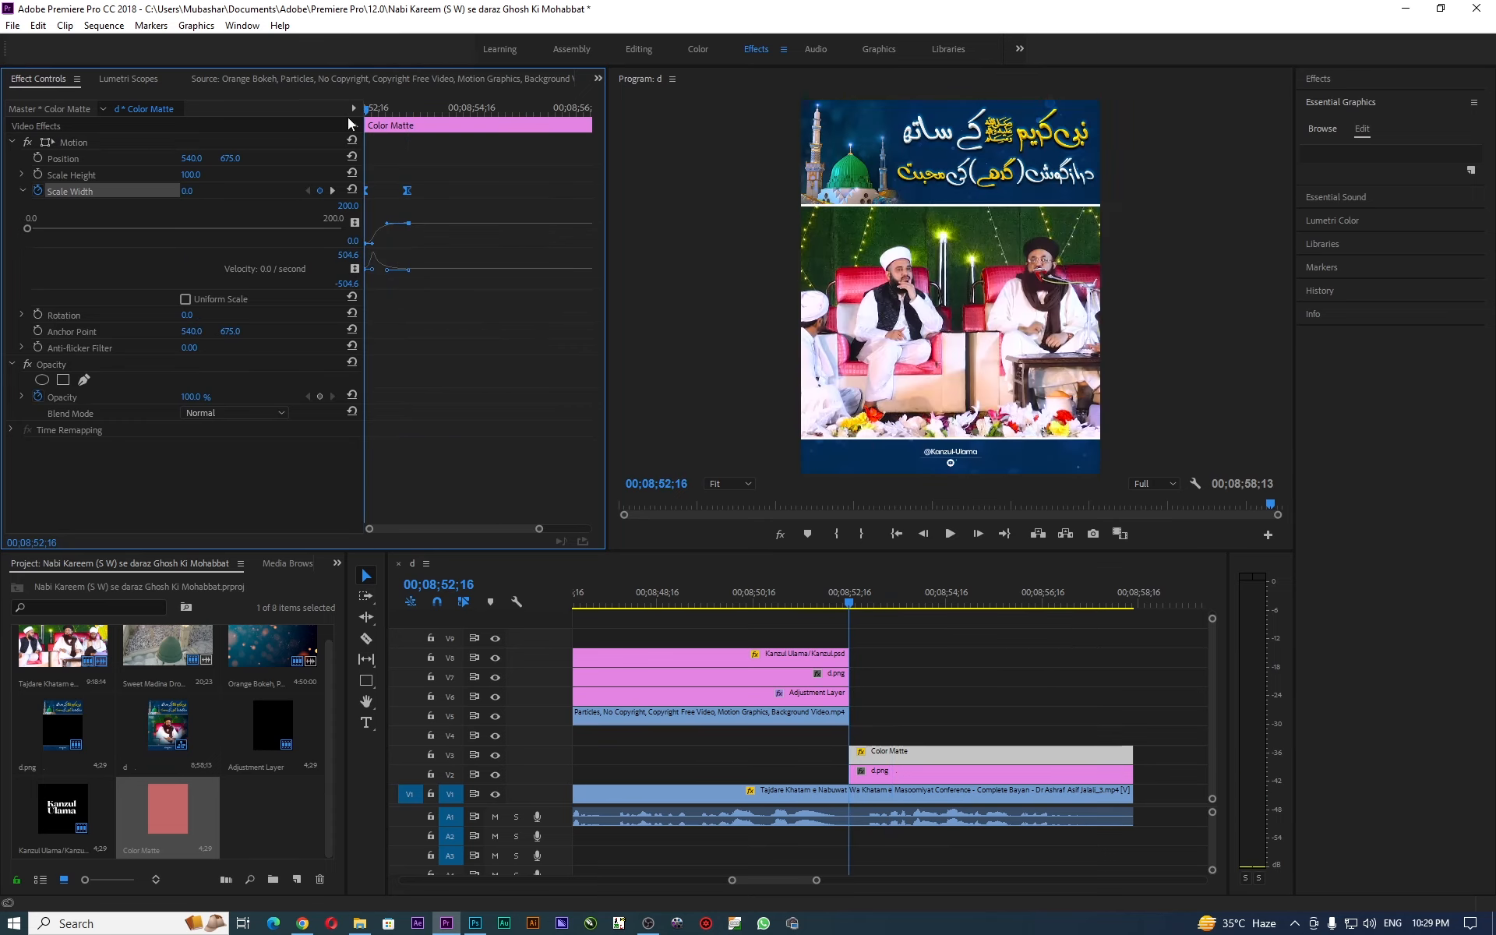
pyautogui.press('space')
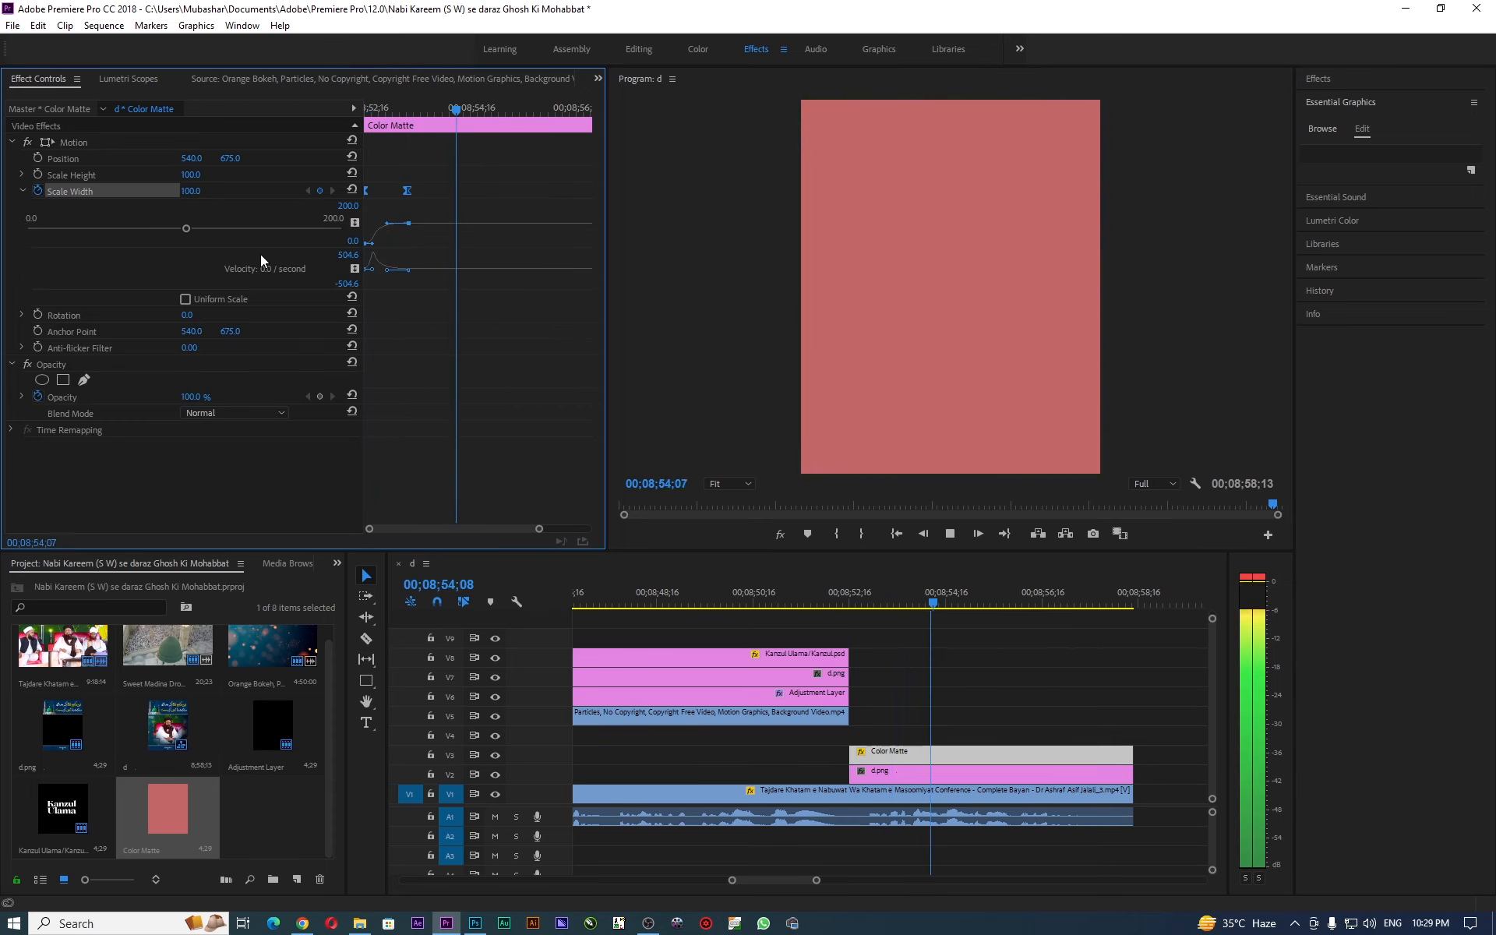
pyautogui.press('space')
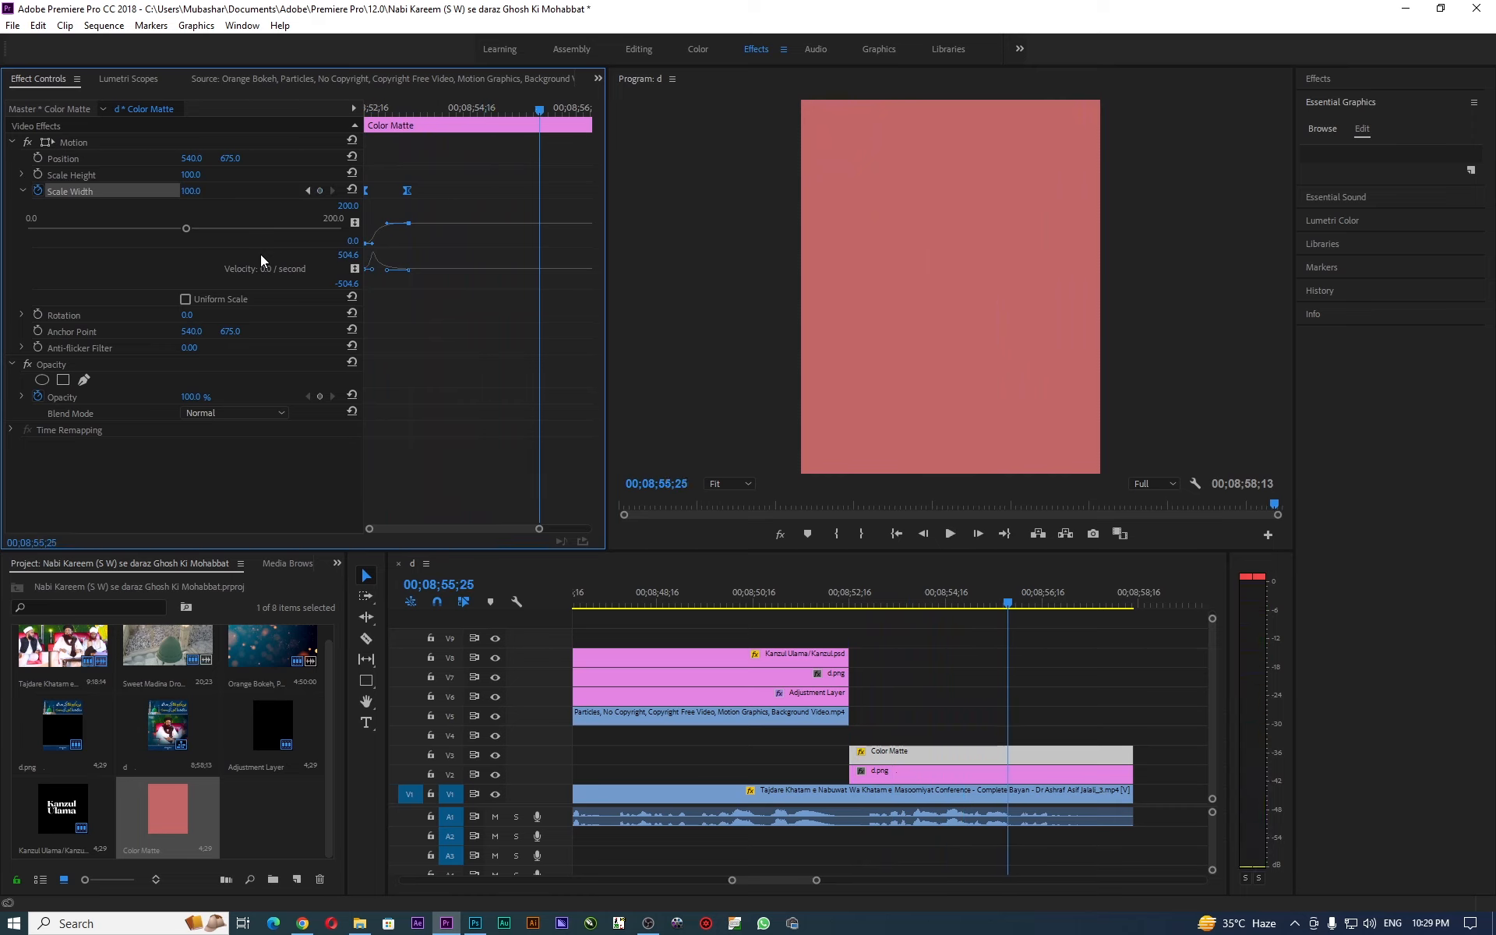
pyautogui.press('space')
pyautogui.press('space')
# Recolor the color matte with the dark navy sampled from the video frame's header background at 00;08;52;21.
pyautogui.click(967, 753)
pyautogui.moveTo(979, 608); pyautogui.dragTo(859, 615)
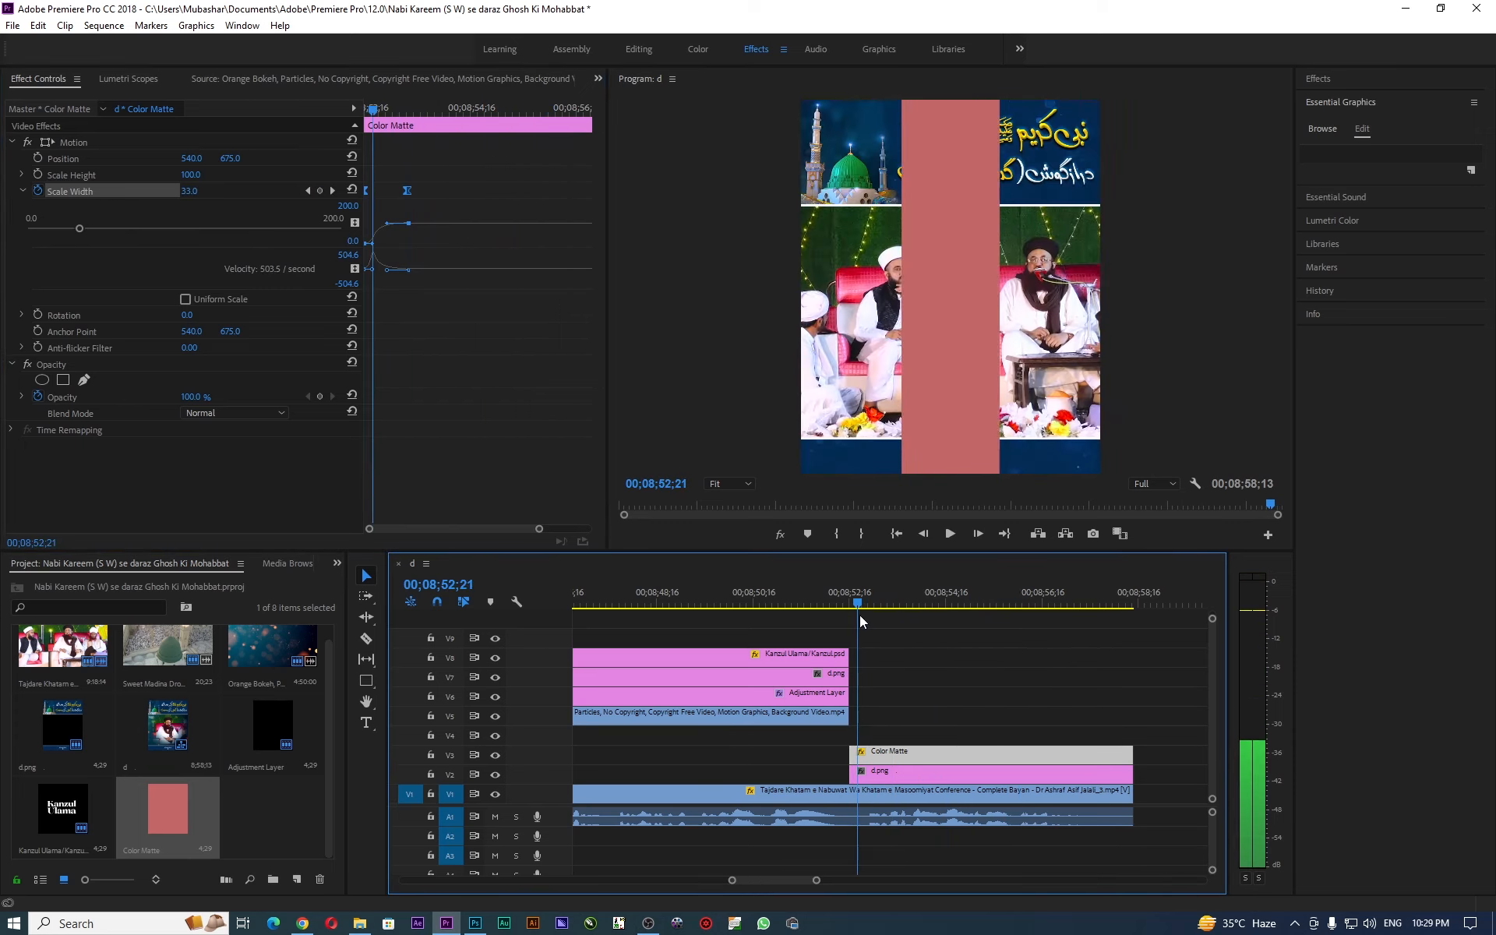
pyautogui.doubleClick(159, 803)
pyautogui.moveTo(788, 353); pyautogui.dragTo(455, 351)
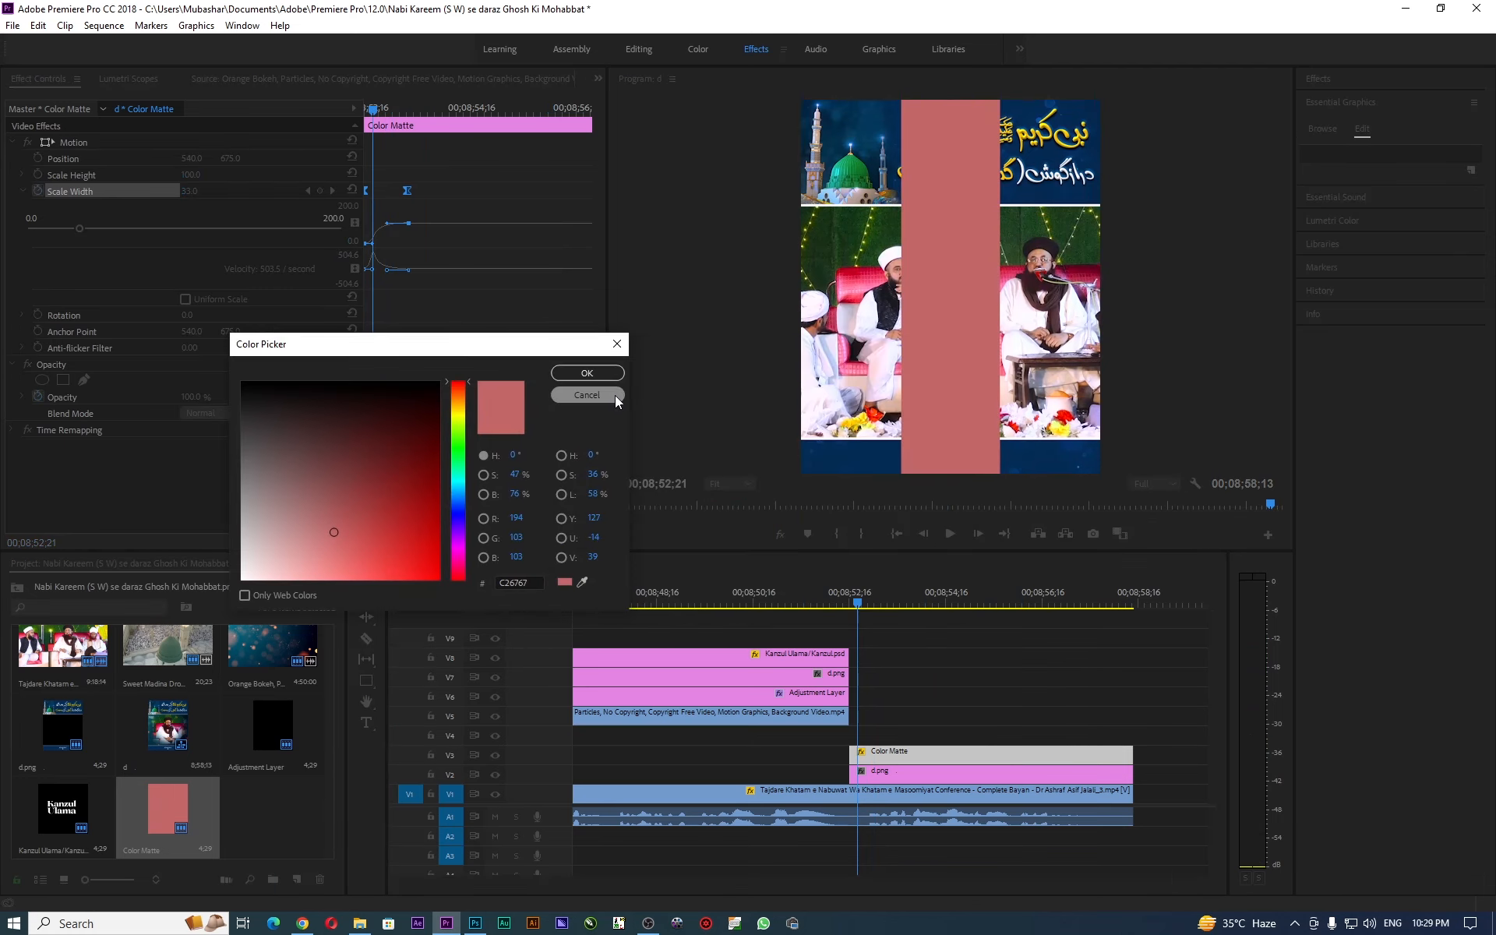
pyautogui.click(582, 581)
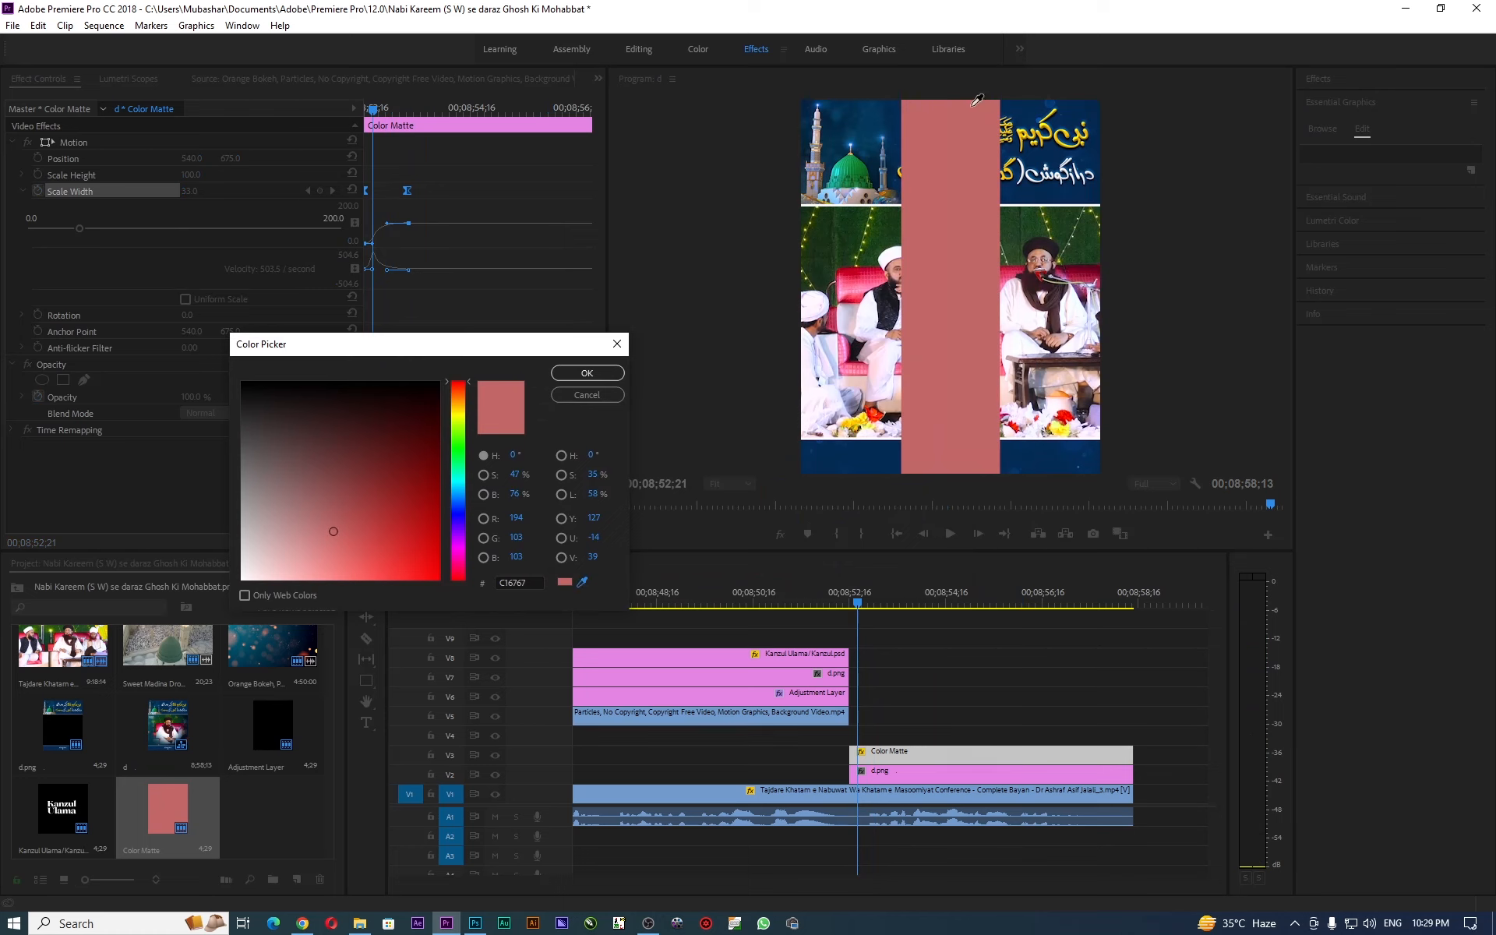
pyautogui.click(831, 124)
pyautogui.click(587, 374)
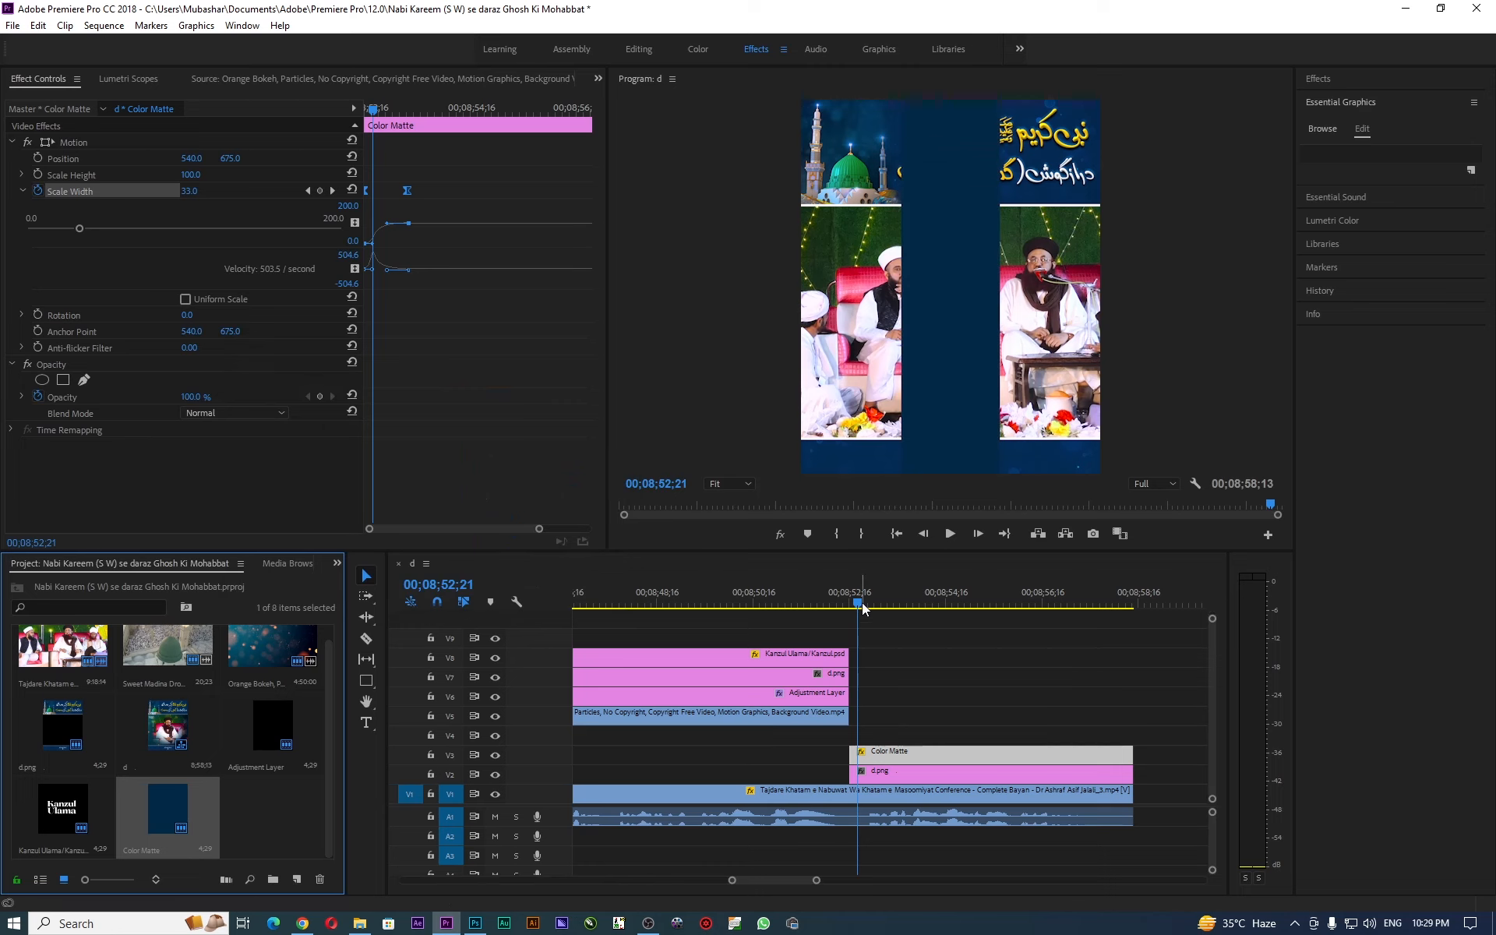
# Duplicate the animated navy matte from V3 onto V4 and V5, aligned at 00;08;52;16.
pyautogui.click(943, 694)
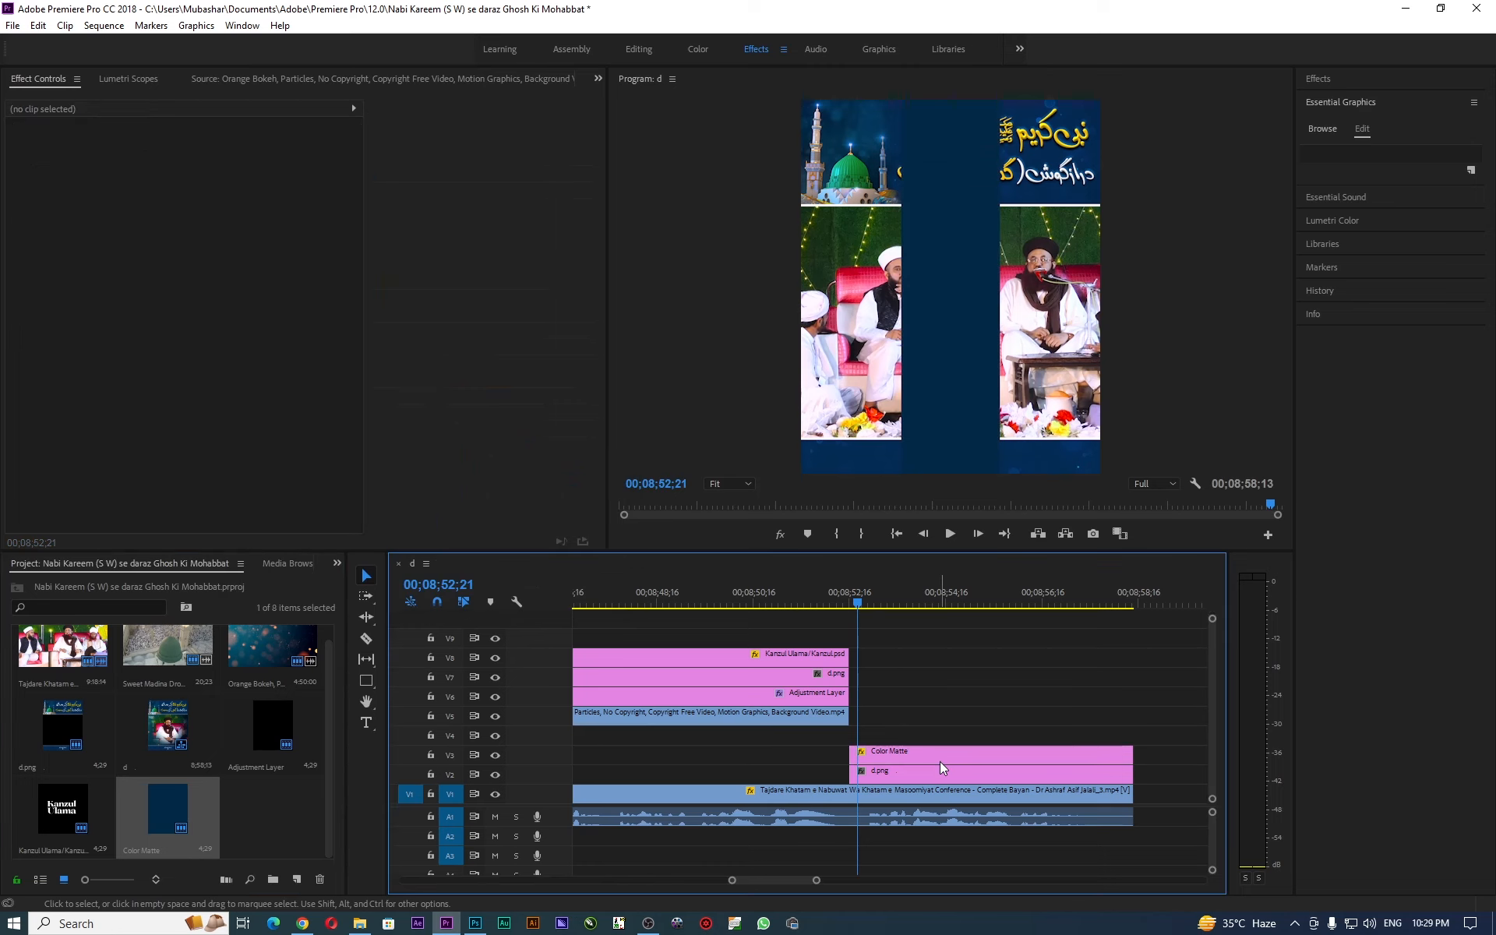
pyautogui.moveTo(940, 762); pyautogui.dragTo(934, 723)
pyautogui.moveTo(861, 607); pyautogui.dragTo(851, 607)
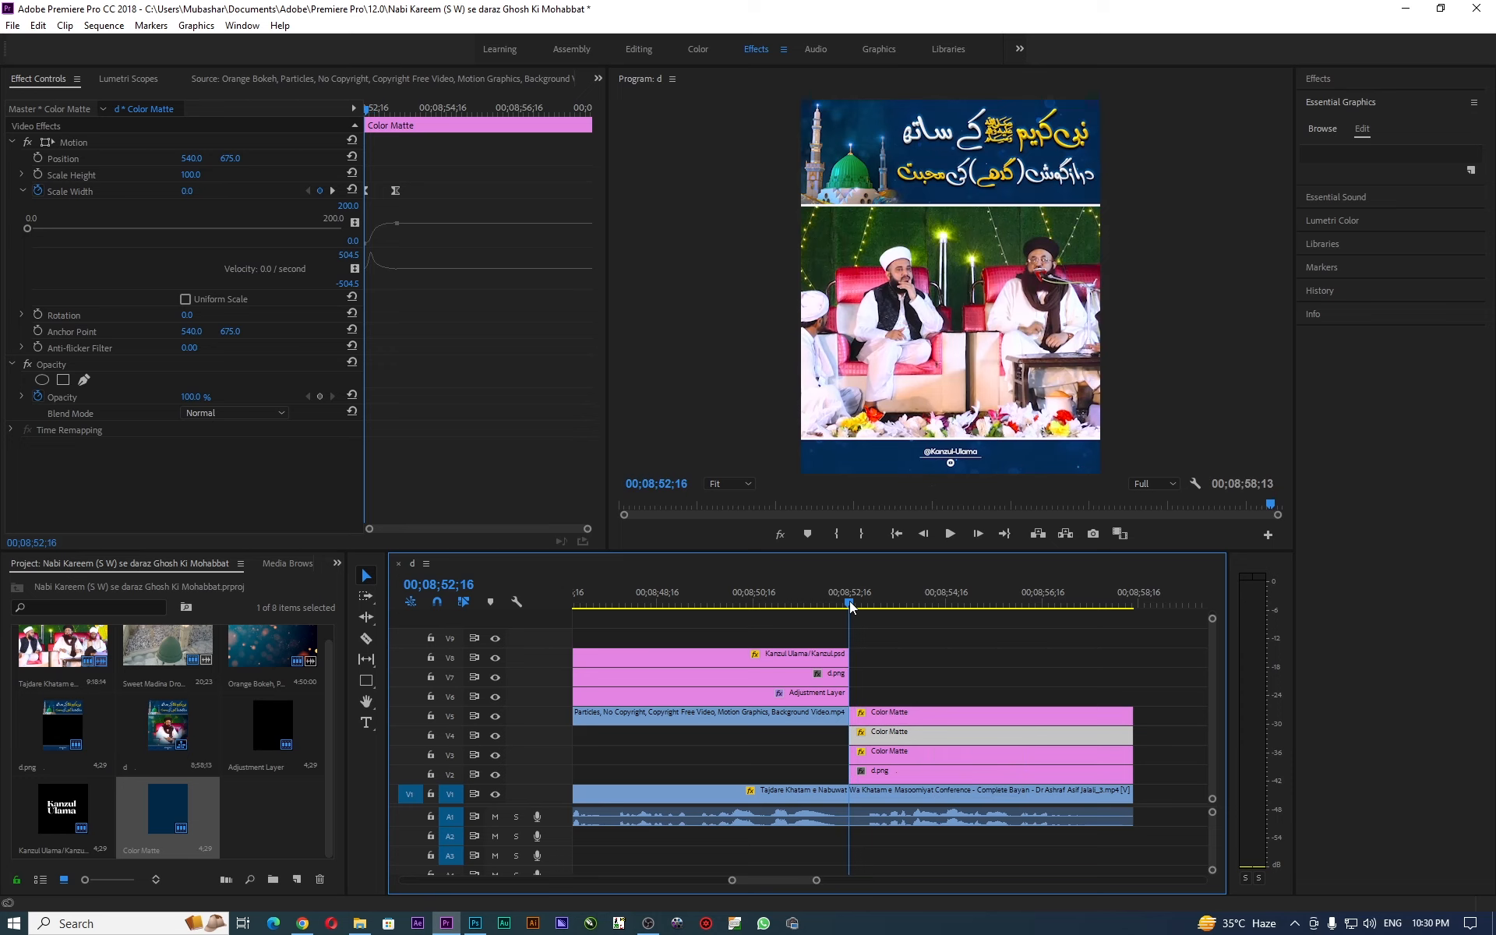
# Stagger the matte copies in five-frame steps, starting V4 at 00;08;52;21 and V5 at 00;08;52;26.
pyautogui.hotkey('shift', 'Right')
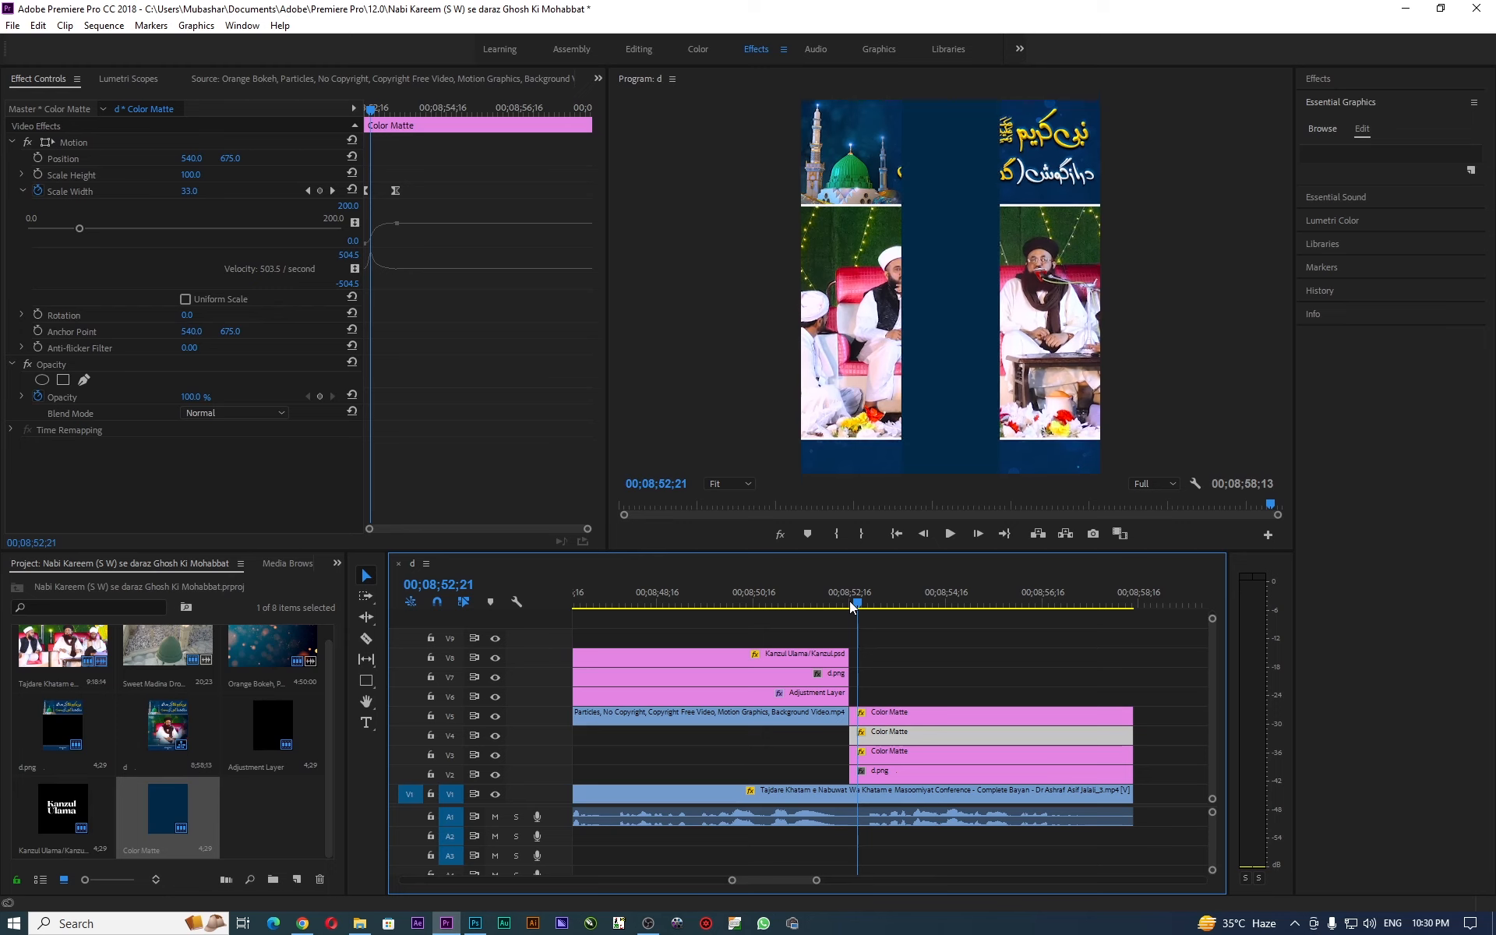
pyautogui.click(901, 760)
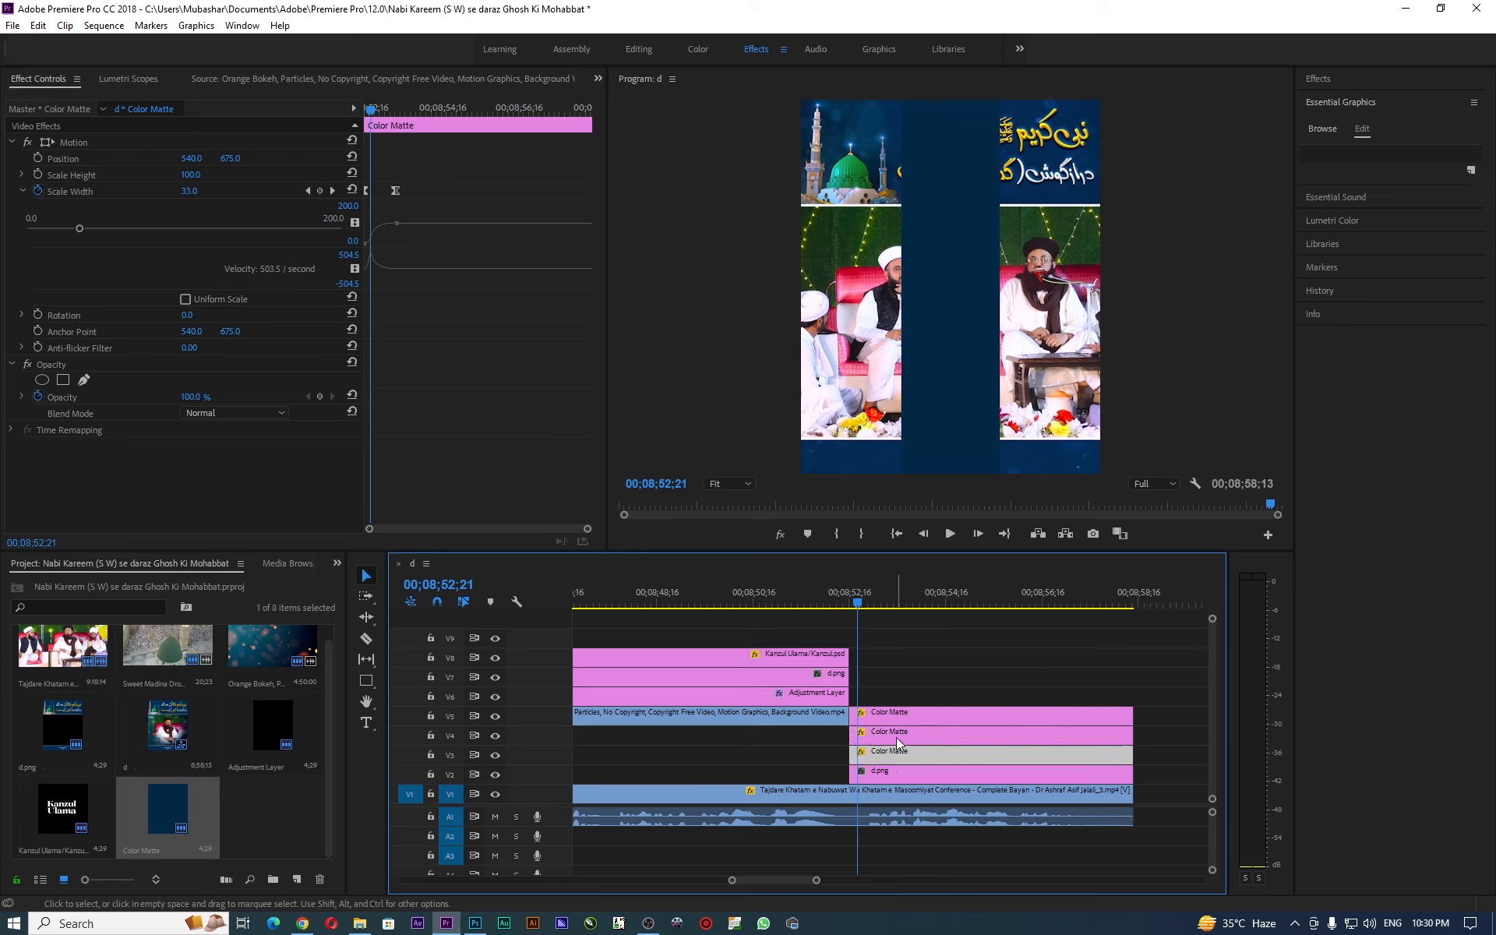
pyautogui.click(897, 737)
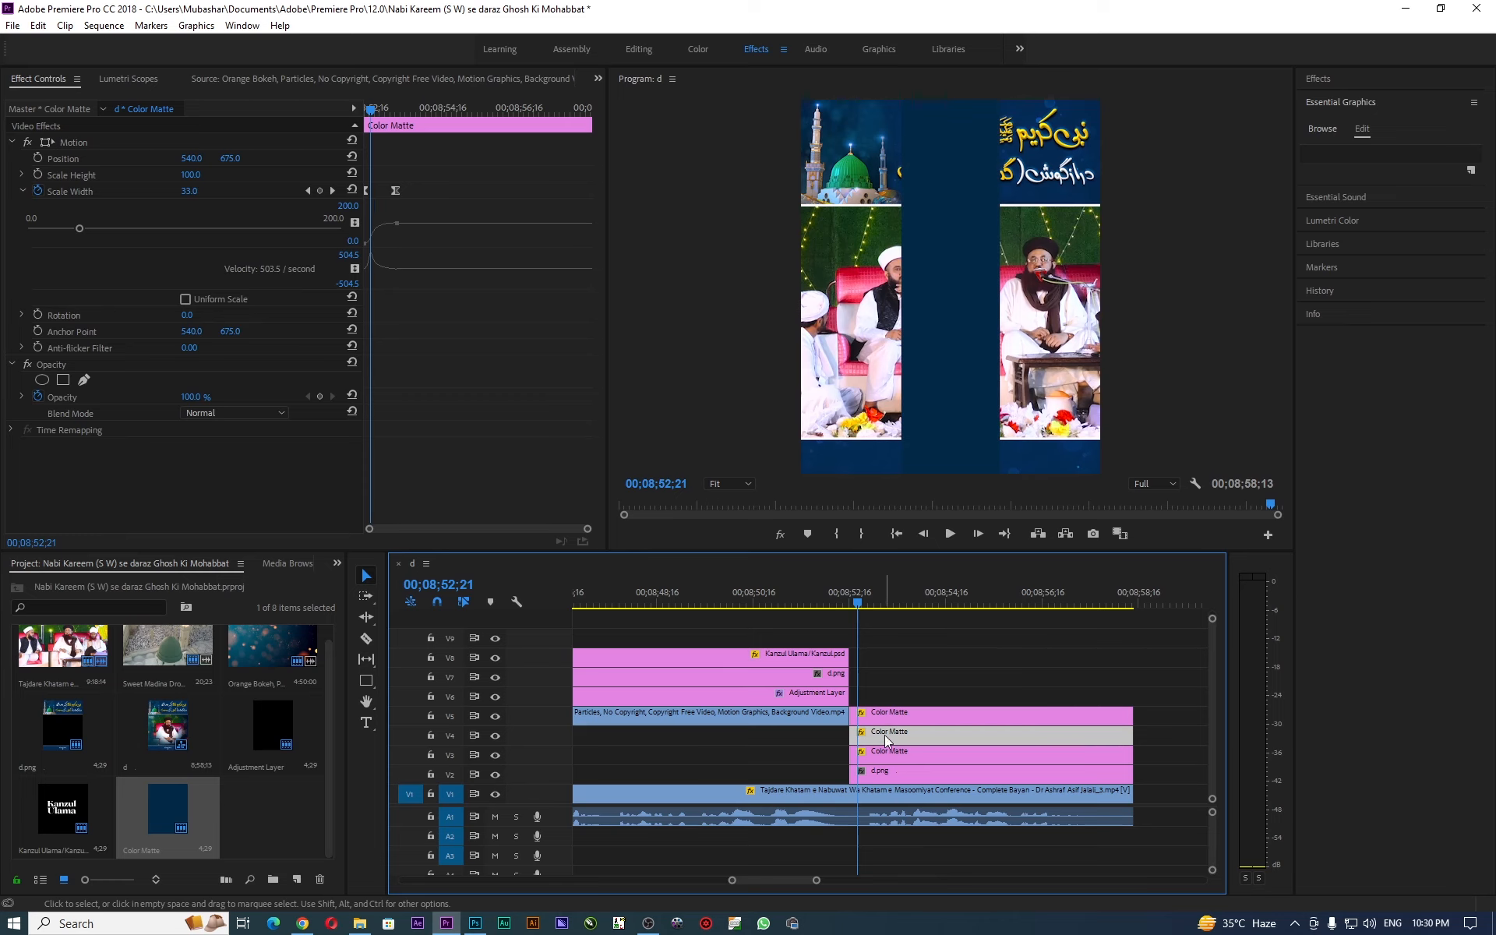
pyautogui.moveTo(882, 734); pyautogui.dragTo(894, 737)
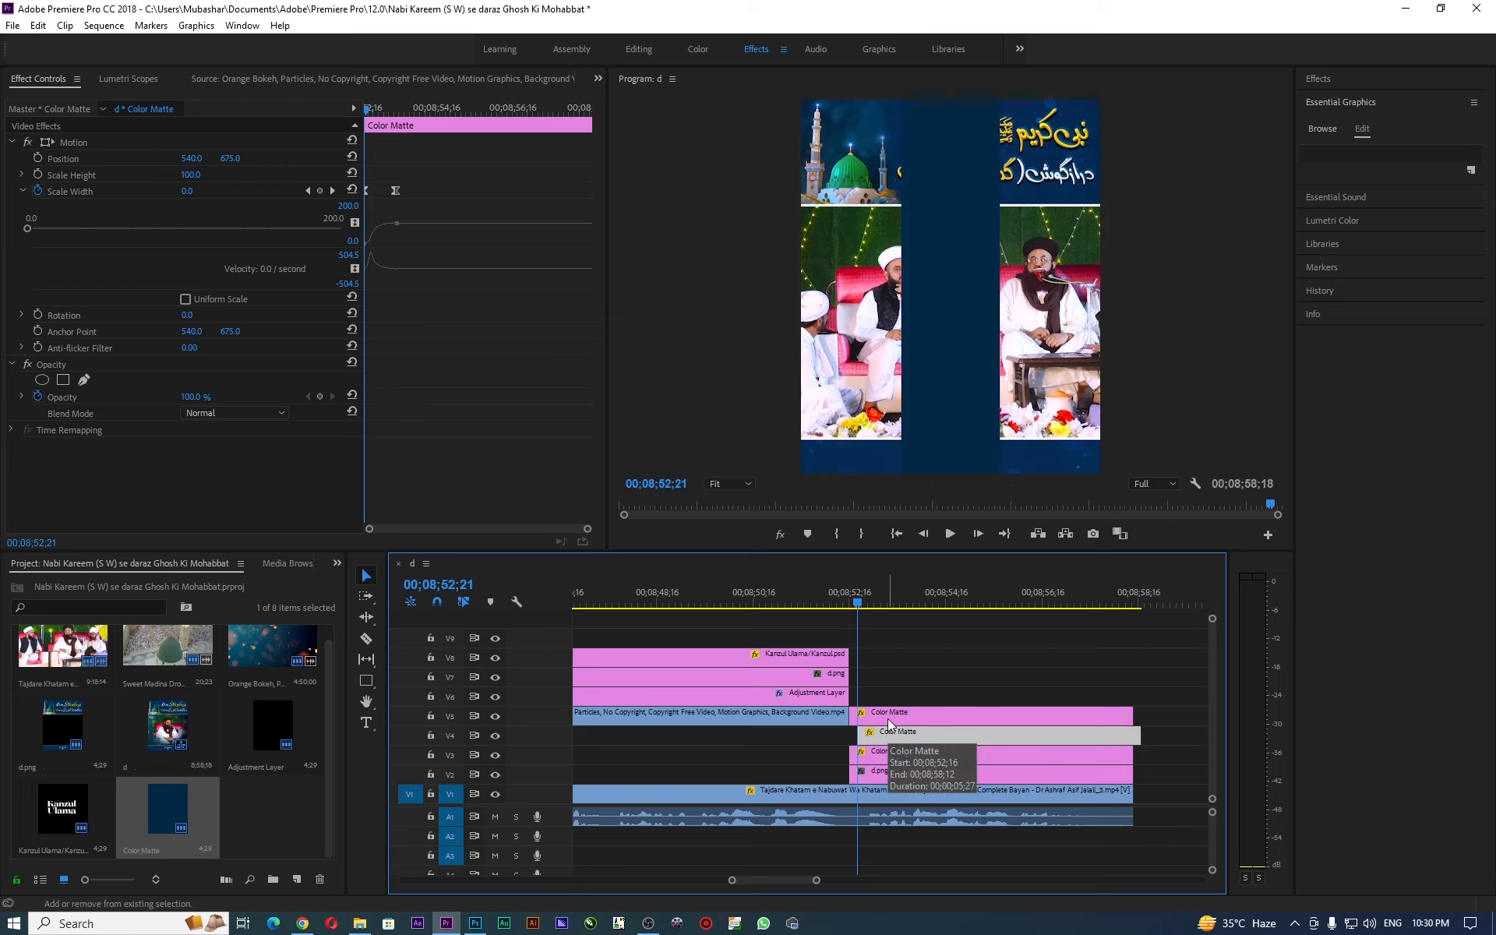
pyautogui.hotkey('shift', 'Right')
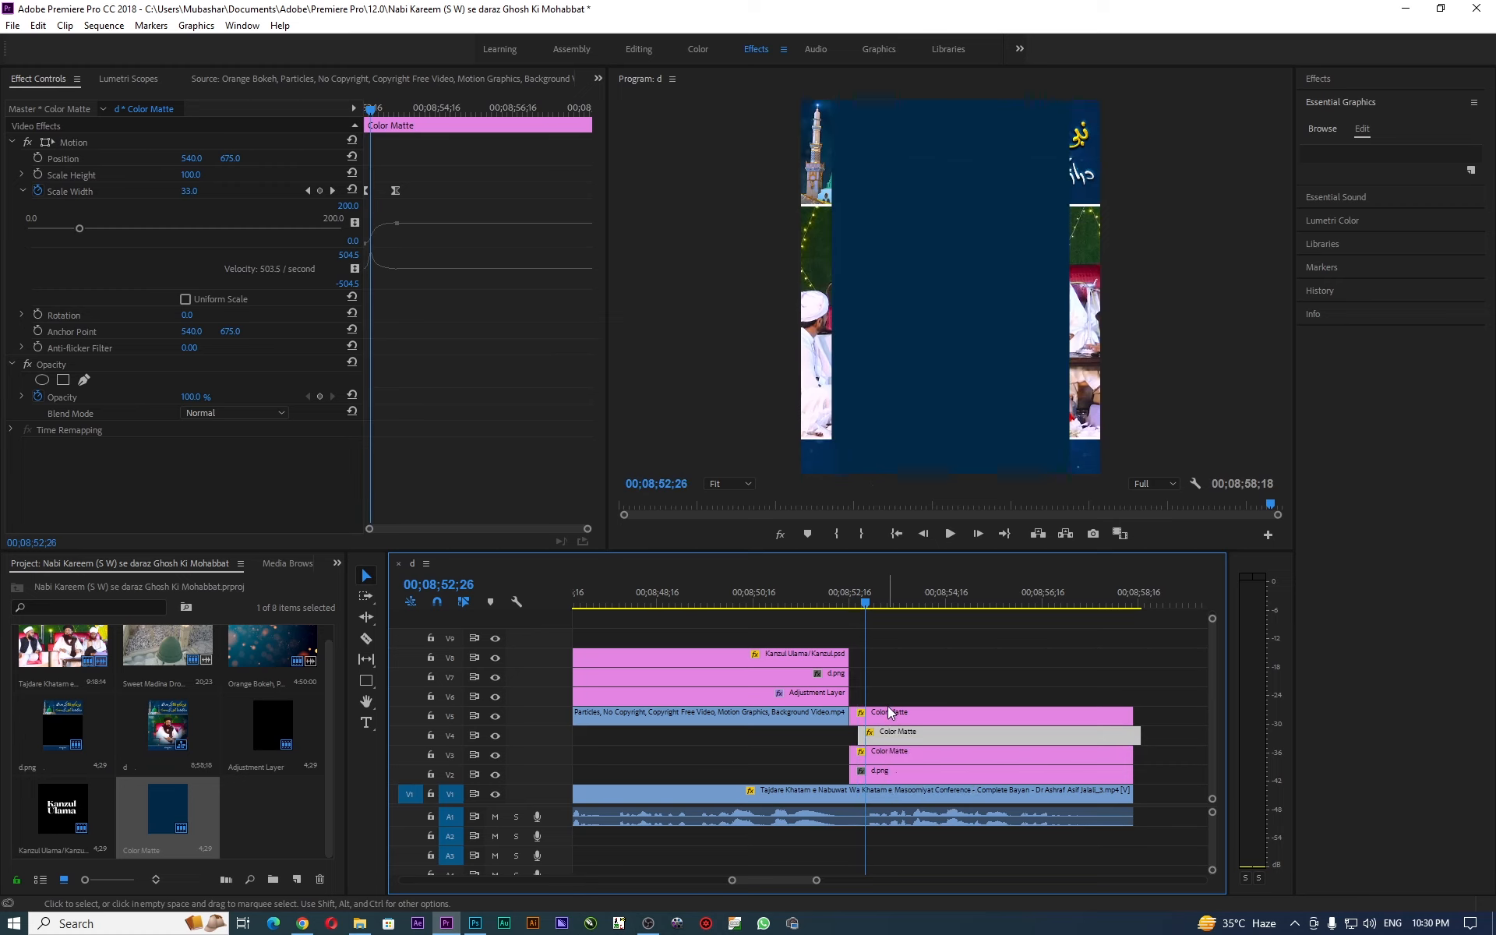
pyautogui.moveTo(891, 713); pyautogui.dragTo(902, 714)
# Cut off the V4 and V5 mattes' overhang at the end of the V1 footage and preview the staggered animation.
pyautogui.click(1135, 604)
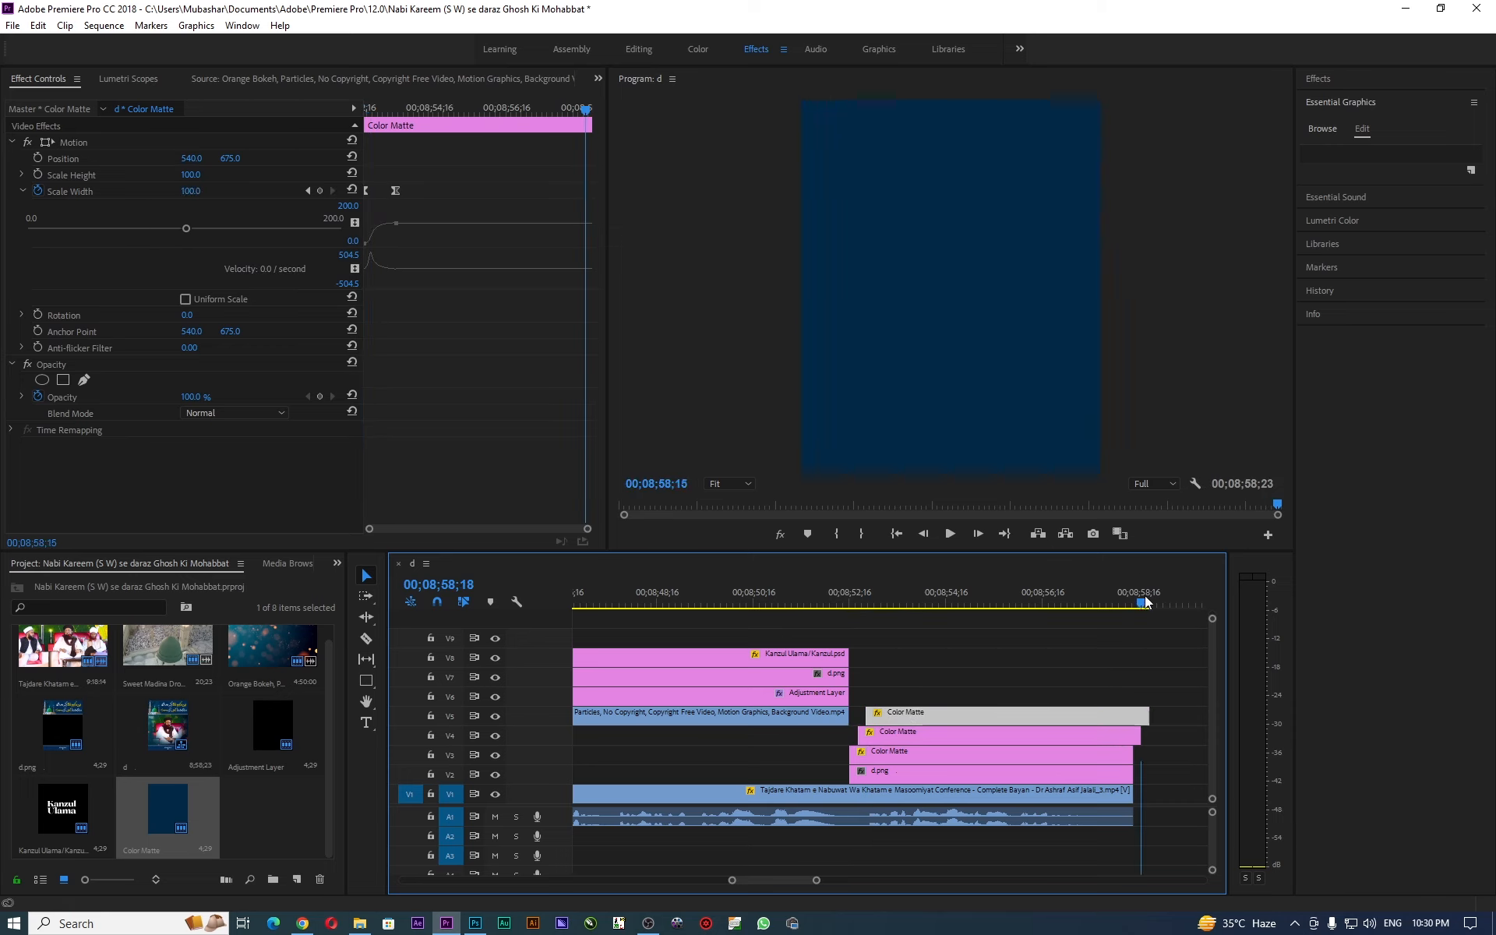
pyautogui.moveTo(1182, 665); pyautogui.dragTo(1143, 750)
pyautogui.press('Delete')
pyautogui.moveTo(1093, 606); pyautogui.dragTo(844, 652)
pyautogui.press('space')
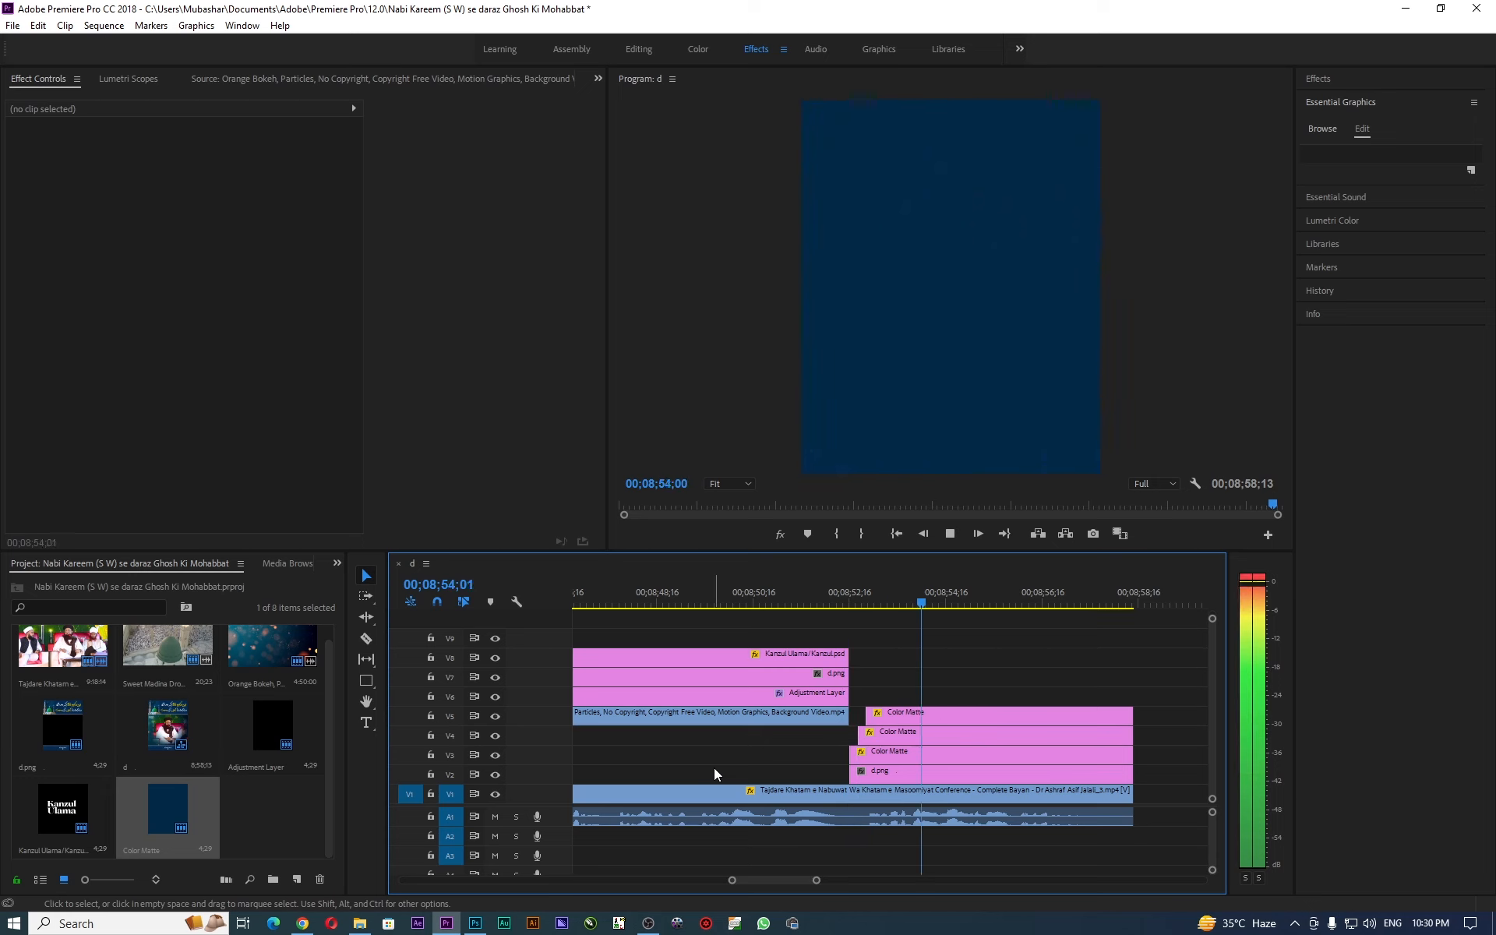
pyautogui.press('space')
# Try to make the V4 matte white by recoloring the shared color matte to FFFFFF.
pyautogui.click(915, 733)
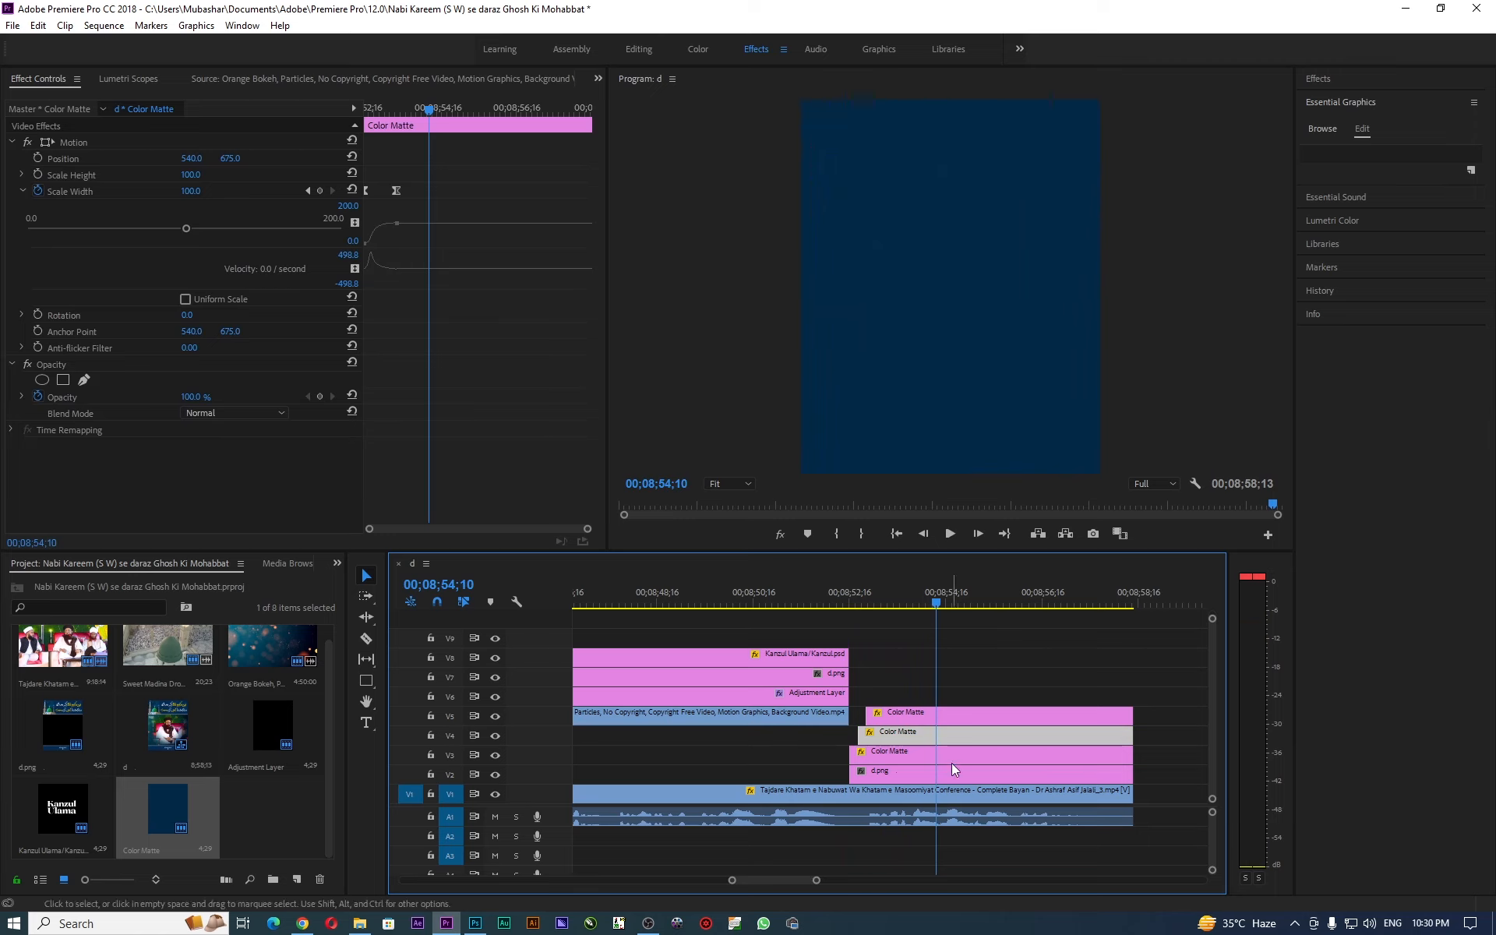
pyautogui.doubleClick(175, 807)
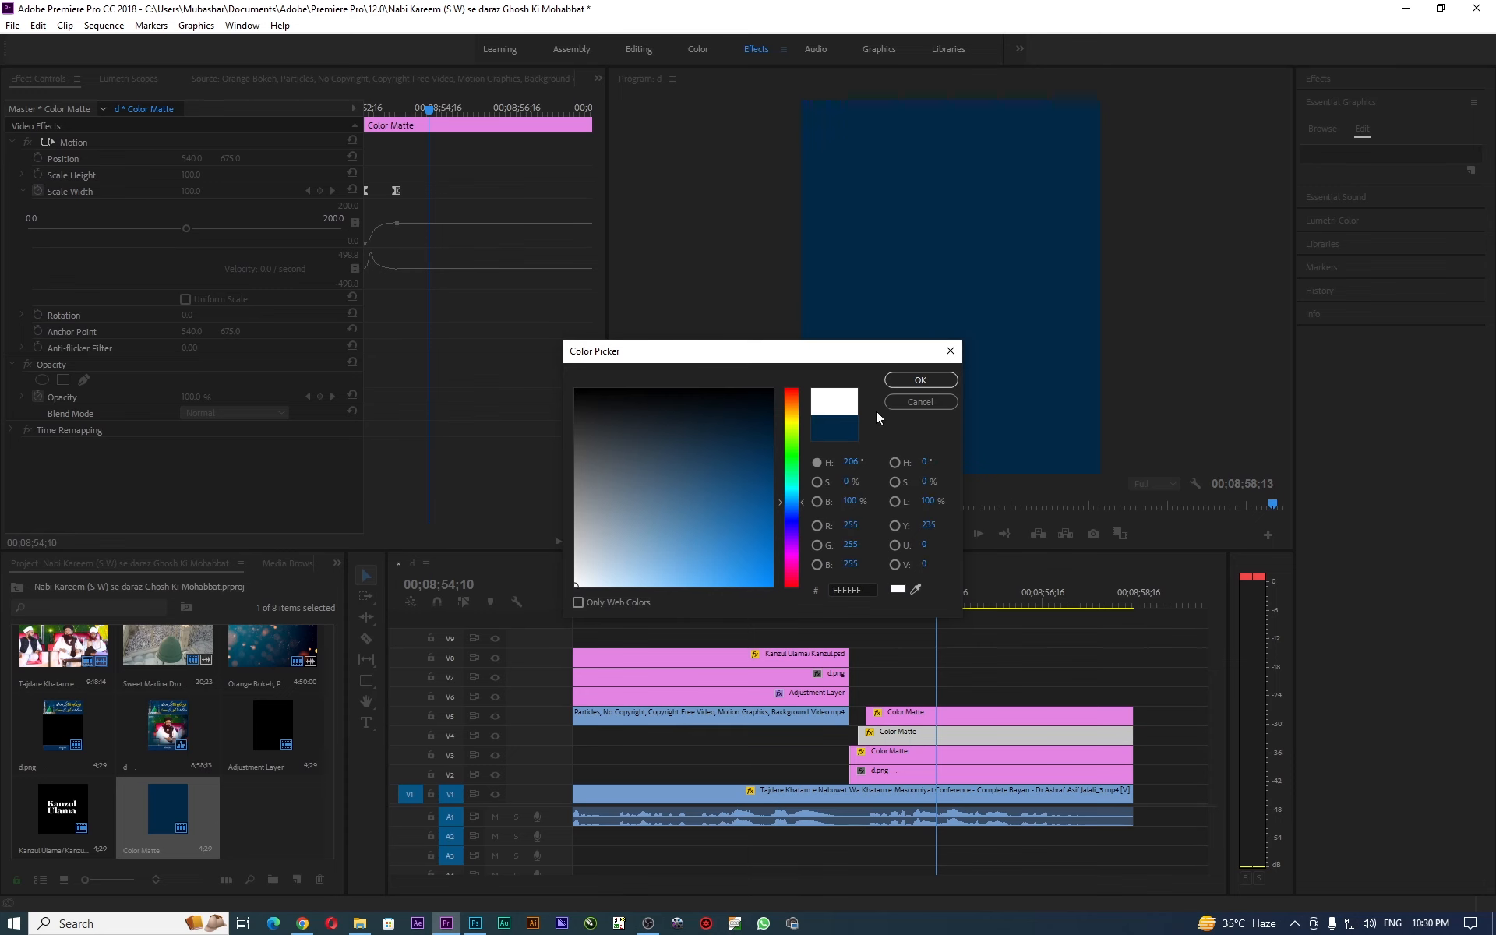
pyautogui.click(922, 379)
pyautogui.moveTo(927, 598); pyautogui.dragTo(881, 621)
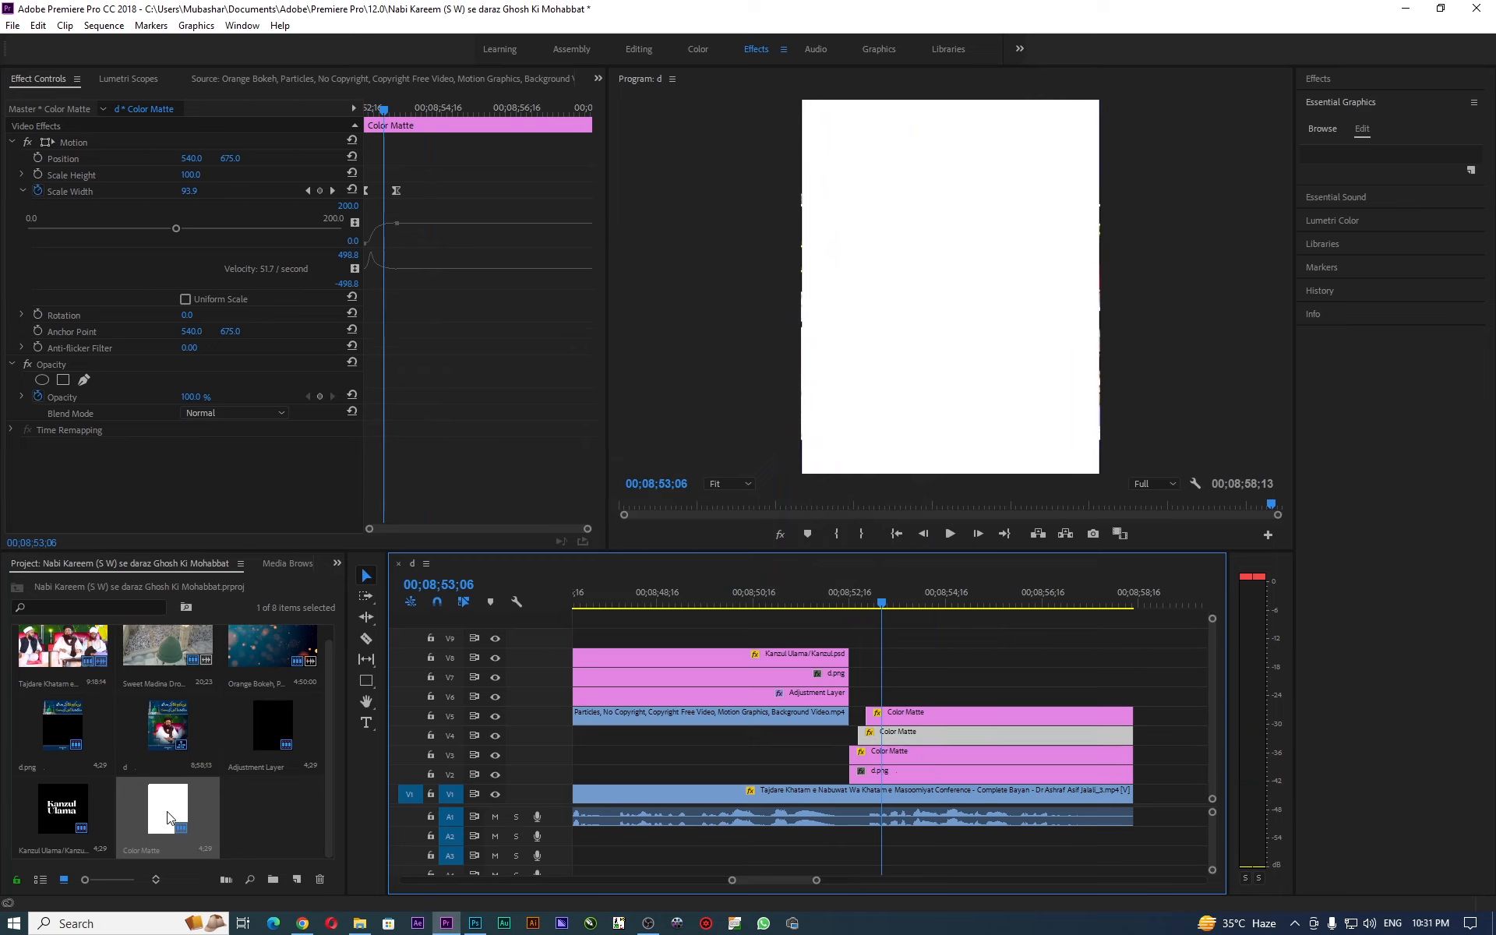
pyautogui.rightClick(261, 824)
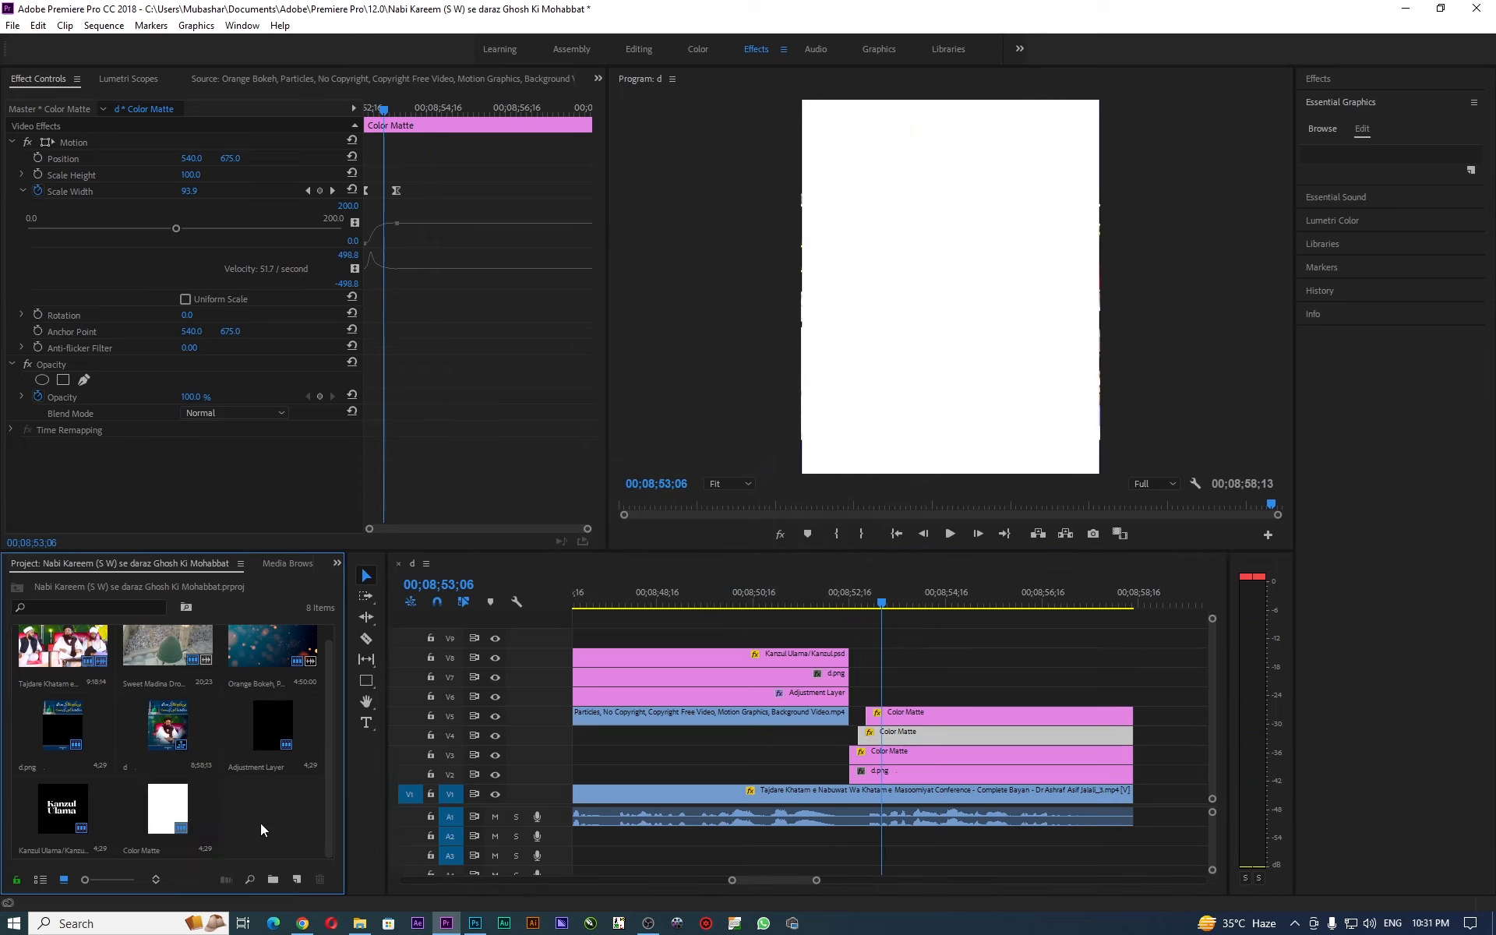
pyautogui.moveTo(329, 742)
pyautogui.click(307, 835)
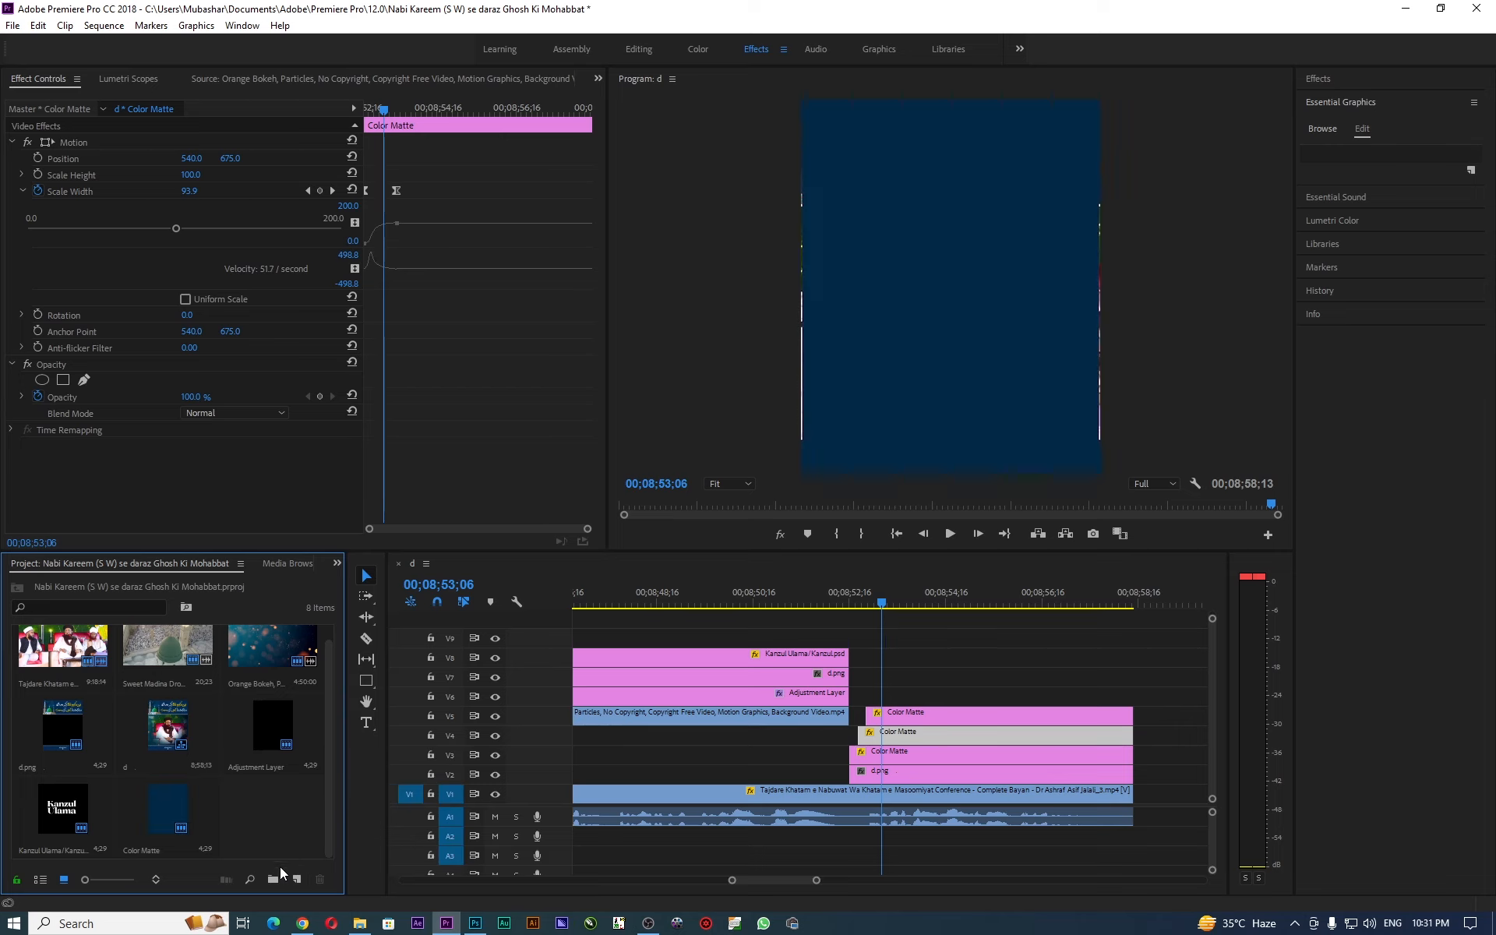
# Create a second 1080 × 1350 color matte and set its color to white, FFFFFF.
pyautogui.click(293, 877)
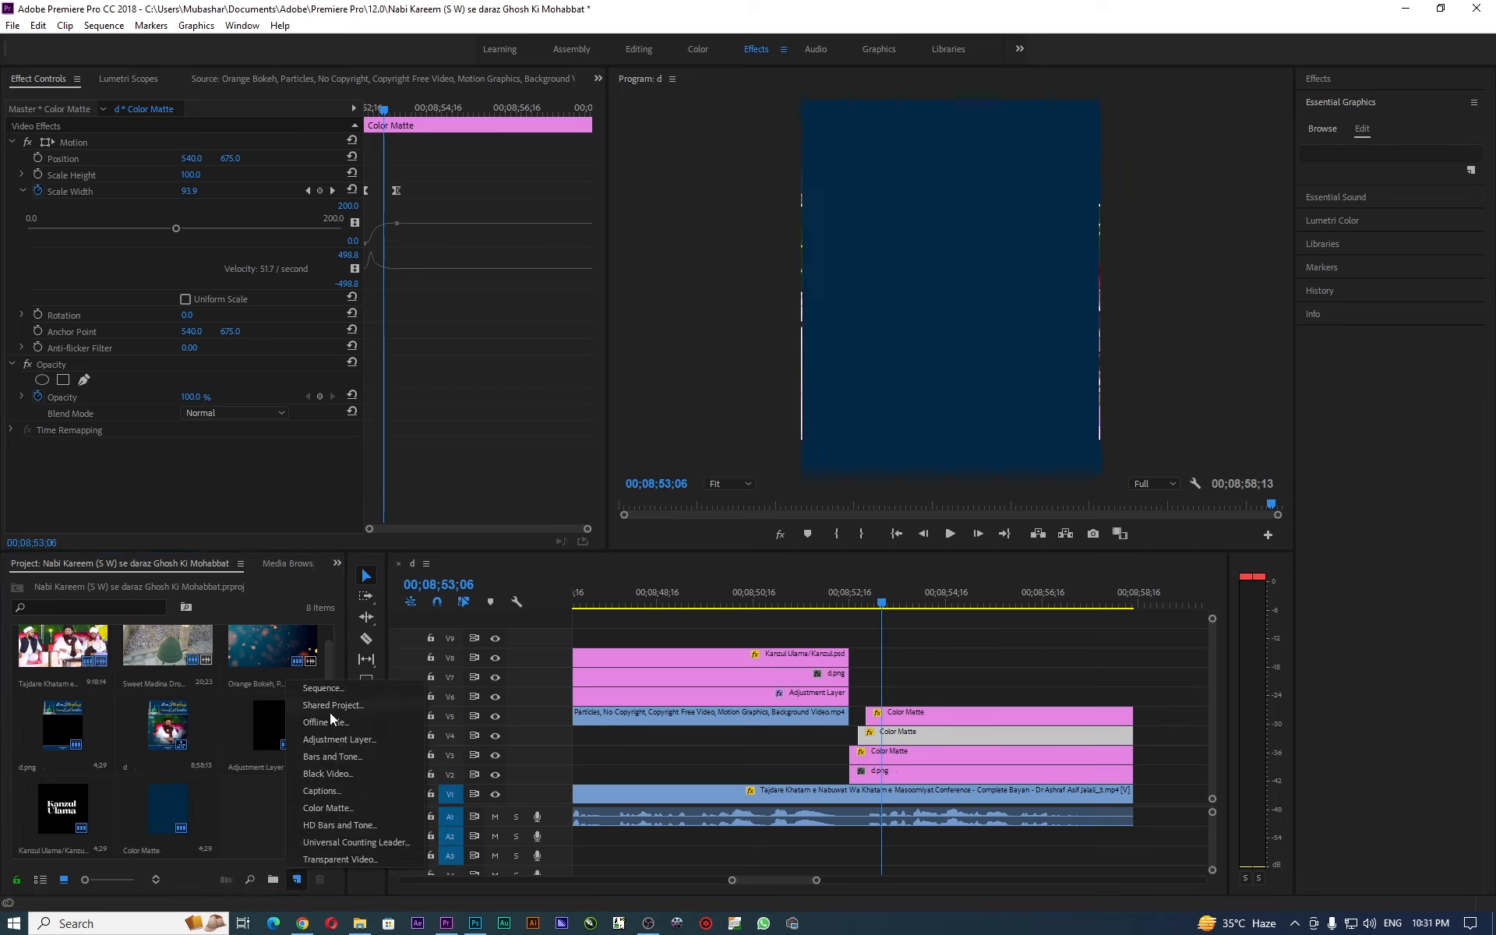
pyautogui.click(343, 808)
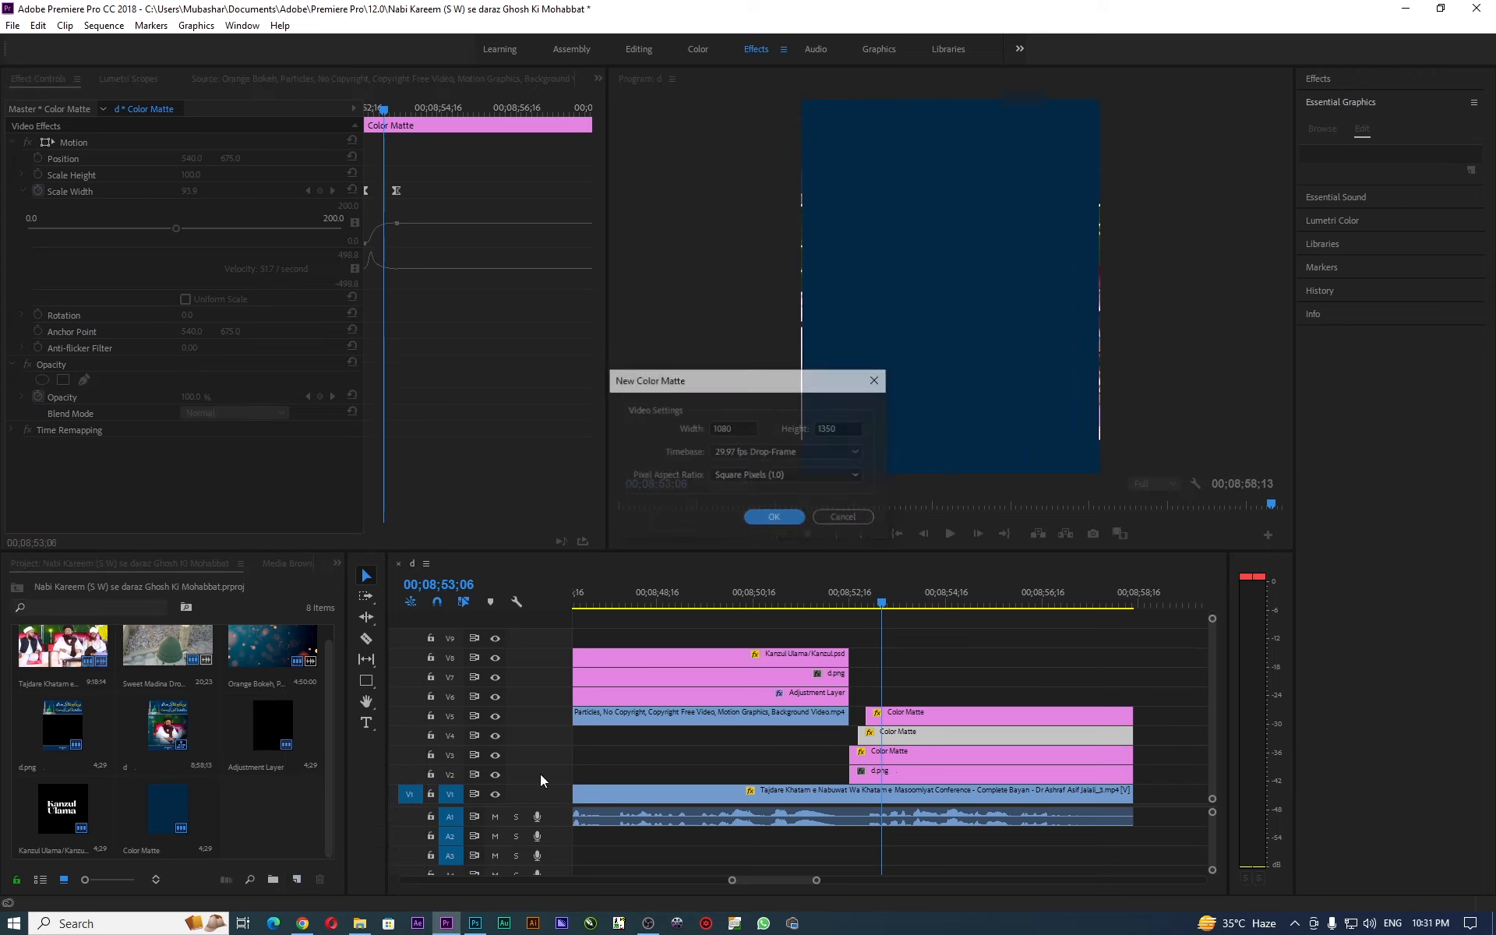
pyautogui.click(787, 516)
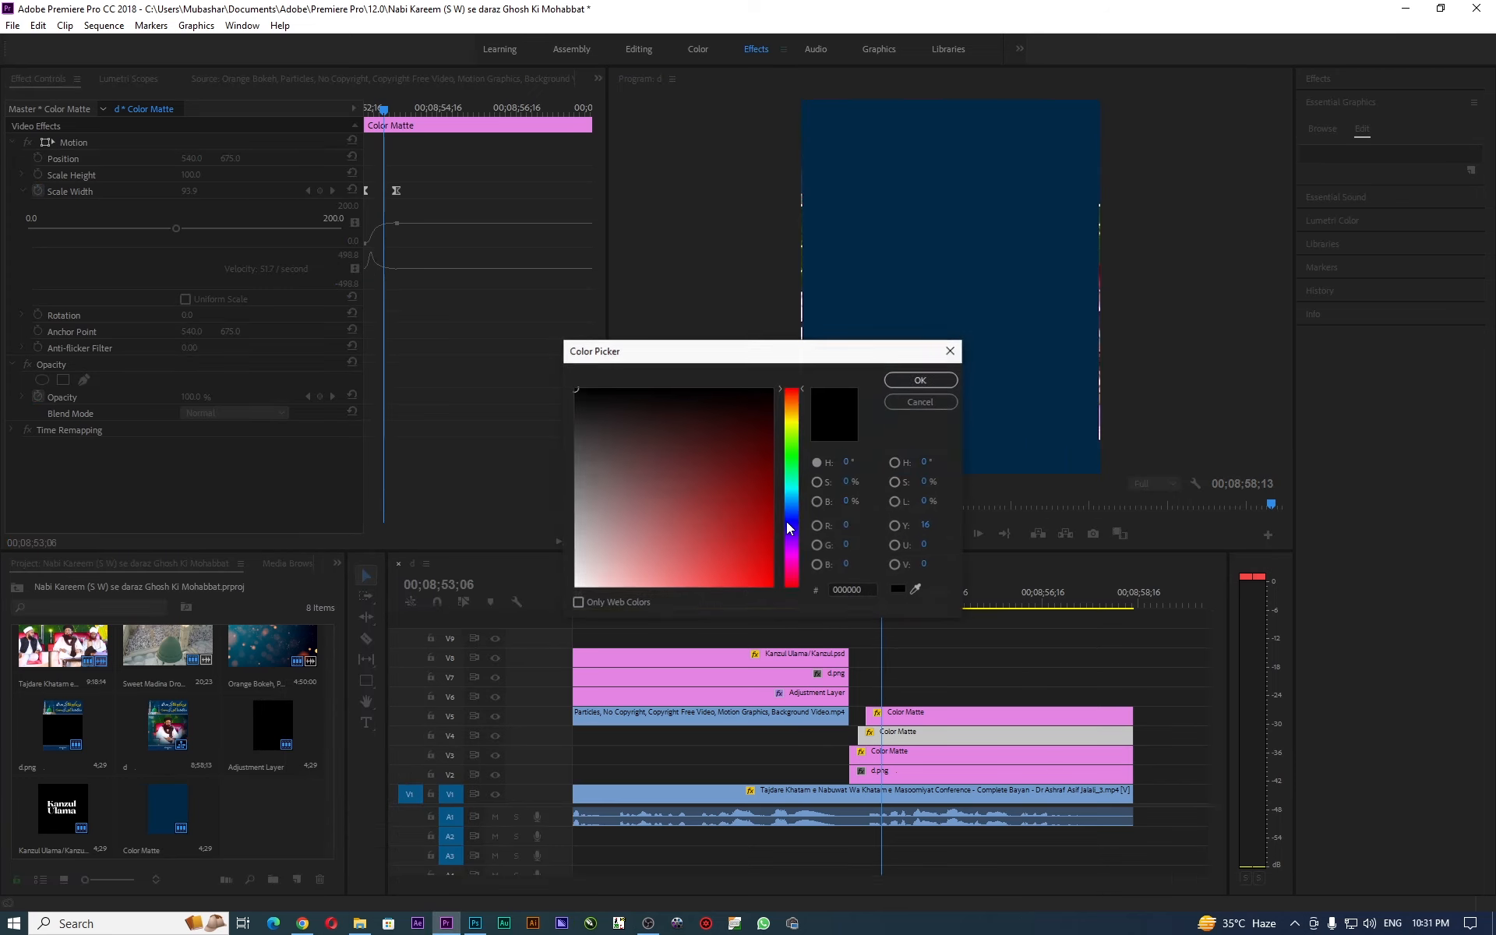
pyautogui.click(902, 381)
pyautogui.click(712, 488)
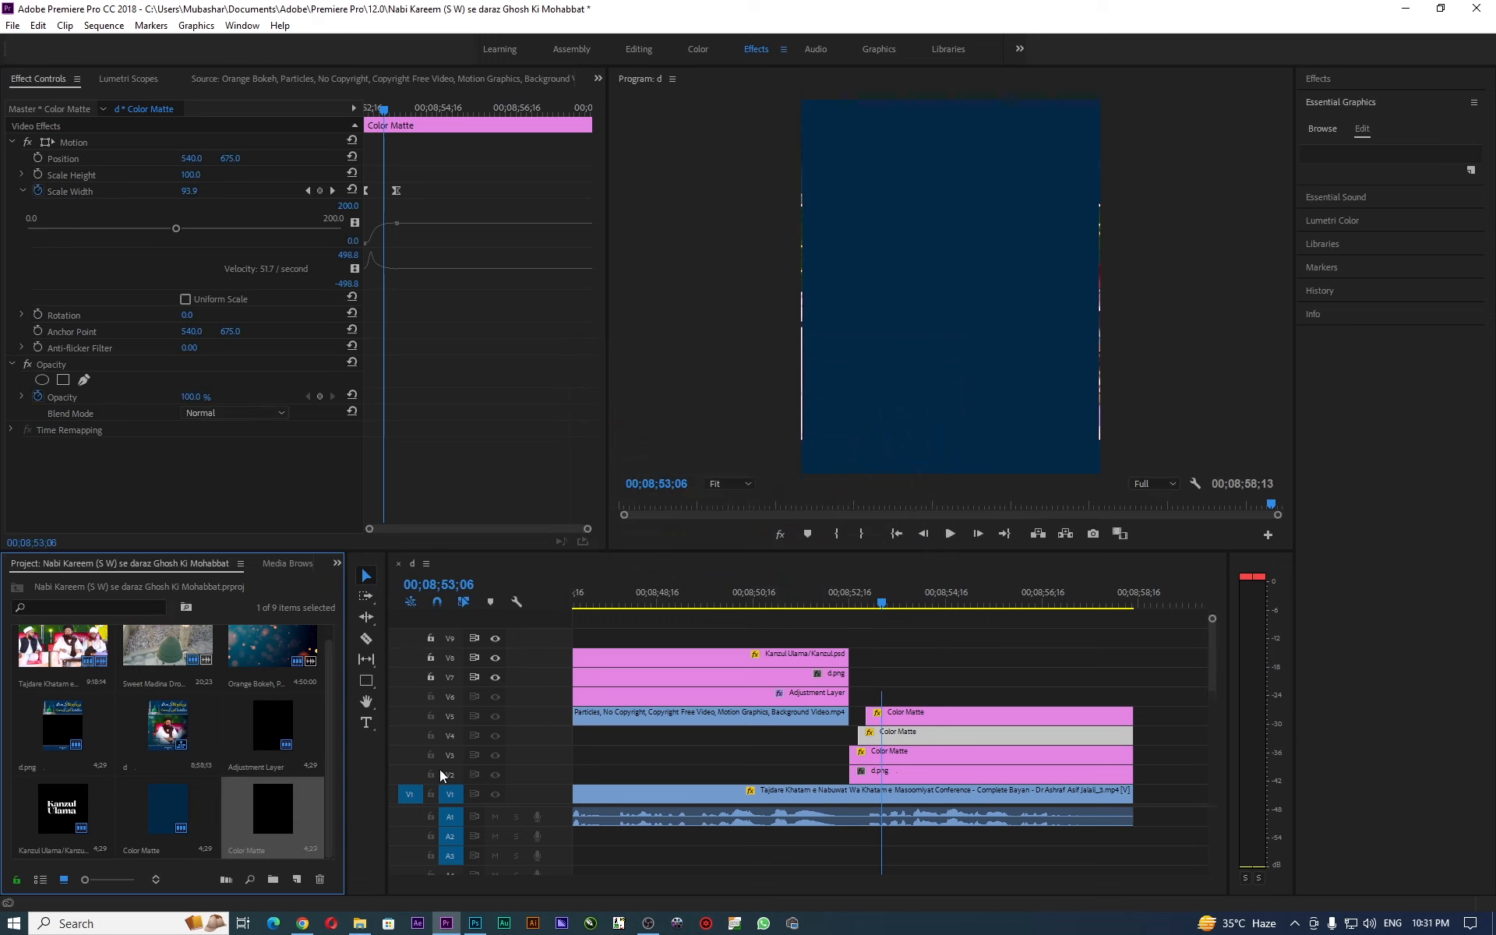
pyautogui.doubleClick(286, 820)
pyautogui.click(577, 584)
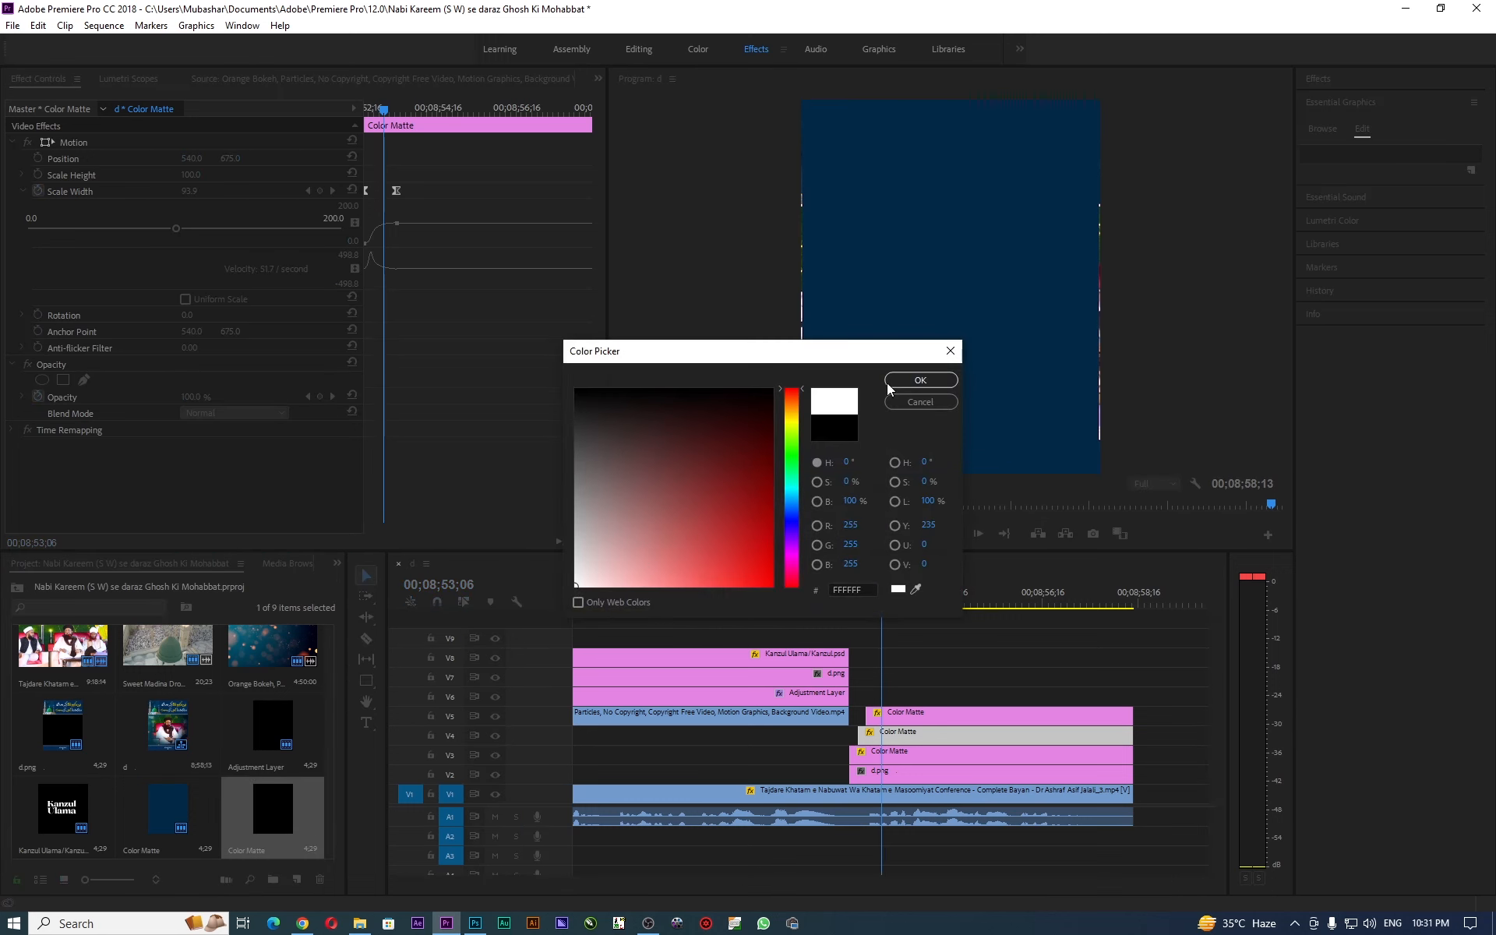
pyautogui.click(921, 379)
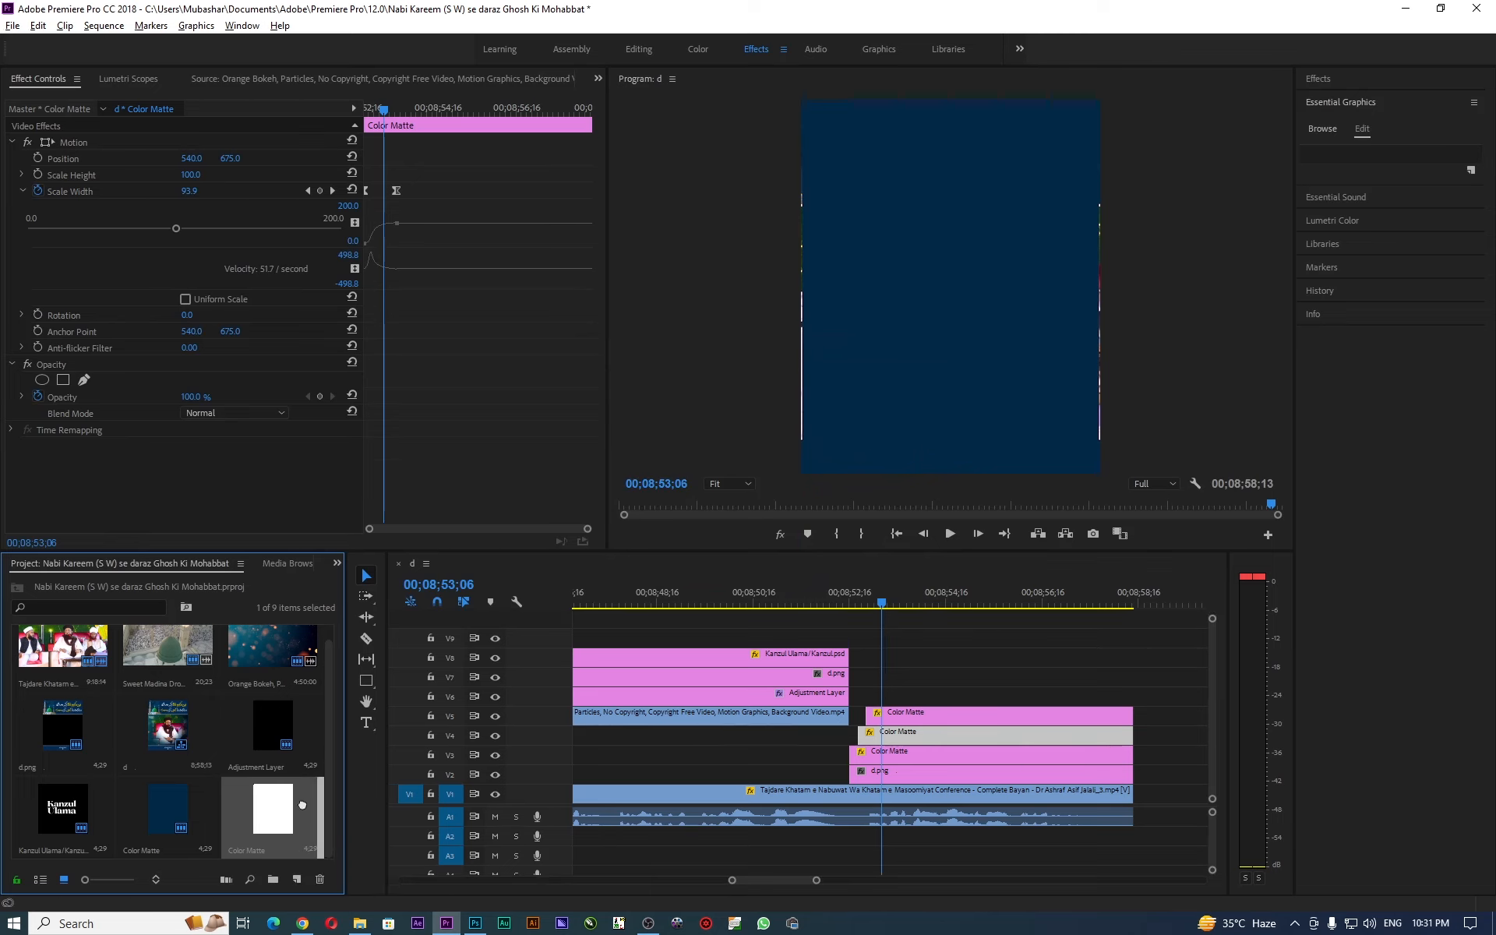
# Replace the V4 matte's source with the white color matte, keeping its animation, and preview the layered reveal.
pyautogui.moveTo(410, 792); pyautogui.dragTo(919, 735)
pyautogui.moveTo(877, 604); pyautogui.dragTo(850, 606)
pyautogui.press('space')
pyautogui.moveTo(864, 611); pyautogui.dragTo(979, 602)
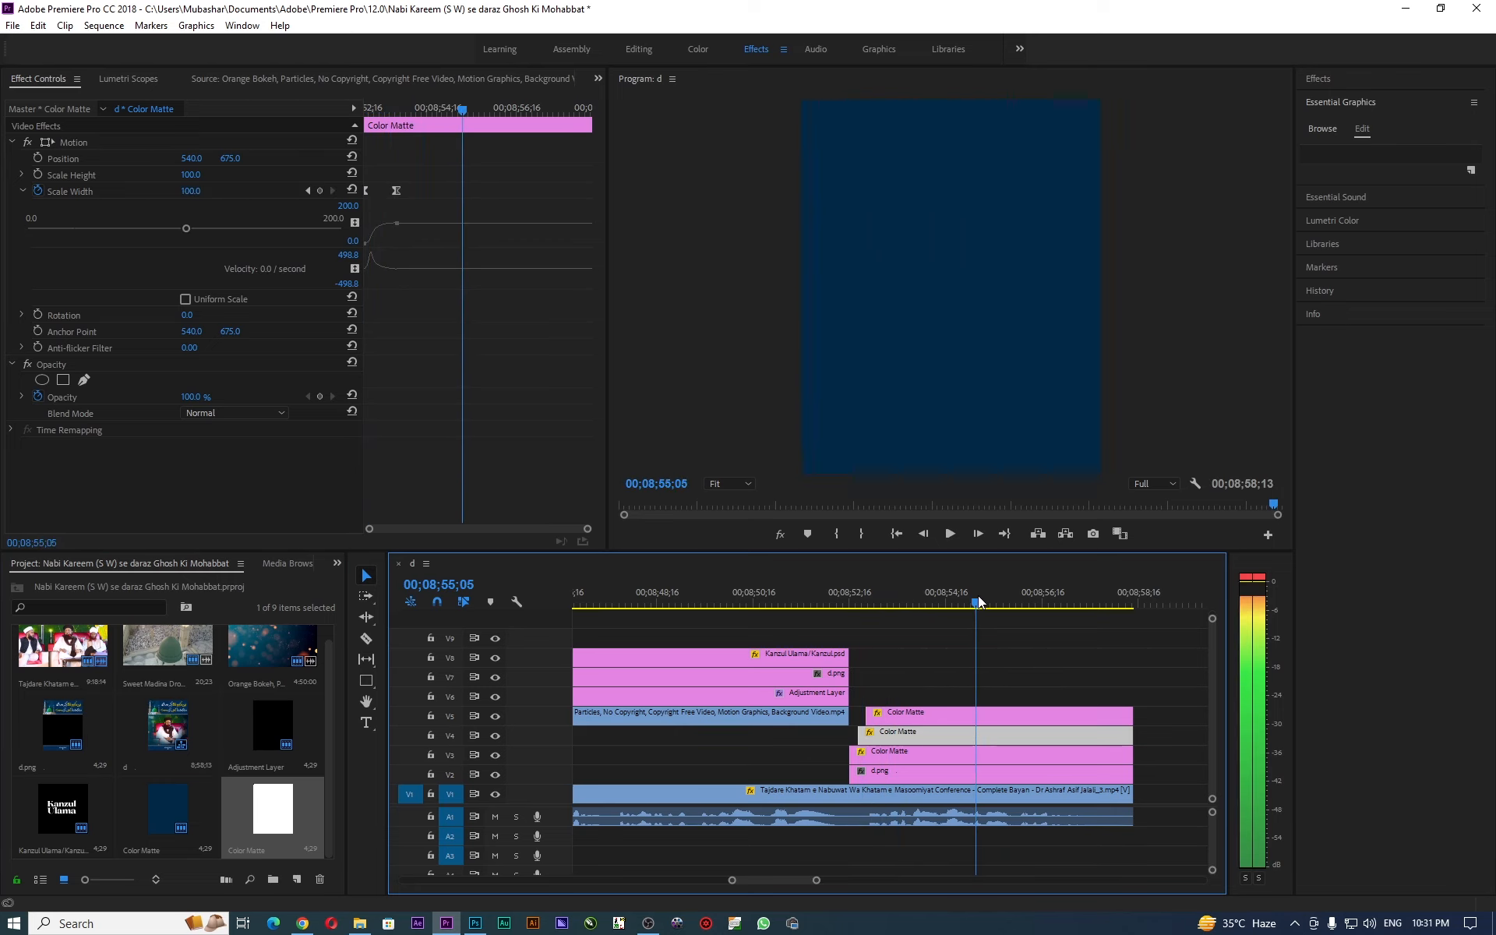
# Place the Kanzul Ulama/Kanzul.psd logo on V6 from about 00;08;53;15 to the end of the sequence.
pyautogui.moveTo(64, 818); pyautogui.dragTo(903, 704)
pyautogui.moveTo(942, 602); pyautogui.dragTo(897, 610)
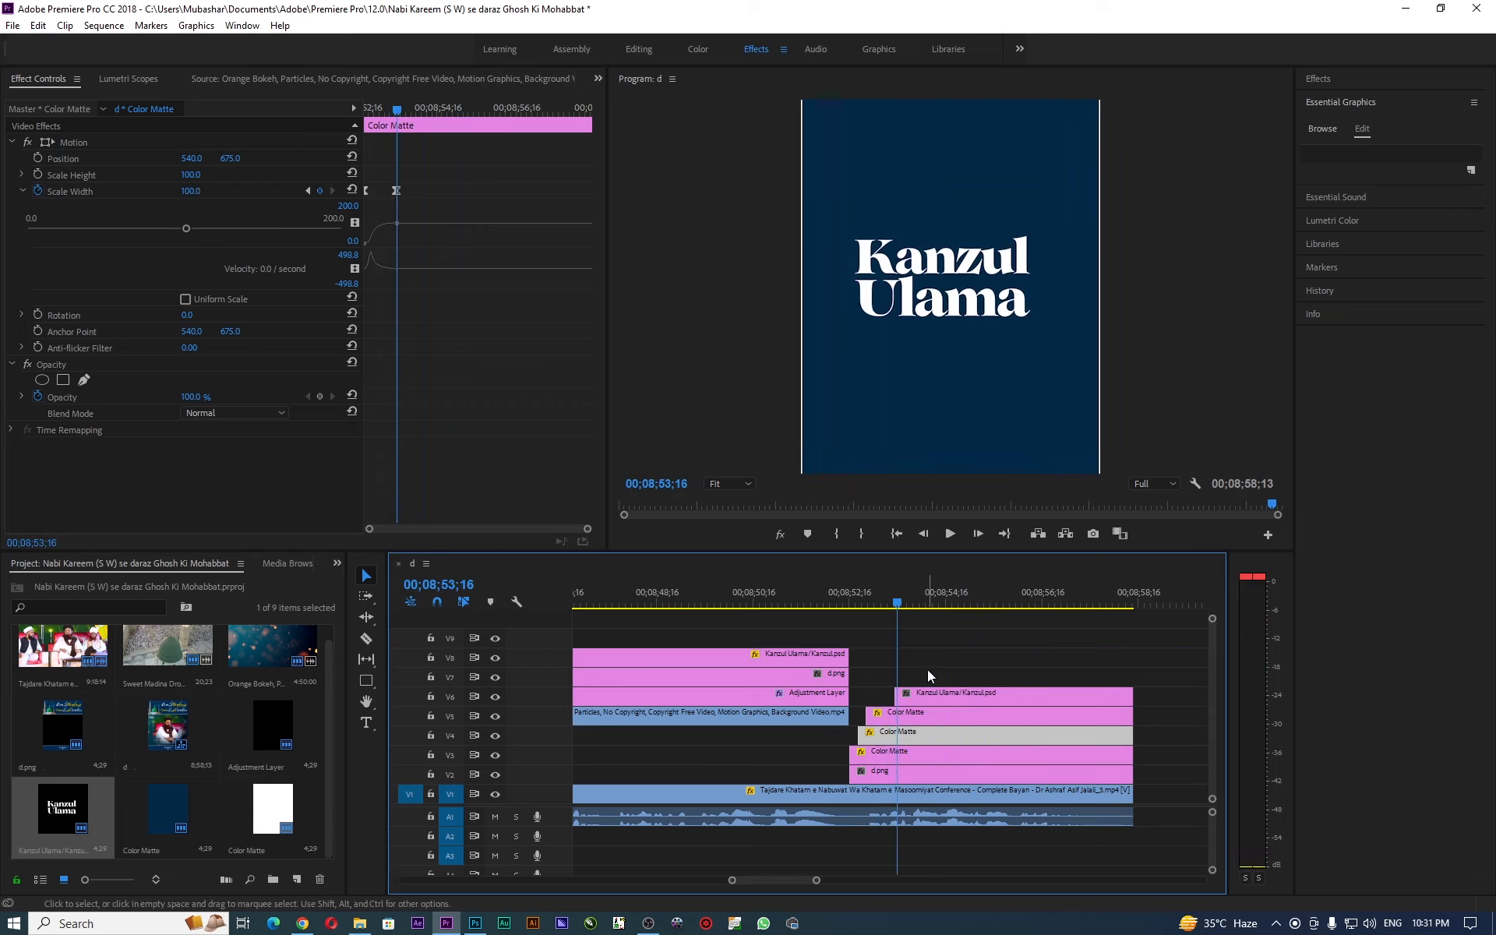
pyautogui.click(901, 591)
# Move the Kanzul Ulama logo on V6 slightly right in the frame, to about position 568.1, 677.8.
pyautogui.click(937, 693)
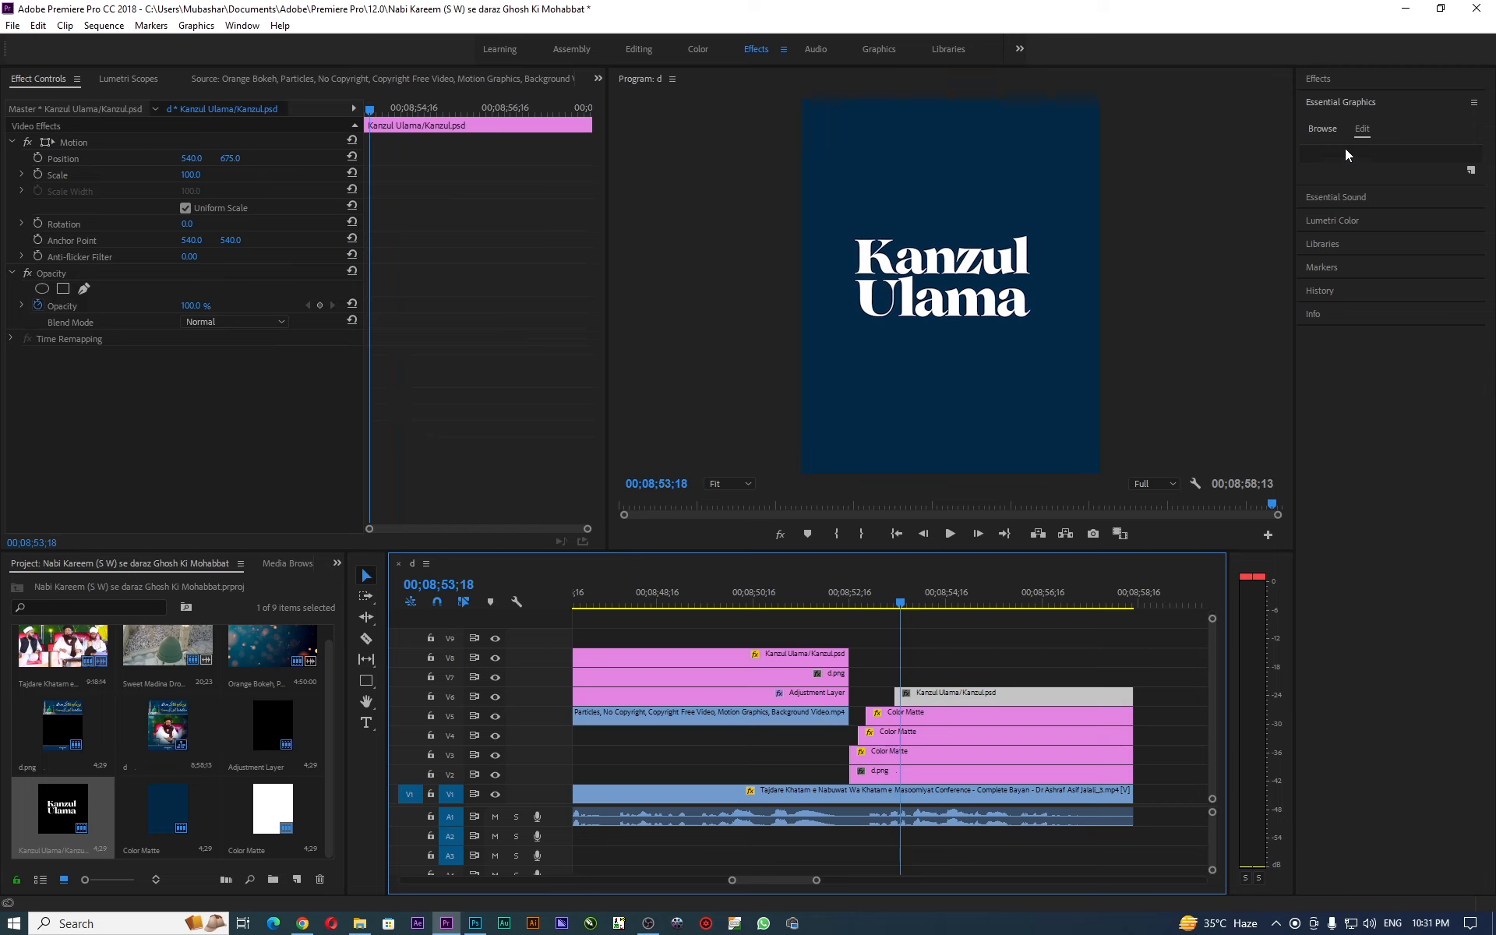
pyautogui.click(1324, 83)
pyautogui.click(1345, 82)
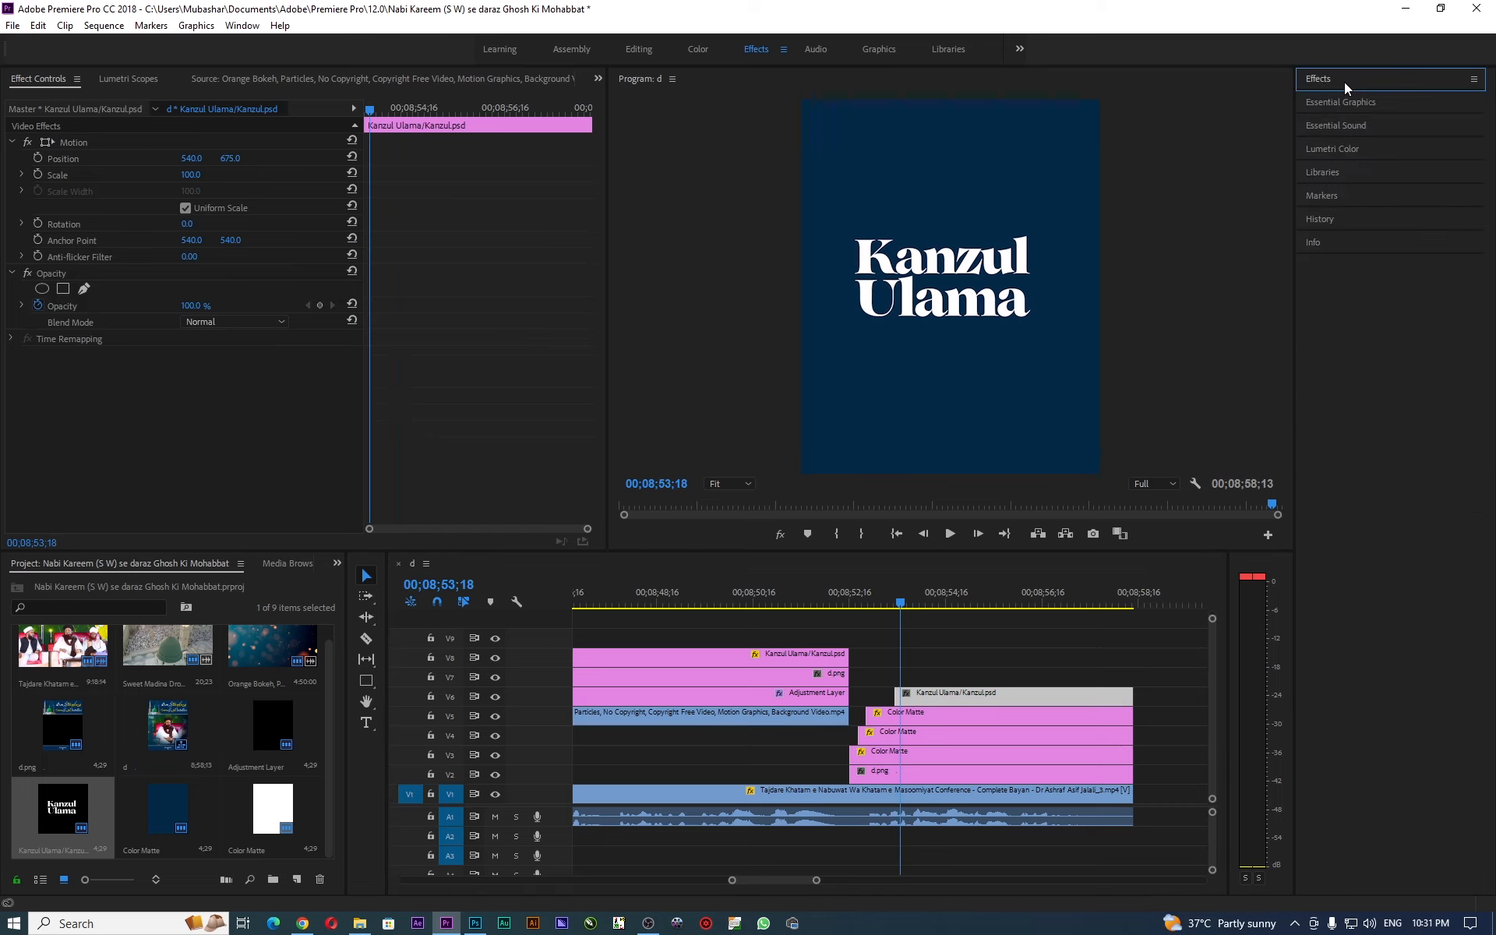
pyautogui.click(941, 311)
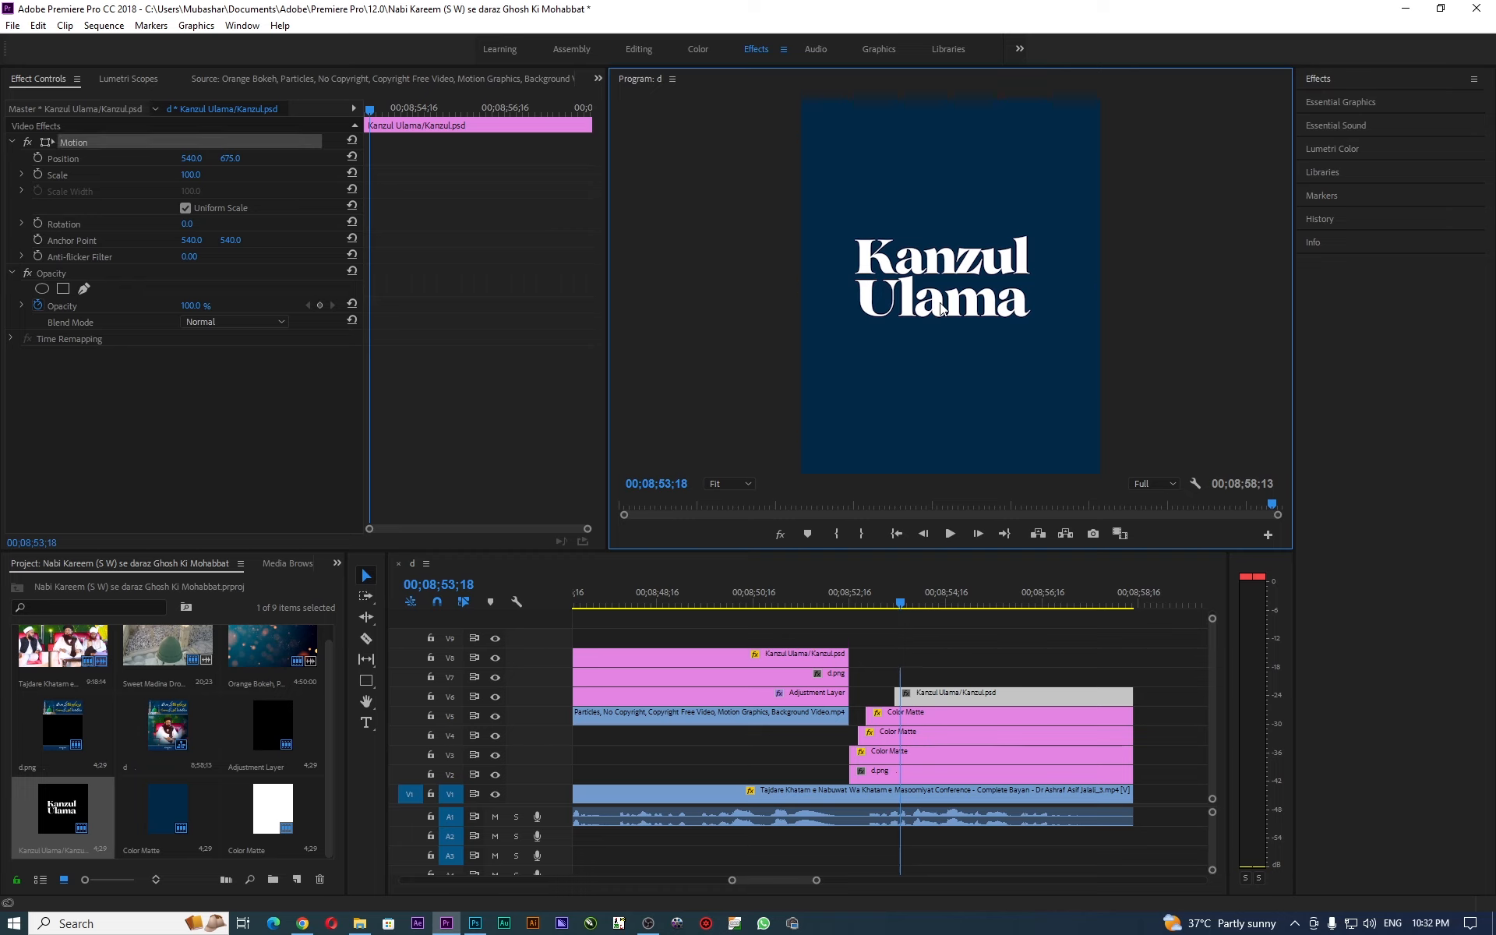
pyautogui.moveTo(940, 310); pyautogui.dragTo(956, 309)
pyautogui.click(1202, 388)
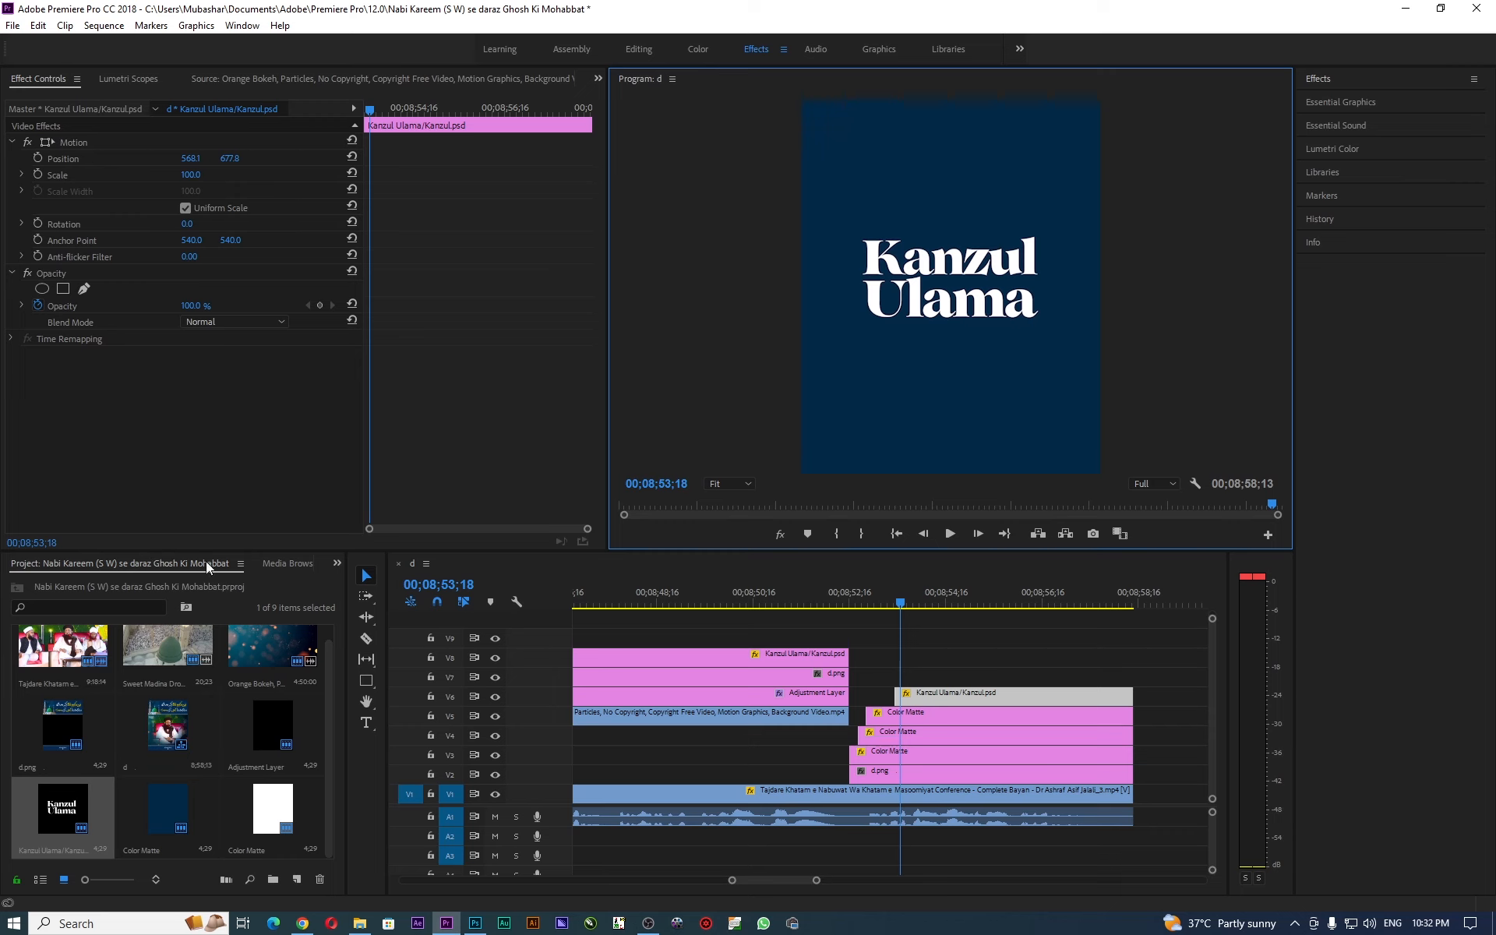
# Apply a Cross Dissolve to the start of the V6 logo clip and scrub through the fade-in.
pyautogui.click(1325, 78)
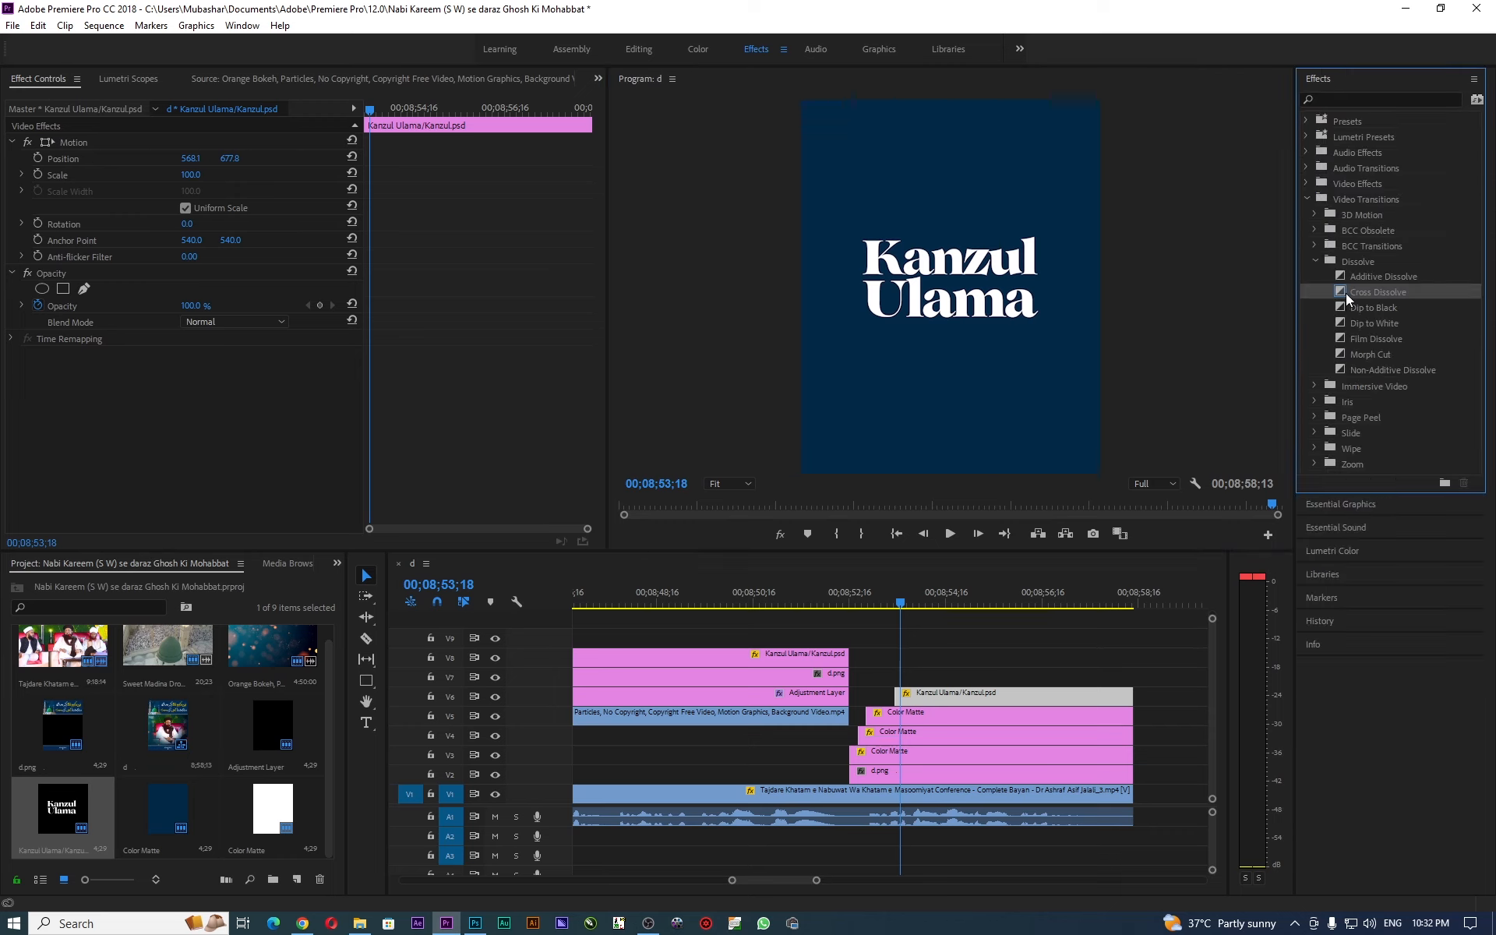
pyautogui.moveTo(1346, 293); pyautogui.dragTo(905, 693)
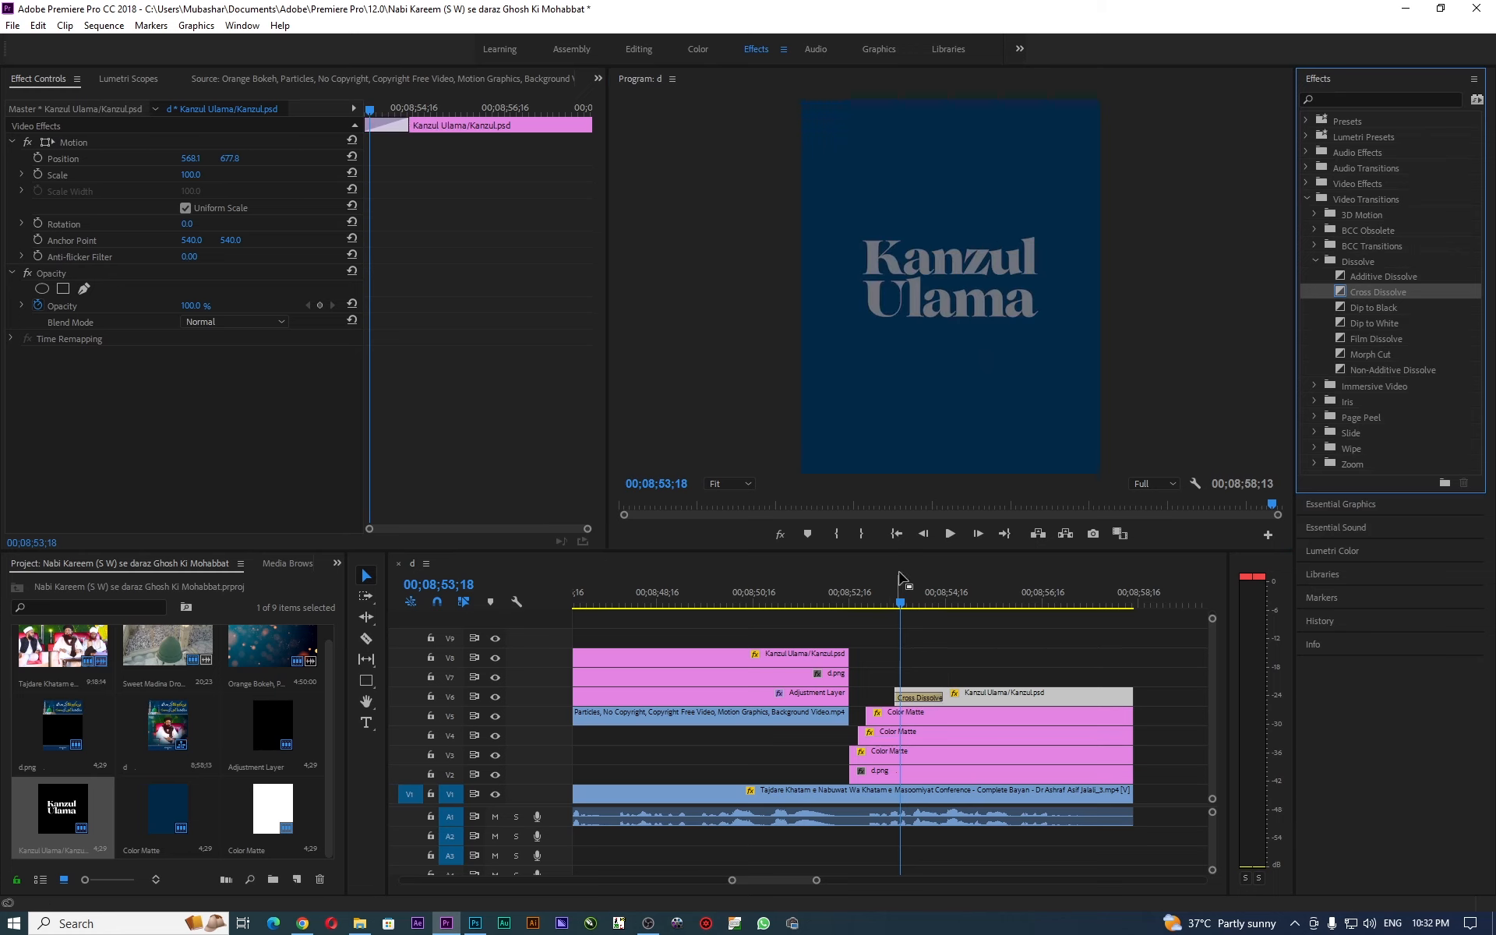
pyautogui.moveTo(895, 607); pyautogui.dragTo(959, 624)
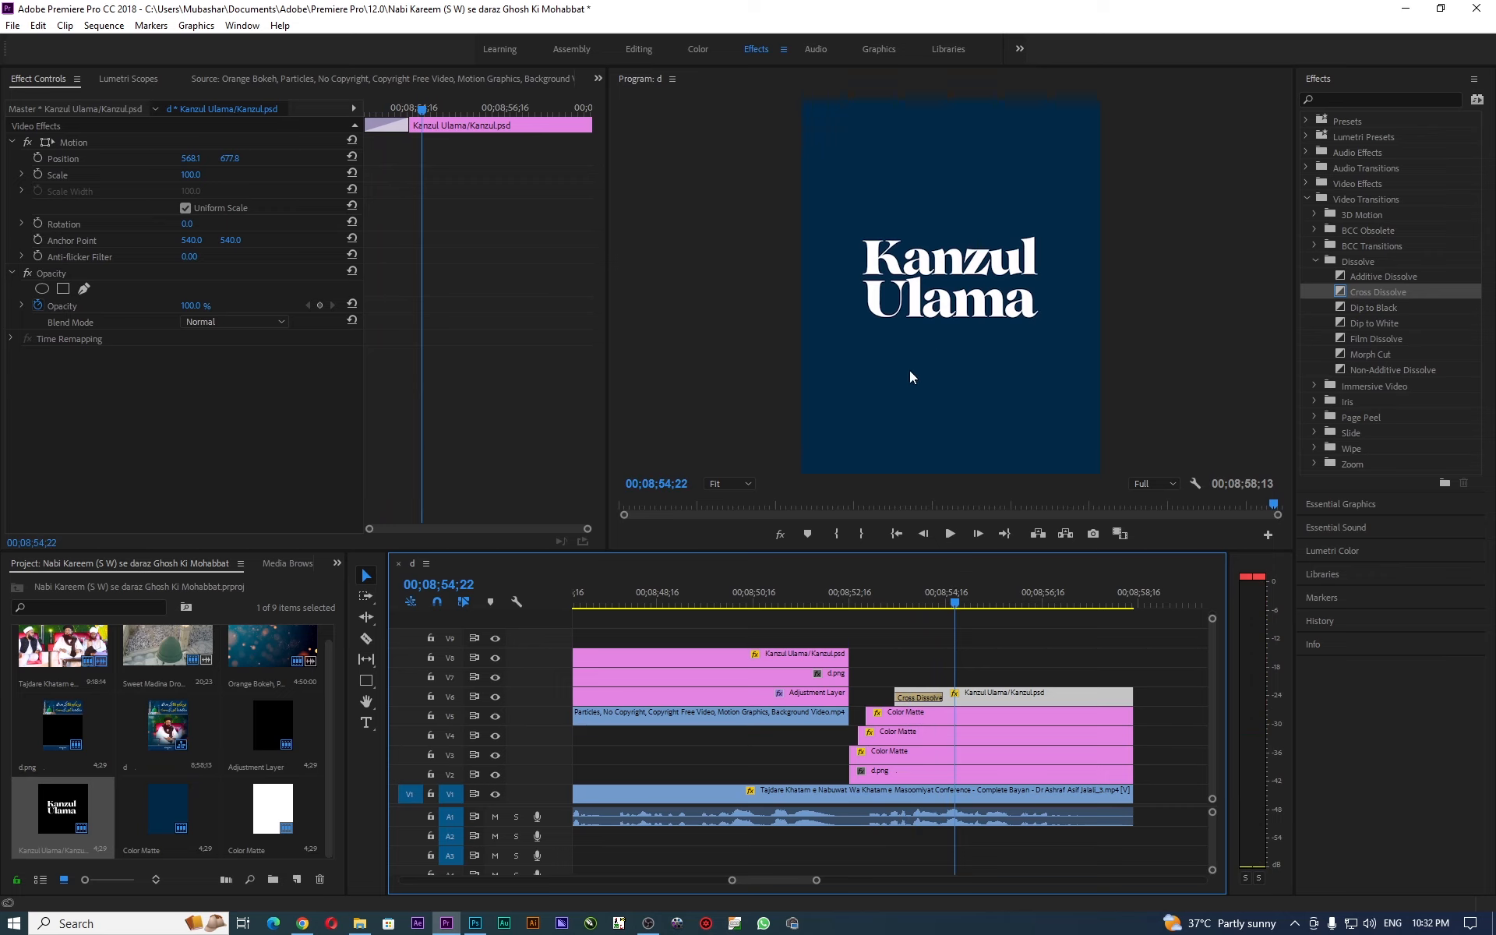
# Review the whole sequence by scrubbing through it, playing the outro's matte and logo reveal, and playing the opening from the start.
pyautogui.moveTo(821, 872); pyautogui.dragTo(994, 862)
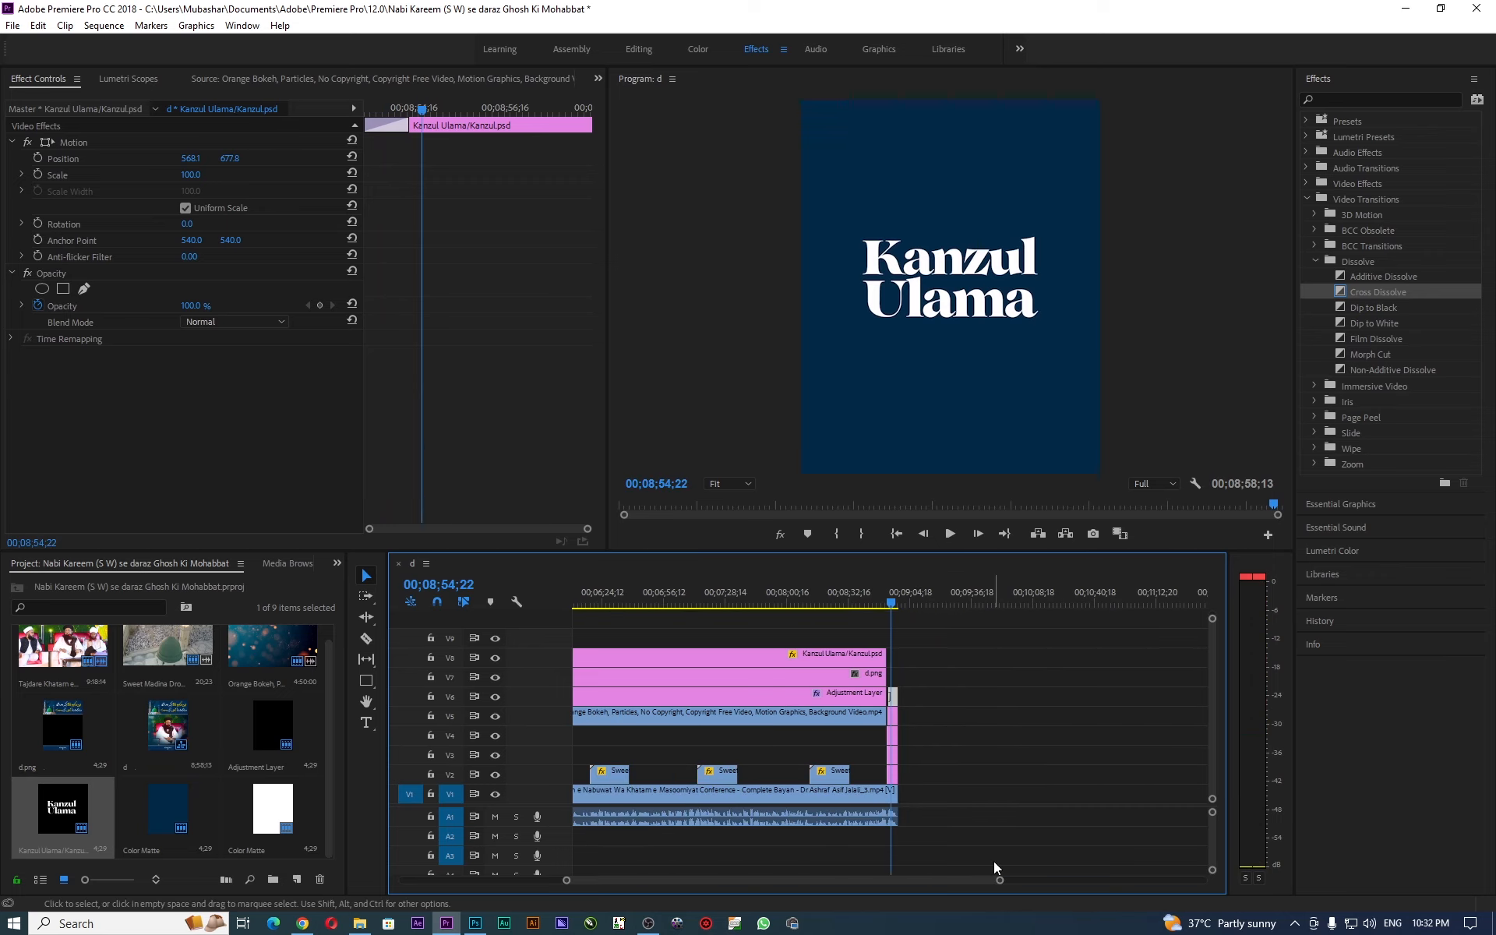
pyautogui.scroll(-6, 932, 881)
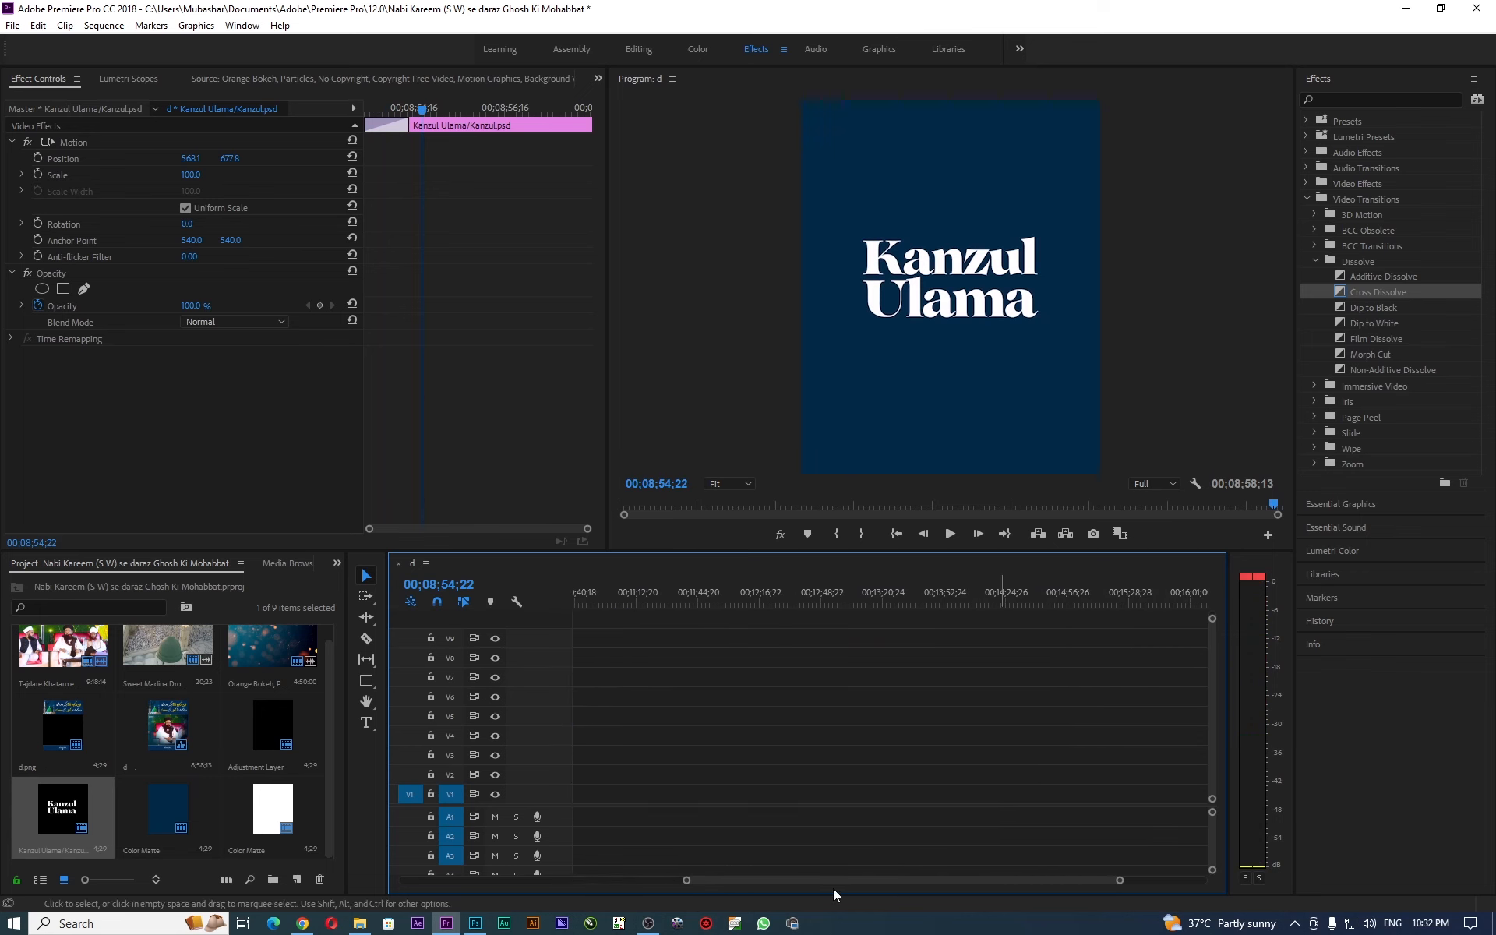
pyautogui.press('\\')
pyautogui.moveTo(656, 593); pyautogui.dragTo(844, 620)
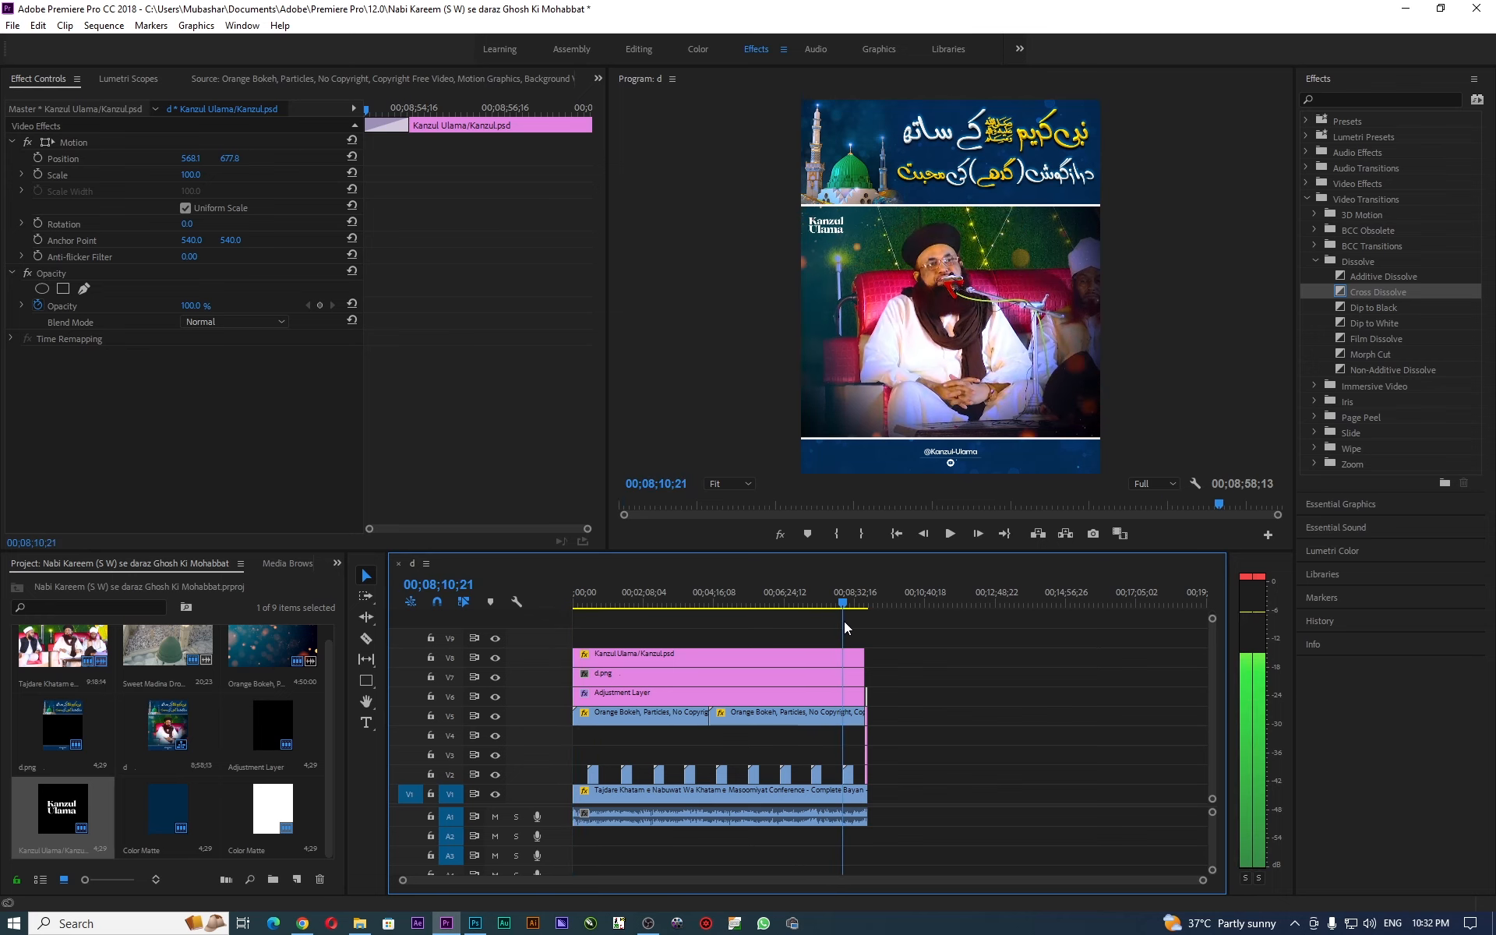
pyautogui.scroll(4, 974, 865)
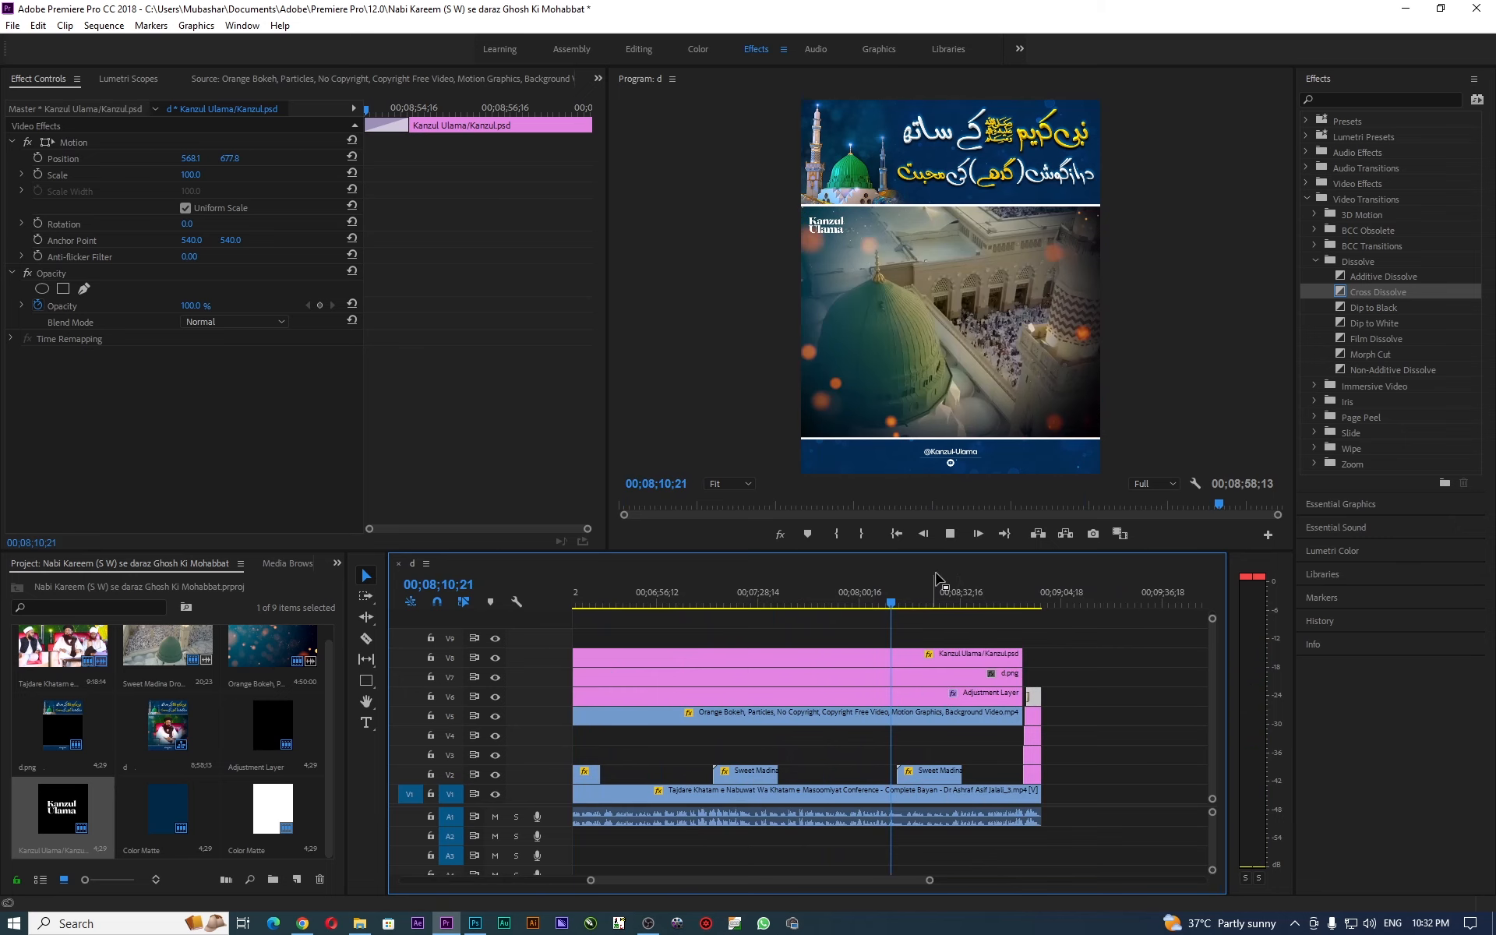
pyautogui.press('space')
pyautogui.moveTo(909, 605); pyautogui.dragTo(1018, 610)
pyautogui.press('space')
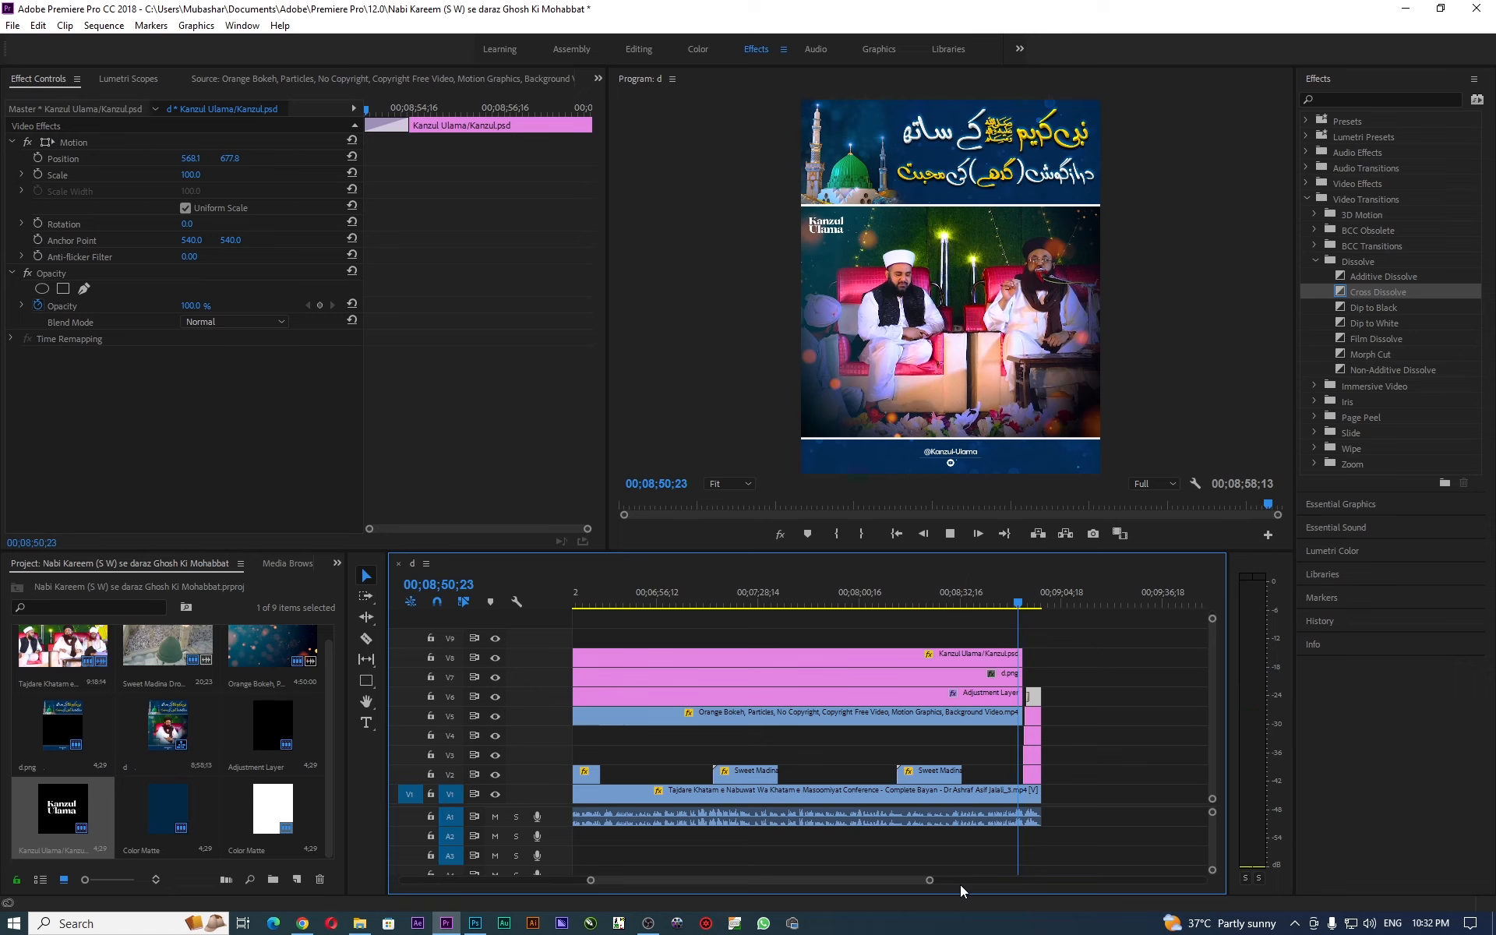
pyautogui.moveTo(930, 883); pyautogui.dragTo(849, 881)
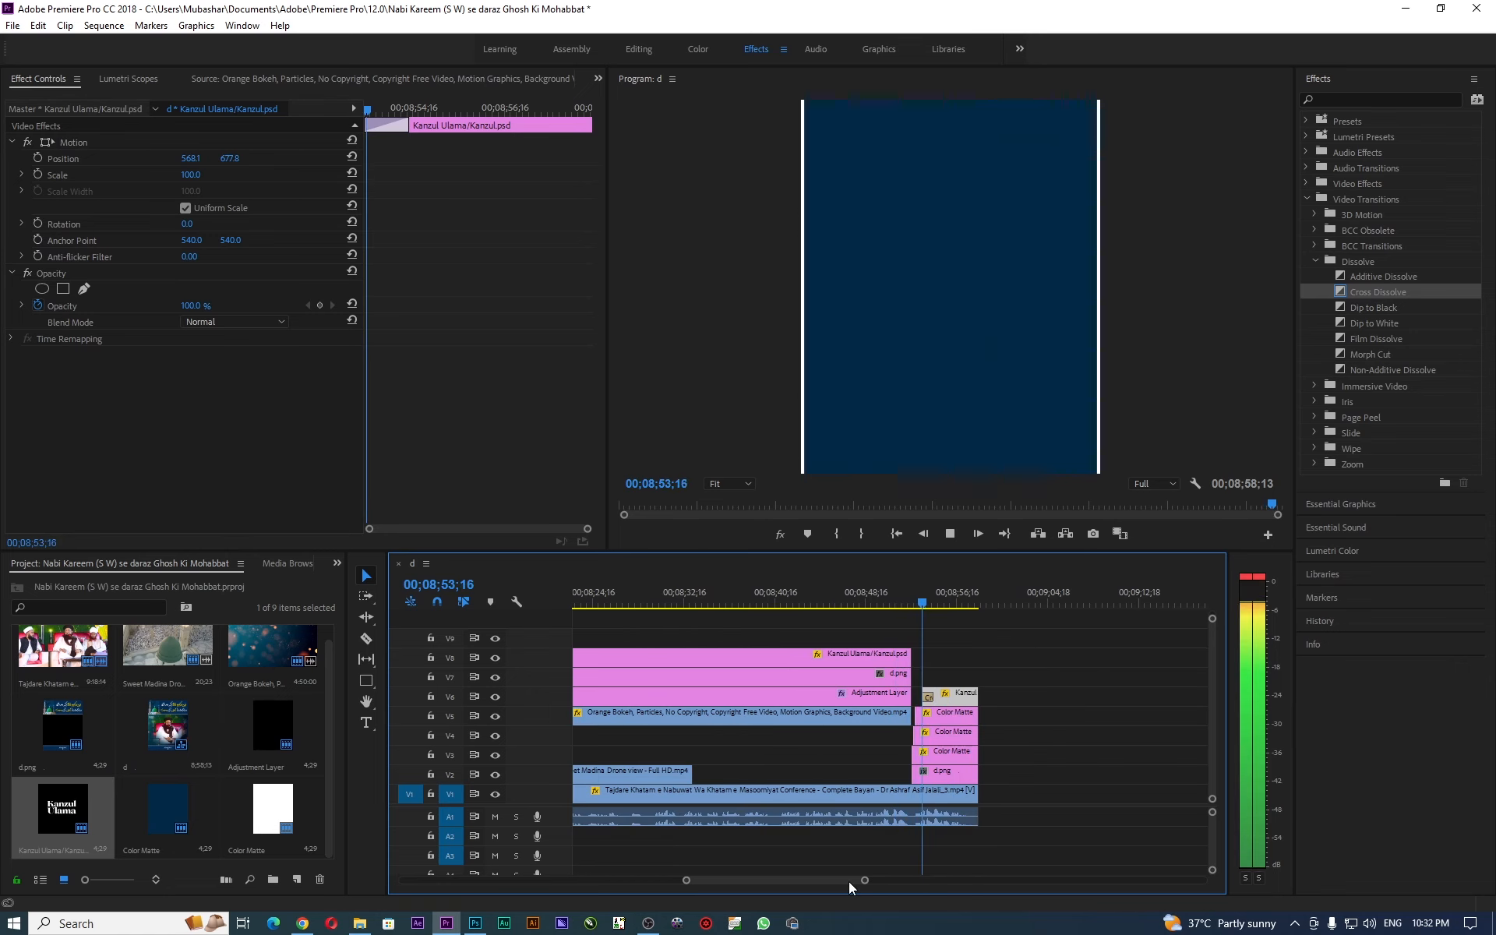
pyautogui.press('space')
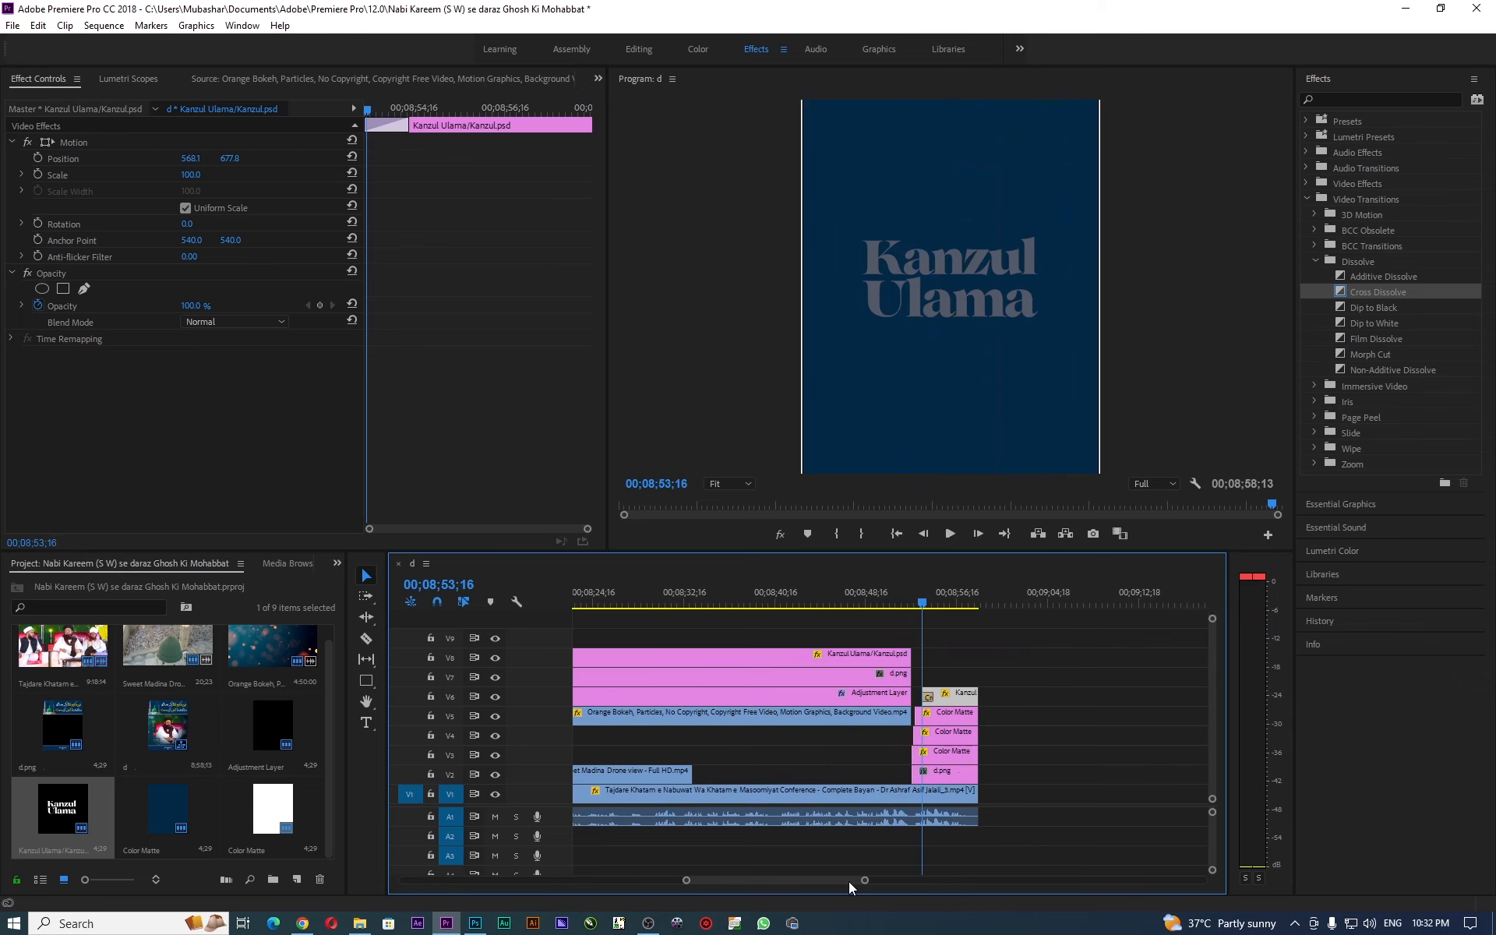
pyautogui.press('Return')
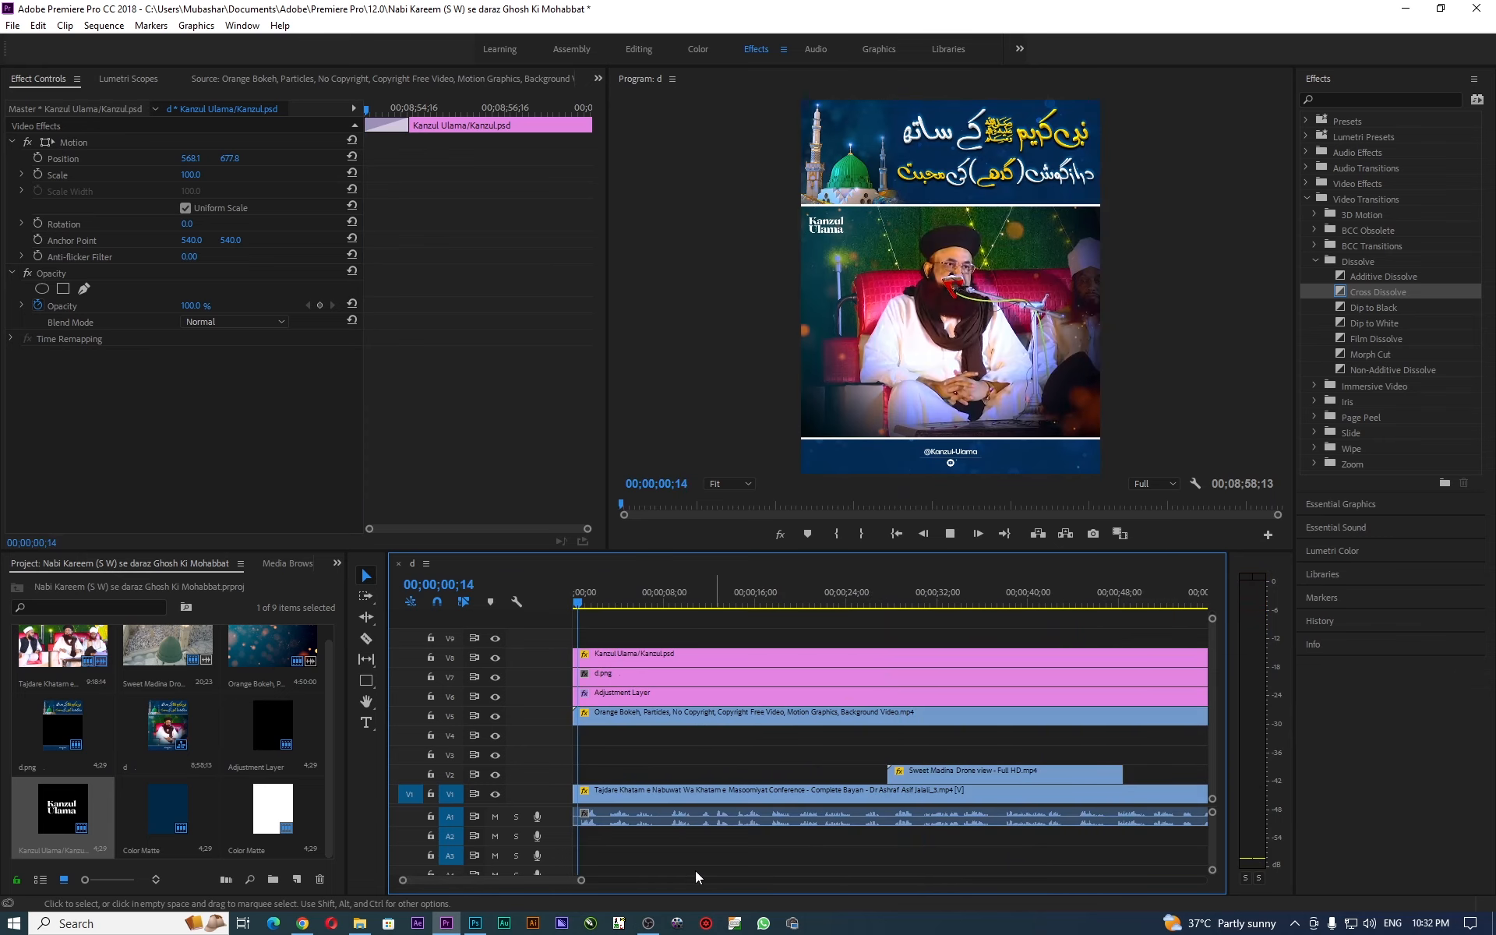
pyautogui.press('space')
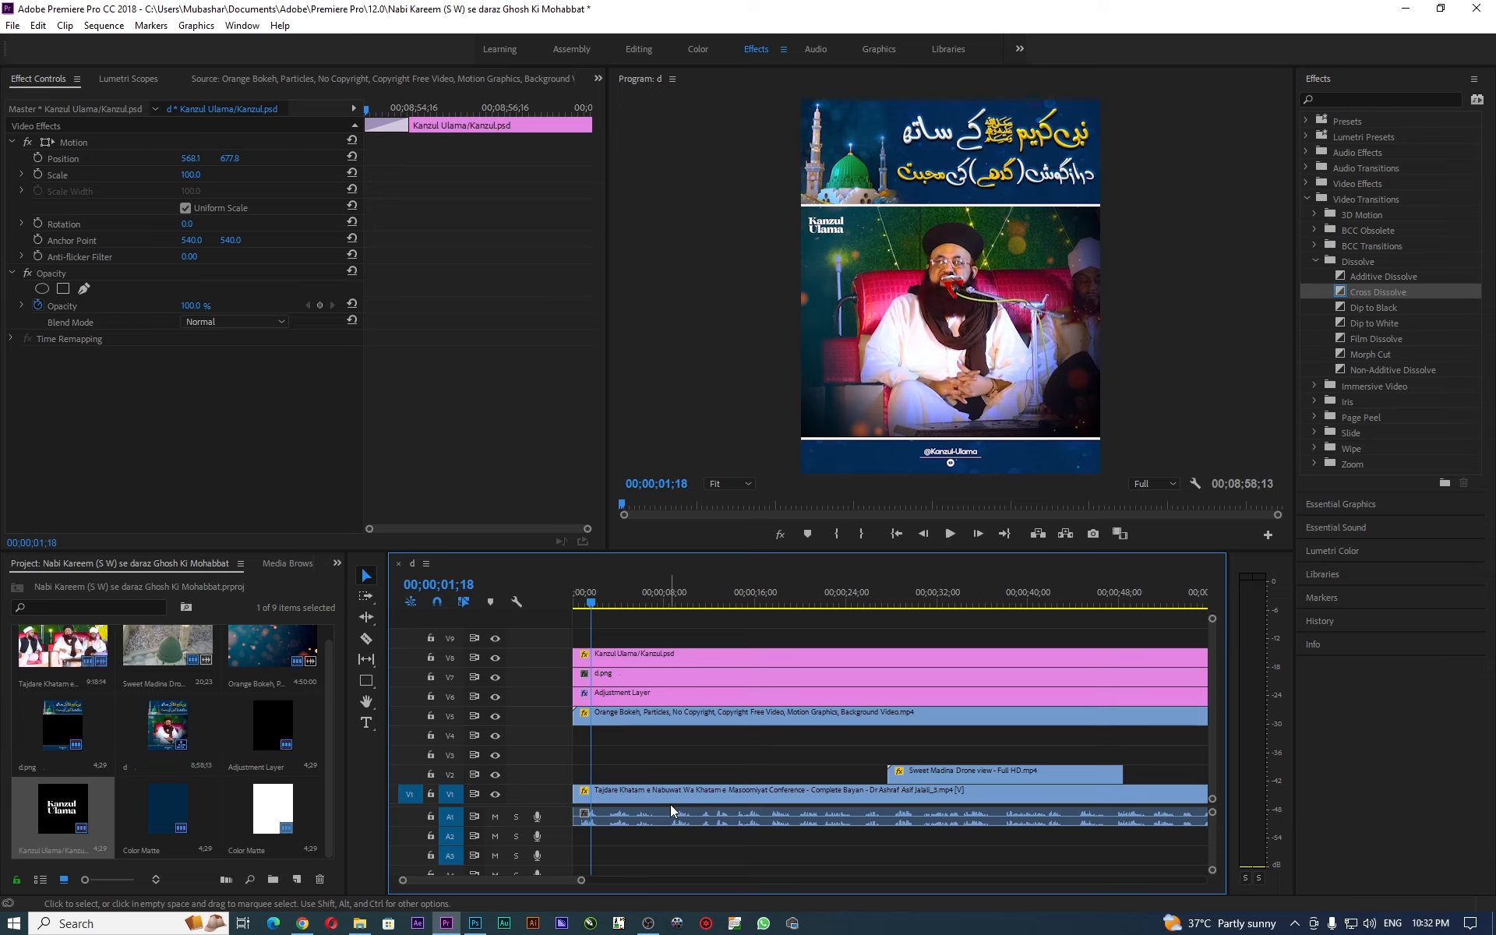